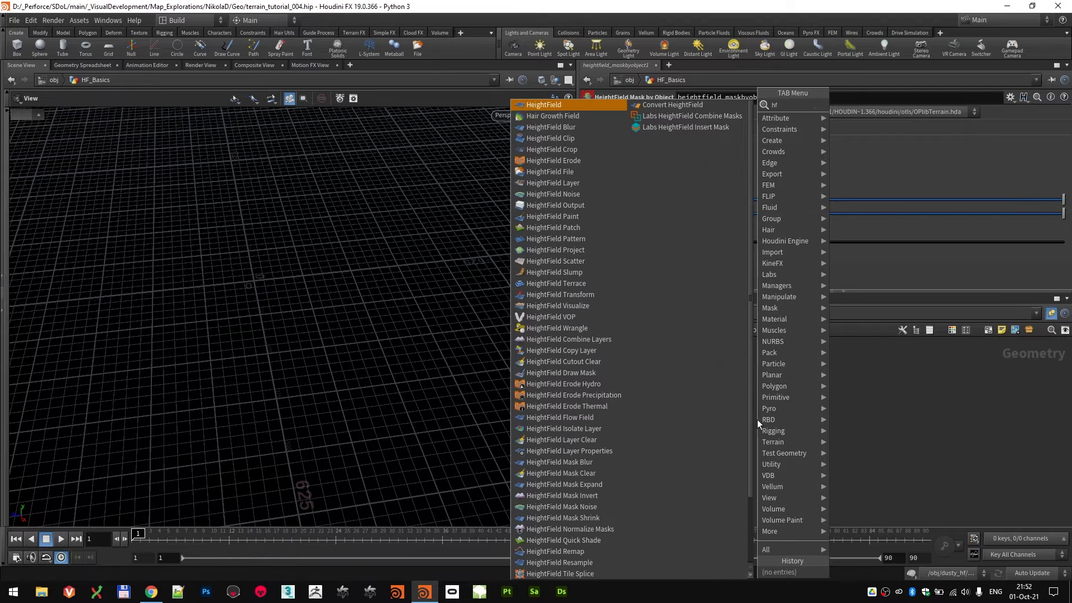
# - Add a HeightField node to the HF_Basics network and frame its terrain plane in the viewport
pyautogui.click(577, 106)
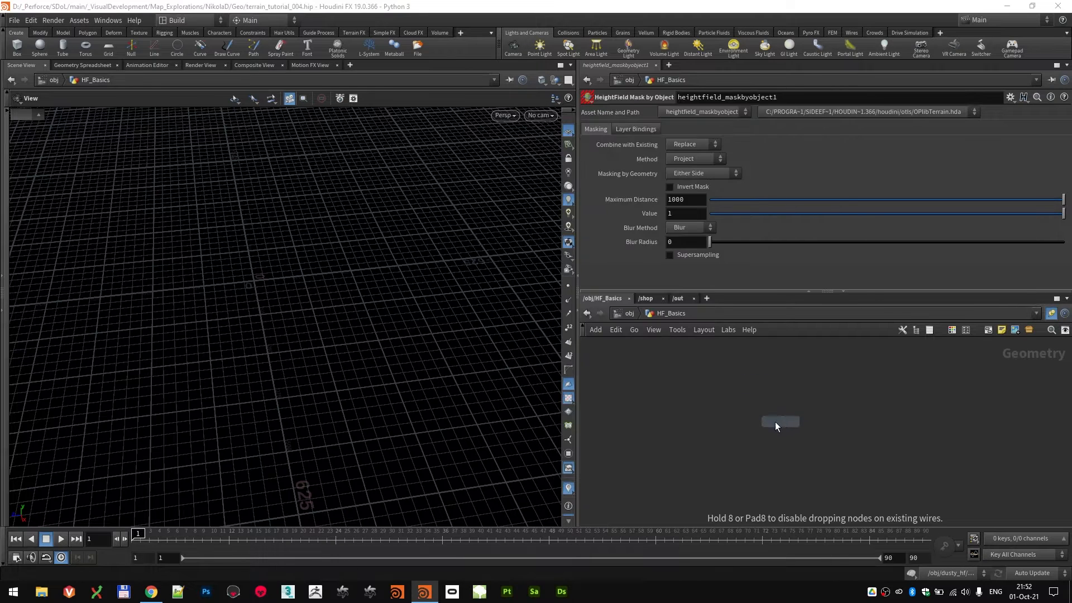
pyautogui.click(768, 423)
pyautogui.press('f')
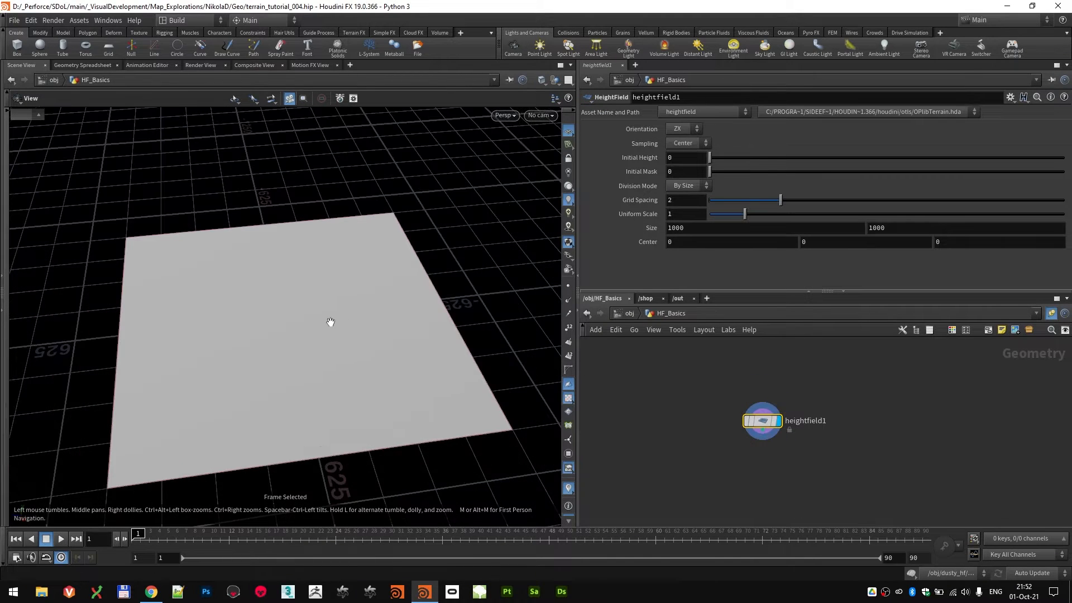
pyautogui.moveTo(327, 350); pyautogui.dragTo(320, 309)
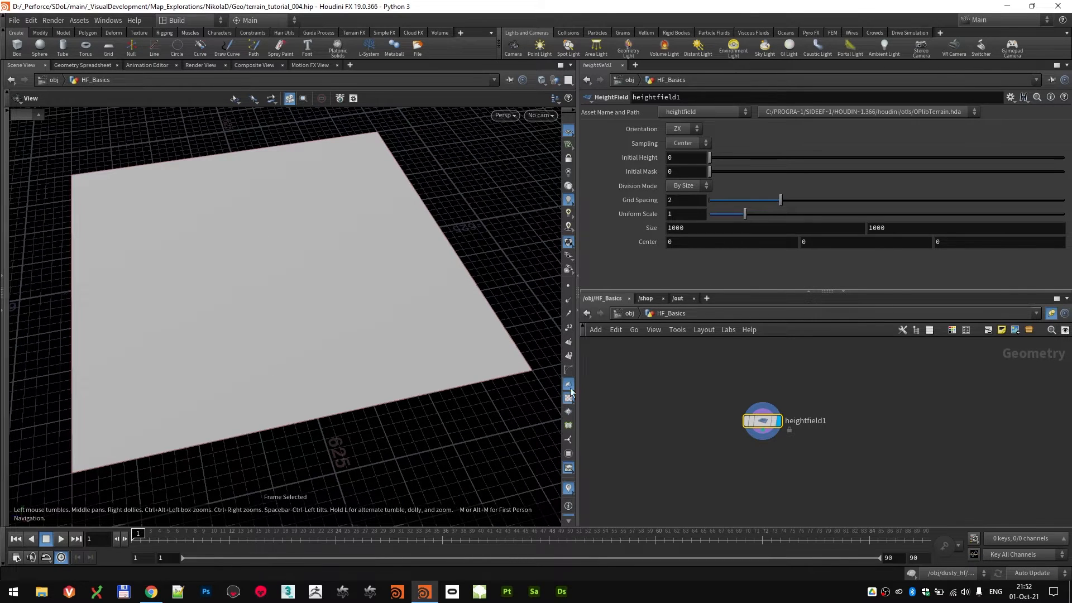
# - Examine the heightfield node's information for its height and mask layers, resolution and voxel size
pyautogui.middleClick(763, 422)
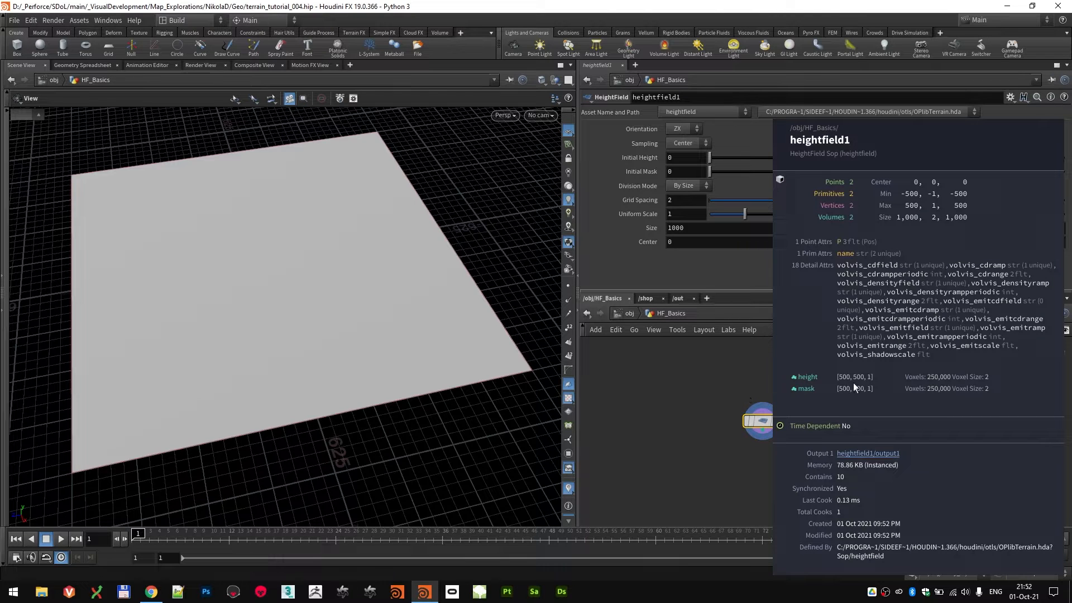
pyautogui.moveTo(916, 389); pyautogui.dragTo(920, 388, button='middle')
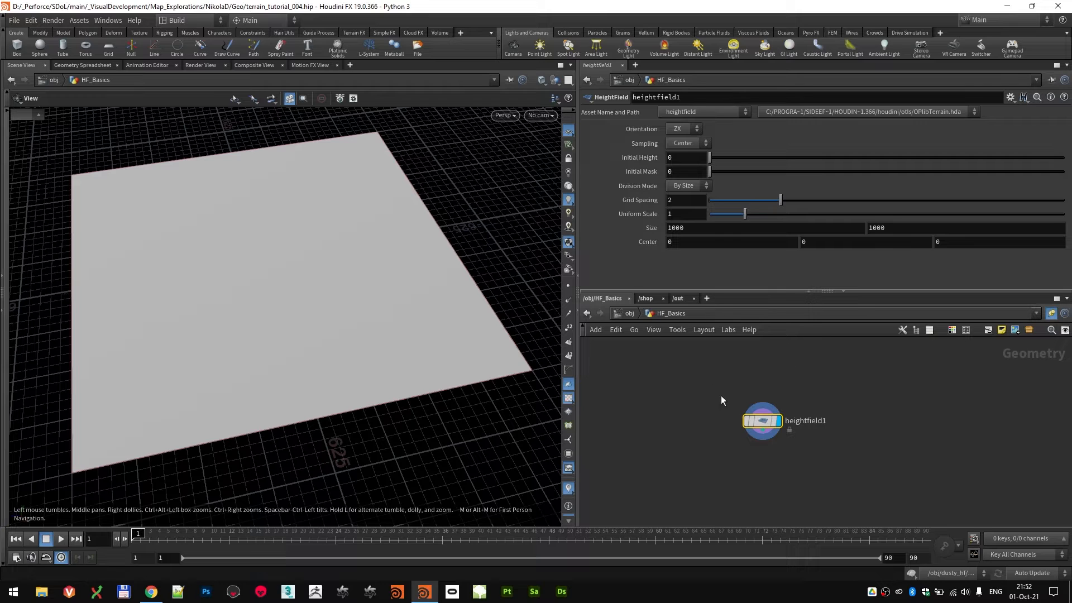
pyautogui.scroll(3, 766, 421)
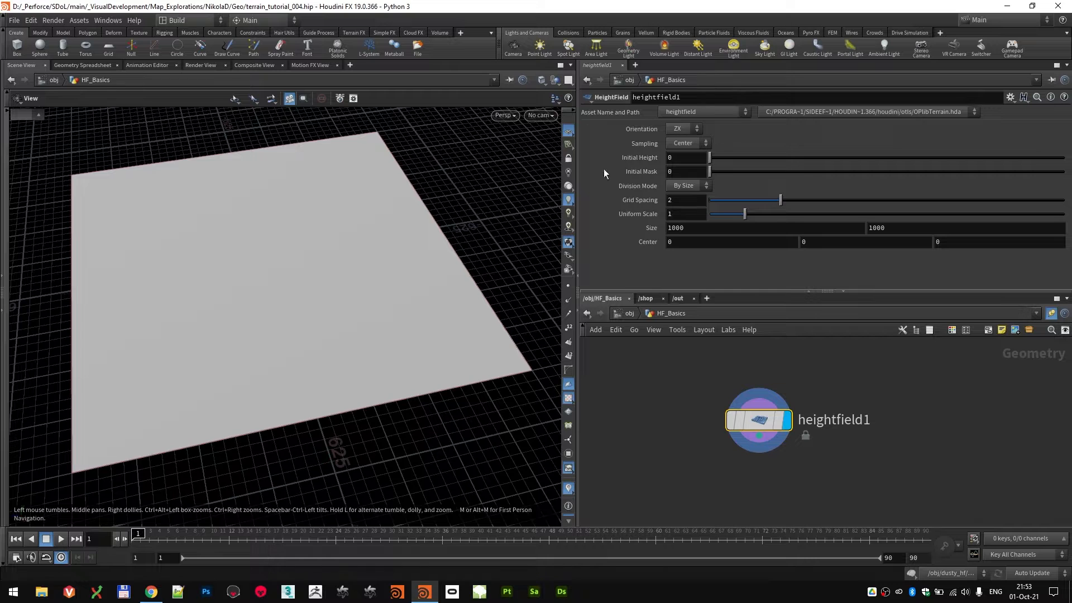
pyautogui.moveTo(695, 172)
pyautogui.mouseDown(button='middle')
pyautogui.moveTo(705, 111)
pyautogui.moveTo(742, 111)
pyautogui.moveTo(705, 119)
pyautogui.moveTo(696, 192)
pyautogui.mouseUp(button='middle')
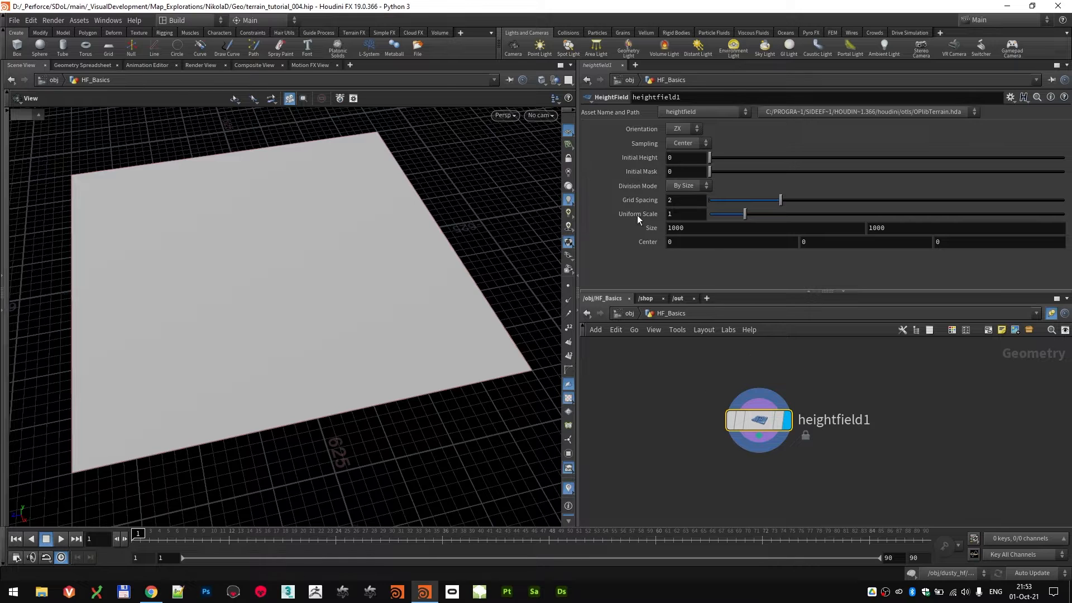
pyautogui.middleClick(762, 423)
# - Try a Size of 1000.2 on the heightfield and restore the default Size
pyautogui.moveTo(711, 172); pyautogui.dragTo(645, 169)
pyautogui.moveTo(438, 286); pyautogui.dragTo(401, 296)
pyautogui.moveTo(658, 230); pyautogui.dragTo(662, 241, button='middle')
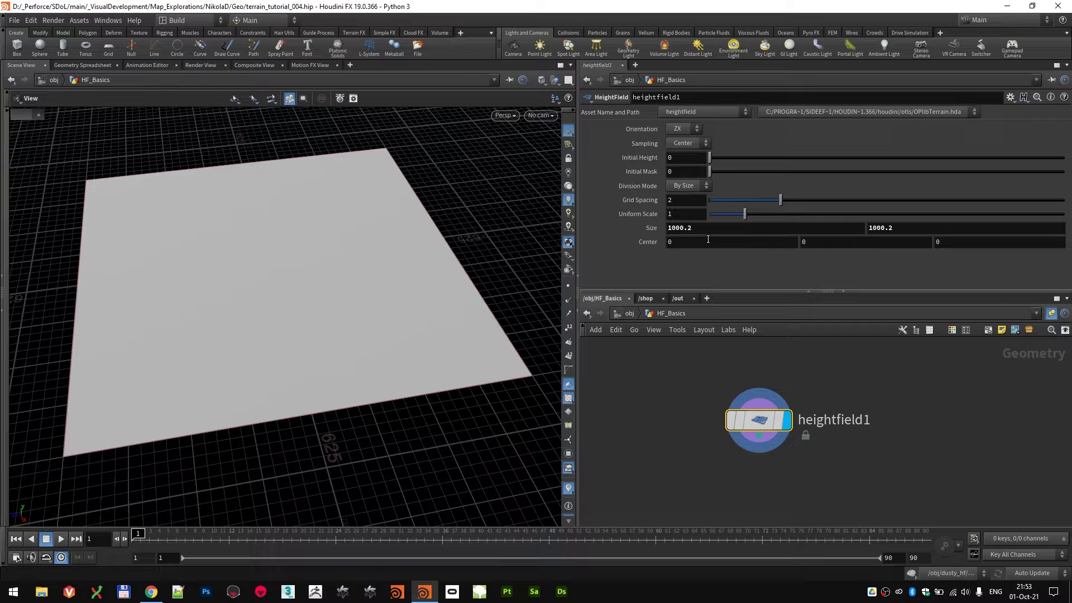
pyautogui.keyDown('ctrl'); pyautogui.middleClick(643, 230); pyautogui.keyUp('ctrl')
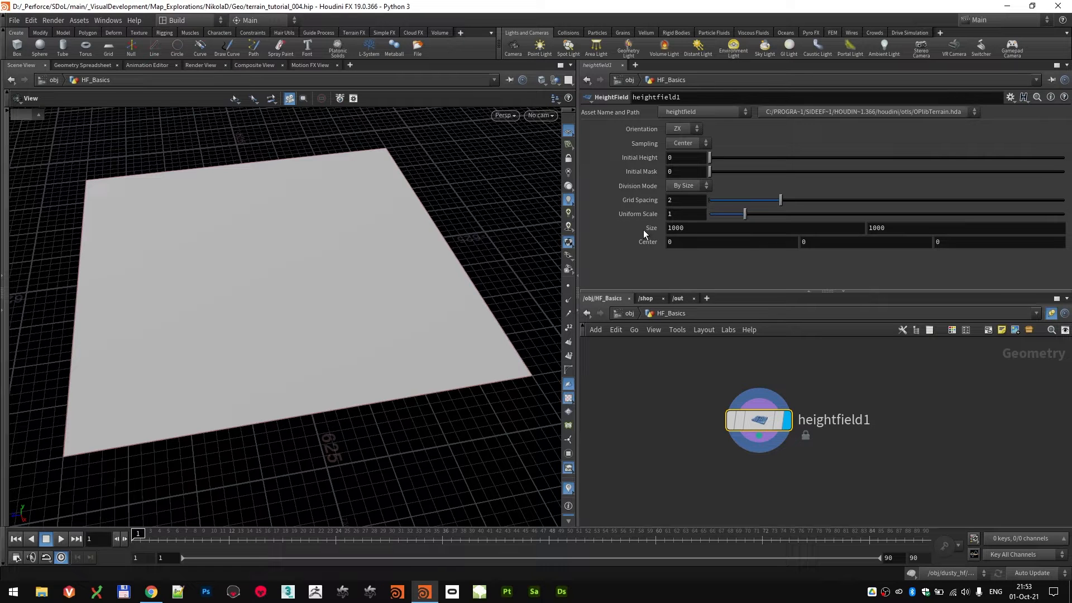
pyautogui.click(686, 227)
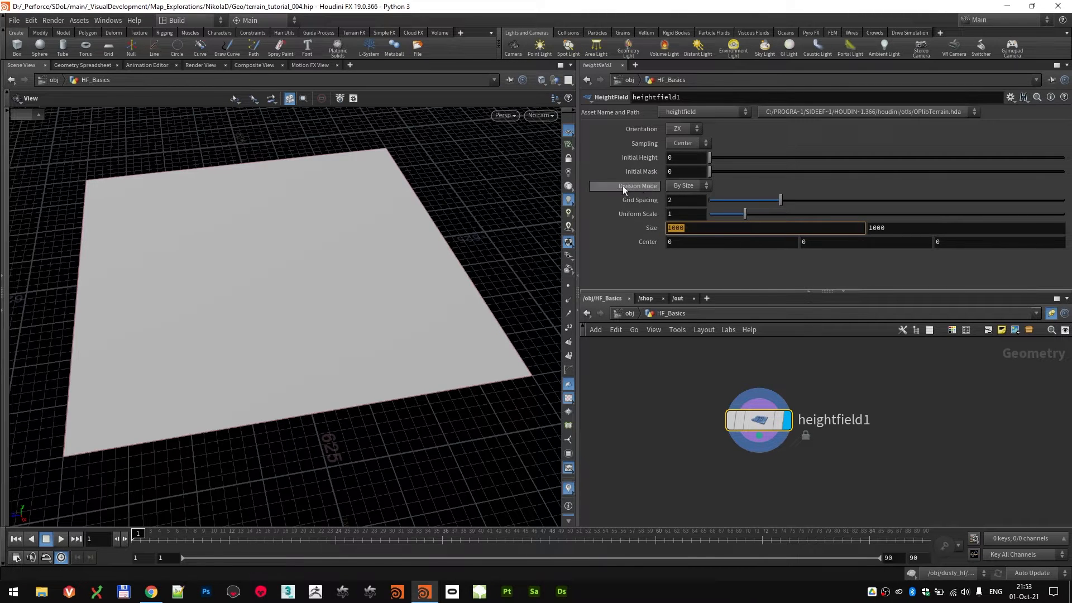
pyautogui.click(686, 185)
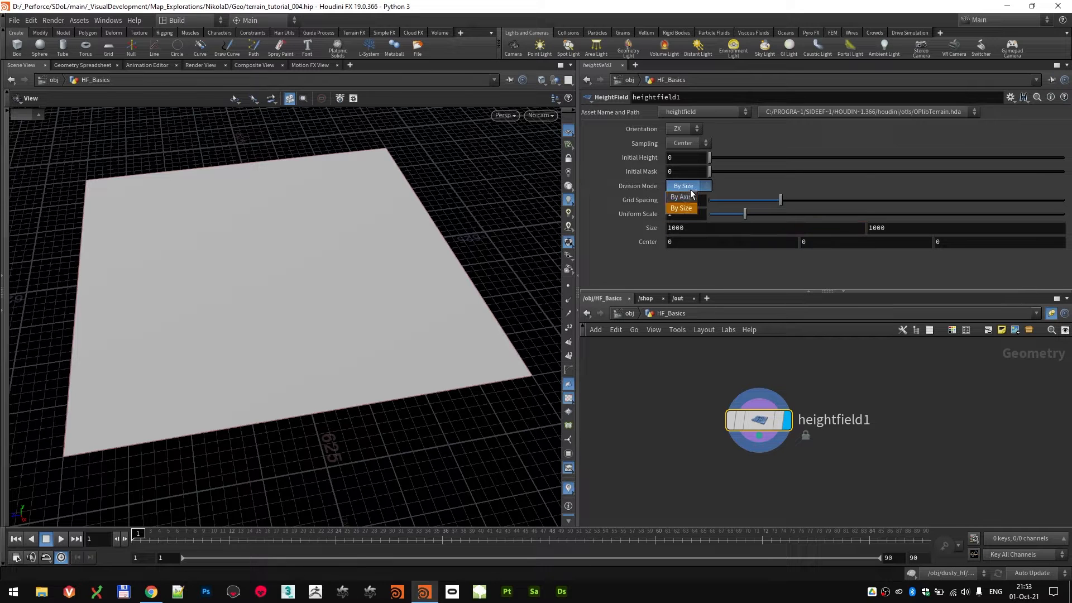
pyautogui.click(672, 346)
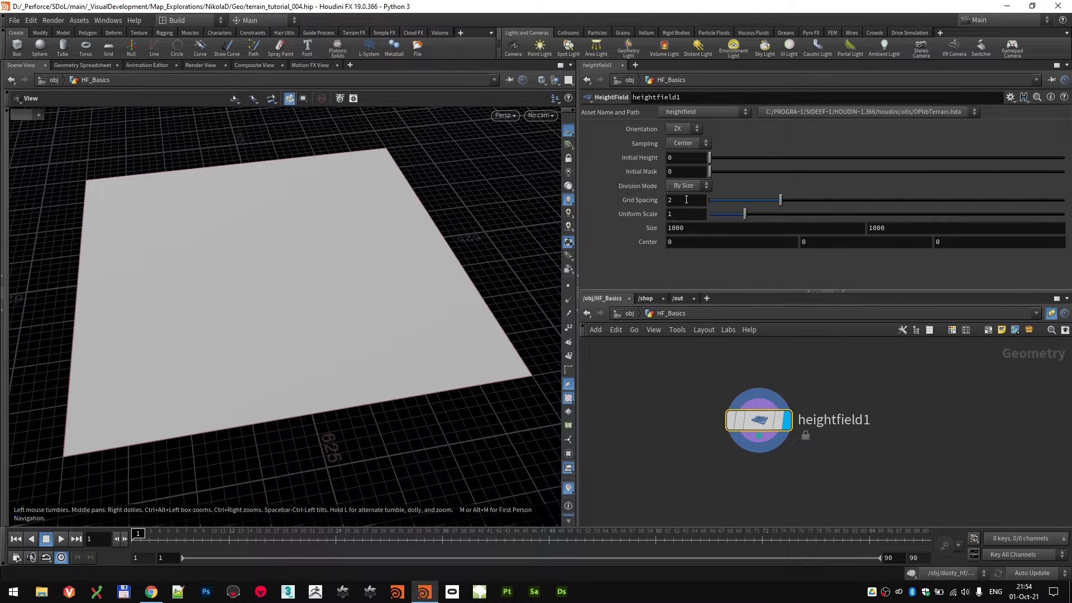
# - Set the heightfield's Grid Spacing to 1 and compare the node's voxel information before and after
pyautogui.middleClick(757, 418)
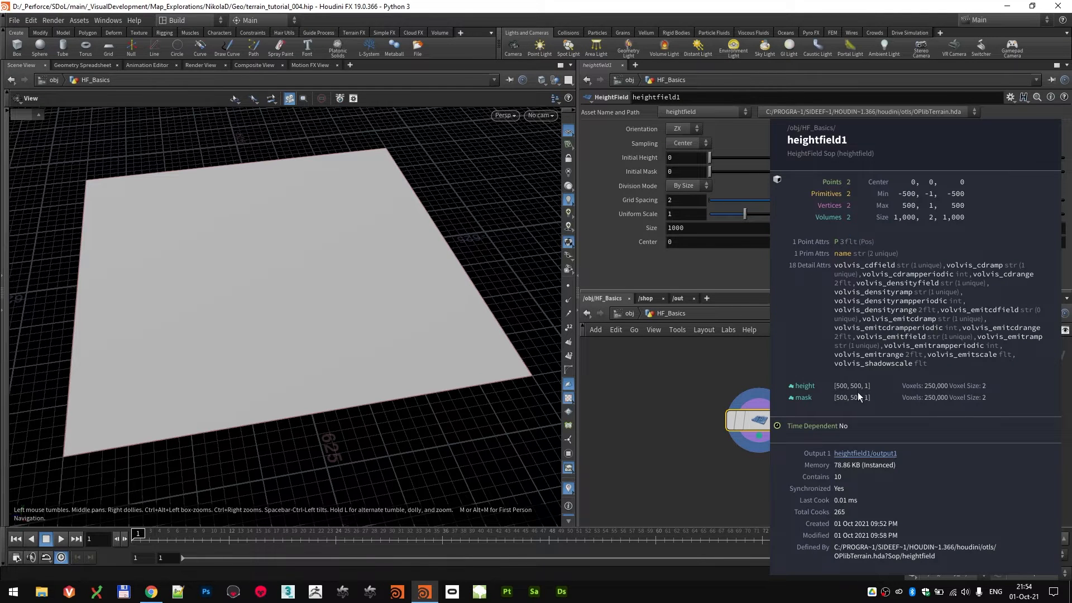
pyautogui.moveTo(684, 199); pyautogui.dragTo(591, 233)
pyautogui.write('1')
pyautogui.press('Return')
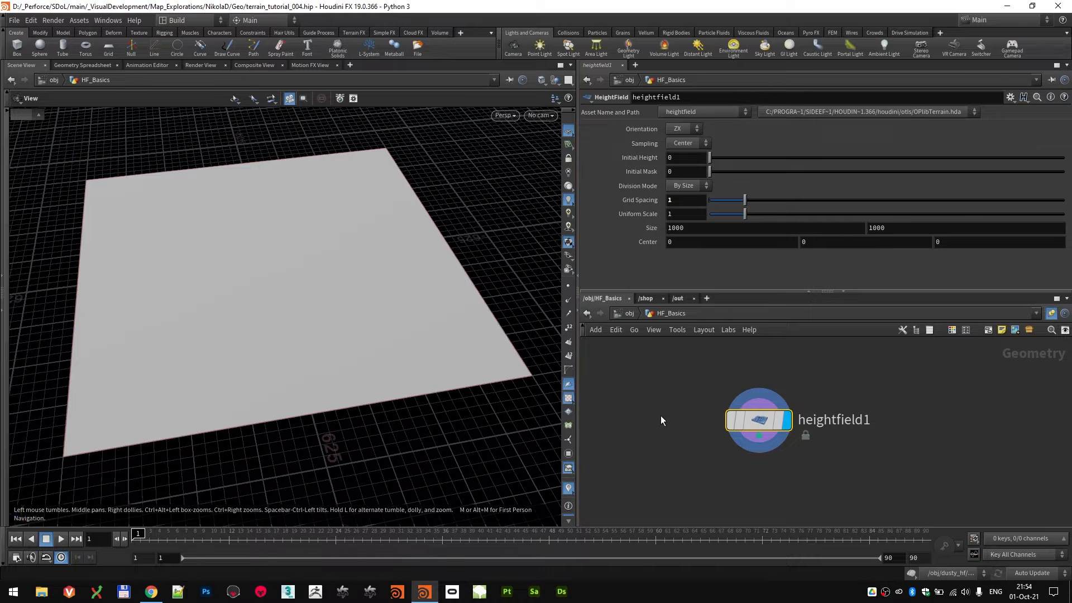
pyautogui.middleClick(764, 420)
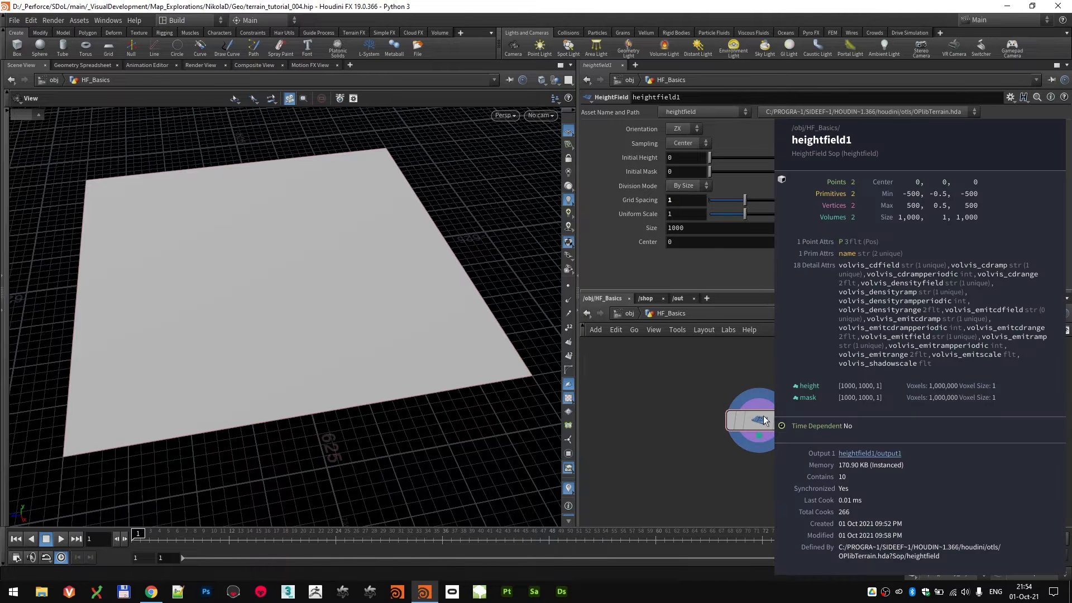
# - Change the heightfield's Division Mode to By Axis with 1418 Grid Samples and check the node's voxel information
pyautogui.click(691, 187)
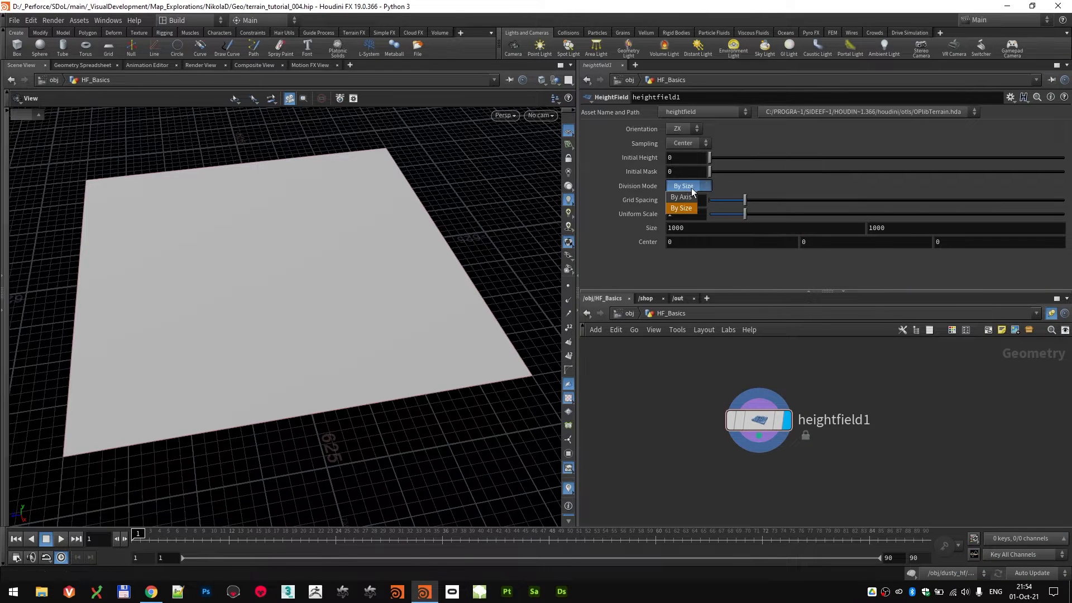
pyautogui.click(689, 199)
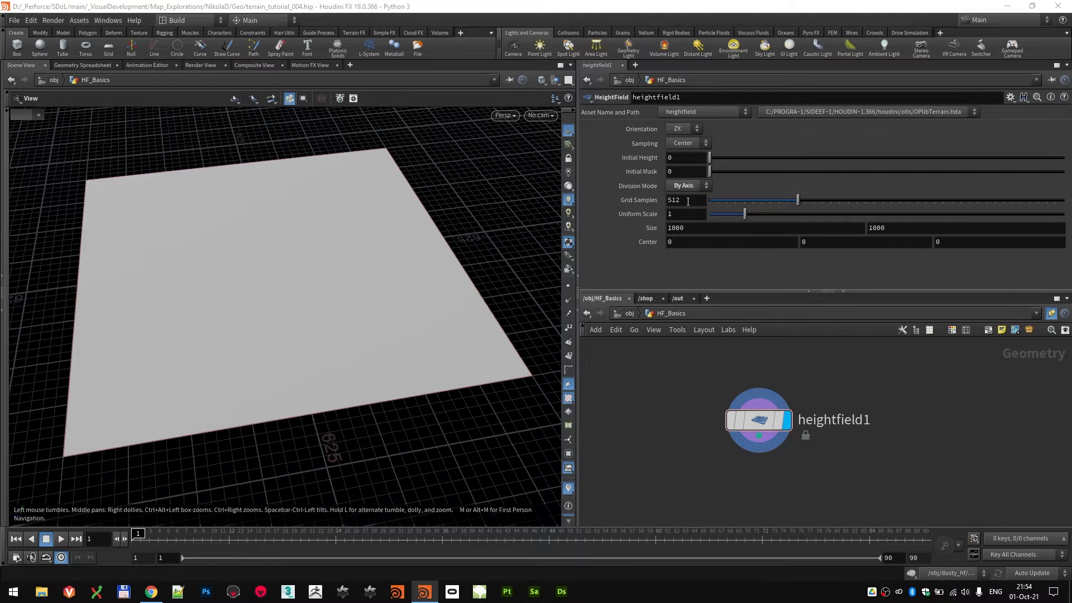
pyautogui.middleClick(760, 417)
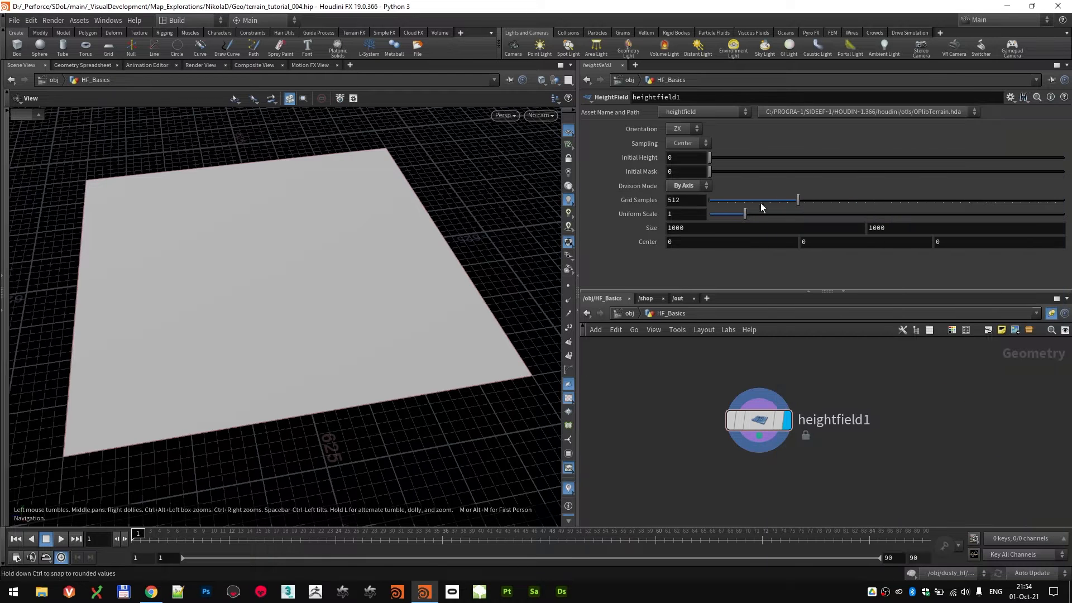
pyautogui.moveTo(798, 200); pyautogui.dragTo(955, 203)
pyautogui.middleClick(760, 418)
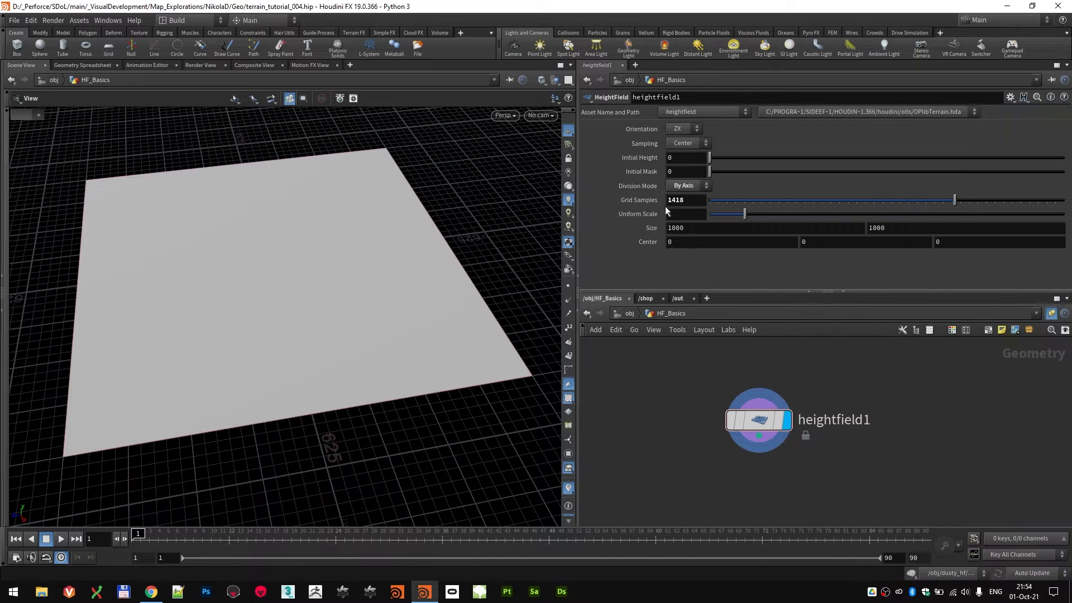
# - Reset the heightfield's Grid Samples, Division Mode and Grid Spacing to their defaults
pyautogui.keyDown('ctrl'); pyautogui.middleClick(646, 205); pyautogui.keyUp('ctrl')
pyautogui.keyDown('ctrl'); pyautogui.middleClick(649, 191); pyautogui.keyUp('ctrl')
pyautogui.moveTo(367, 320); pyautogui.dragTo(334, 295)
pyautogui.keyDown('ctrl'); pyautogui.middleClick(631, 202); pyautogui.keyUp('ctrl')
pyautogui.moveTo(503, 262); pyautogui.dragTo(481, 354)
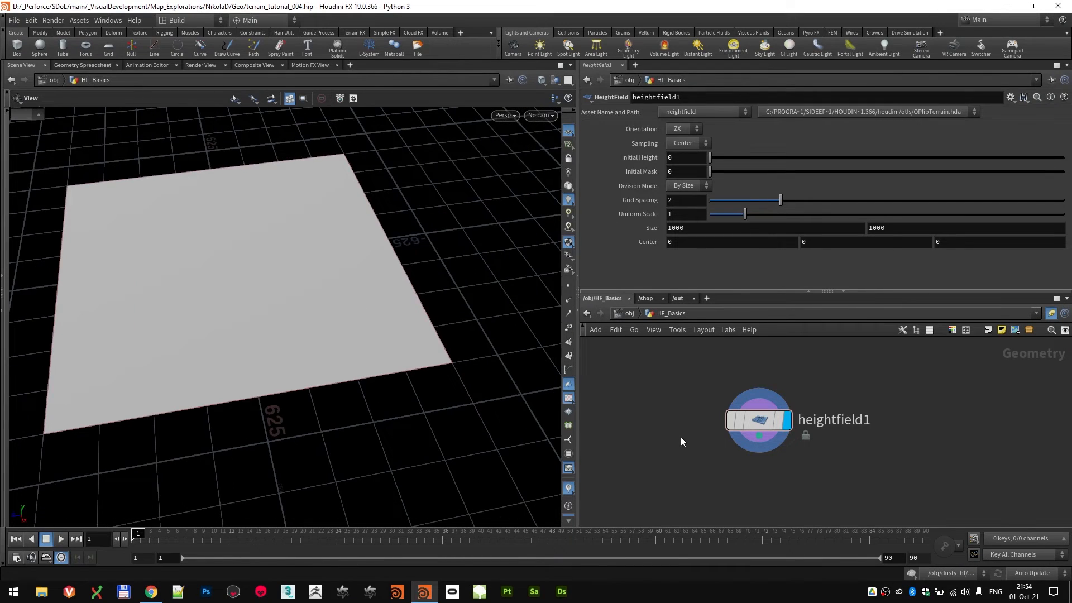
# - Move the heightfield node closer to the existing pattern and terrace nodes and inspect its layer information
pyautogui.scroll(-3, 681, 438)
pyautogui.moveTo(682, 439); pyautogui.dragTo(788, 371, button='middle')
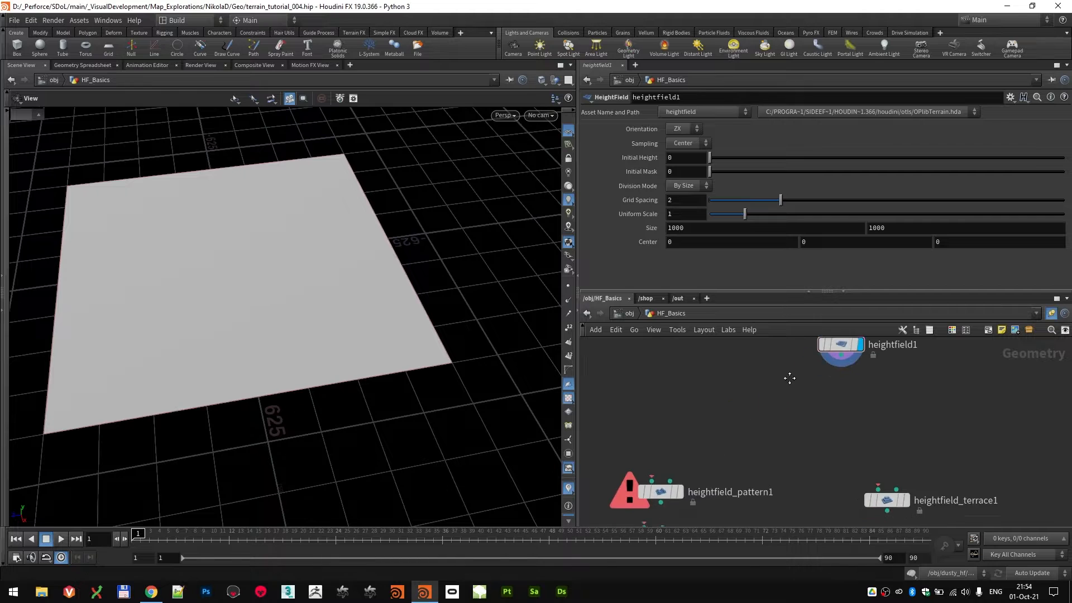
pyautogui.scroll(-3, 786, 379)
pyautogui.moveTo(823, 362); pyautogui.dragTo(791, 384)
pyautogui.scroll(2, 781, 417)
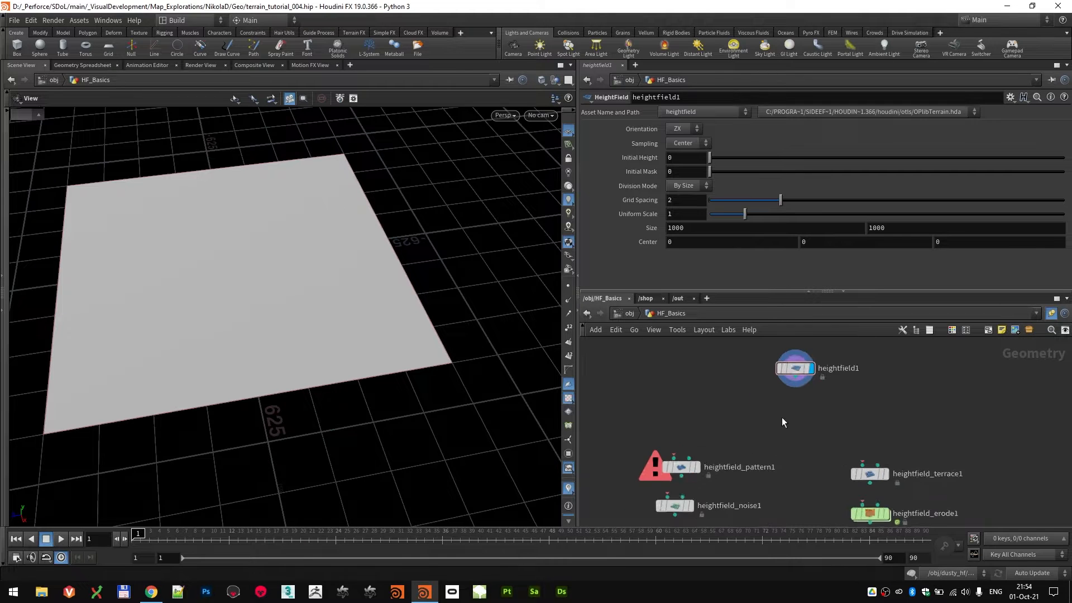
pyautogui.middleClick(798, 360)
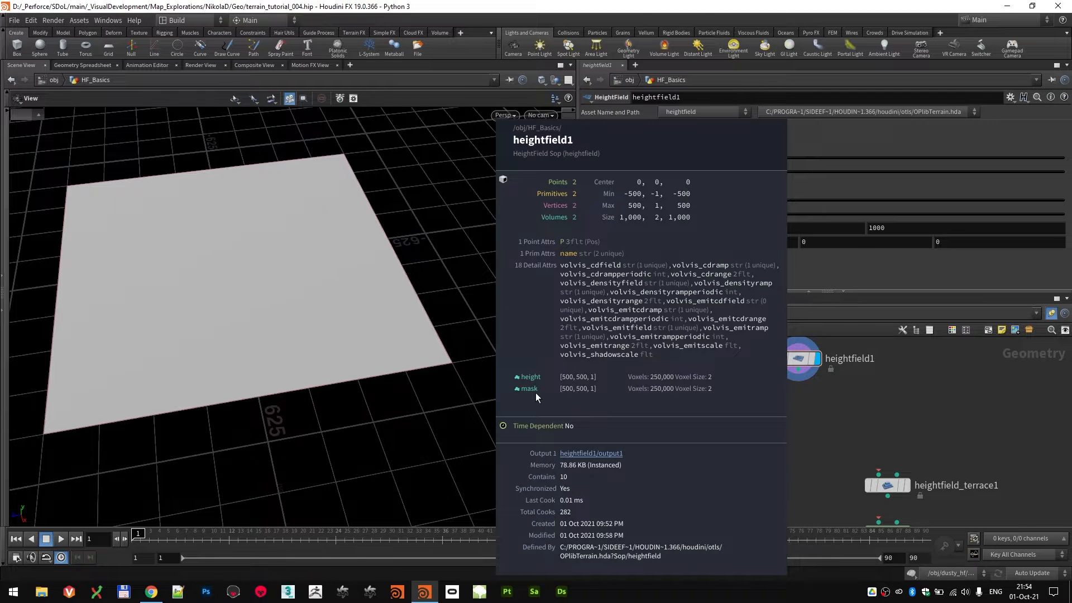
# - Reposition the heightfield node so it sits just above the heightfield_pattern1 node
pyautogui.click(847, 413)
pyautogui.scroll(-1, 848, 413)
pyautogui.moveTo(835, 445); pyautogui.dragTo(787, 440, button='middle')
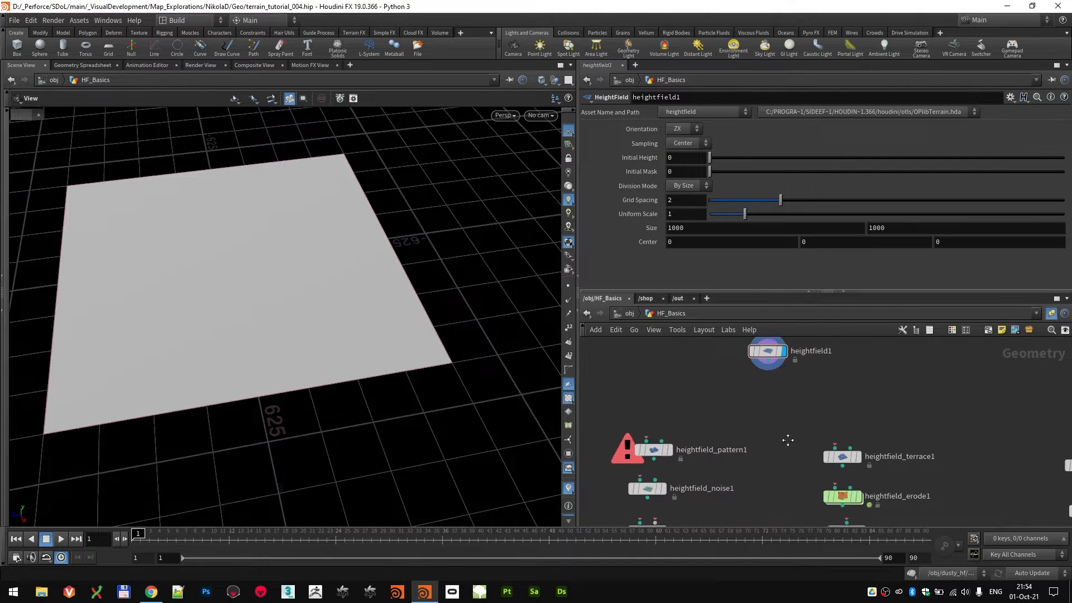
pyautogui.moveTo(771, 354); pyautogui.dragTo(724, 371)
pyautogui.scroll(1, 687, 428)
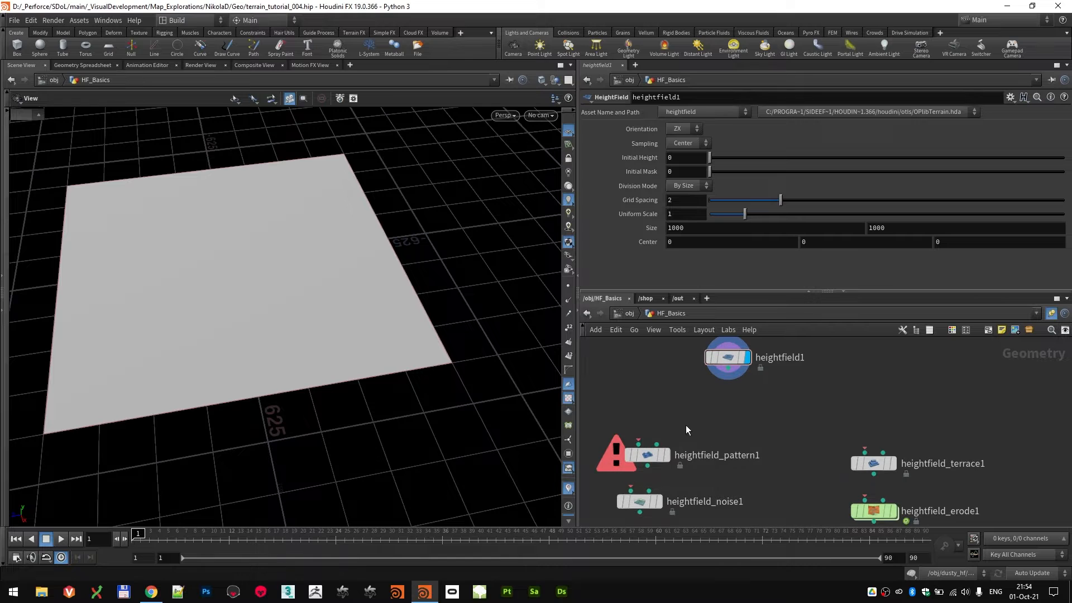
pyautogui.moveTo(686, 427); pyautogui.dragTo(688, 433, button='middle')
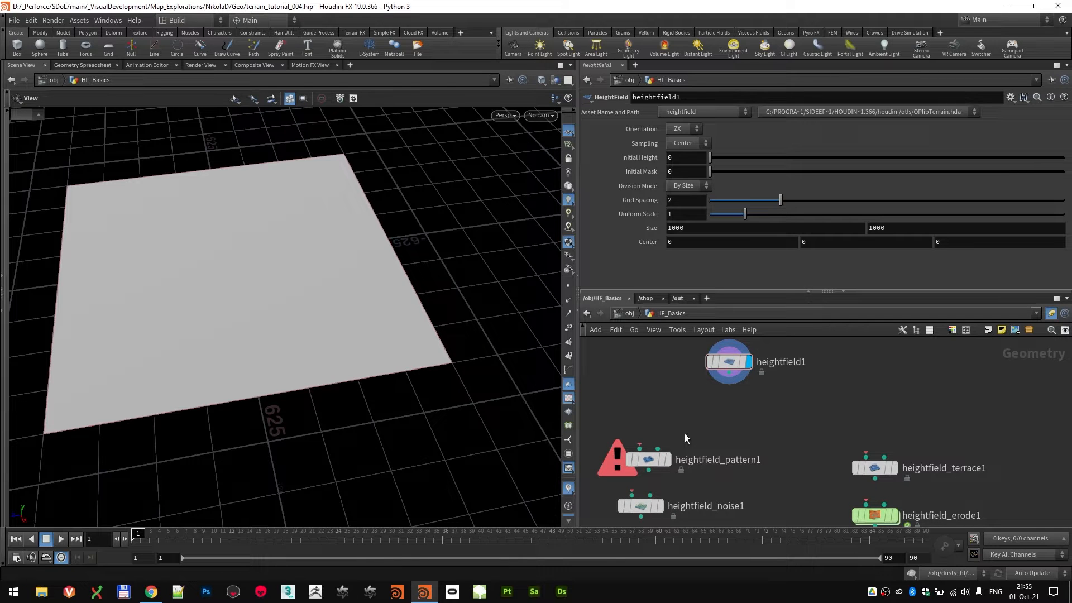
# - Connect the heightfield node's output to the first input of heightfield_pattern1 and display the pattern node's result
pyautogui.moveTo(729, 374); pyautogui.dragTo(640, 450)
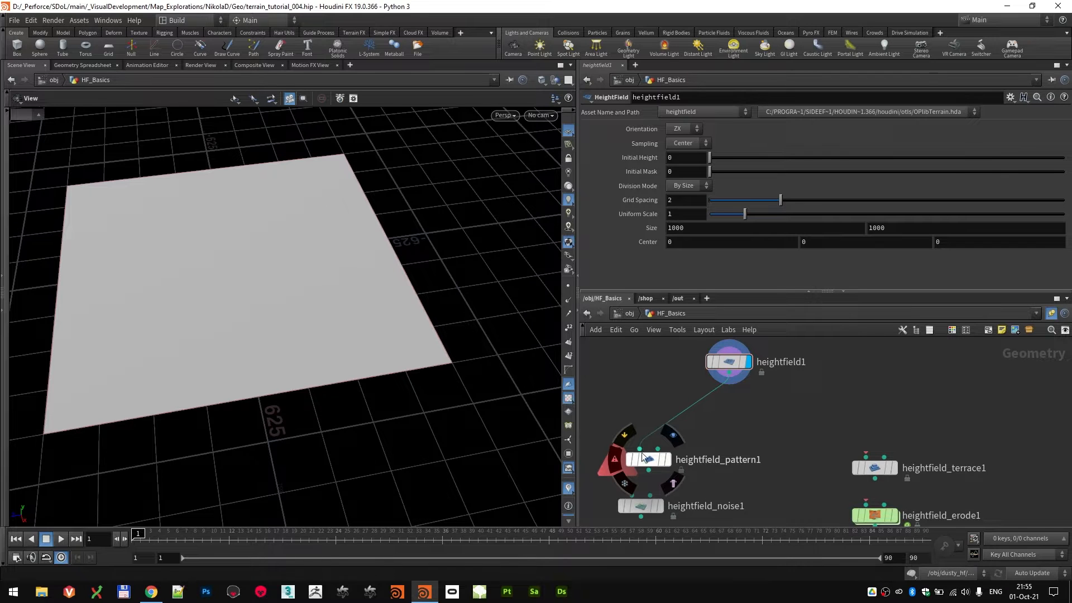
pyautogui.moveTo(764, 443)
pyautogui.mouseDown(button='middle')
pyautogui.moveTo(829, 425)
pyautogui.moveTo(766, 464)
pyautogui.mouseUp(button='middle')
pyautogui.scroll(3, 768, 432)
pyautogui.scroll(-2, 786, 448)
pyautogui.click(740, 469)
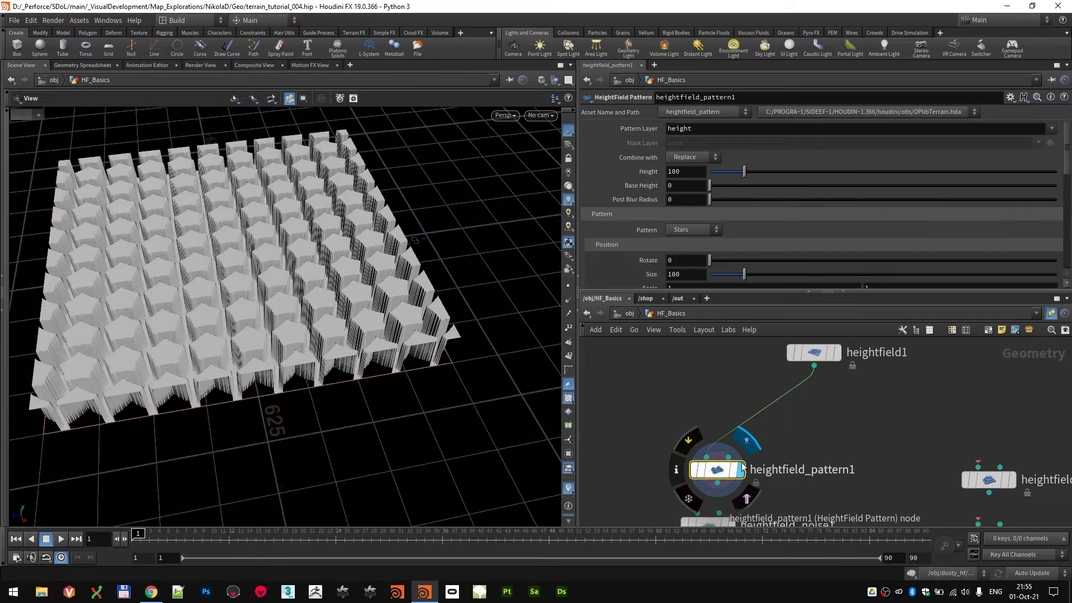
pyautogui.scroll(5, 314, 356)
pyautogui.scroll(-4, 315, 356)
pyautogui.moveTo(314, 356); pyautogui.dragTo(291, 337)
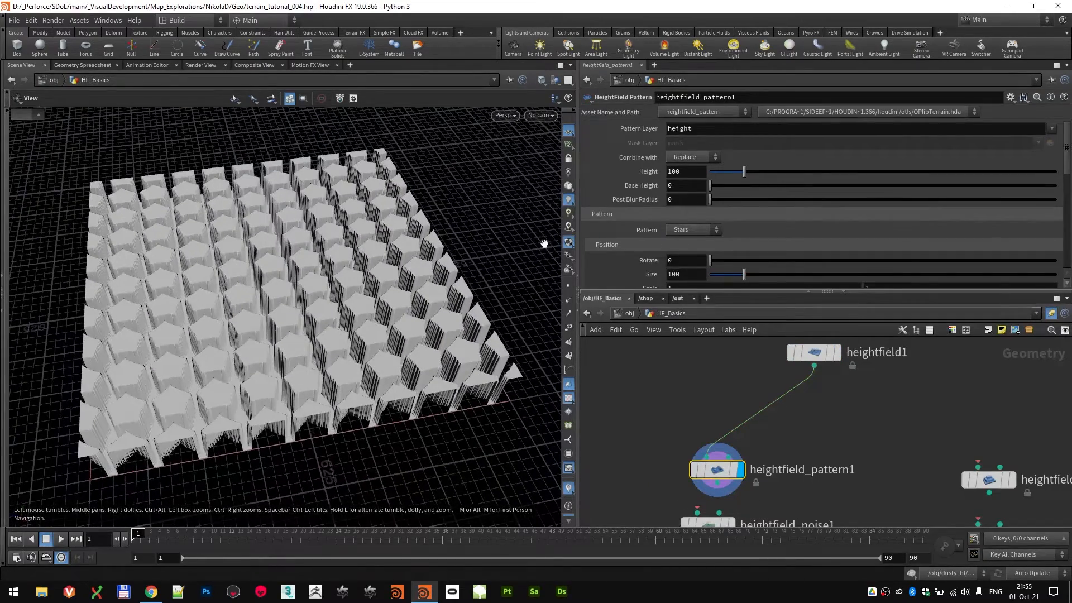
# - Review the Combine with modes of the pattern node and set its Height to 68
pyautogui.click(693, 157)
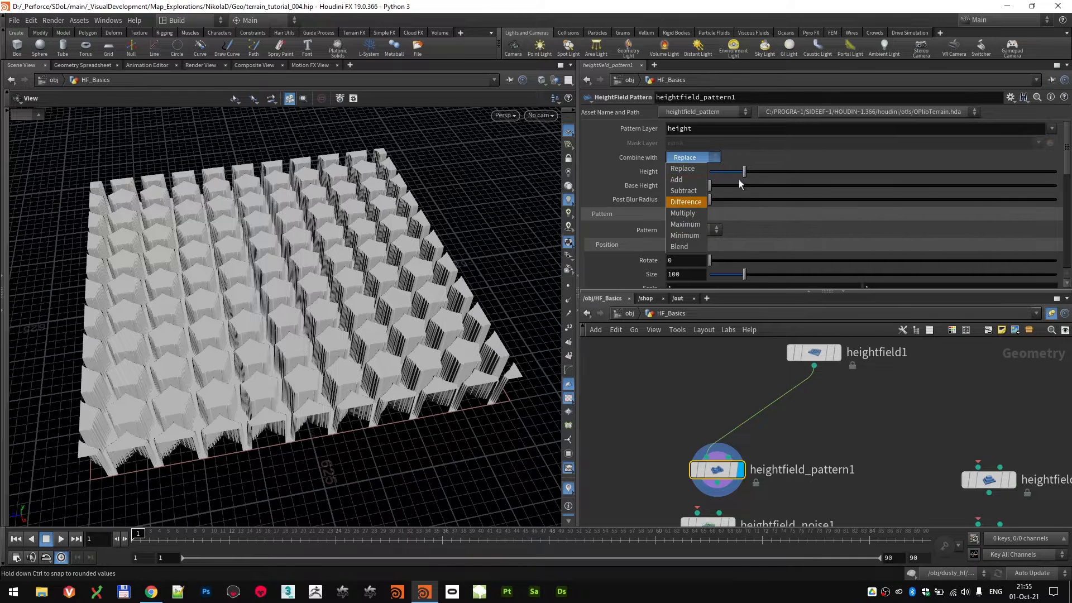
pyautogui.click(776, 159)
pyautogui.moveTo(735, 174); pyautogui.dragTo(707, 207)
# - Set the heightfield pattern type to Steps
pyautogui.scroll(-2, 670, 210)
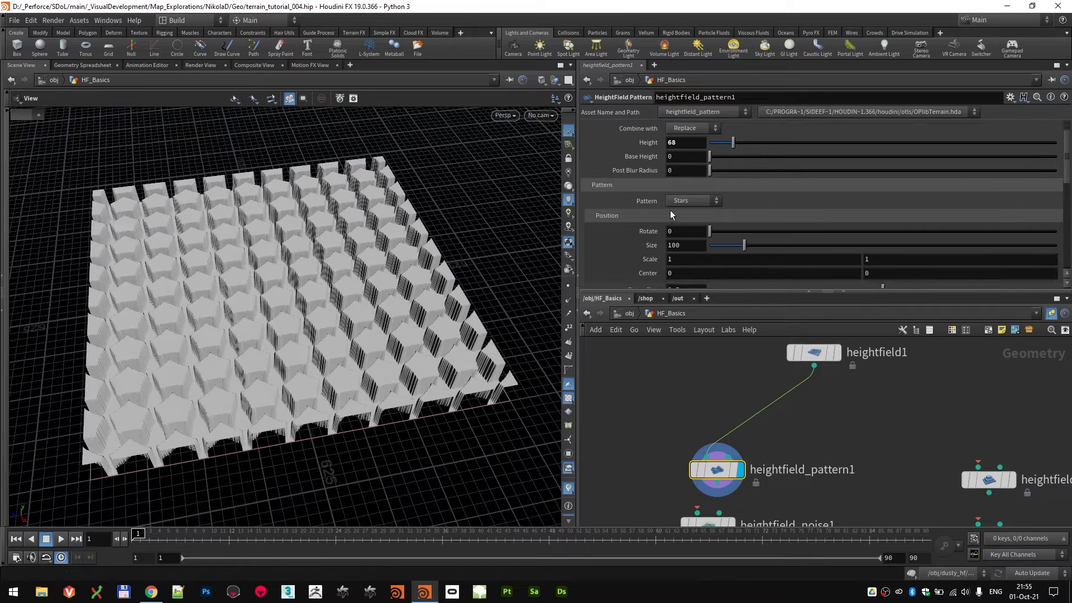
pyautogui.click(678, 202)
pyautogui.click(680, 234)
pyautogui.click(692, 200)
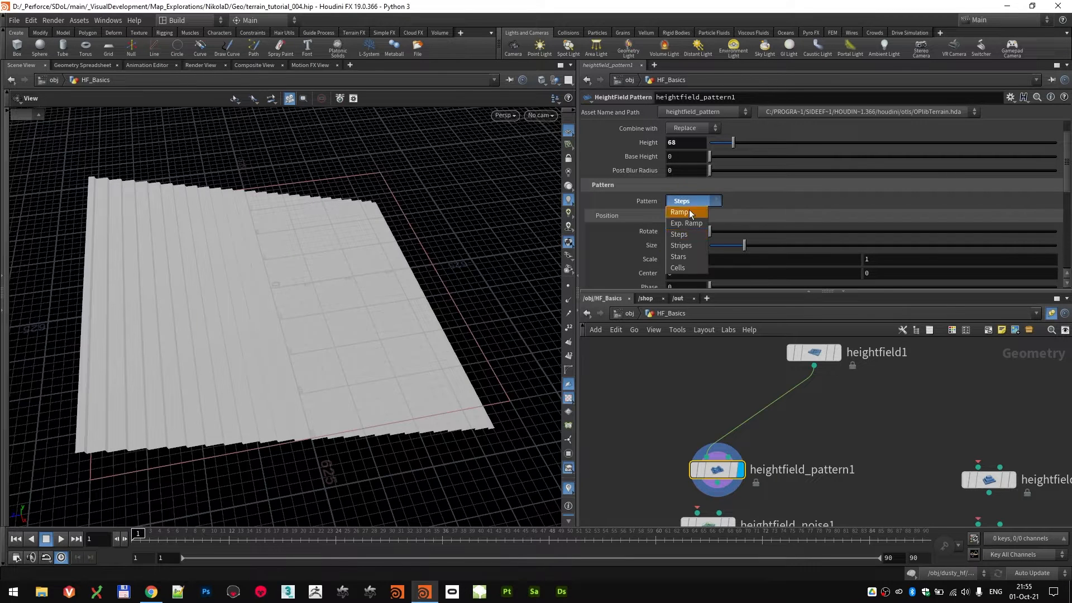
pyautogui.click(691, 236)
# - Try rotating the Steps pattern, reset the rotation, and set the pattern's Size to 197
pyautogui.scroll(-2, 622, 231)
pyautogui.moveTo(725, 187); pyautogui.dragTo(868, 190)
pyautogui.keyDown('ctrl'); pyautogui.middleClick(866, 186); pyautogui.keyUp('ctrl')
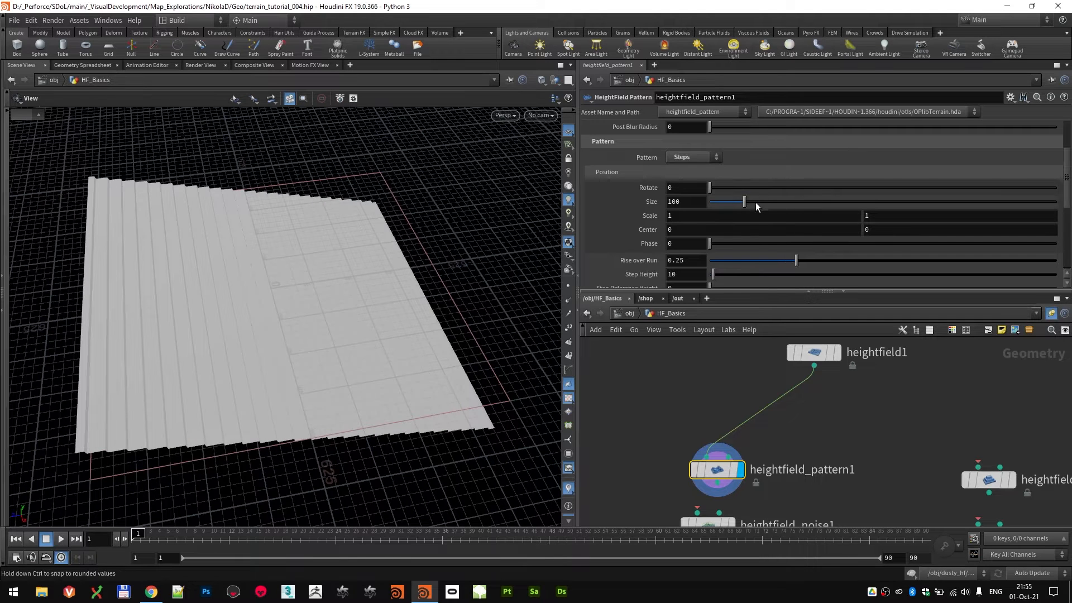
pyautogui.moveTo(723, 202); pyautogui.dragTo(778, 205)
# - Try the Stripes pattern type, undo the last parameter tweak, and return the pattern to Steps
pyautogui.click(692, 157)
pyautogui.click(699, 202)
pyautogui.moveTo(709, 219)
pyautogui.mouseDown(button='middle')
pyautogui.moveTo(725, 213)
pyautogui.moveTo(711, 219)
pyautogui.mouseUp(button='middle')
pyautogui.hotkey('ctrl', 'z')
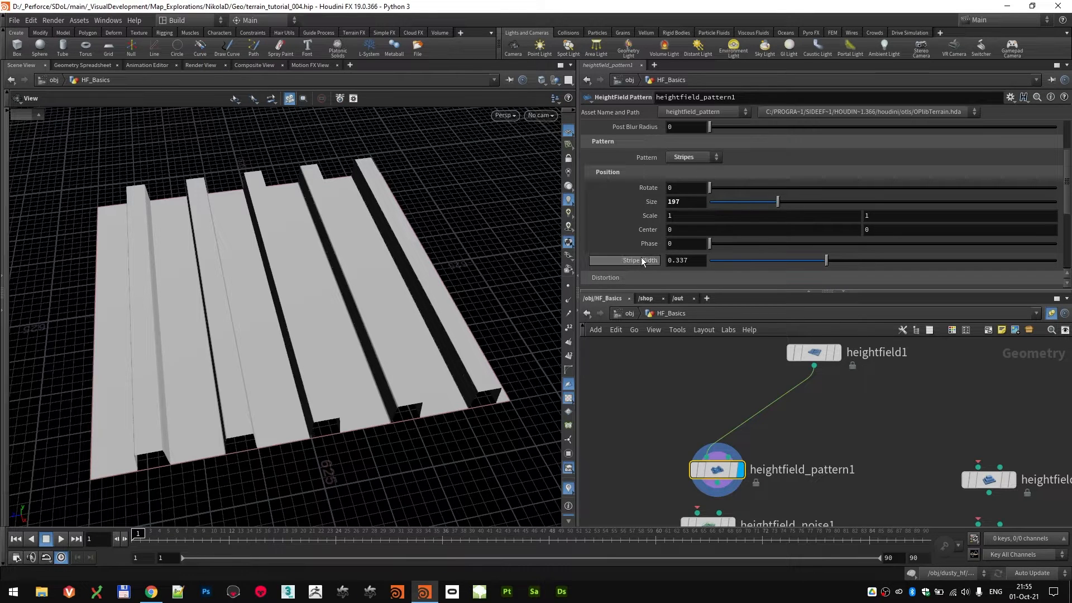
pyautogui.click(692, 158)
pyautogui.click(689, 192)
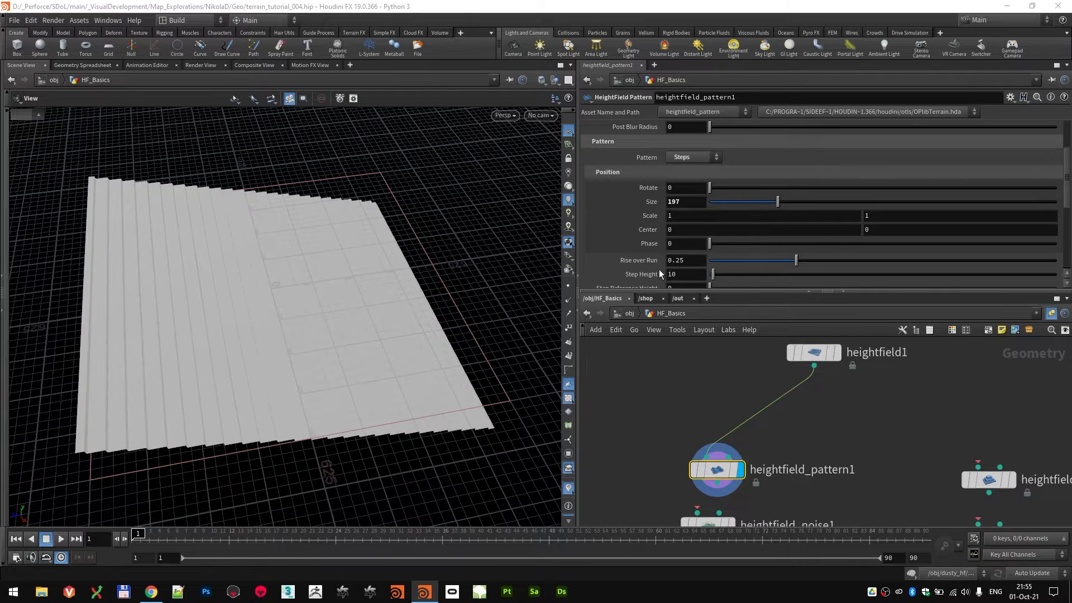
# - Set the Steps pattern's Rise over Run to 0.235 and its Step Height to 24
pyautogui.scroll(-2, 726, 234)
pyautogui.moveTo(796, 217)
pyautogui.mouseDown()
pyautogui.moveTo(902, 217)
pyautogui.moveTo(792, 218)
pyautogui.mouseUp()
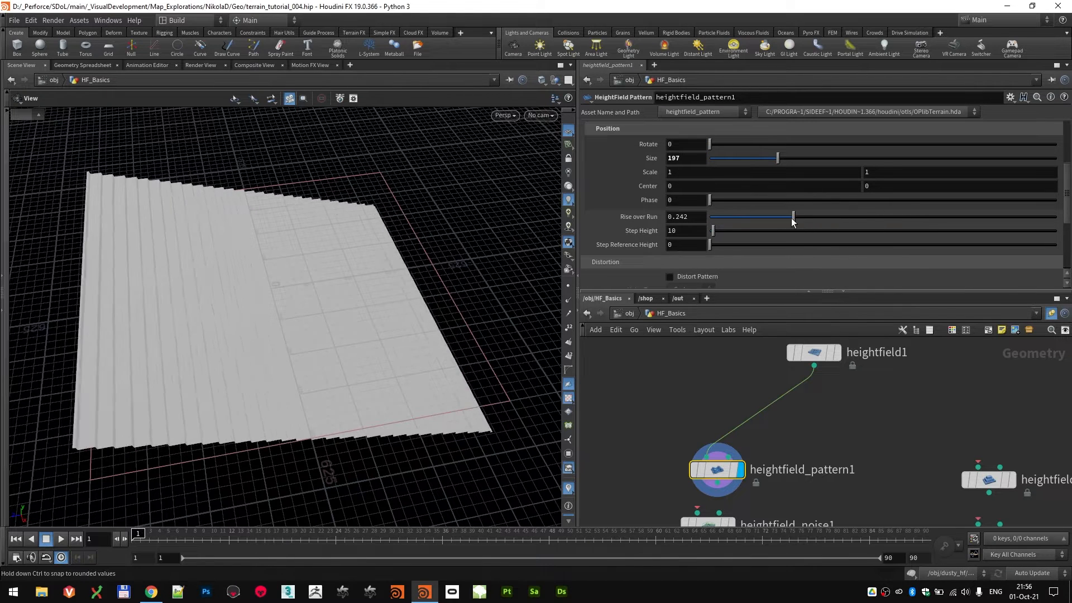
pyautogui.moveTo(713, 230)
pyautogui.mouseDown()
pyautogui.moveTo(765, 237)
pyautogui.moveTo(719, 241)
pyautogui.mouseUp()
pyautogui.scroll(-1, 614, 203)
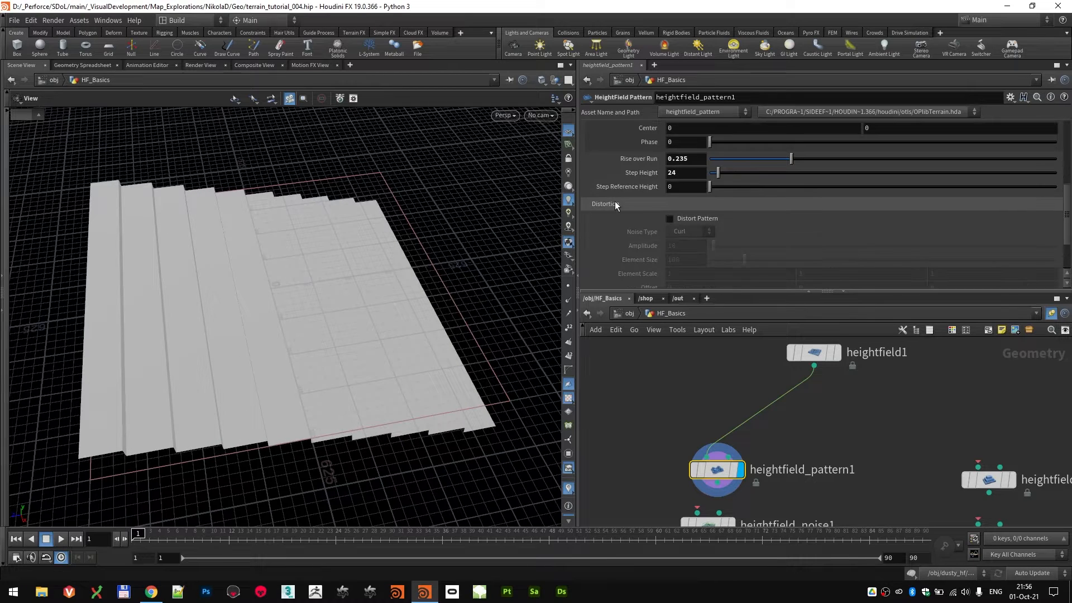
# - Enable Distort Pattern on the pattern node and hide the reference grid in the viewport
pyautogui.scroll(-1, 616, 204)
pyautogui.click(693, 161)
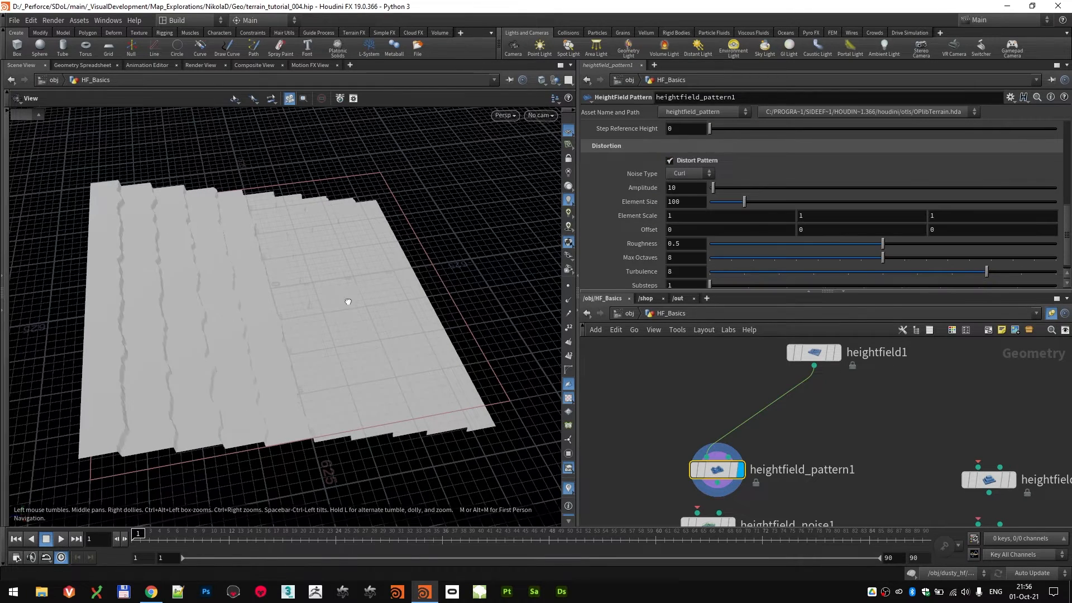
pyautogui.moveTo(348, 299)
pyautogui.mouseDown()
pyautogui.moveTo(280, 310)
pyautogui.moveTo(321, 267)
pyautogui.moveTo(297, 236)
pyautogui.moveTo(397, 257)
pyautogui.moveTo(374, 249)
pyautogui.moveTo(357, 277)
pyautogui.mouseUp()
pyautogui.click(568, 133)
# - Examine the Noise Type options for the pattern distortion while keeping Curl selected
pyautogui.click(690, 174)
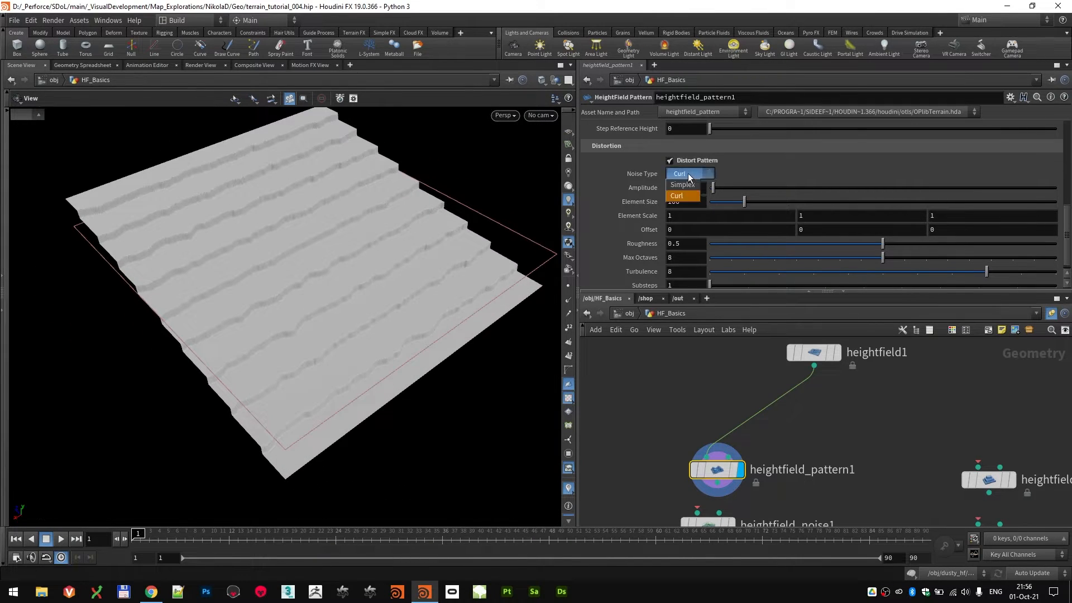
pyautogui.click(731, 184)
pyautogui.moveTo(354, 270)
pyautogui.mouseDown()
pyautogui.moveTo(359, 311)
pyautogui.moveTo(335, 273)
pyautogui.moveTo(359, 333)
pyautogui.moveTo(337, 282)
pyautogui.moveTo(363, 289)
pyautogui.moveTo(354, 279)
pyautogui.mouseUp()
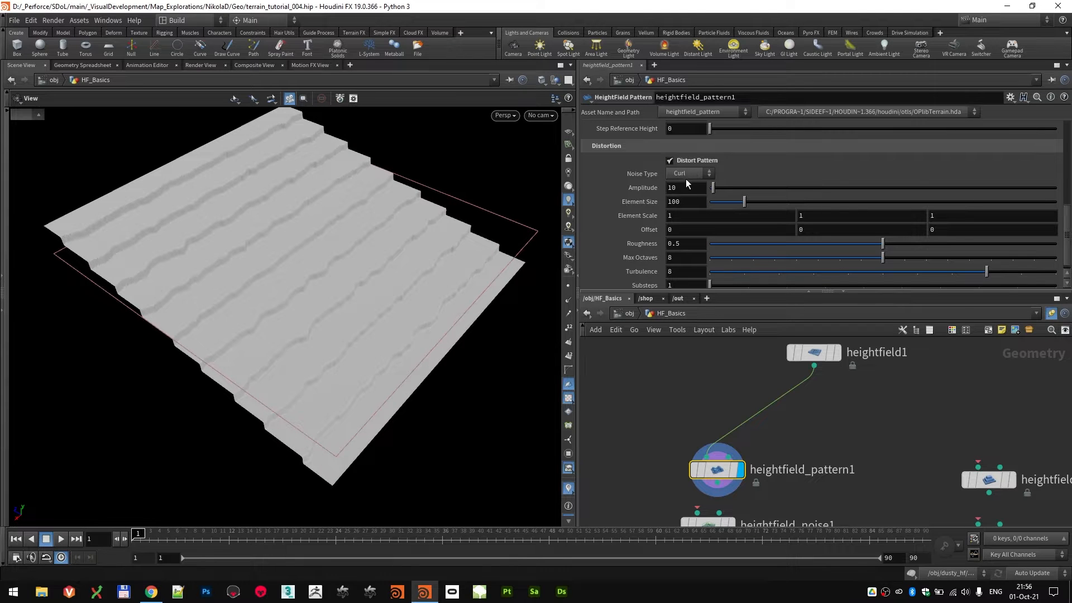
pyautogui.scroll(-1, 658, 224)
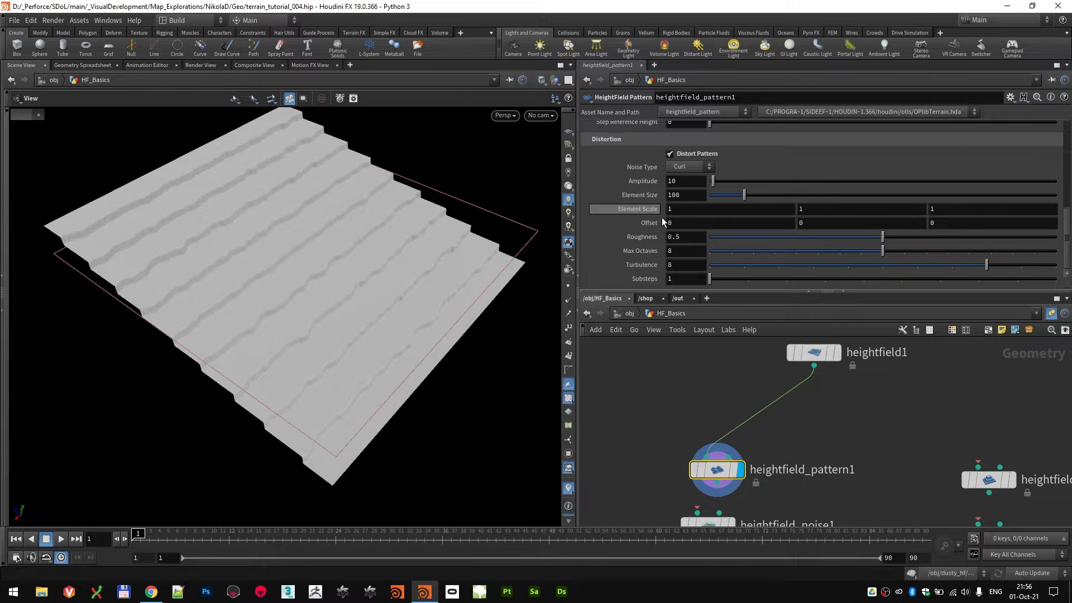
pyautogui.click(684, 168)
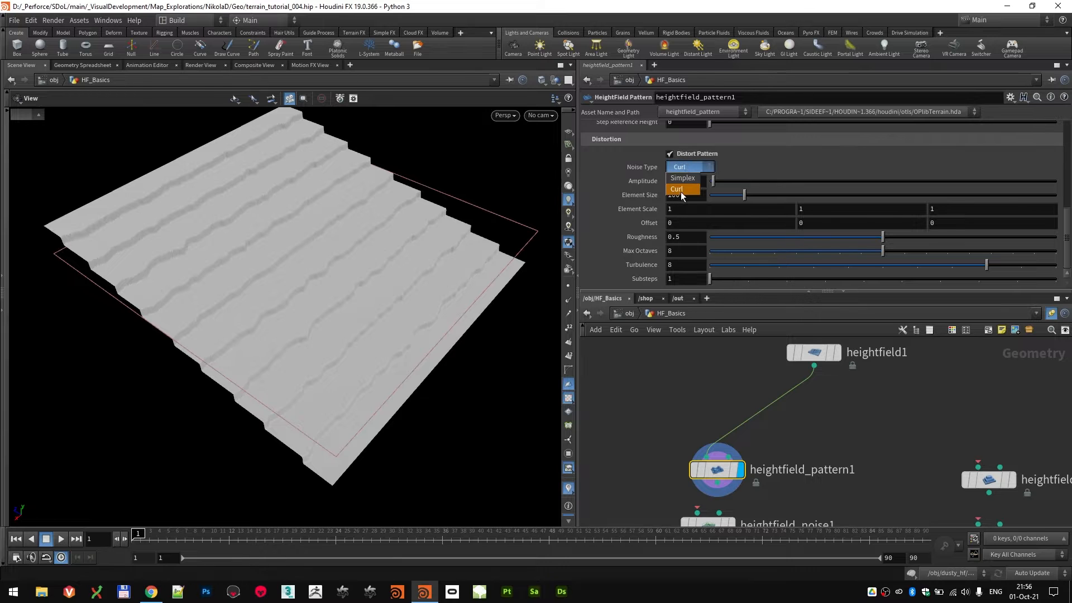
# - Set the pattern distortion's Amplitude to 103 and its Element Size to 482
pyautogui.moveTo(732, 179); pyautogui.dragTo(718, 190)
pyautogui.moveTo(784, 195); pyautogui.dragTo(876, 195)
pyautogui.click(787, 180)
pyautogui.moveTo(788, 178); pyautogui.dragTo(746, 189)
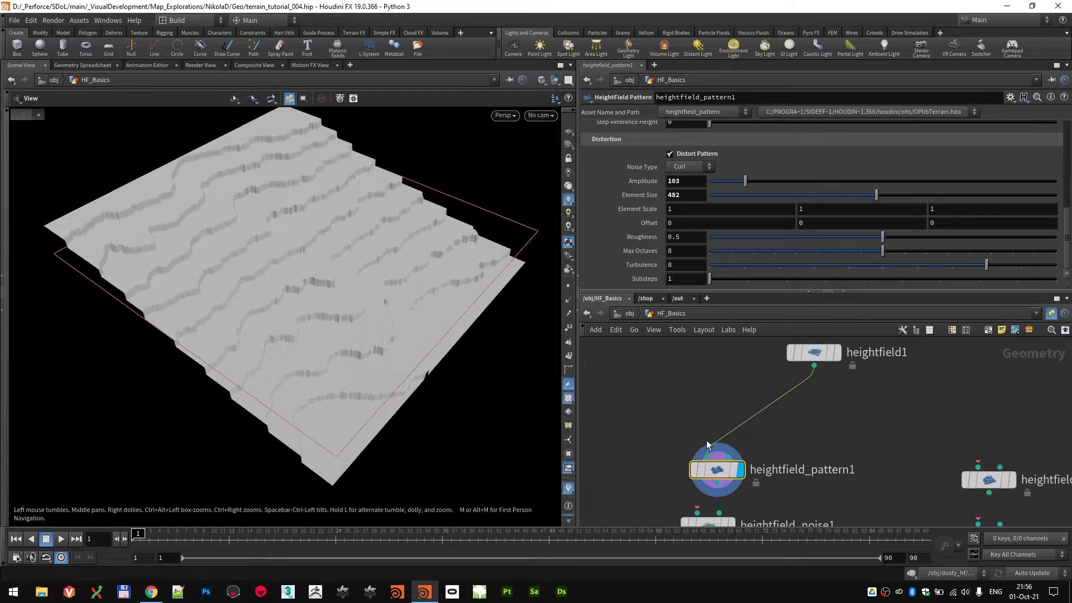
# - Connect heightfield1 to the heightfield_noise1 node, display the noise node, and inspect the resulting terrain
pyautogui.moveTo(708, 445); pyautogui.dragTo(693, 391, button='middle')
pyautogui.moveTo(705, 416); pyautogui.dragTo(686, 404)
pyautogui.scroll(-3, 753, 422)
pyautogui.moveTo(714, 454); pyautogui.dragTo(745, 443)
pyautogui.moveTo(783, 393); pyautogui.dragTo(776, 414, button='middle')
pyautogui.click(780, 366)
pyautogui.click(727, 457)
pyautogui.click(752, 467)
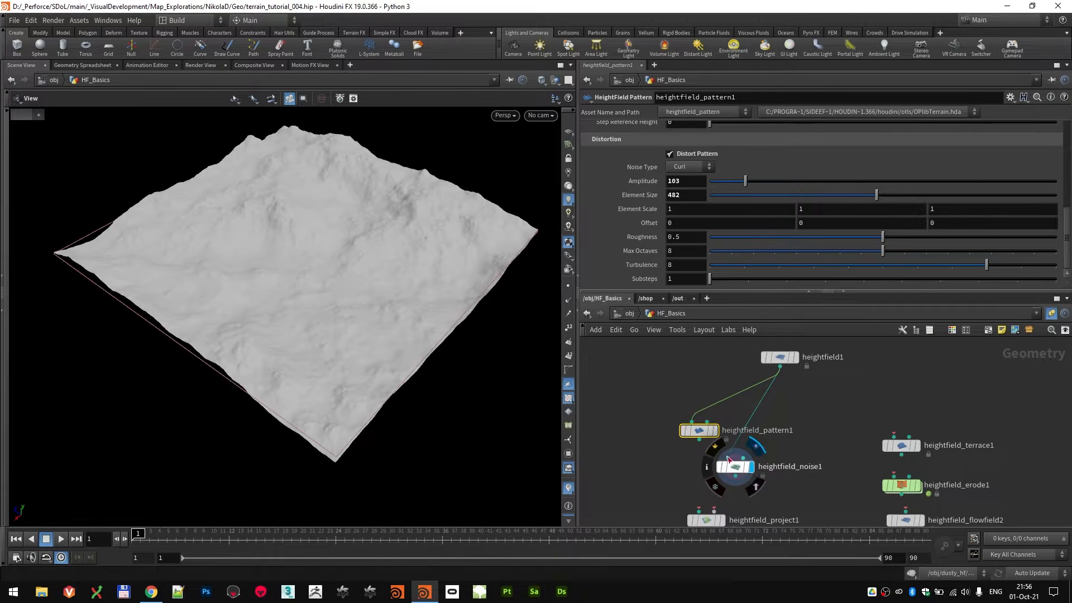
pyautogui.moveTo(310, 258); pyautogui.dragTo(330, 265)
pyautogui.moveTo(330, 265)
pyautogui.mouseDown(button='right')
pyautogui.moveTo(328, 282)
pyautogui.moveTo(332, 265)
pyautogui.mouseUp(button='right')
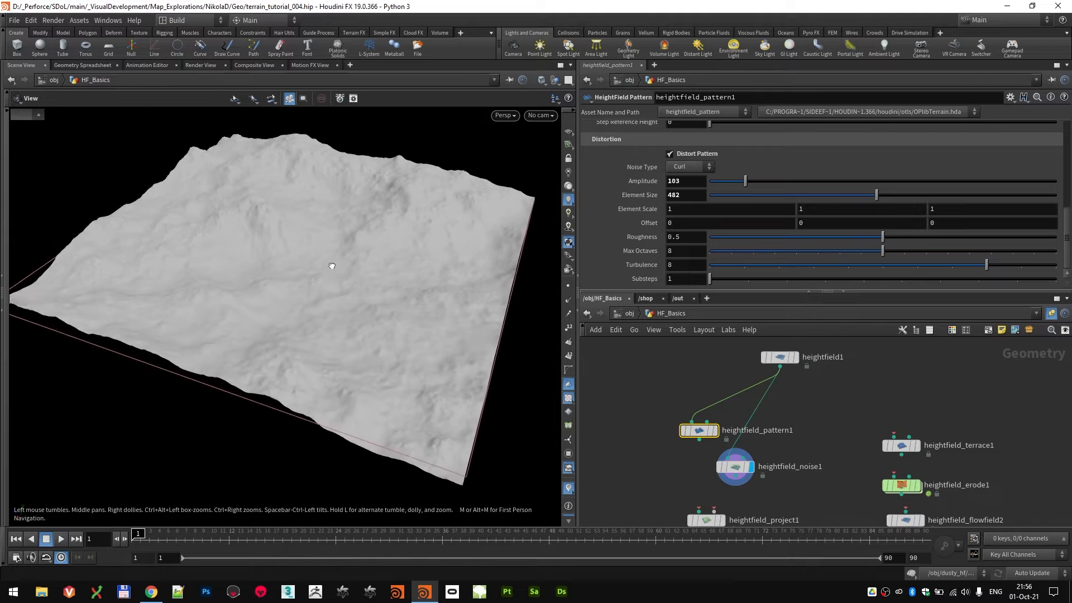
pyautogui.moveTo(331, 266)
pyautogui.mouseDown()
pyautogui.moveTo(299, 257)
pyautogui.moveTo(335, 320)
pyautogui.moveTo(299, 254)
pyautogui.moveTo(308, 290)
pyautogui.moveTo(323, 246)
pyautogui.moveTo(320, 257)
pyautogui.mouseUp()
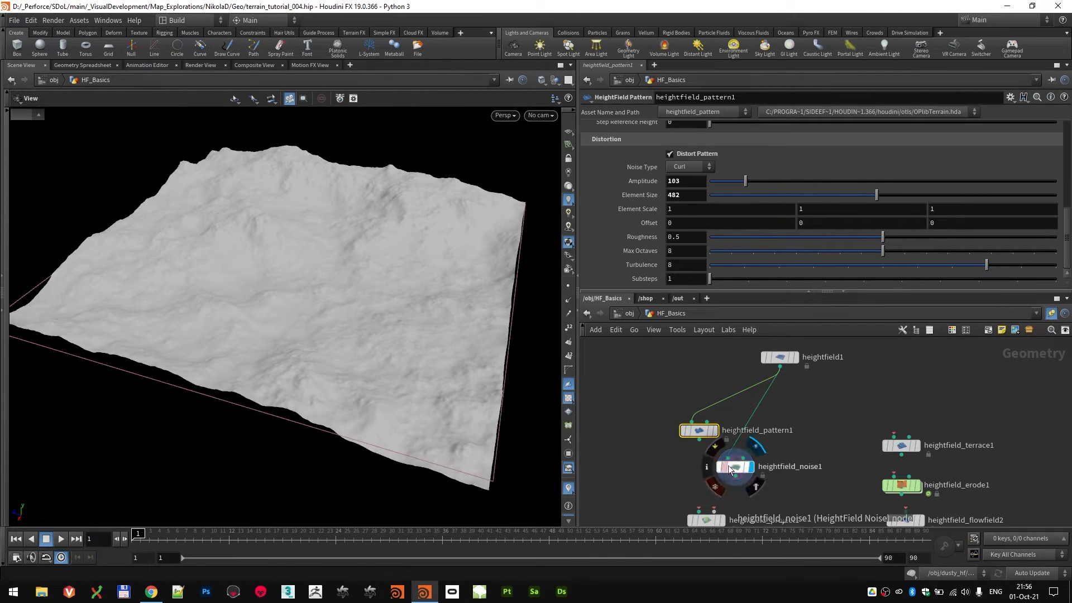
# - Select heightfield_noise1 and set its Amplitude to 510 and Element Size to 619
pyautogui.click(729, 468)
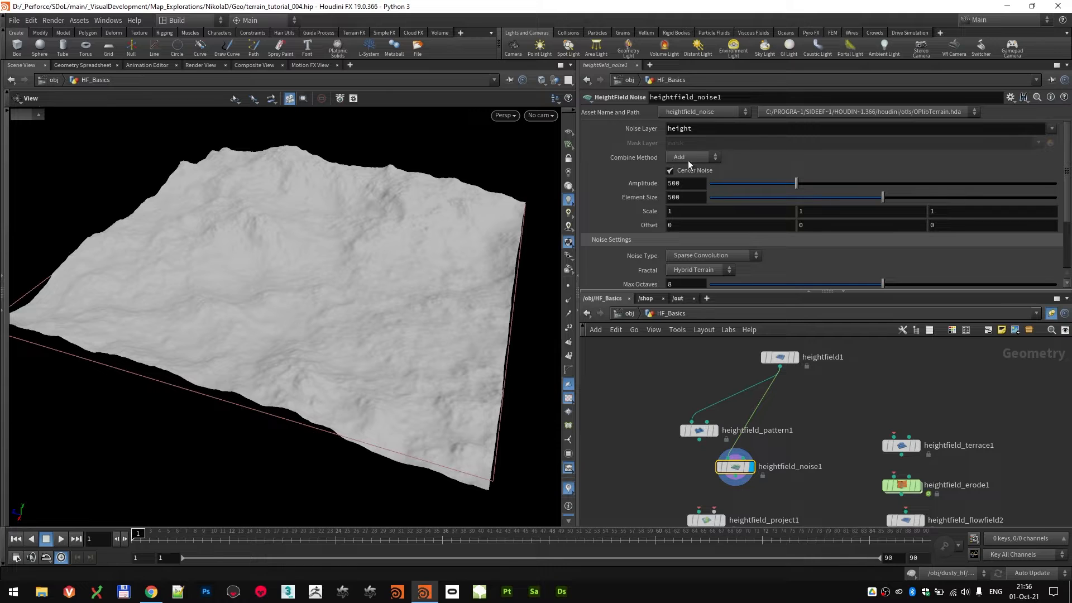
pyautogui.scroll(-3, 812, 211)
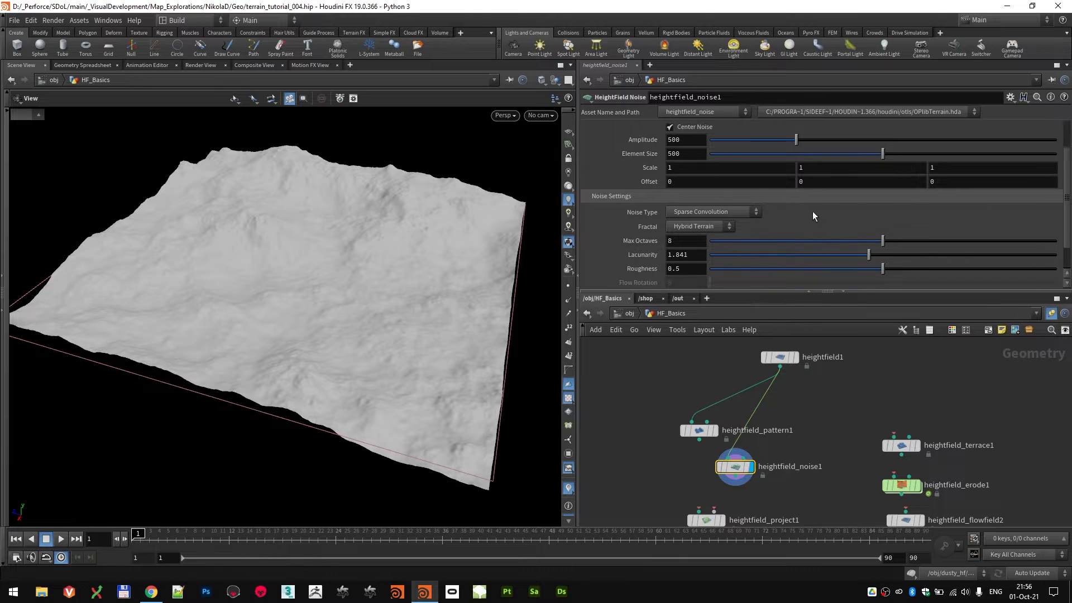
pyautogui.scroll(3, 770, 173)
pyautogui.moveTo(779, 184)
pyautogui.mouseDown()
pyautogui.moveTo(758, 184)
pyautogui.moveTo(837, 182)
pyautogui.moveTo(781, 179)
pyautogui.moveTo(798, 182)
pyautogui.mouseUp()
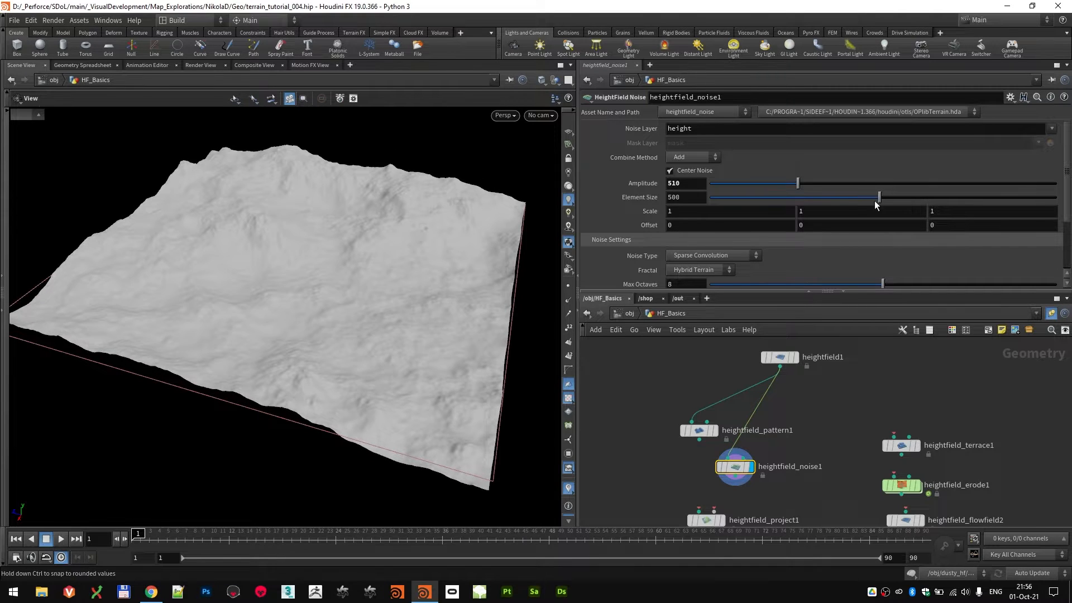
pyautogui.moveTo(877, 199); pyautogui.dragTo(923, 200)
# - Try adjusting the first Scale and Offset values of the noise, undoing each change
pyautogui.moveTo(678, 211); pyautogui.dragTo(772, 215, button='middle')
pyautogui.hotkey('ctrl', 'z')
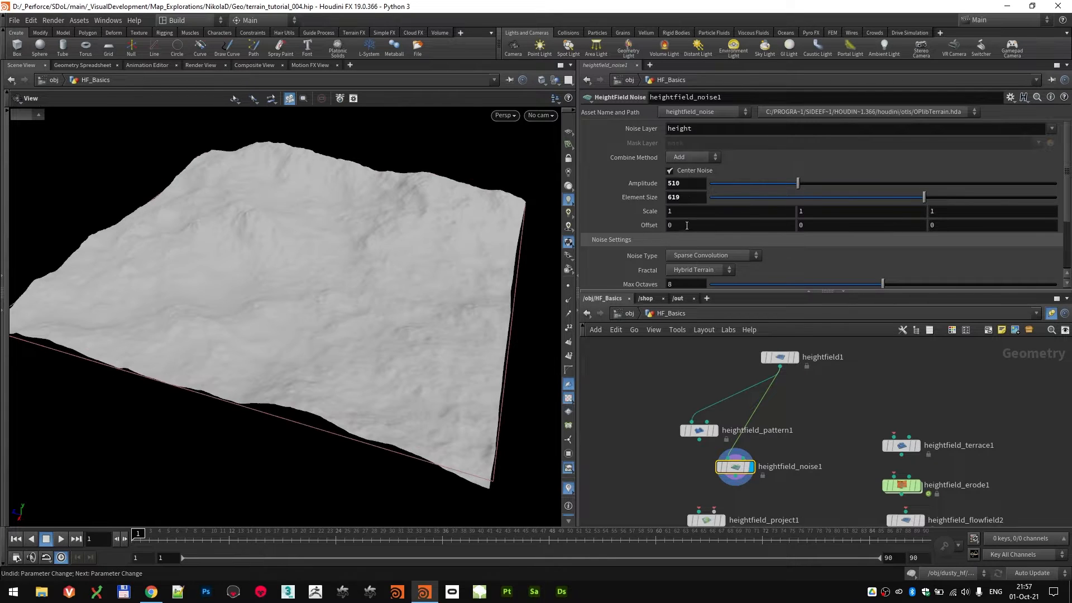
pyautogui.moveTo(693, 225); pyautogui.dragTo(693, 225, button='middle')
pyautogui.hotkey('ctrl', 'z')
# - Try the Perlin noise type on the noise node and return it to Sparse Convolution
pyautogui.scroll(-4, 625, 226)
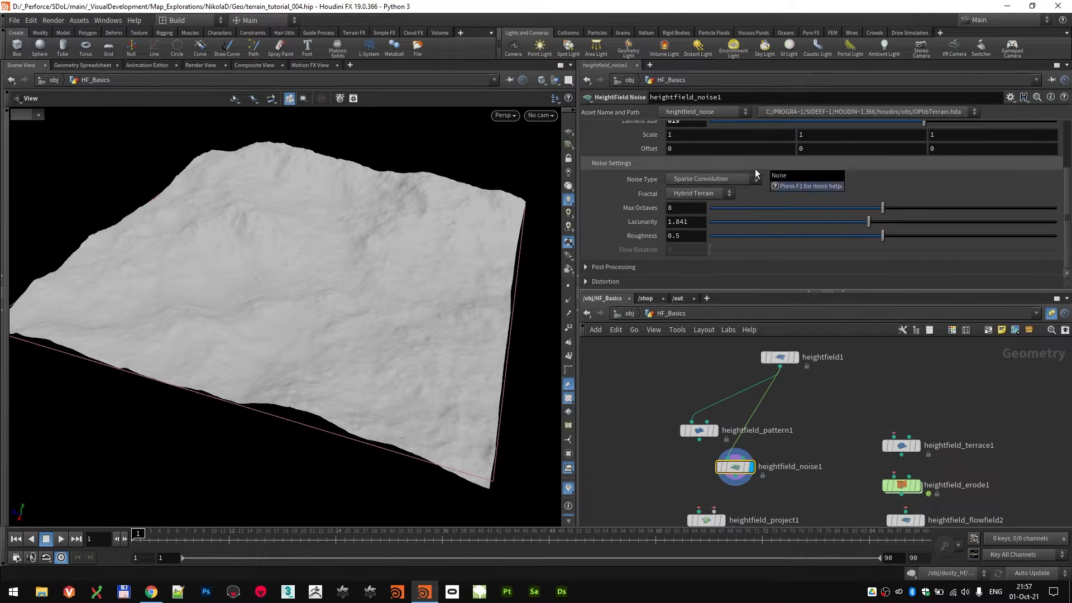
pyautogui.scroll(1, 780, 201)
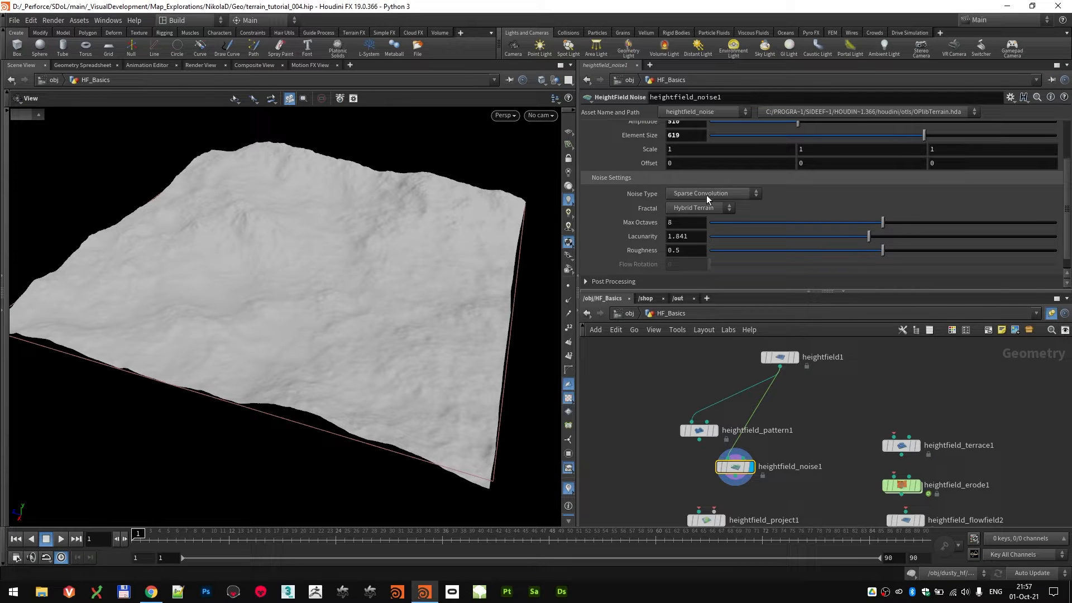
pyautogui.click(734, 193)
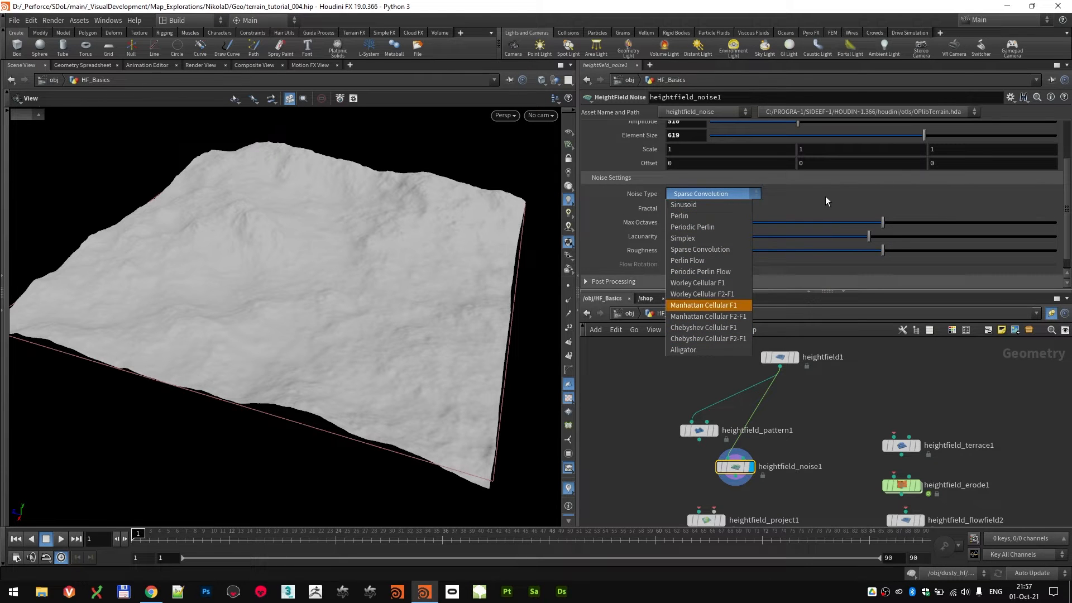
pyautogui.click(714, 215)
pyautogui.click(721, 193)
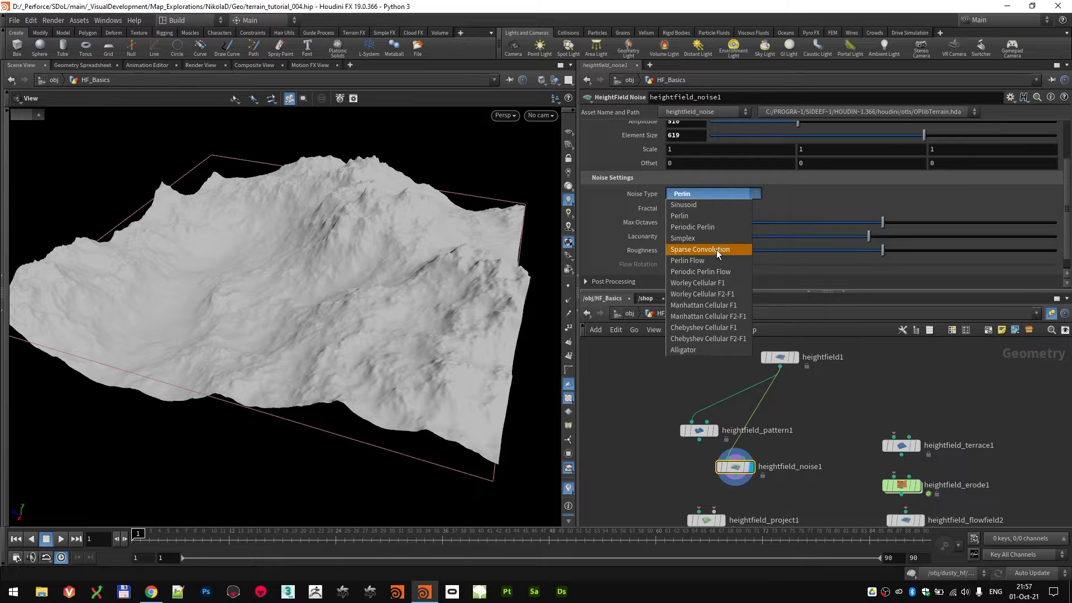
pyautogui.click(716, 249)
# - Set the noise type to Worley Cellular F1 and inspect the terrain from different angles
pyautogui.click(724, 195)
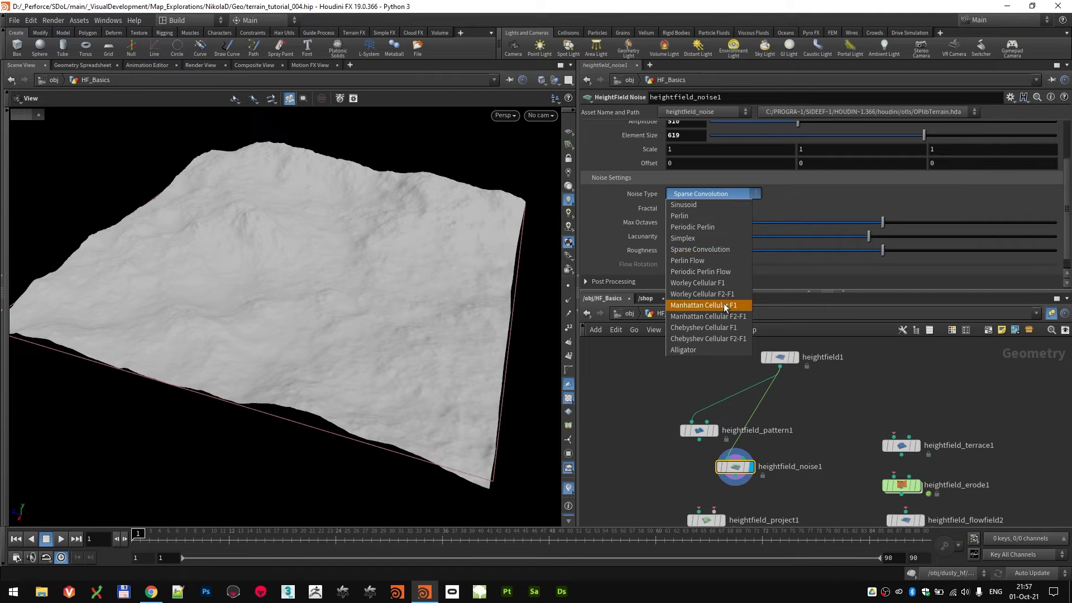
pyautogui.click(724, 284)
pyautogui.moveTo(342, 304); pyautogui.dragTo(339, 257)
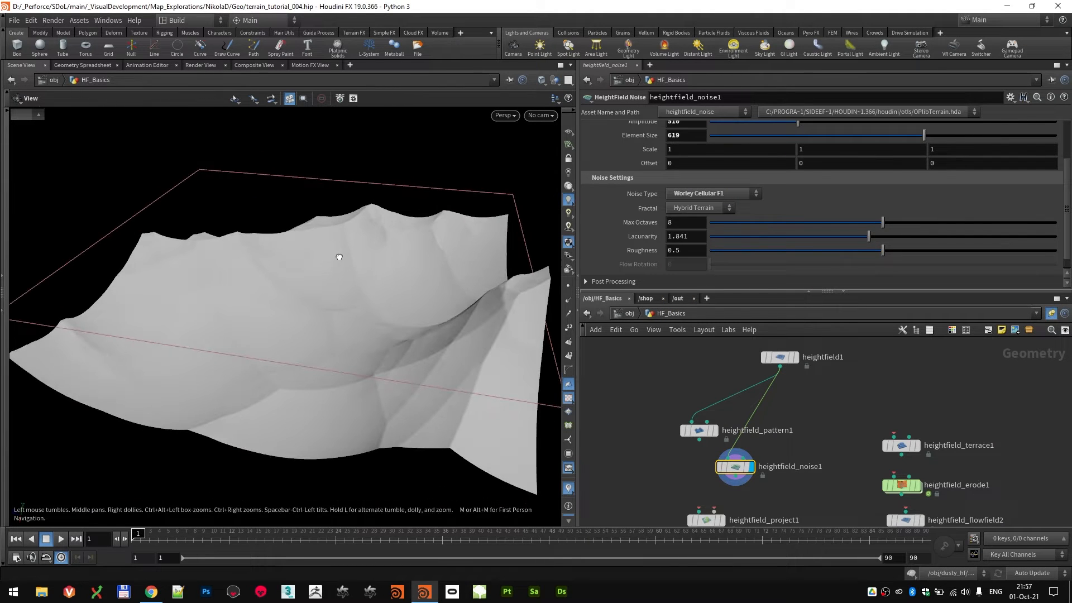
pyautogui.moveTo(428, 310); pyautogui.dragTo(455, 279)
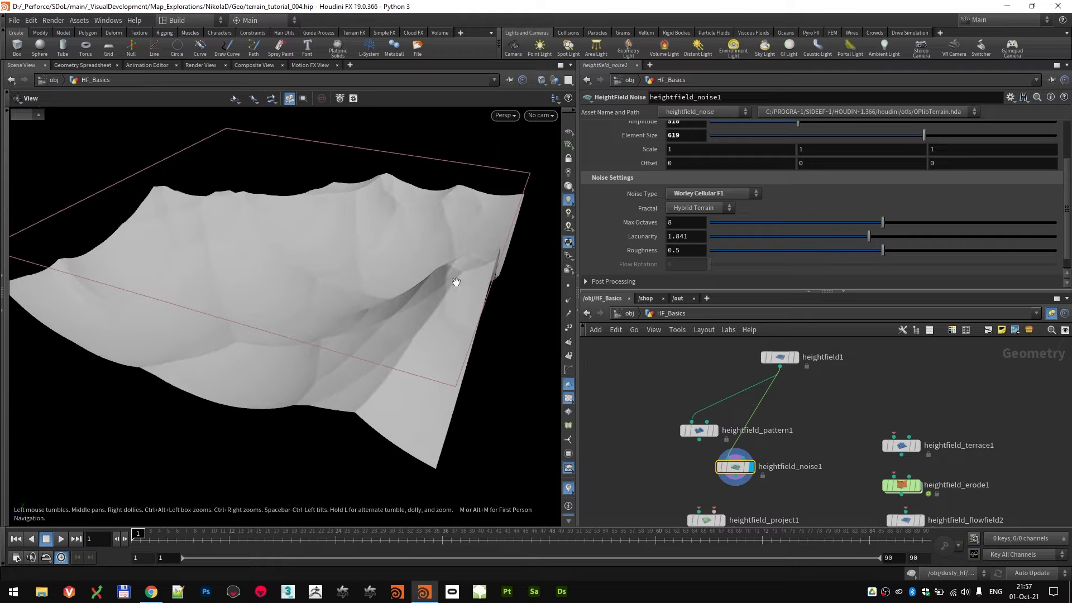
# - Try the Standard (fBm) fractal for the noise and return it to Hybrid Terrain
pyautogui.click(689, 207)
pyautogui.click(698, 230)
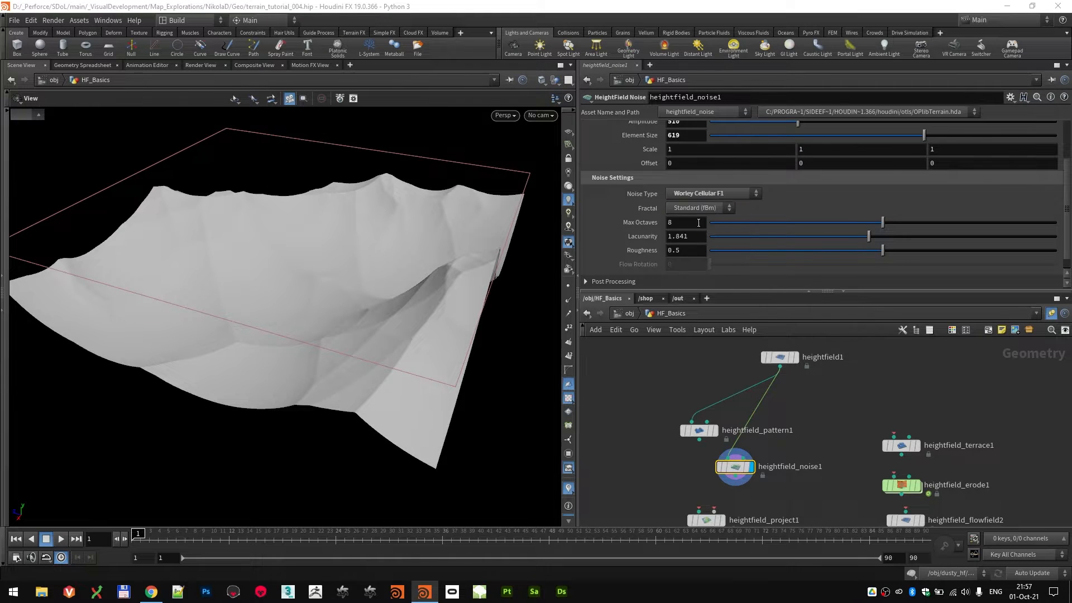
pyautogui.click(702, 210)
pyautogui.click(699, 252)
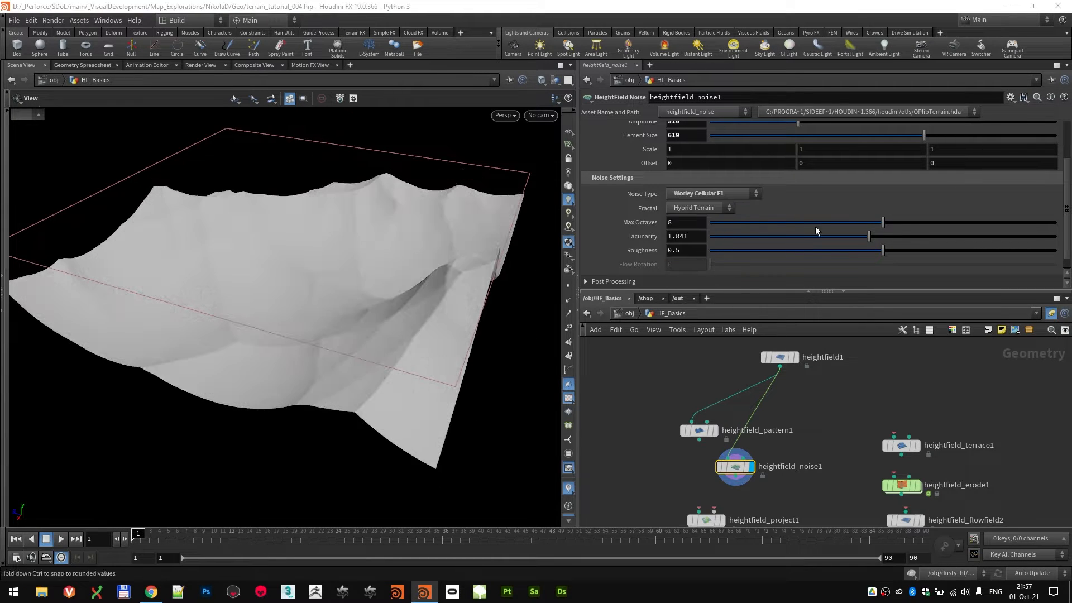
# - Set the noise's Max Octaves to 4.54, Lacunarity to 1.471 and Roughness to 0.647
pyautogui.moveTo(861, 228); pyautogui.dragTo(837, 241)
pyautogui.moveTo(856, 250); pyautogui.dragTo(934, 254)
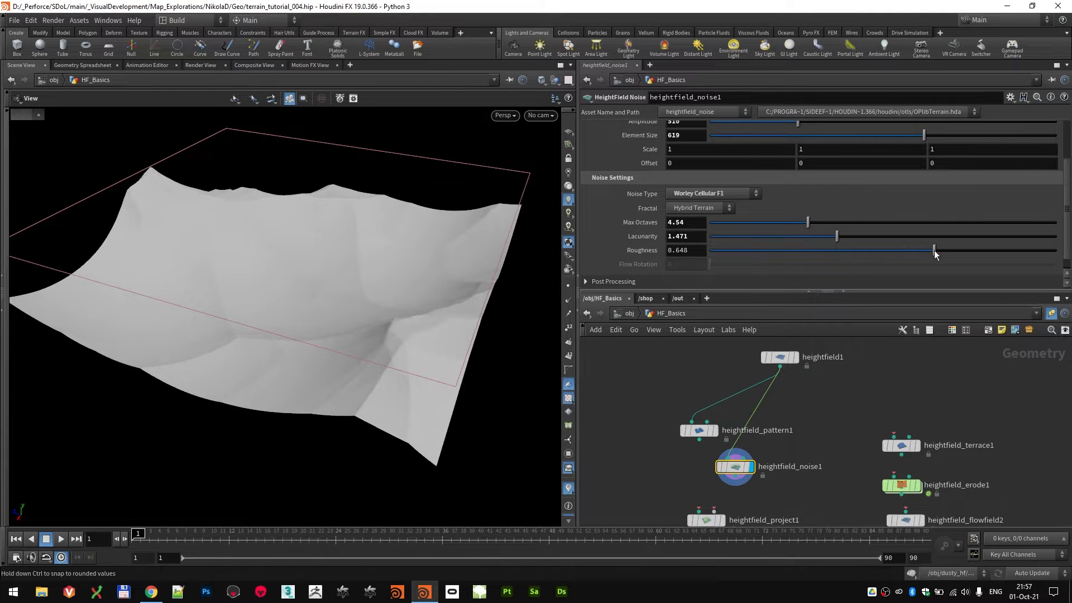
pyautogui.scroll(-1, 617, 223)
pyautogui.scroll(4, 617, 222)
pyautogui.scroll(-4, 648, 222)
# - Expand the noise node's Post Processing settings, try Fold, and enable Complement
pyautogui.click(585, 267)
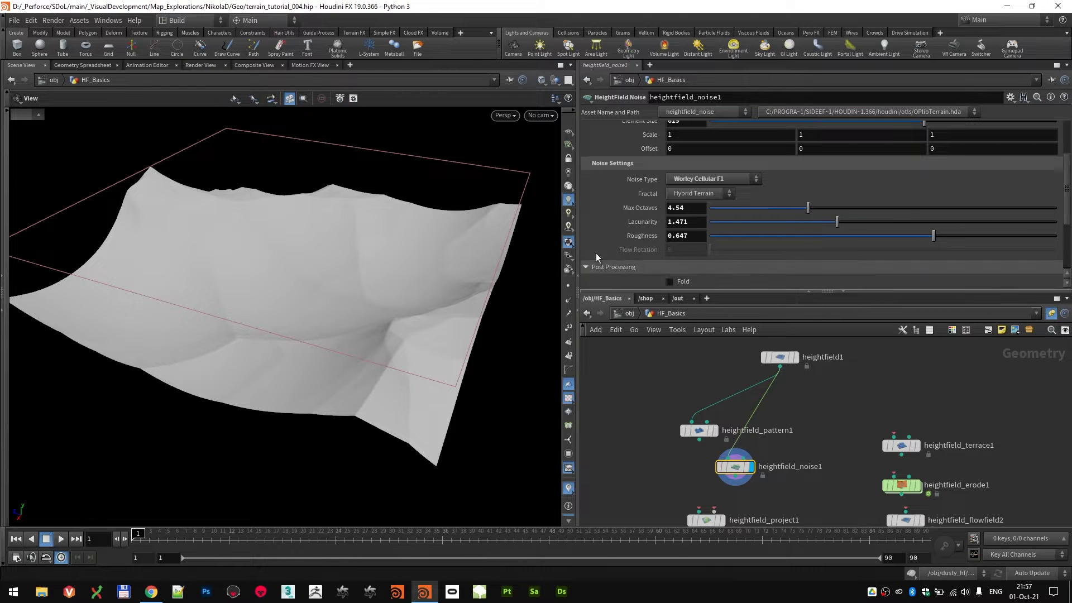
pyautogui.scroll(-4, 605, 219)
pyautogui.keyDown('alt'); pyautogui.moveTo(371, 261); pyautogui.dragTo(664, 244); pyautogui.keyUp('alt')
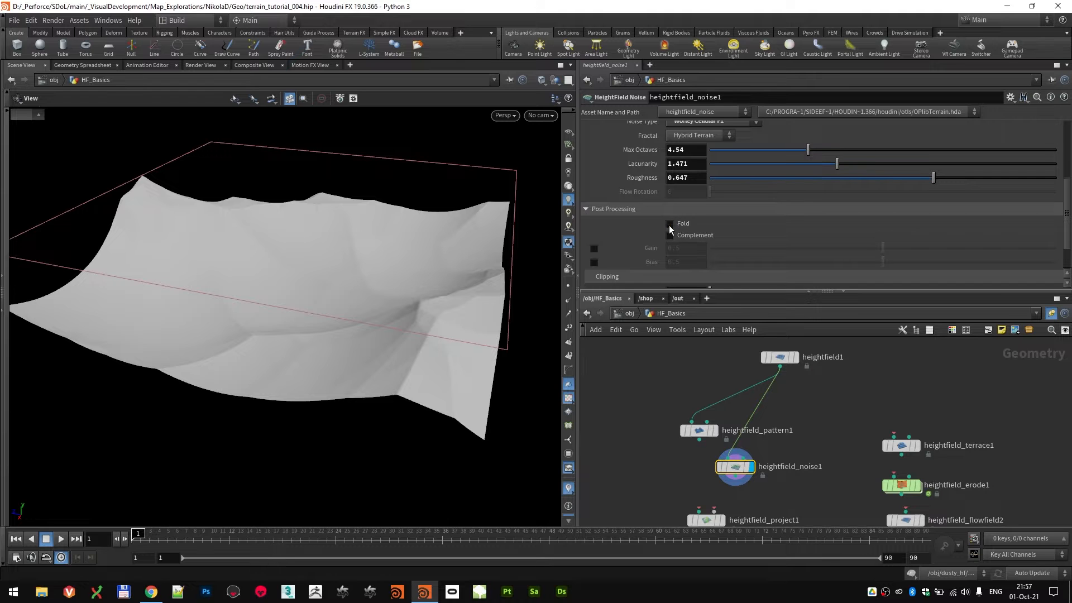
pyautogui.click(669, 224)
pyautogui.click(670, 235)
pyautogui.press('f')
pyautogui.moveTo(375, 258); pyautogui.dragTo(235, 246)
pyautogui.scroll(-1, 642, 240)
# - Enable Gain and Bias in the noise post processing, with Gain at 0.423 and Bias at 0.531
pyautogui.click(601, 246)
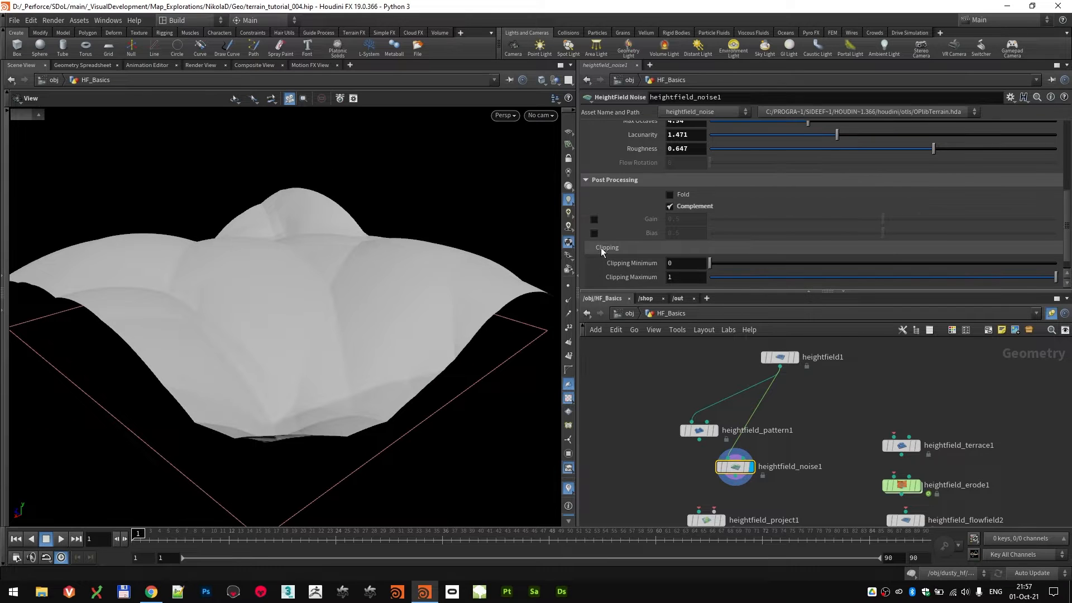
pyautogui.click(594, 219)
pyautogui.moveTo(875, 219)
pyautogui.mouseDown()
pyautogui.moveTo(811, 232)
pyautogui.moveTo(969, 233)
pyautogui.moveTo(890, 229)
pyautogui.mouseUp()
pyautogui.click(593, 233)
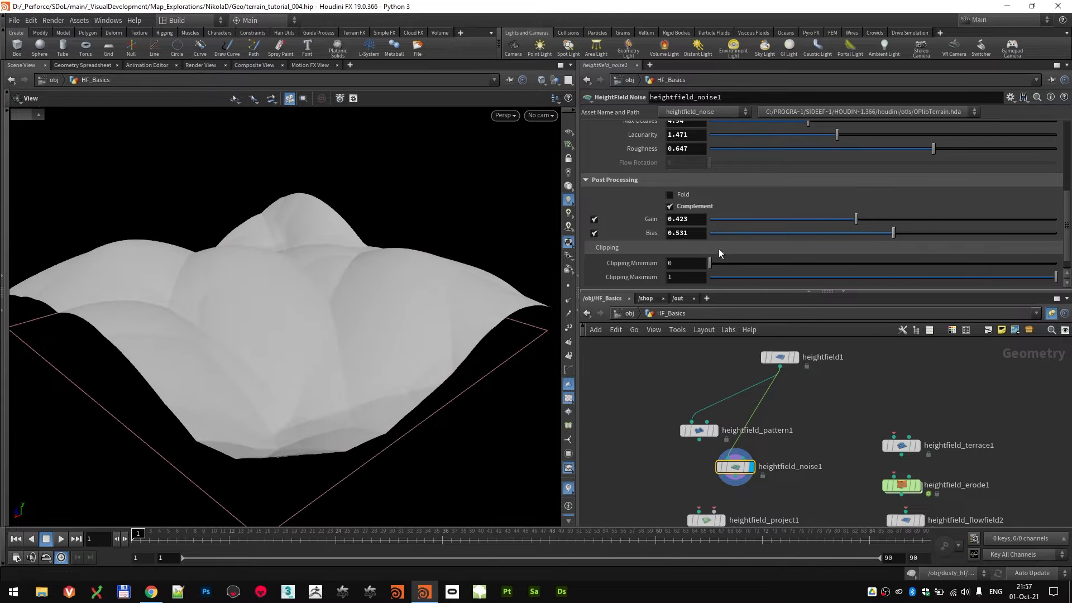
# - Try the noise clipping range and return Clipping Minimum to 0 and Clipping Maximum to 1
pyautogui.moveTo(720, 263); pyautogui.dragTo(799, 266)
pyautogui.moveTo(925, 257); pyautogui.dragTo(876, 250)
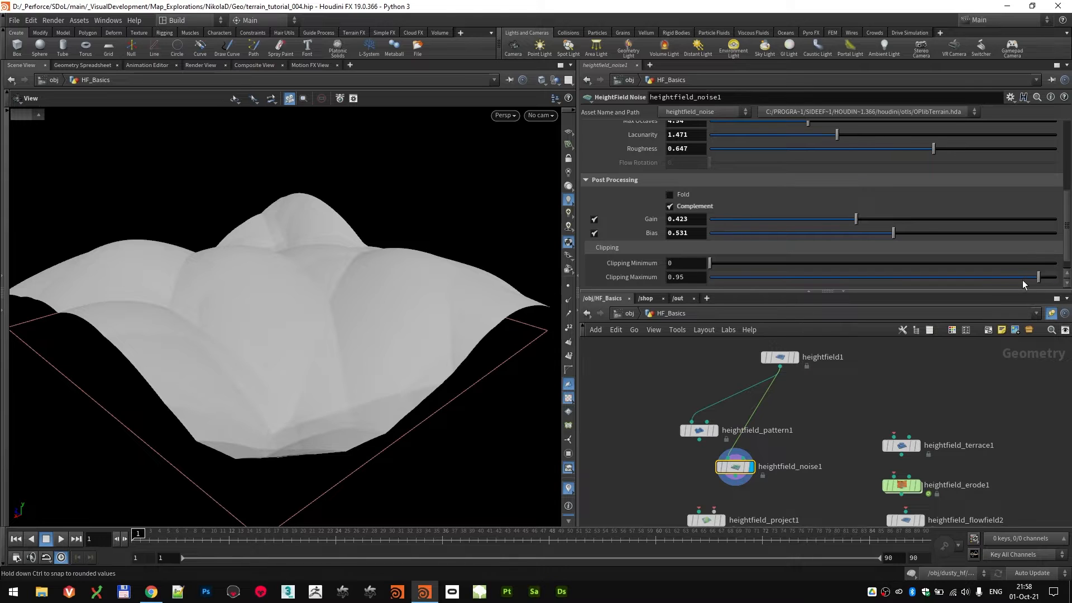
pyautogui.moveTo(1023, 279); pyautogui.dragTo(1055, 277)
pyautogui.scroll(-1, 623, 211)
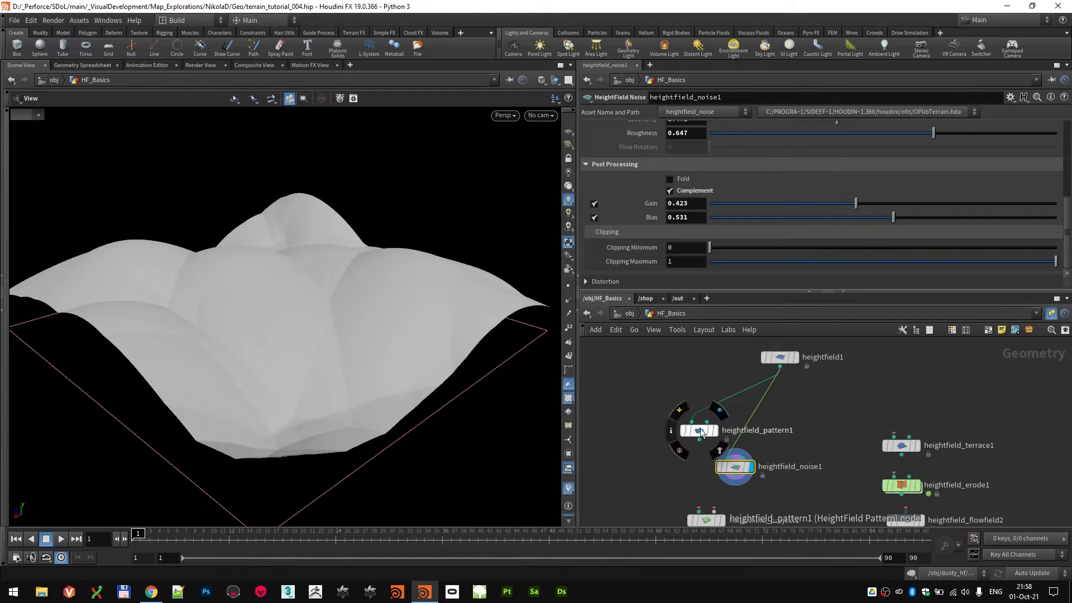
# - Rearrange the network by stacking the pattern and noise nodes together and repositioning heightfield_project1 below heightfield1
pyautogui.moveTo(697, 431); pyautogui.dragTo(649, 390)
pyautogui.moveTo(730, 471); pyautogui.dragTo(645, 425)
pyautogui.scroll(-1, 754, 464)
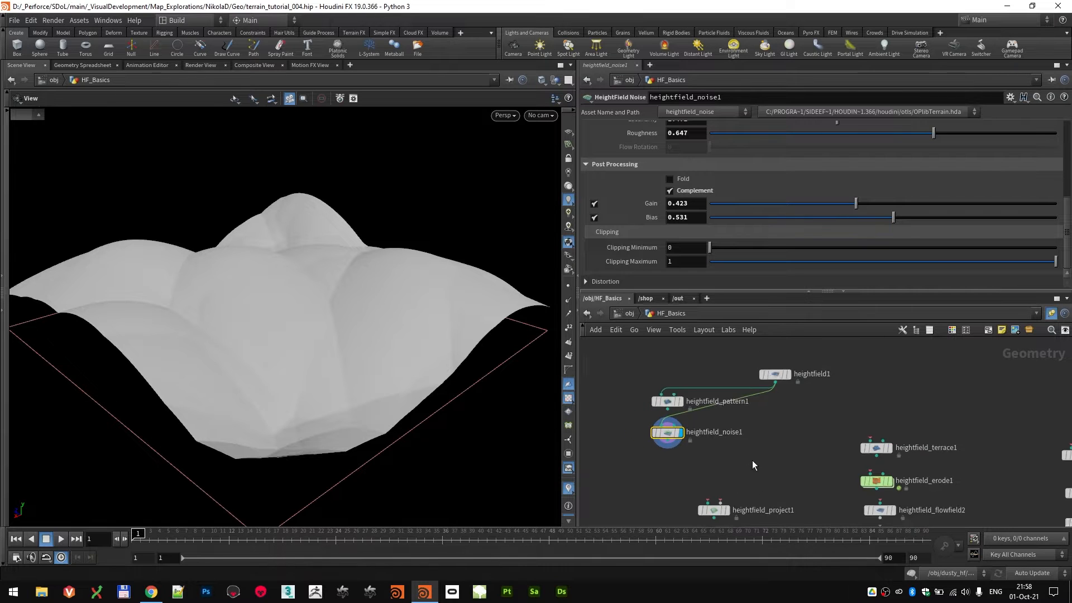
pyautogui.moveTo(754, 464); pyautogui.dragTo(735, 397, button='middle')
pyautogui.scroll(1, 714, 438)
pyautogui.moveTo(693, 448); pyautogui.dragTo(746, 420)
pyautogui.moveTo(746, 420); pyautogui.dragTo(729, 474, button='middle')
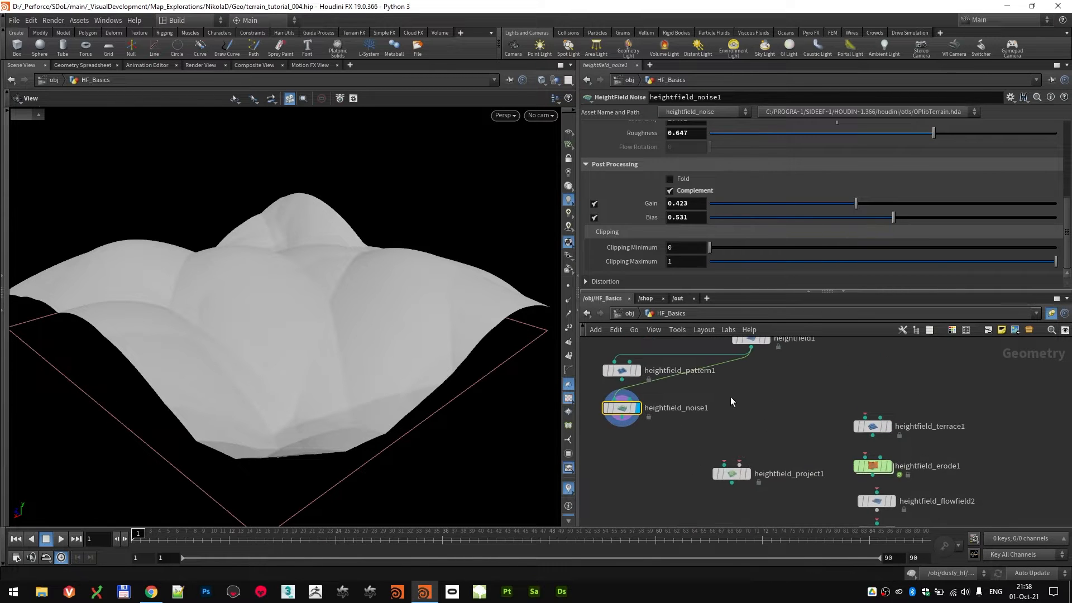
# - Connect heightfield1 to the Terrain input of heightfield_project1 and display the project node
pyautogui.moveTo(750, 347); pyautogui.dragTo(725, 467)
pyautogui.click(747, 474)
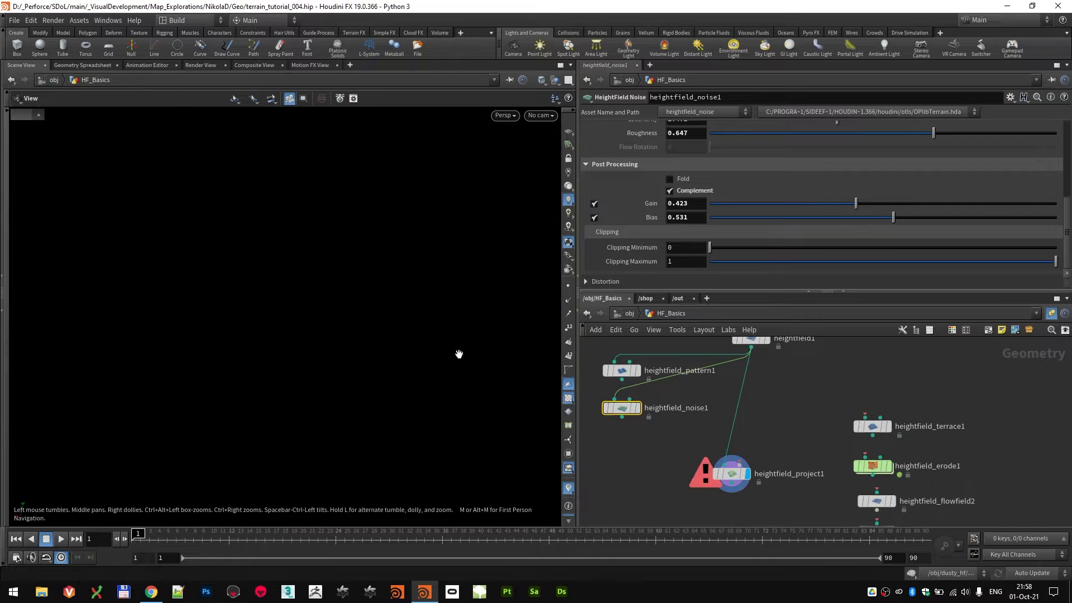
pyautogui.press('f')
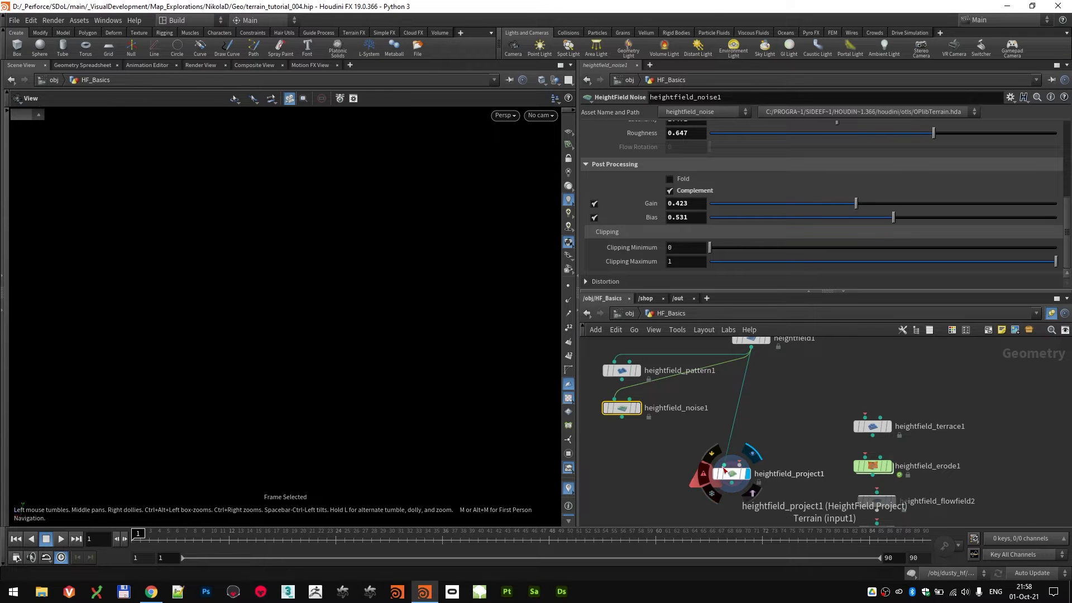
# - Add a Test Geometry: Pig Head node and wire its output into the second input of heightfield_project1
pyautogui.moveTo(729, 478); pyautogui.dragTo(743, 495, button='middle')
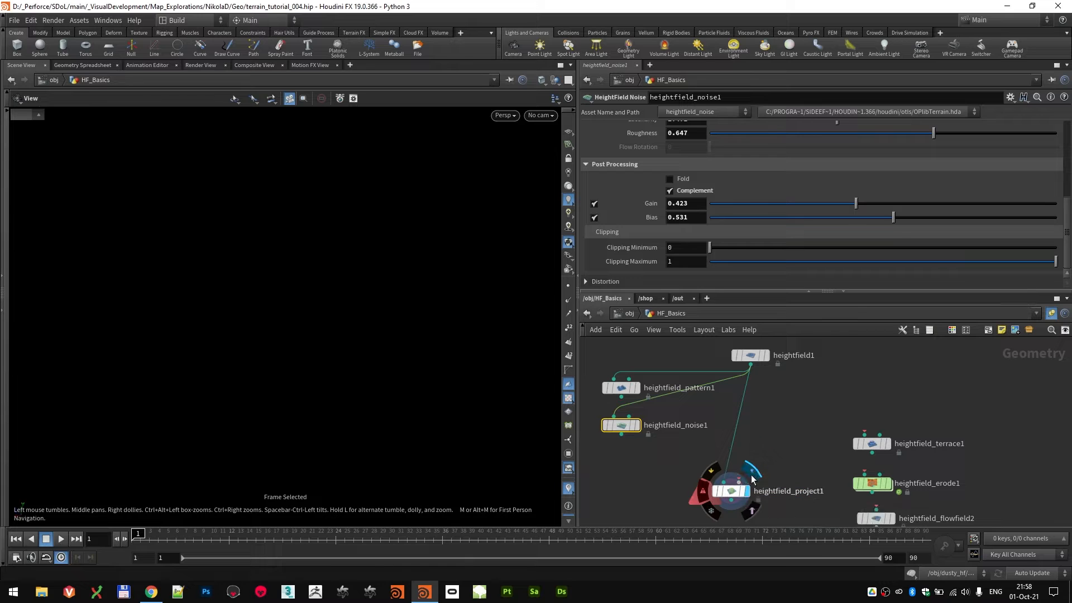
pyautogui.click(637, 444)
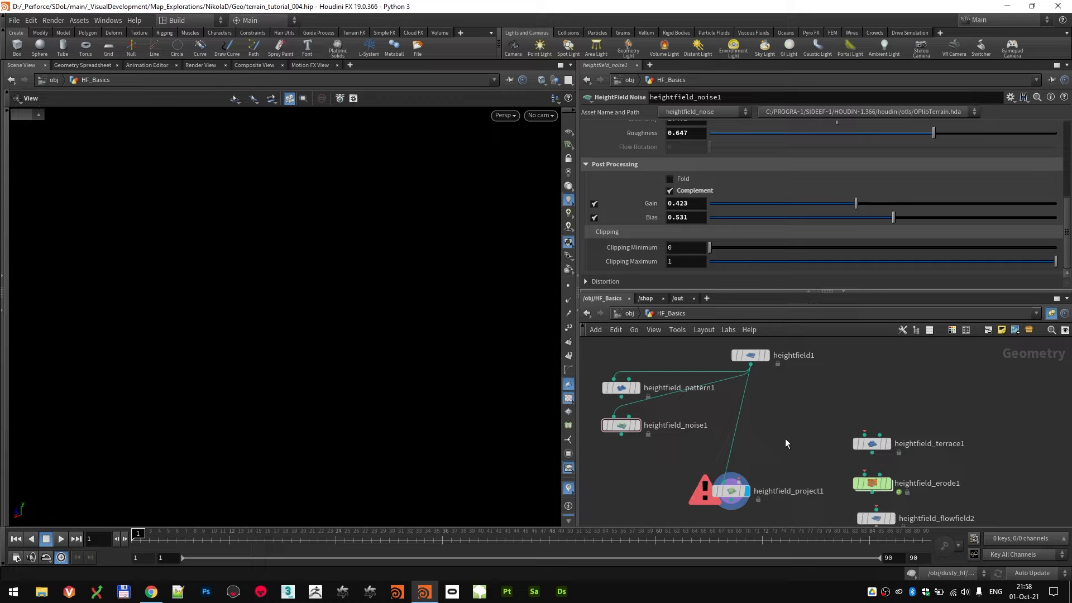
pyautogui.press('Tab')
pyautogui.write('test')
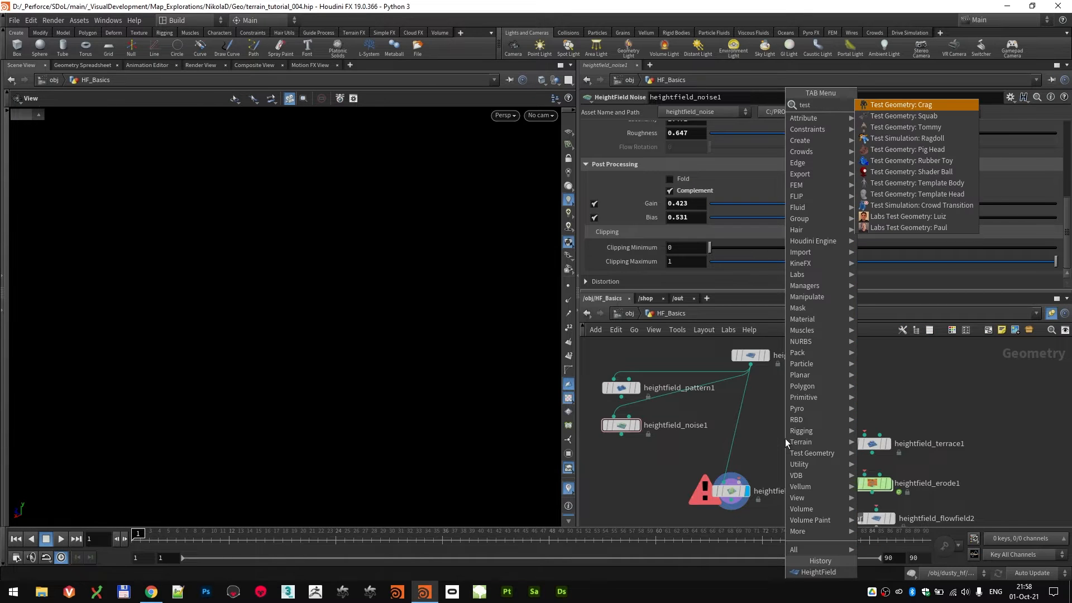
pyautogui.click(926, 149)
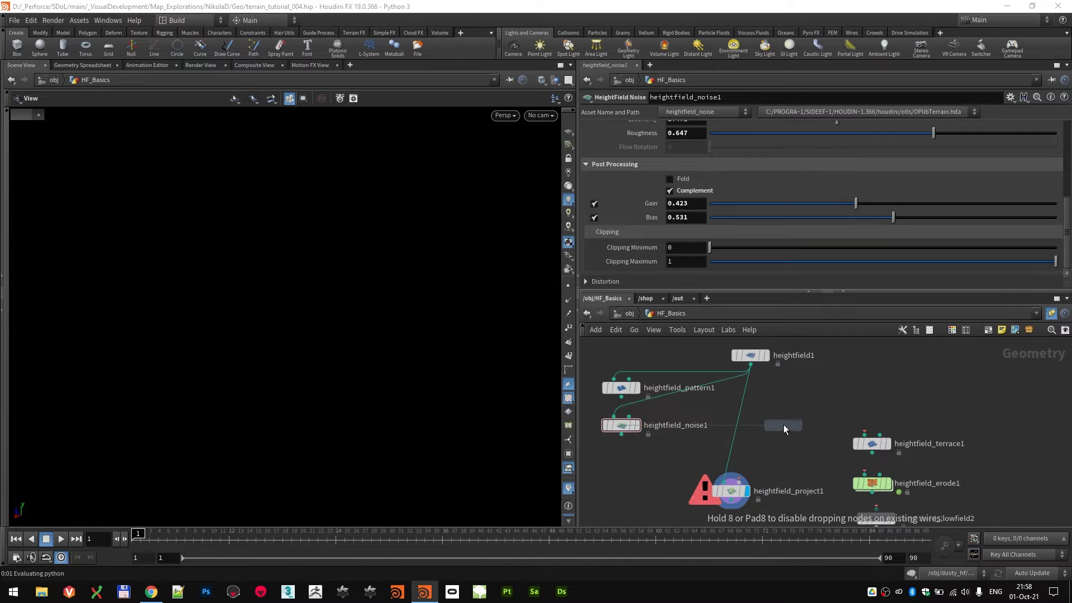
pyautogui.click(783, 426)
pyautogui.moveTo(781, 434)
pyautogui.mouseDown()
pyautogui.moveTo(779, 450)
pyautogui.moveTo(739, 479)
pyautogui.mouseUp()
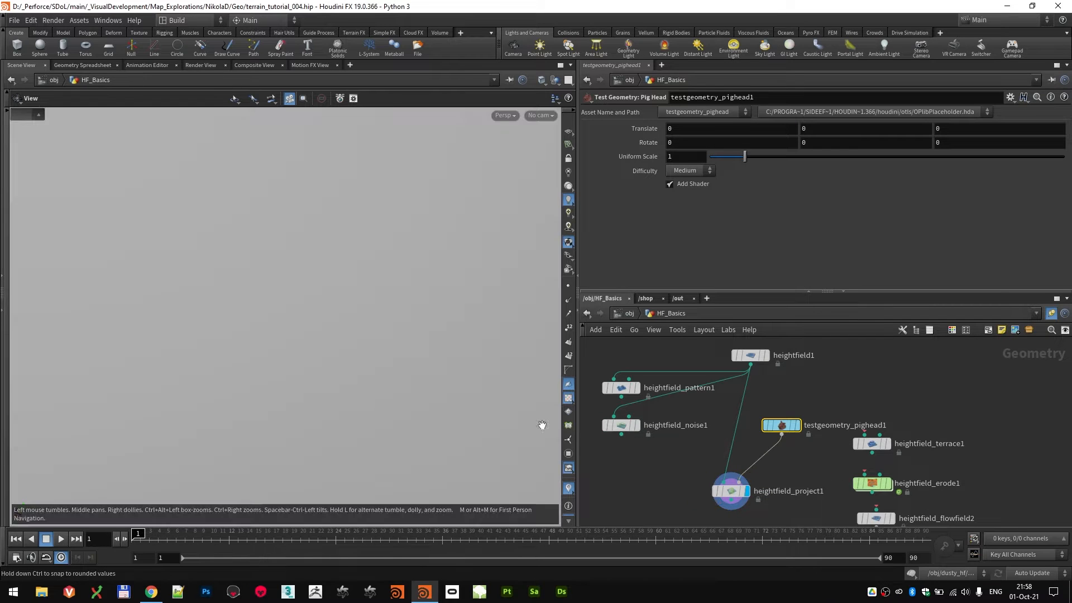
# - Try larger Uniform Scale values on the pig head, 100 and 1000, and settle on 500
pyautogui.click(733, 493)
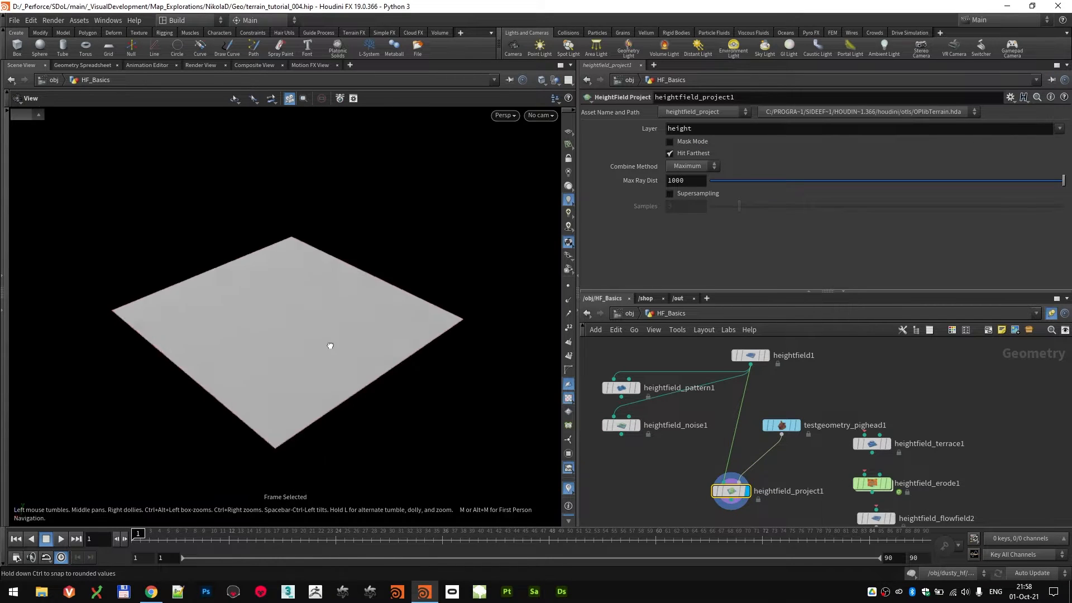
pyautogui.press('f')
pyautogui.scroll(2, 302, 318)
pyautogui.moveTo(302, 319); pyautogui.dragTo(263, 268)
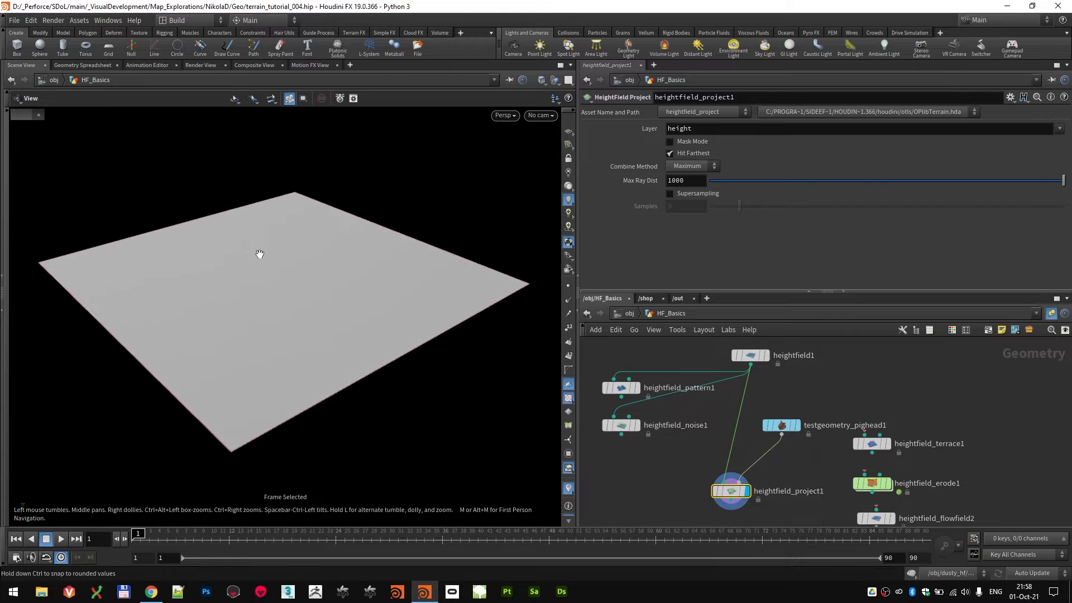
pyautogui.click(788, 426)
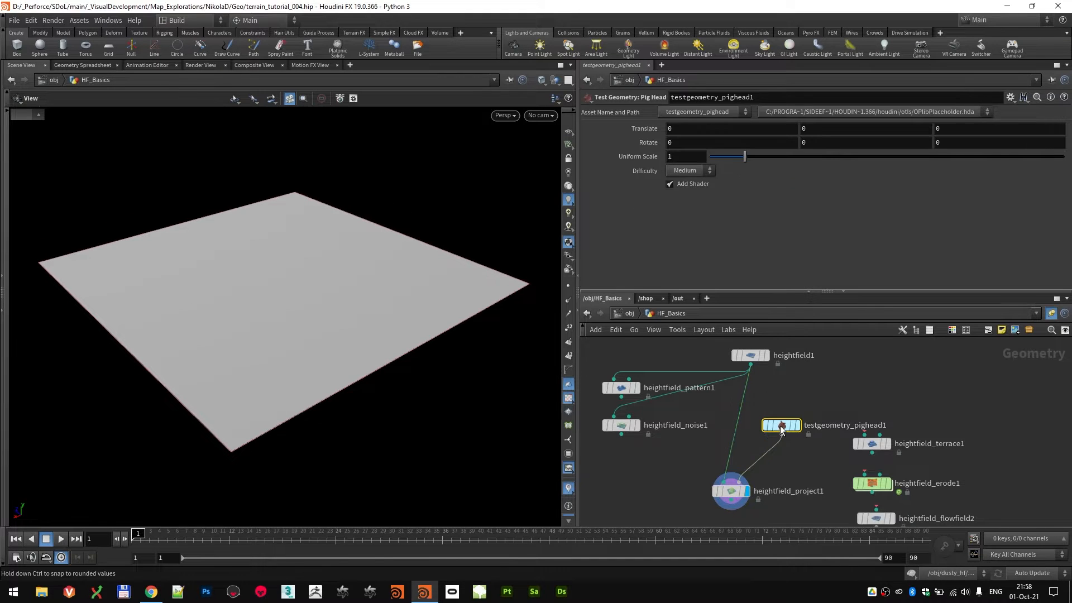
pyautogui.click(689, 158)
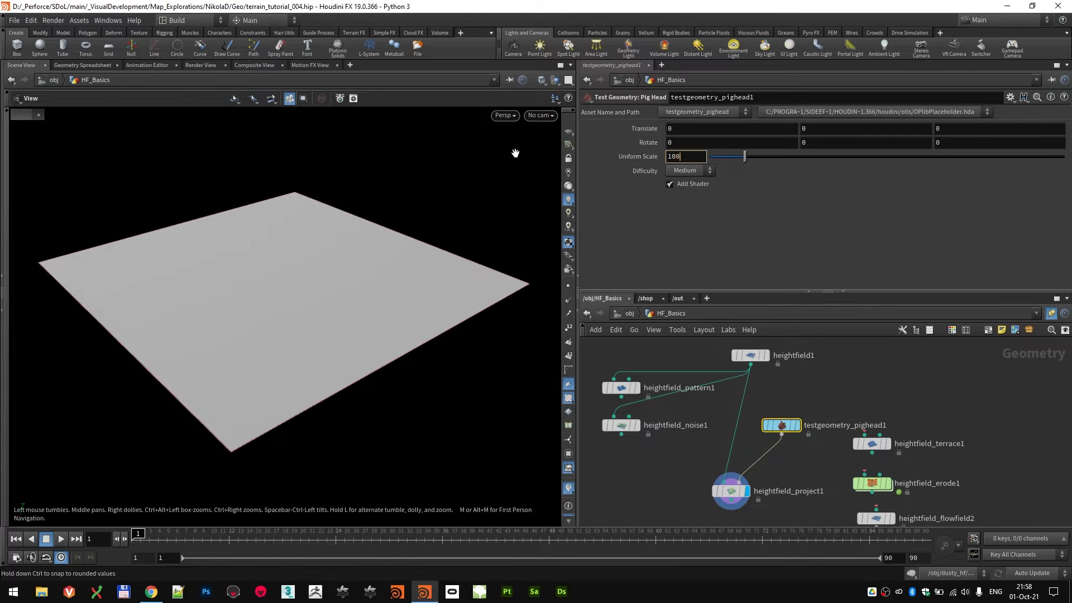
pyautogui.press('Return')
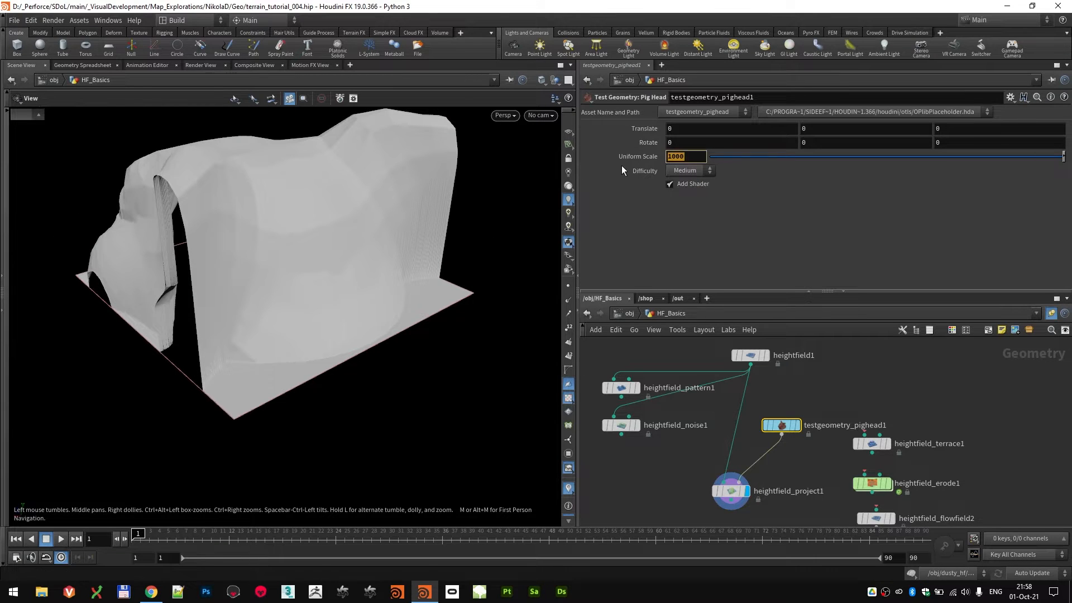
pyautogui.write('500')
pyautogui.press('Return')
pyautogui.moveTo(262, 268); pyautogui.dragTo(471, 349)
# - Compare the pig head as a template wireframe with the projected terrain and set its X rotation to 1.9
pyautogui.moveTo(792, 426)
pyautogui.click(801, 445)
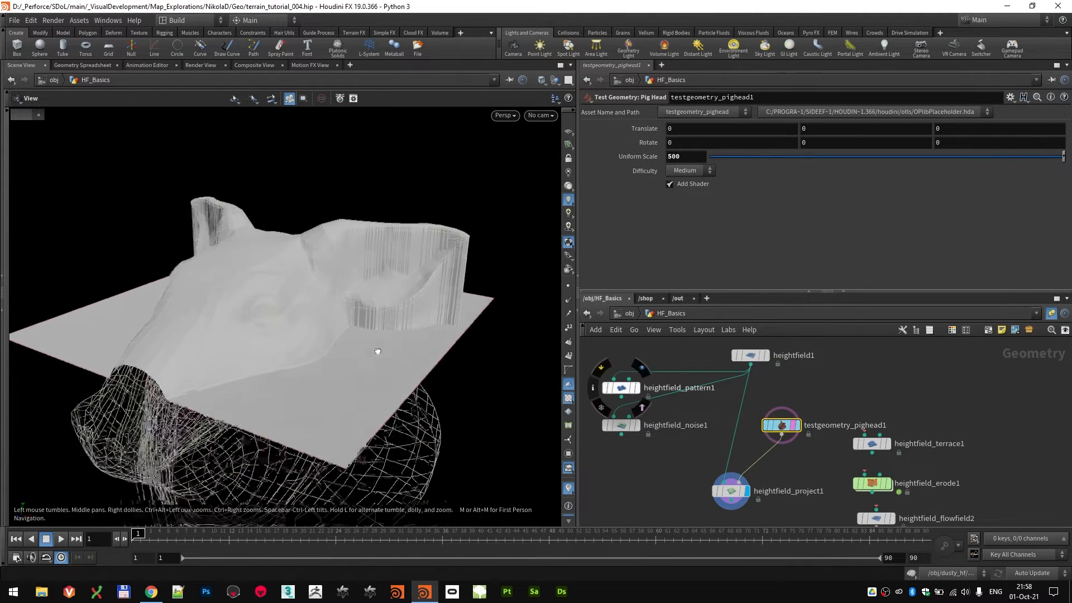
pyautogui.moveTo(376, 352); pyautogui.dragTo(346, 312)
pyautogui.click(731, 490)
pyautogui.click(774, 429)
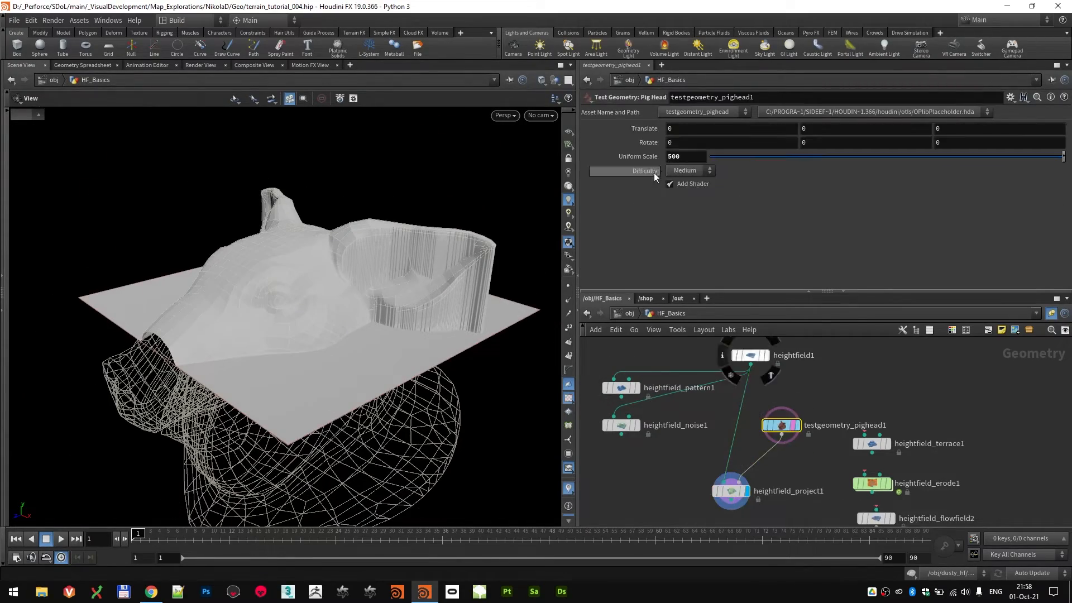
pyautogui.moveTo(686, 142); pyautogui.dragTo(773, 140, button='middle')
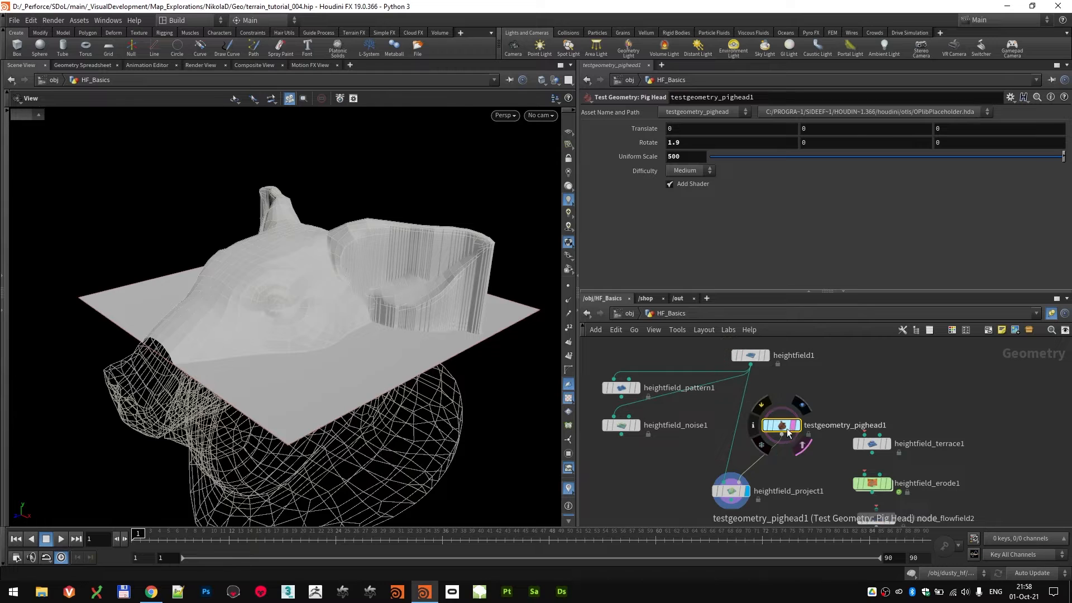
pyautogui.click(733, 492)
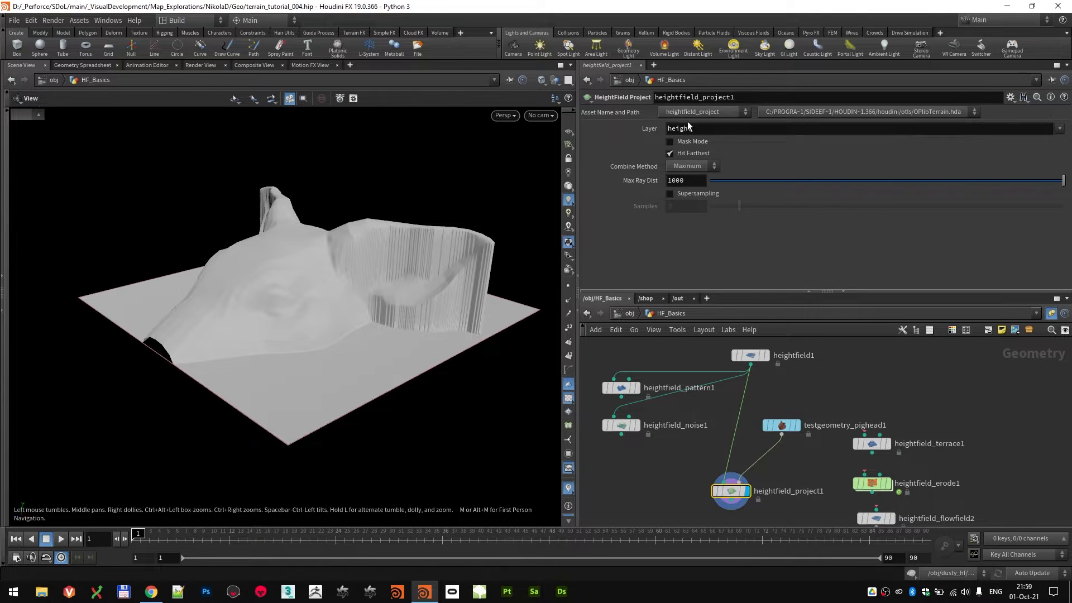
# - Examine the Combine Method options and Max Ray Dist of heightfield_project1 and inspect the projected ear area
pyautogui.moveTo(371, 224); pyautogui.dragTo(391, 246)
pyautogui.click(699, 164)
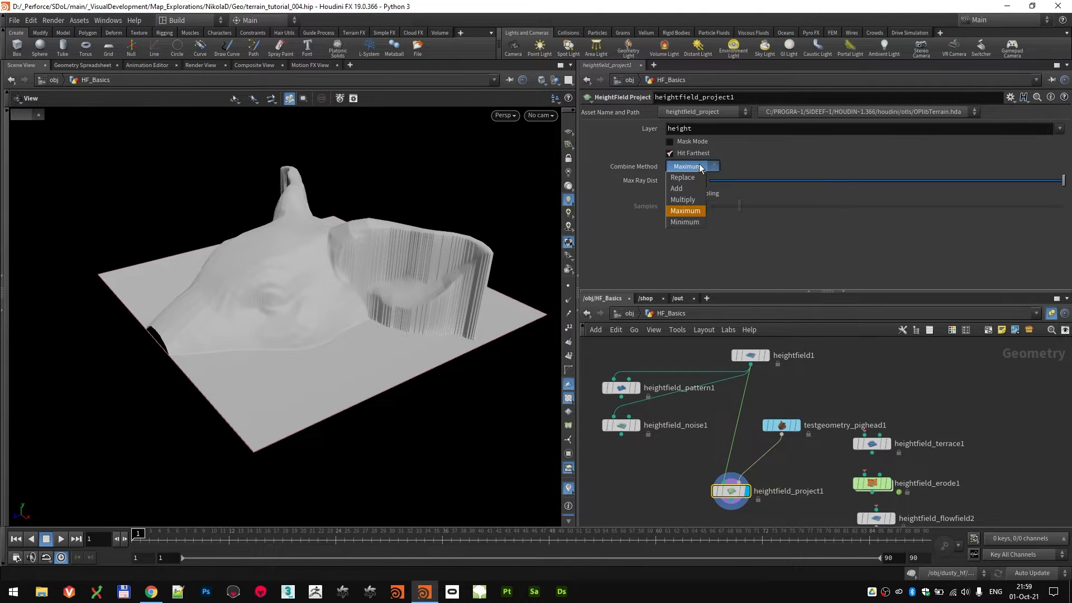
pyautogui.click(731, 152)
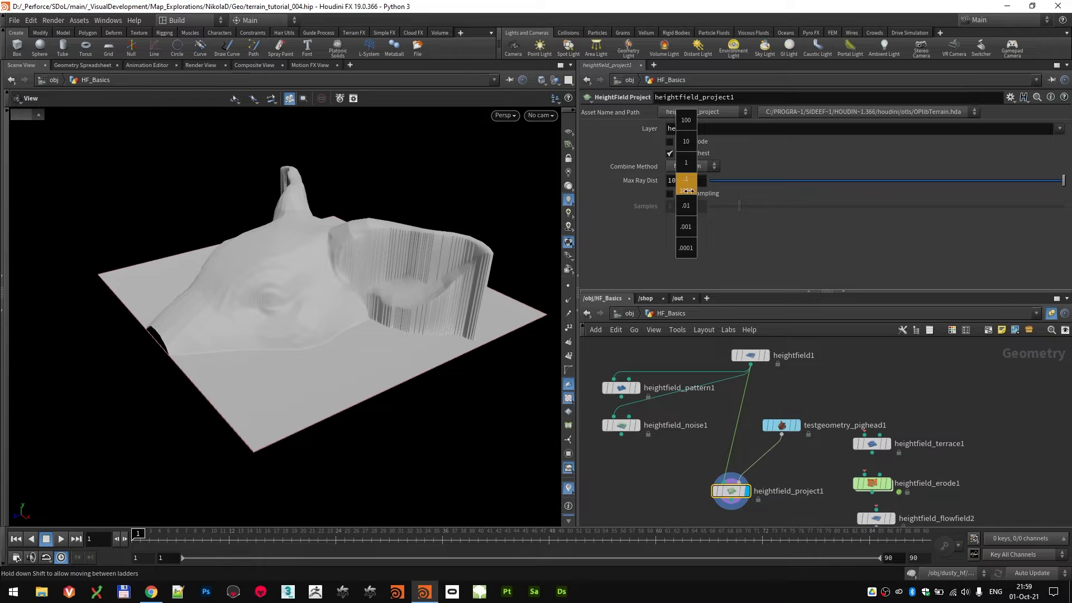
pyautogui.moveTo(685, 122); pyautogui.dragTo(695, 190, button='middle')
pyautogui.keyDown('ctrl'); pyautogui.middleClick(639, 184); pyautogui.keyUp('ctrl')
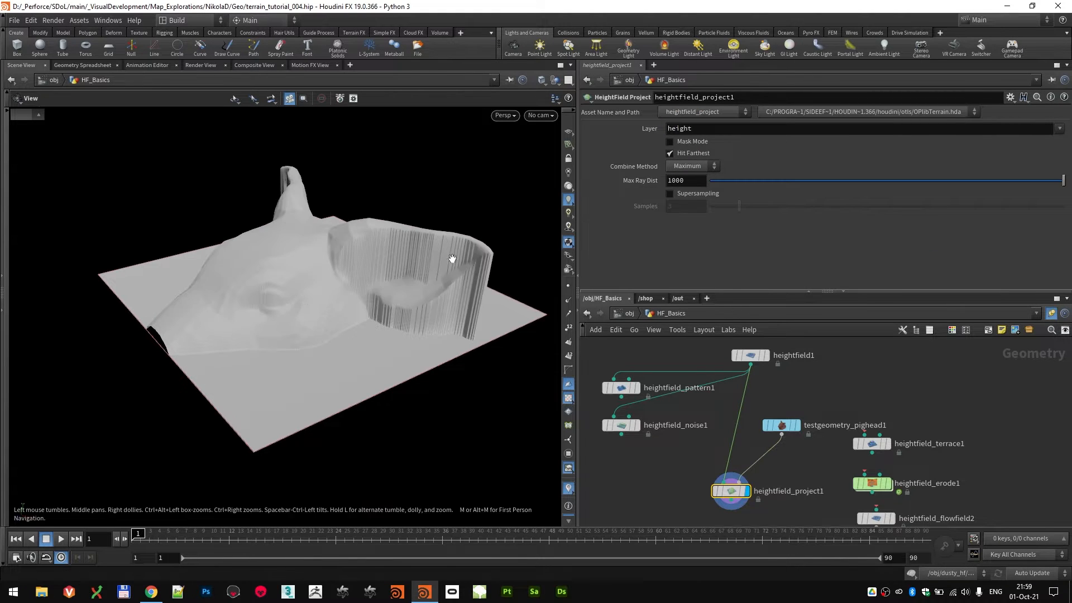
pyautogui.moveTo(452, 256); pyautogui.dragTo(362, 262)
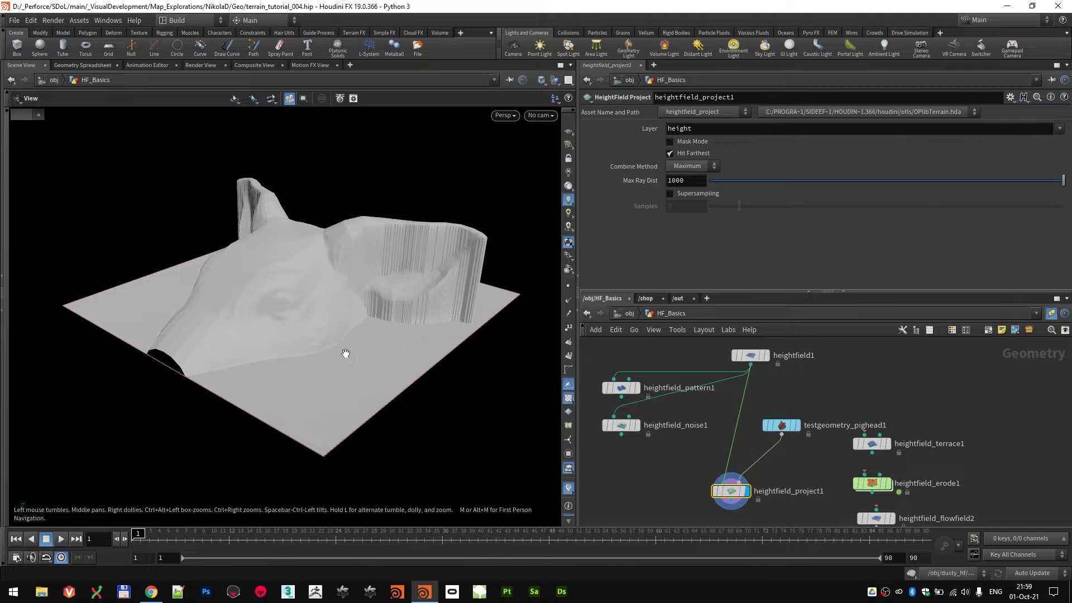
pyautogui.moveTo(373, 326); pyautogui.dragTo(335, 305)
# - Reposition heightfield_project1 so that it sits directly above heightfield_blur1 in the network
pyautogui.moveTo(731, 492); pyautogui.dragTo(718, 480)
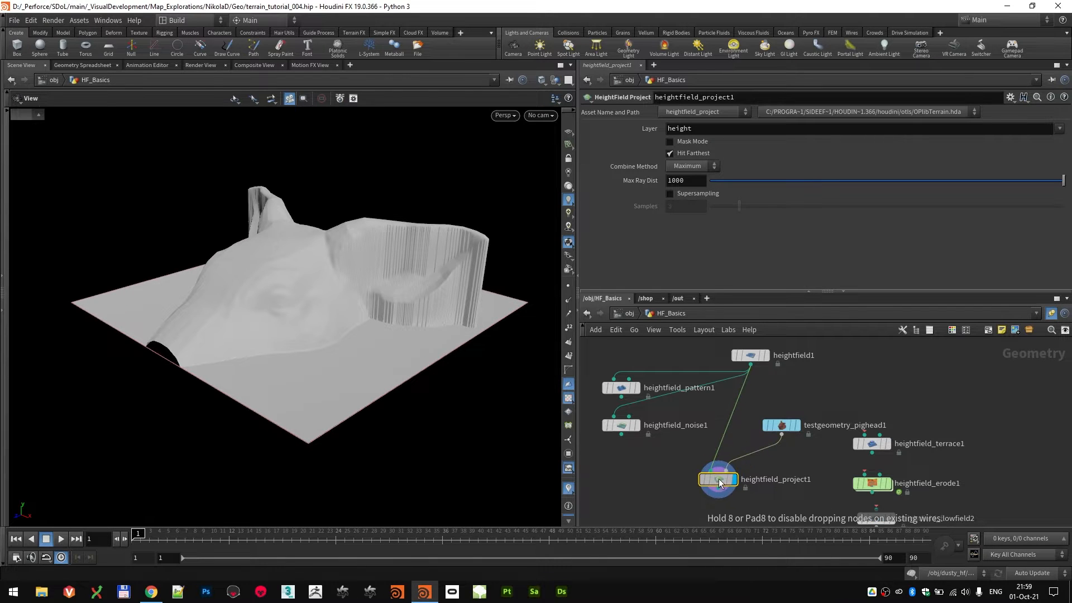
pyautogui.moveTo(824, 455); pyautogui.dragTo(822, 405, button='middle')
pyautogui.scroll(-2, 817, 409)
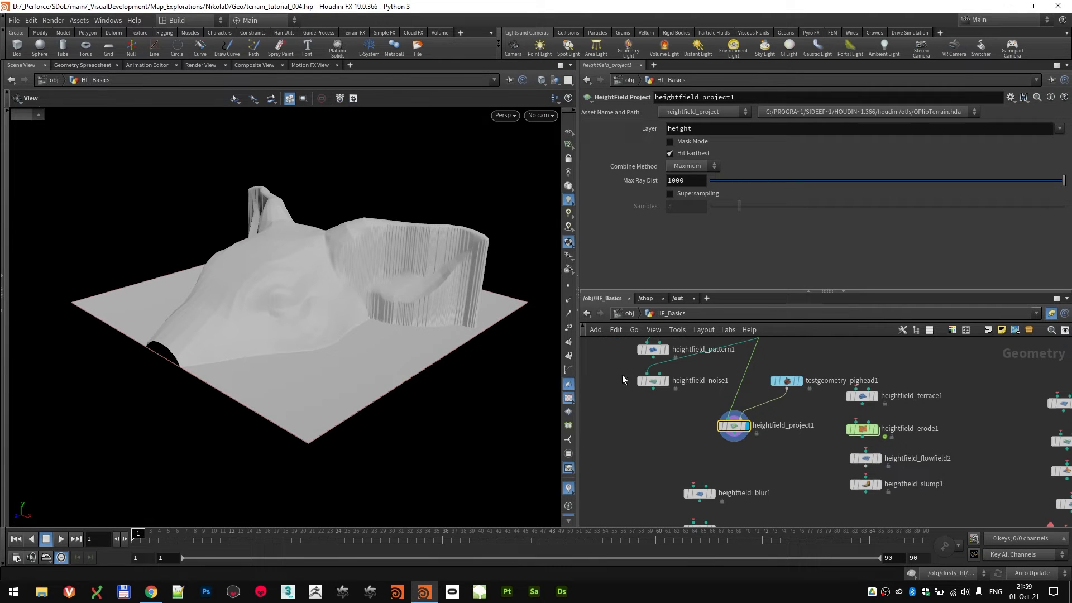
pyautogui.moveTo(762, 430); pyautogui.dragTo(750, 431, button='middle')
pyautogui.moveTo(721, 435); pyautogui.dragTo(687, 426)
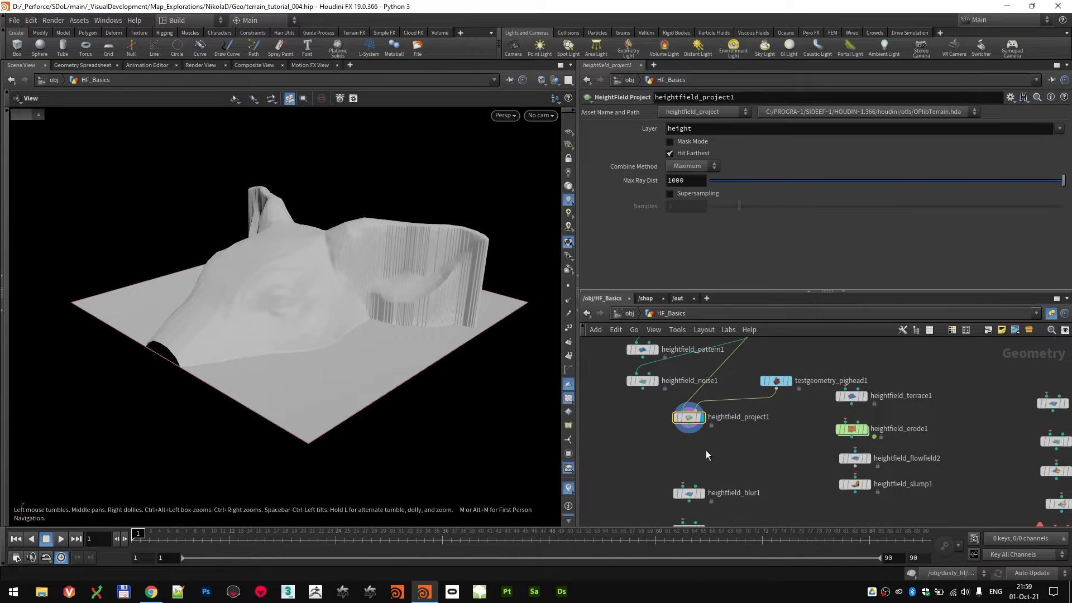
pyautogui.scroll(2, 697, 478)
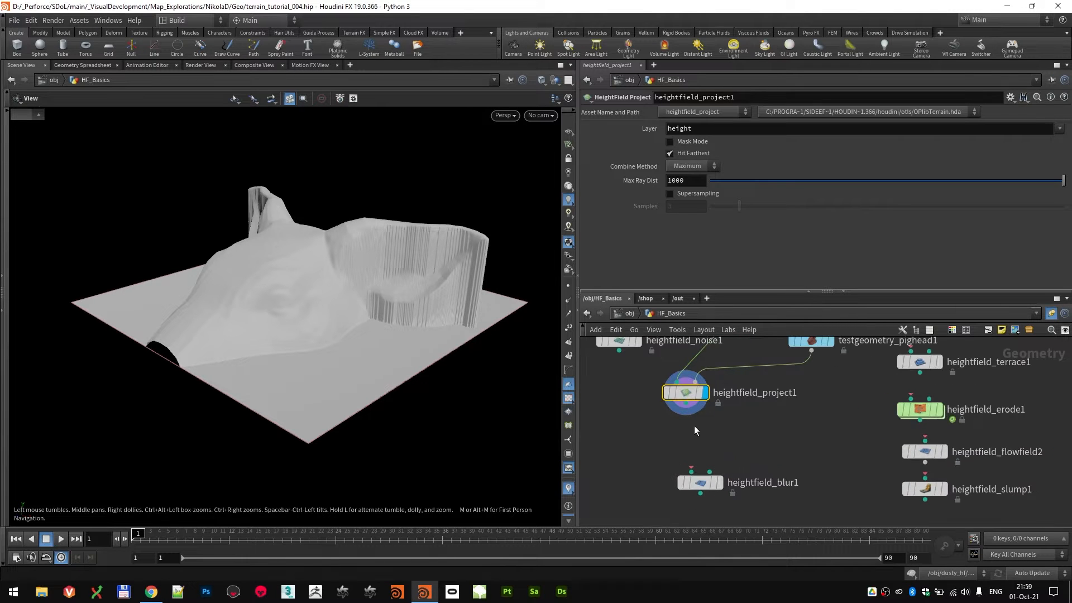
pyautogui.moveTo(690, 394); pyautogui.dragTo(719, 400)
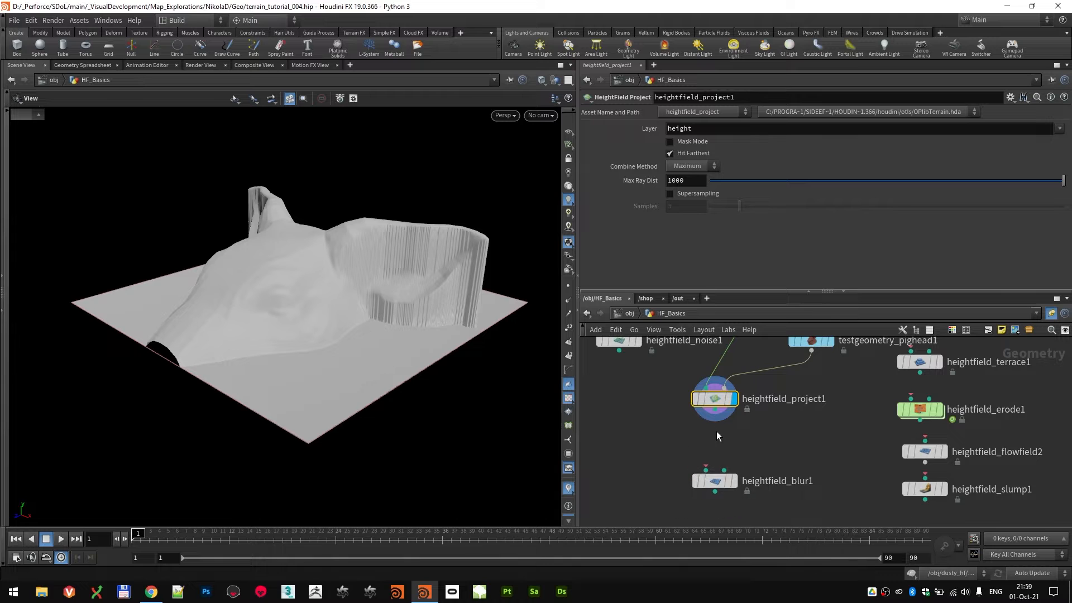
# - Connect heightfield_project1 to the first input of heightfield_blur1 and display the blur node
pyautogui.click(706, 471)
pyautogui.click(732, 481)
pyautogui.moveTo(311, 318)
pyautogui.mouseDown()
pyautogui.moveTo(294, 363)
pyautogui.moveTo(319, 362)
pyautogui.moveTo(330, 312)
pyautogui.mouseUp()
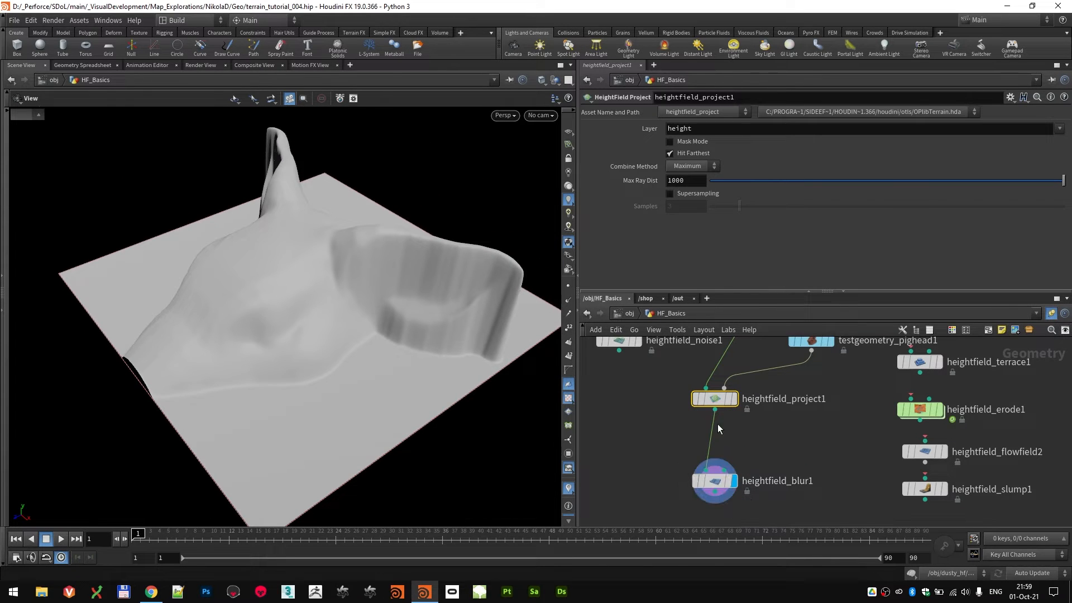
# - Display heightfield_project1 again and inspect the unblurred details around the pig's eye and ears for comparison
pyautogui.click(733, 399)
pyautogui.moveTo(418, 268)
pyautogui.mouseDown()
pyautogui.moveTo(461, 280)
pyautogui.moveTo(420, 249)
pyautogui.mouseUp()
pyautogui.moveTo(421, 313); pyautogui.dragTo(433, 296)
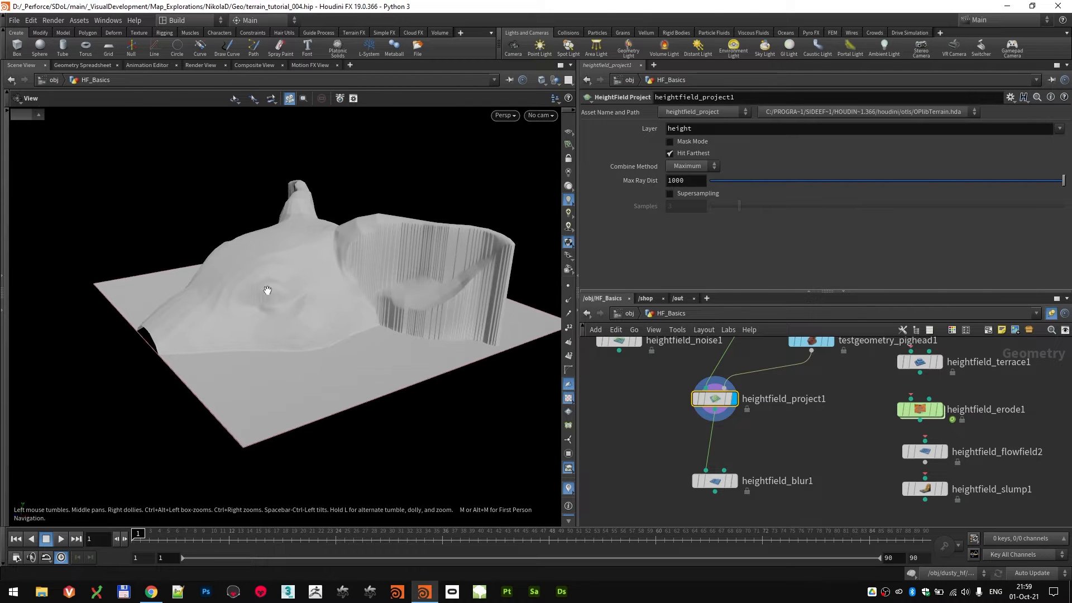
pyautogui.moveTo(329, 290); pyautogui.dragTo(358, 335)
pyautogui.scroll(5, 236, 292)
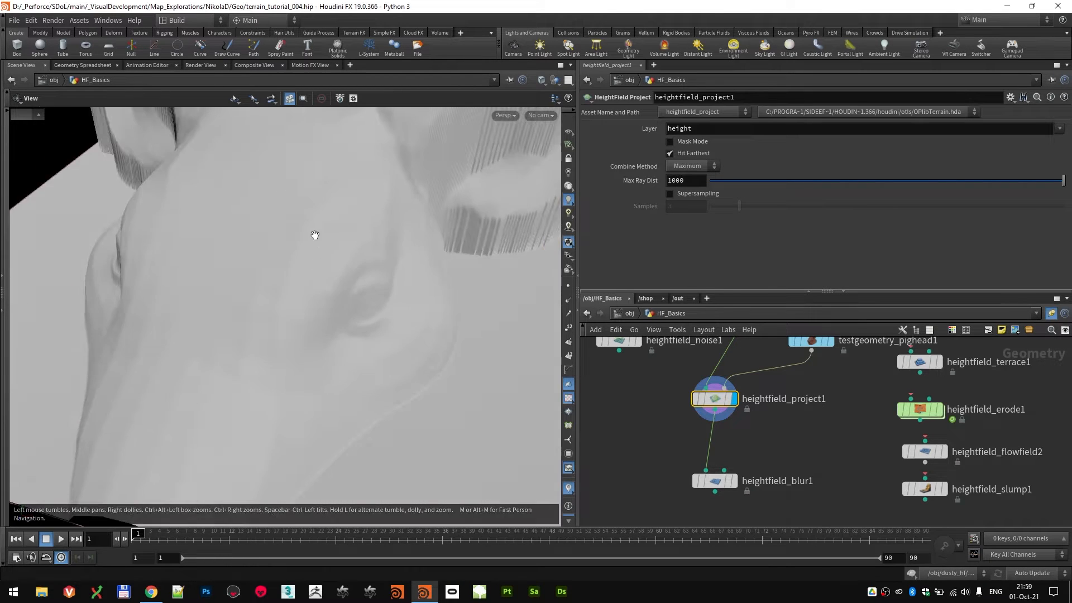
pyautogui.moveTo(315, 234); pyautogui.dragTo(413, 312)
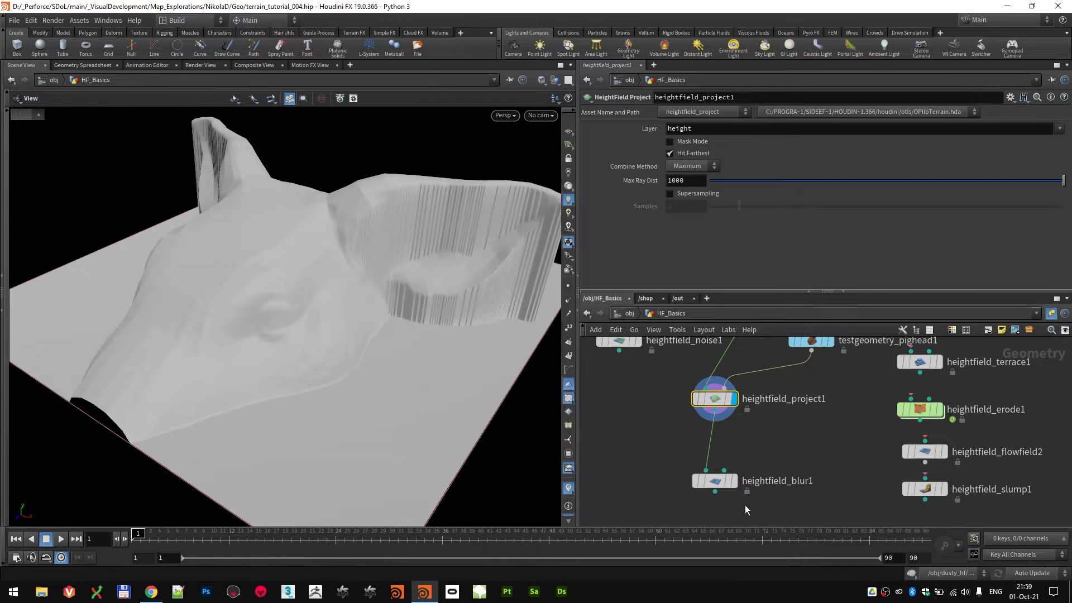
# - Display heightfield_blur1 and raise its blur Radius to 63.6
pyautogui.click(732, 481)
pyautogui.click(720, 483)
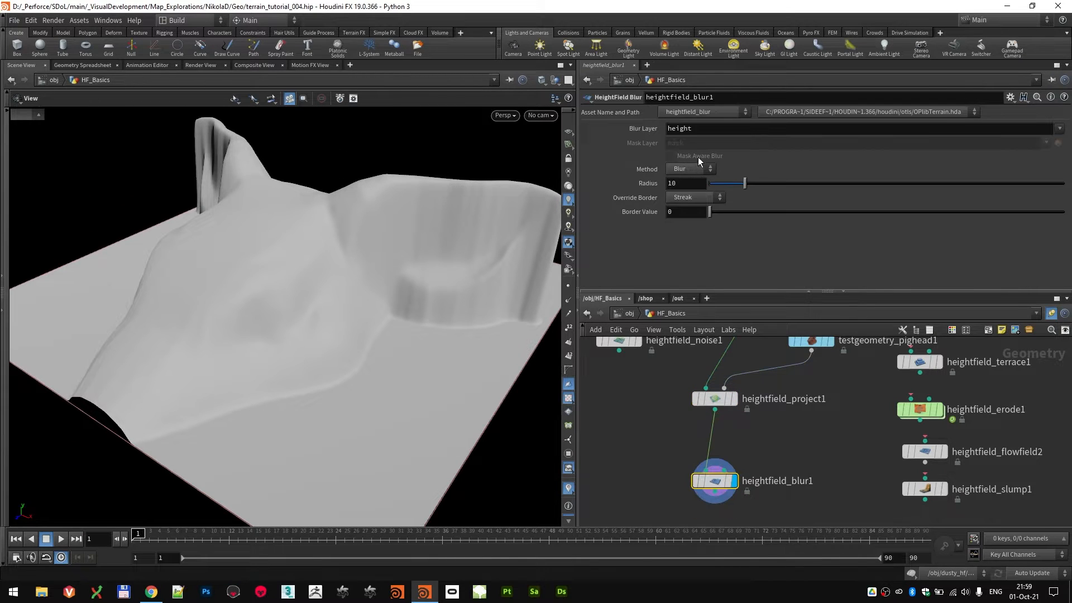
pyautogui.moveTo(748, 184); pyautogui.dragTo(935, 185)
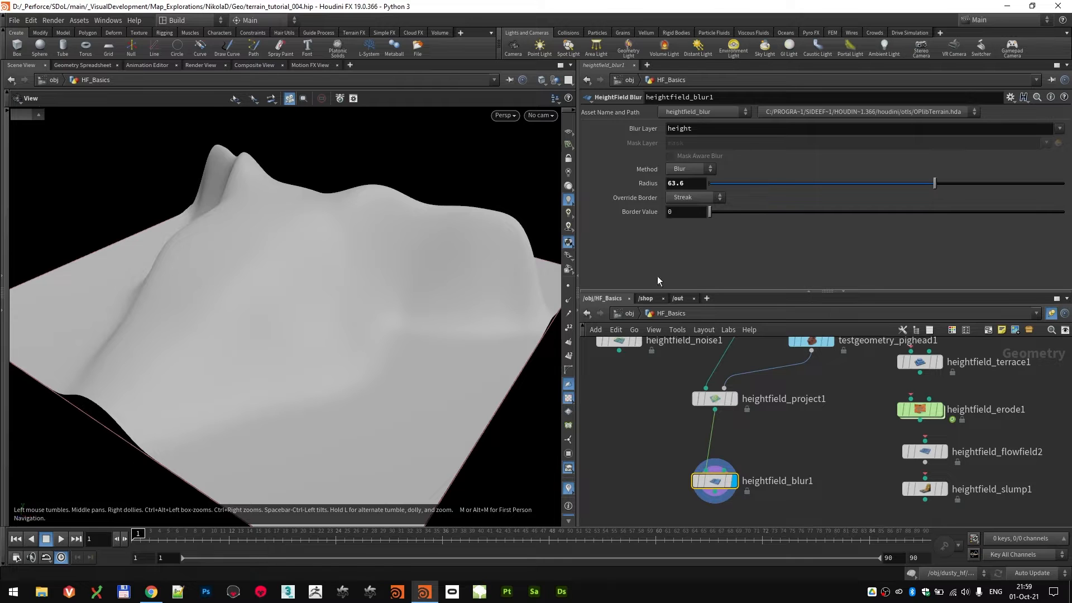
# - Try the Repeat and Constant options for the blur's Override Border and reset it to Streak
pyautogui.click(705, 196)
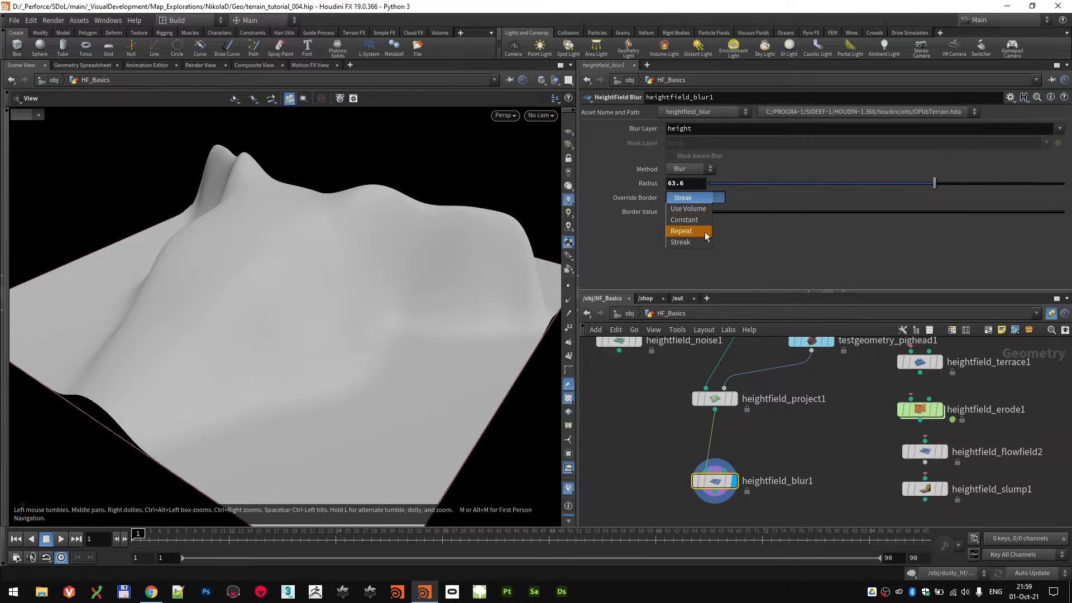
pyautogui.click(698, 241)
pyautogui.click(698, 201)
pyautogui.click(698, 231)
pyautogui.click(695, 198)
pyautogui.click(696, 219)
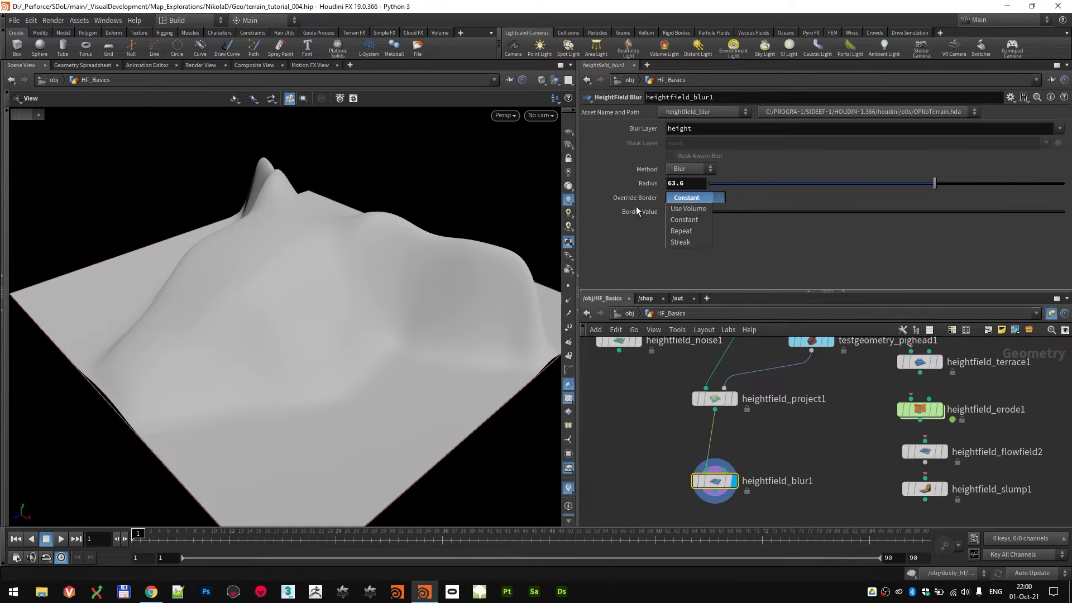
pyautogui.keyDown('ctrl'); pyautogui.middleClick(633, 199); pyautogui.keyUp('ctrl')
# - Reduce the blur Radius to 43.8 and switch the blur Method to Box Blur
pyautogui.moveTo(252, 335)
pyautogui.mouseDown()
pyautogui.moveTo(310, 291)
pyautogui.moveTo(276, 320)
pyautogui.moveTo(320, 311)
pyautogui.moveTo(290, 328)
pyautogui.mouseUp()
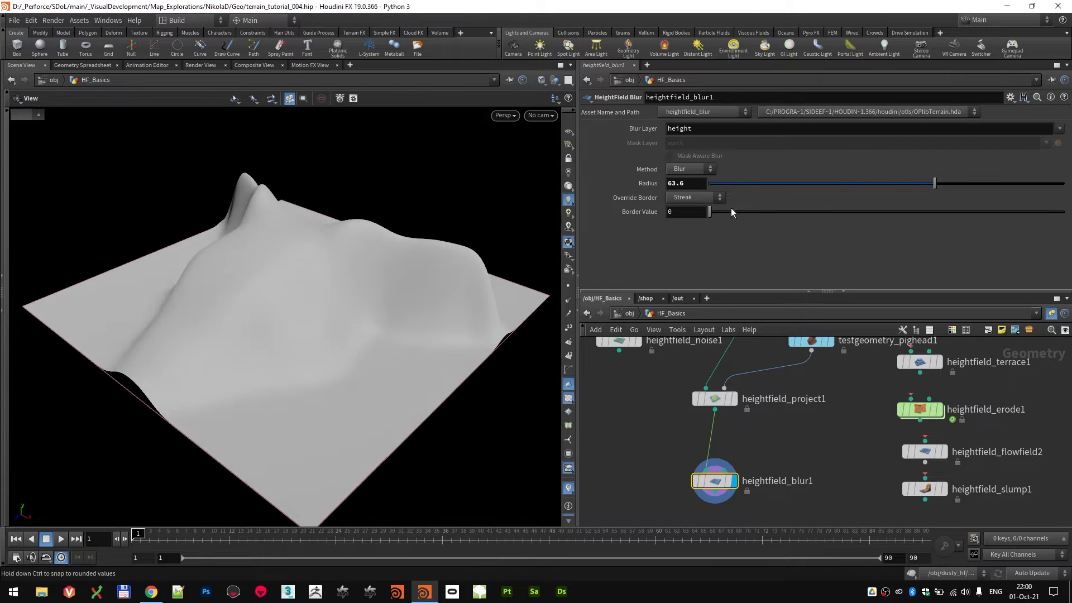
pyautogui.moveTo(934, 184); pyautogui.dragTo(865, 185)
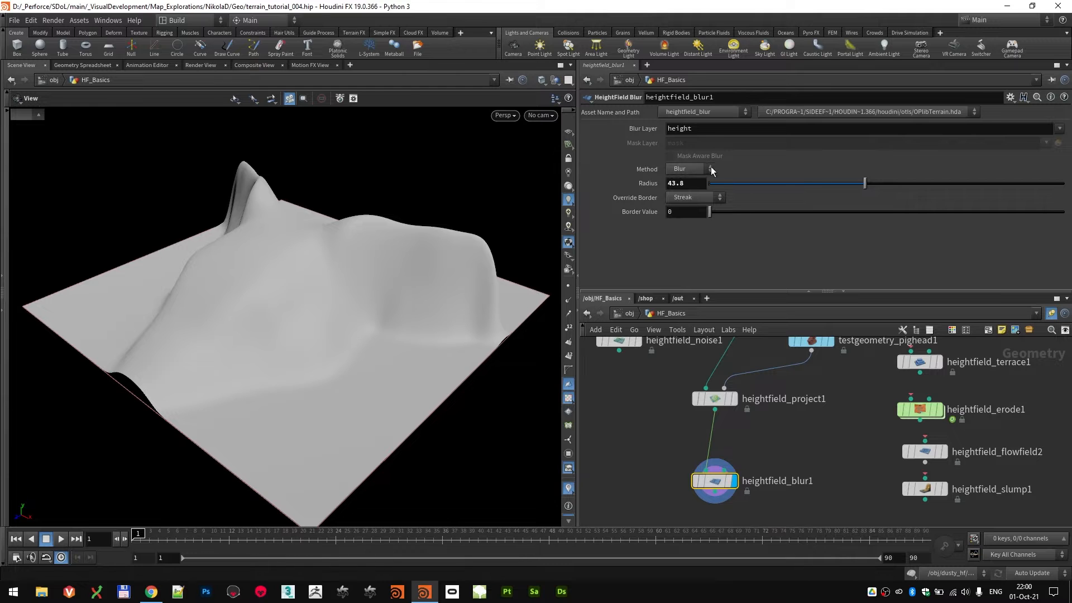
pyautogui.scroll(1, 389, 279)
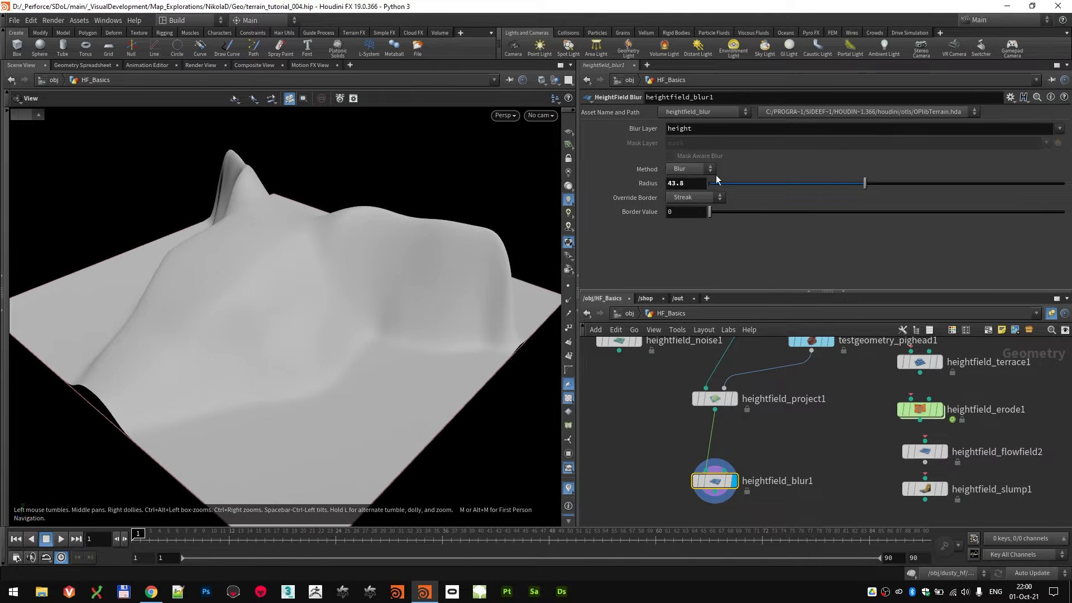
pyautogui.click(687, 192)
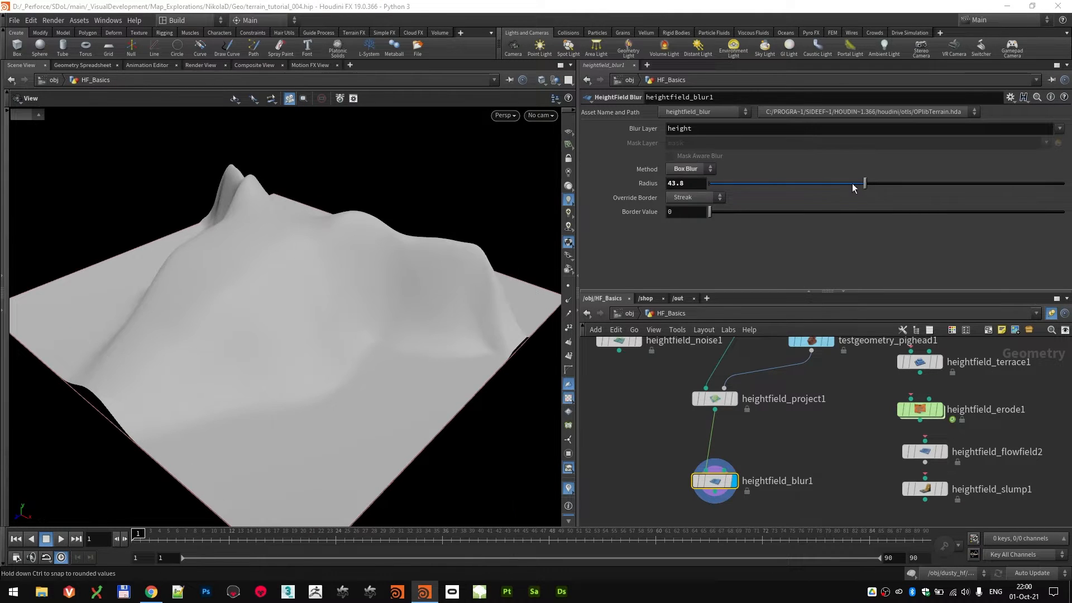
# - Reduce the blur Radius to 17.2, try the Expand method and switch the blur Method to Shrink
pyautogui.moveTo(853, 188); pyautogui.dragTo(771, 197)
pyautogui.click(691, 202)
pyautogui.click(680, 213)
pyautogui.moveTo(774, 457); pyautogui.dragTo(772, 424, button='middle')
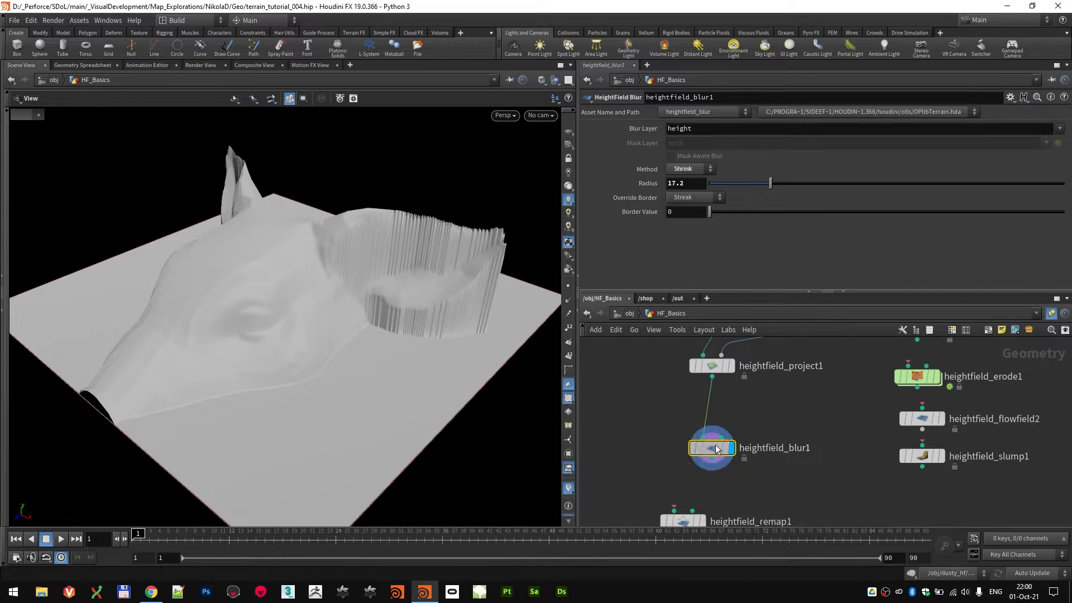
# - Duplicate heightfield_blur1, chain the copy to its output and display heightfield_blur1
pyautogui.moveTo(715, 445); pyautogui.dragTo(750, 472)
pyautogui.moveTo(712, 423); pyautogui.dragTo(739, 457)
pyautogui.click(731, 411)
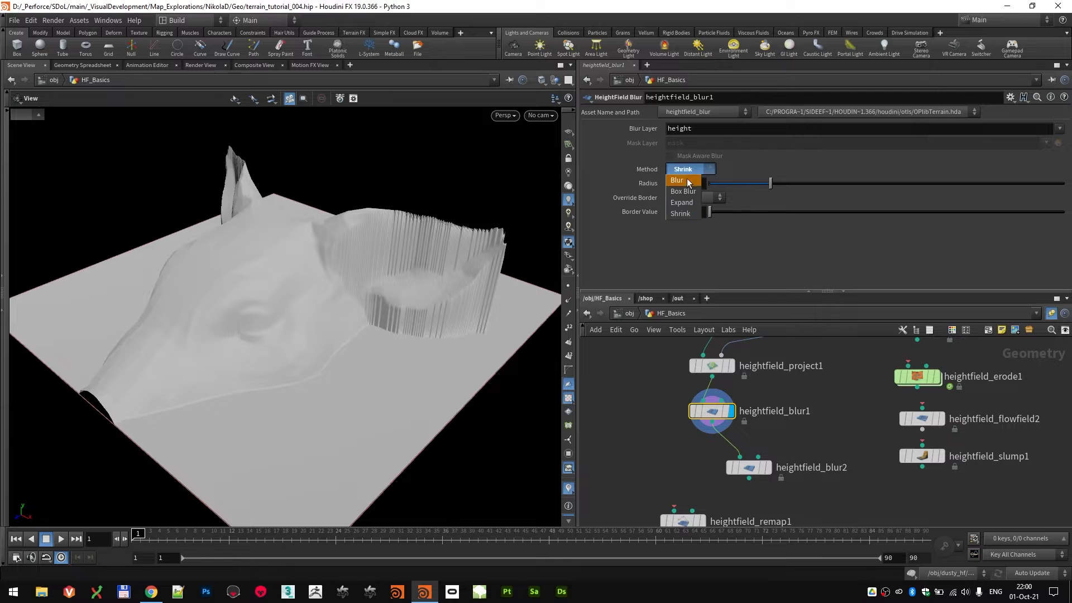
# - Set the Method of heightfield_blur1 back to Blur with a Radius of 19.4
pyautogui.click(687, 191)
pyautogui.click(690, 170)
pyautogui.click(689, 182)
pyautogui.moveTo(740, 184); pyautogui.dragTo(783, 192)
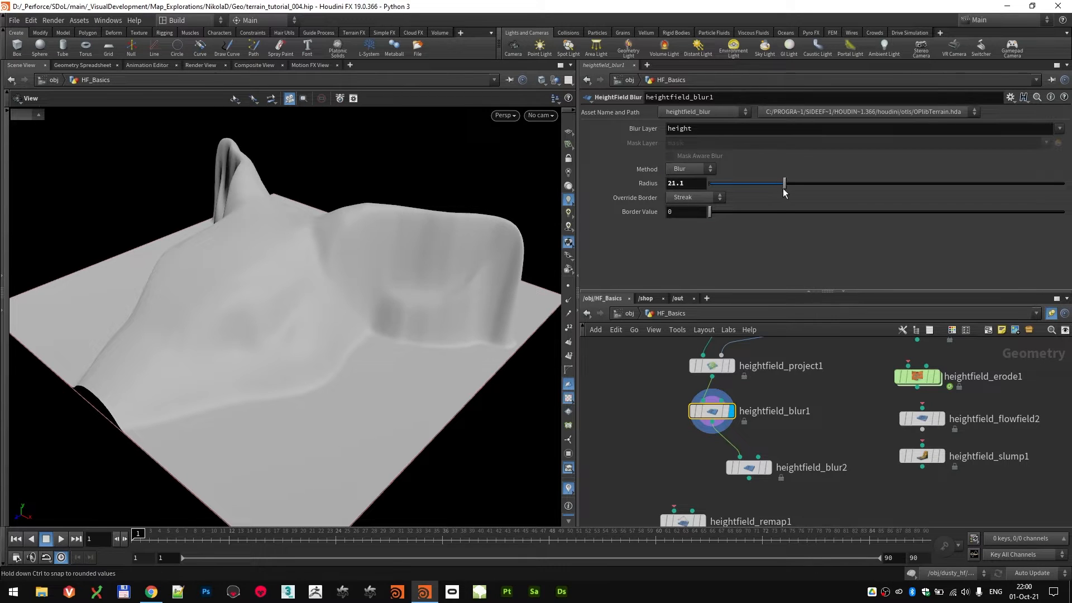
# - Display heightfield_blur2, lower its Shrink Radius to 9.3 and inspect the combined result
pyautogui.click(768, 467)
pyautogui.moveTo(742, 184)
pyautogui.mouseDown()
pyautogui.moveTo(709, 179)
pyautogui.moveTo(740, 180)
pyautogui.mouseUp()
pyautogui.moveTo(474, 313); pyautogui.dragTo(391, 268)
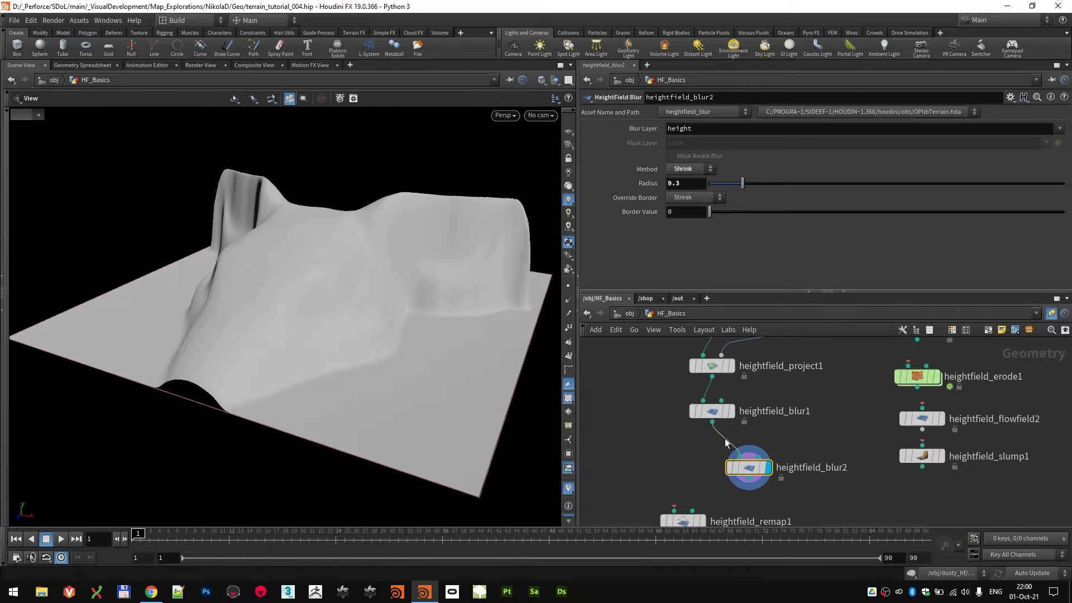
# - Move heightfield_blur1 and heightfield_blur2 aside so they sit stacked beside the wire below heightfield_project1
pyautogui.moveTo(748, 467); pyautogui.dragTo(645, 412)
pyautogui.keyDown('shift'); pyautogui.click(713, 413); pyautogui.keyUp('shift')
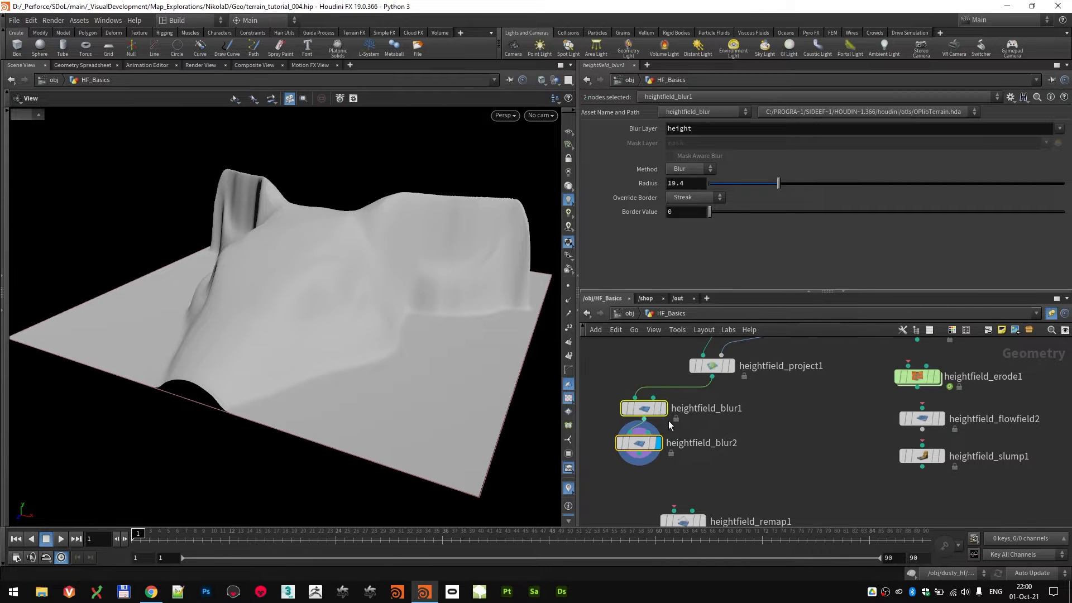
pyautogui.scroll(-3, 789, 447)
pyautogui.moveTo(788, 448); pyautogui.dragTo(746, 428, button='middle')
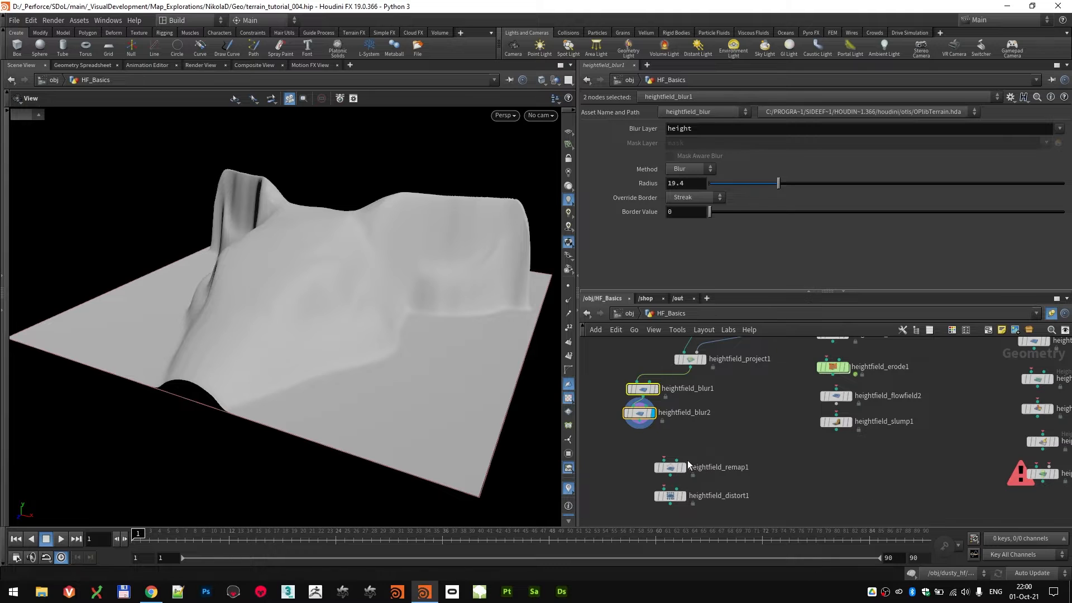
# - Connect the heightfield_project1 output to heightfield_remap1 and display the remap node
pyautogui.scroll(2, 711, 413)
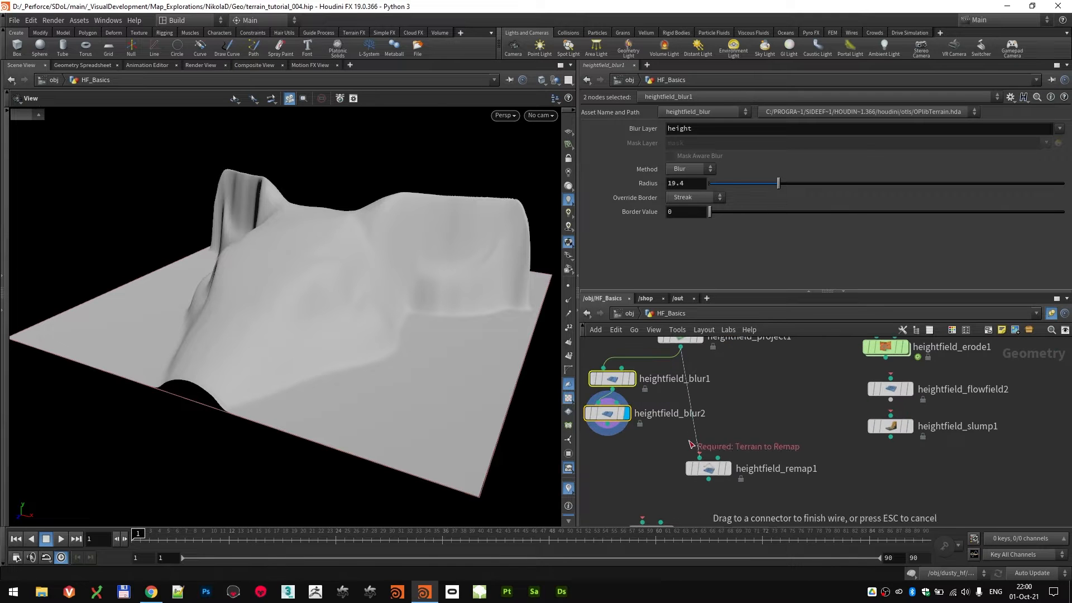
pyautogui.moveTo(691, 444); pyautogui.dragTo(698, 455)
pyautogui.click(727, 468)
pyautogui.moveTo(325, 284); pyautogui.dragTo(358, 313)
pyautogui.moveTo(369, 253); pyautogui.dragTo(395, 279)
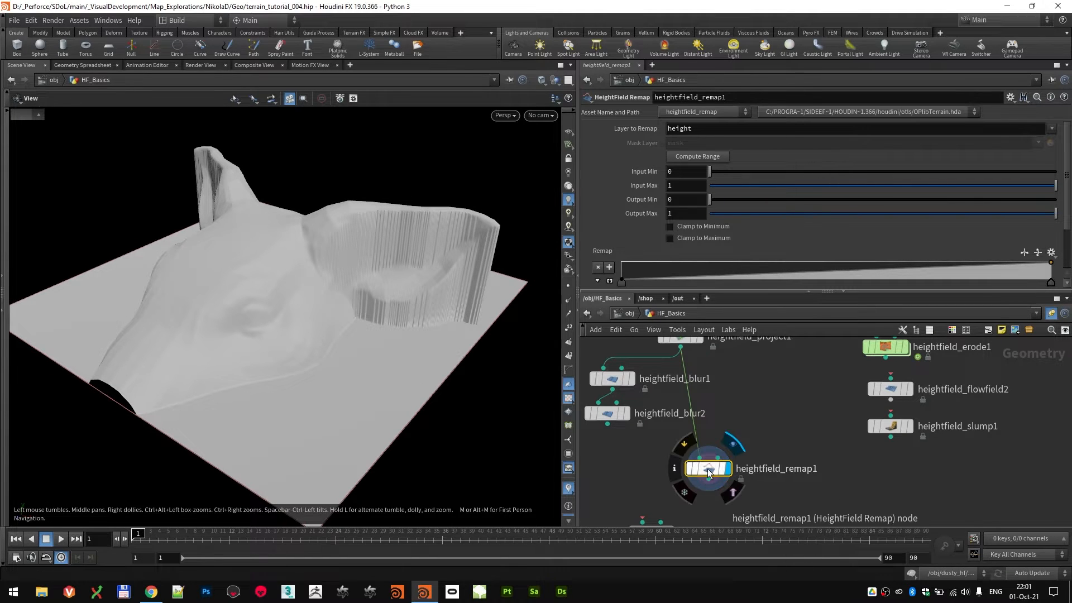
# - Compute the height range for heightfield_remap1 and inspect the terrain from several angles
pyautogui.click(708, 154)
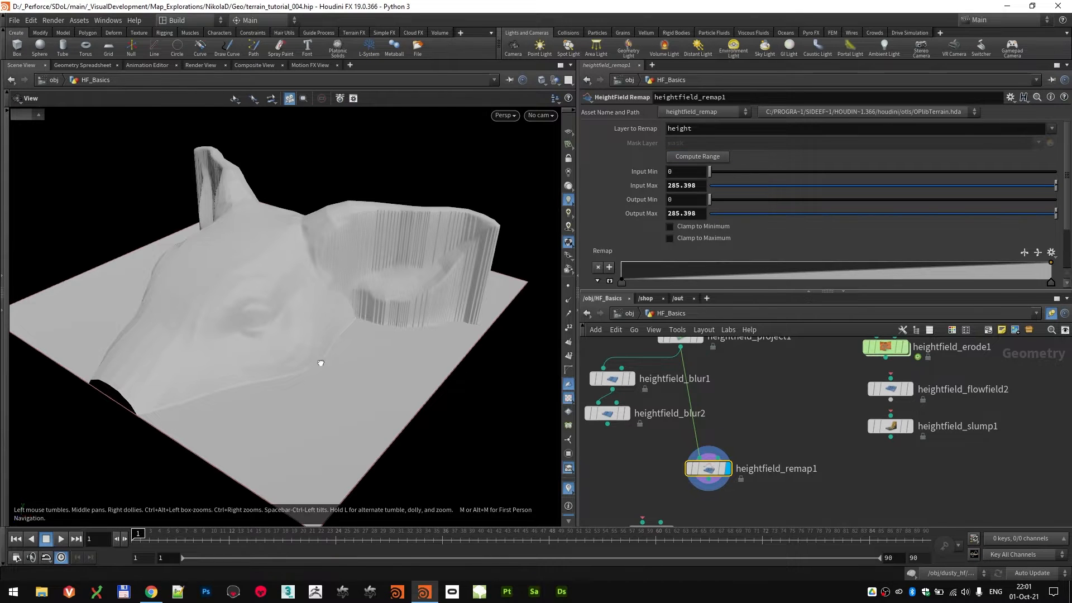
pyautogui.moveTo(318, 361); pyautogui.dragTo(385, 411)
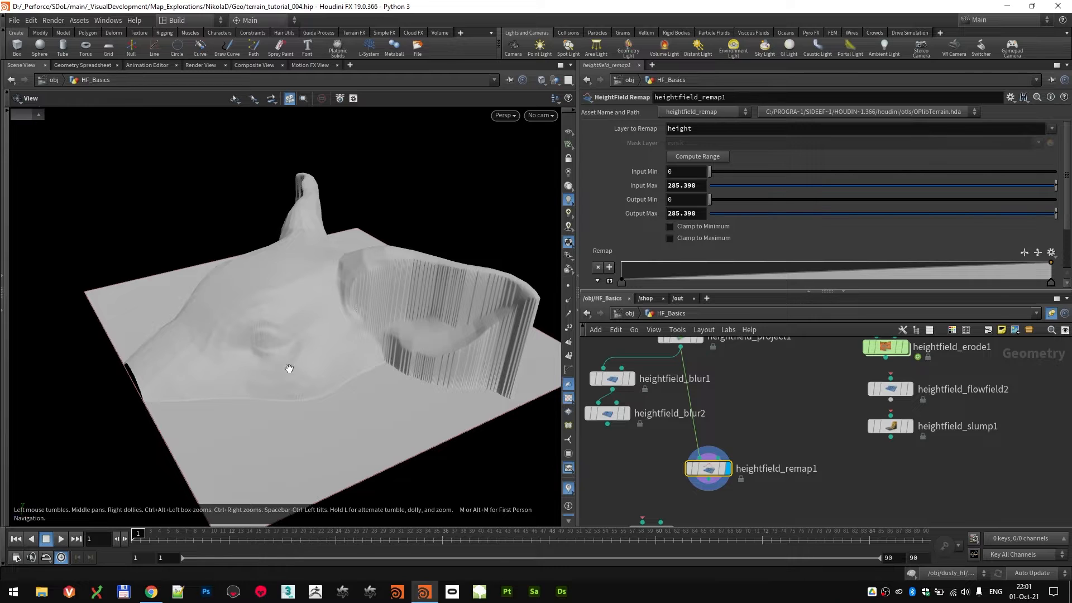
pyautogui.moveTo(289, 369); pyautogui.dragTo(402, 382)
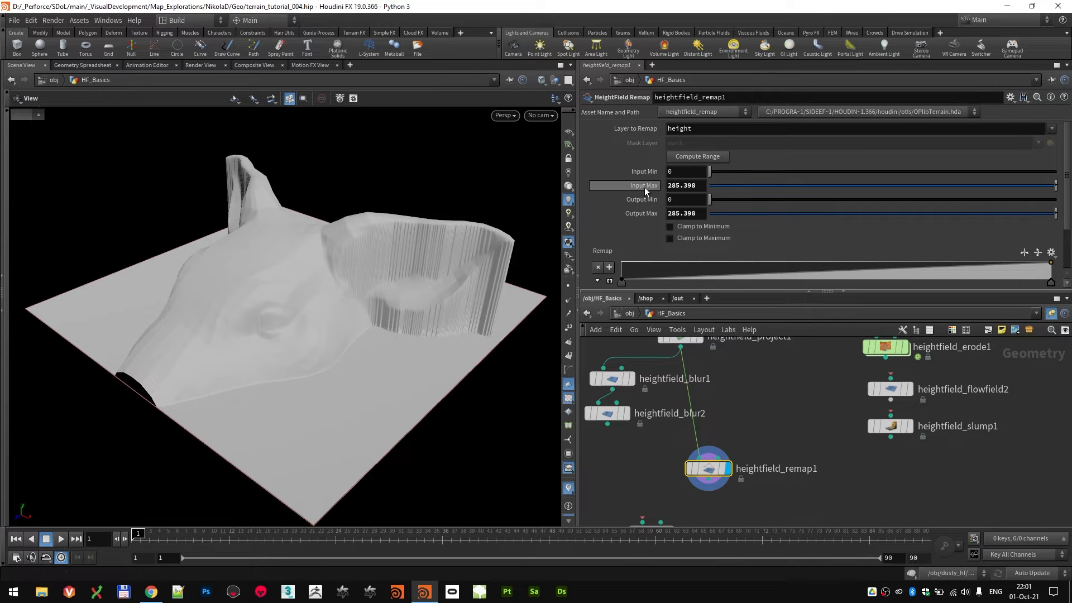
# - Try different Input Max and Output Max values on heightfield_remap1 and undo the changes
pyautogui.moveTo(644, 186); pyautogui.dragTo(640, 147, button='middle')
pyautogui.moveTo(653, 216); pyautogui.dragTo(646, 176, button='middle')
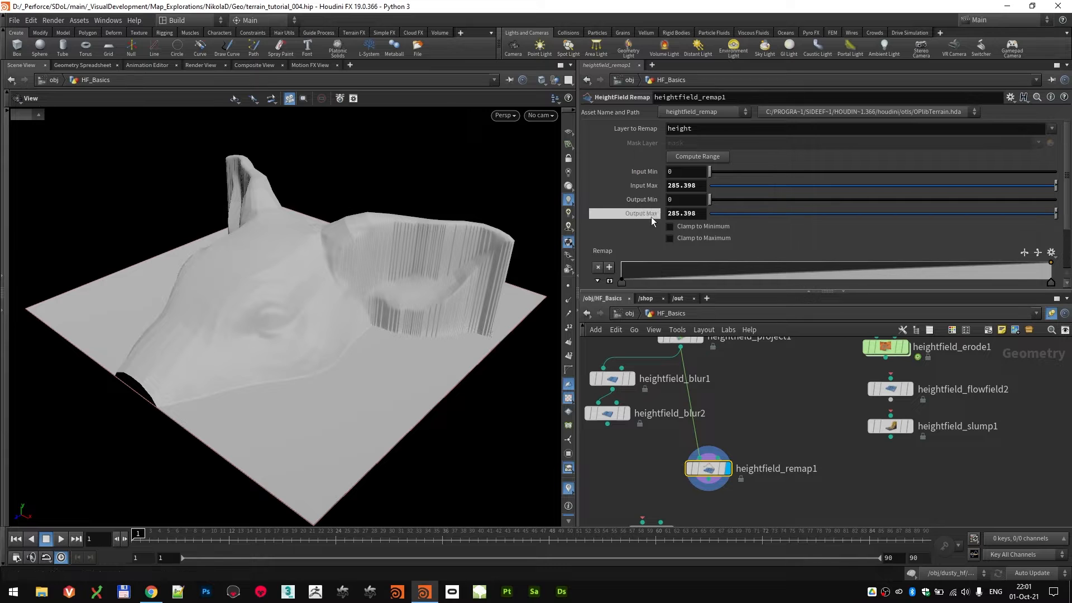
pyautogui.moveTo(422, 281); pyautogui.dragTo(390, 274)
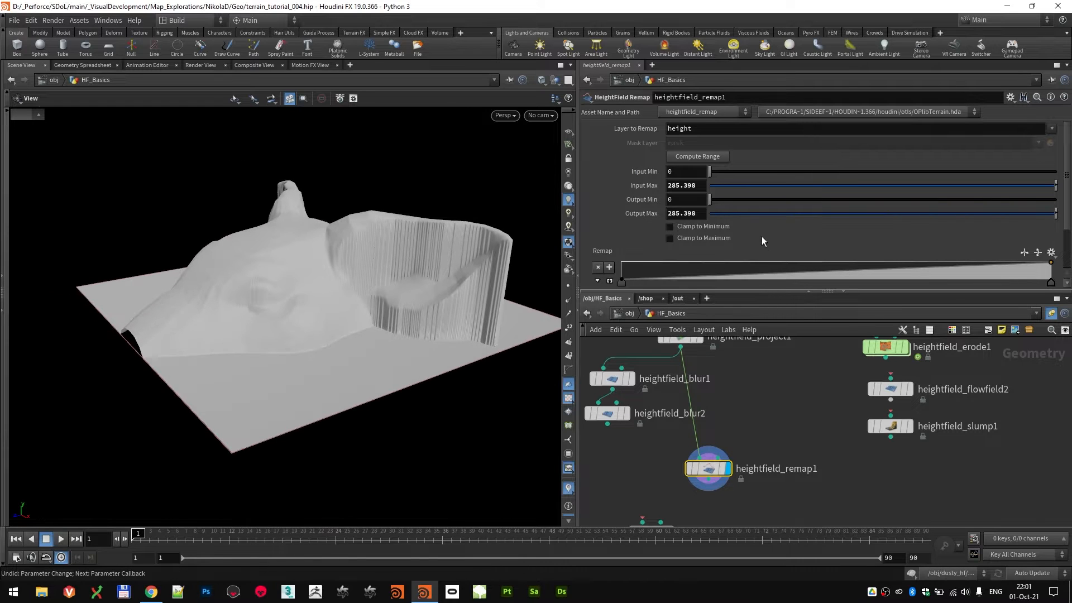
# - Maximize the Remap ramp of heightfield_remap1 for editing
pyautogui.scroll(-2, 761, 236)
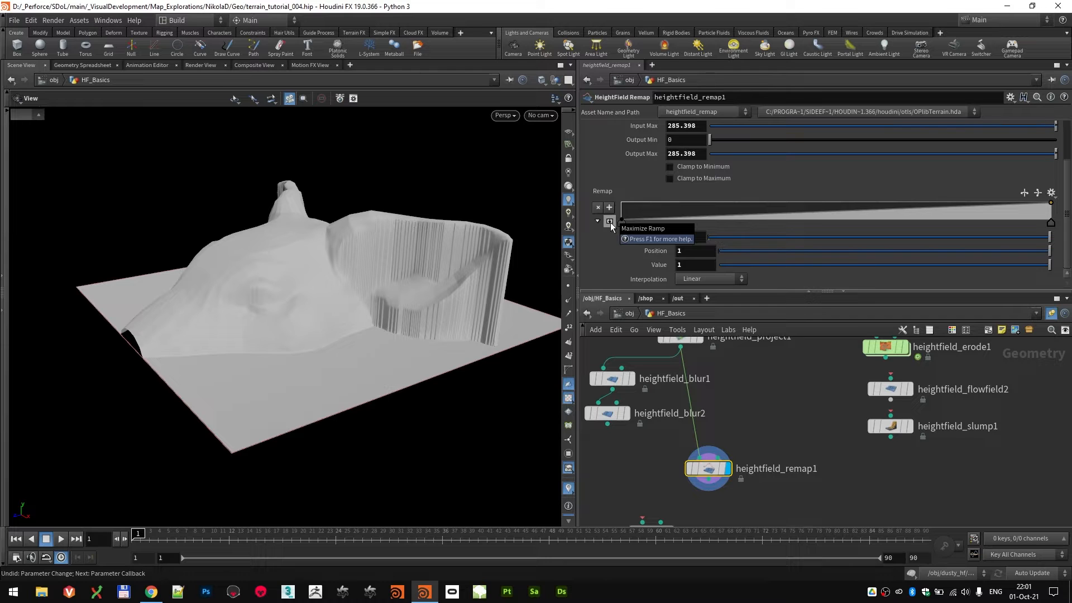
pyautogui.click(611, 222)
pyautogui.scroll(-2, 779, 201)
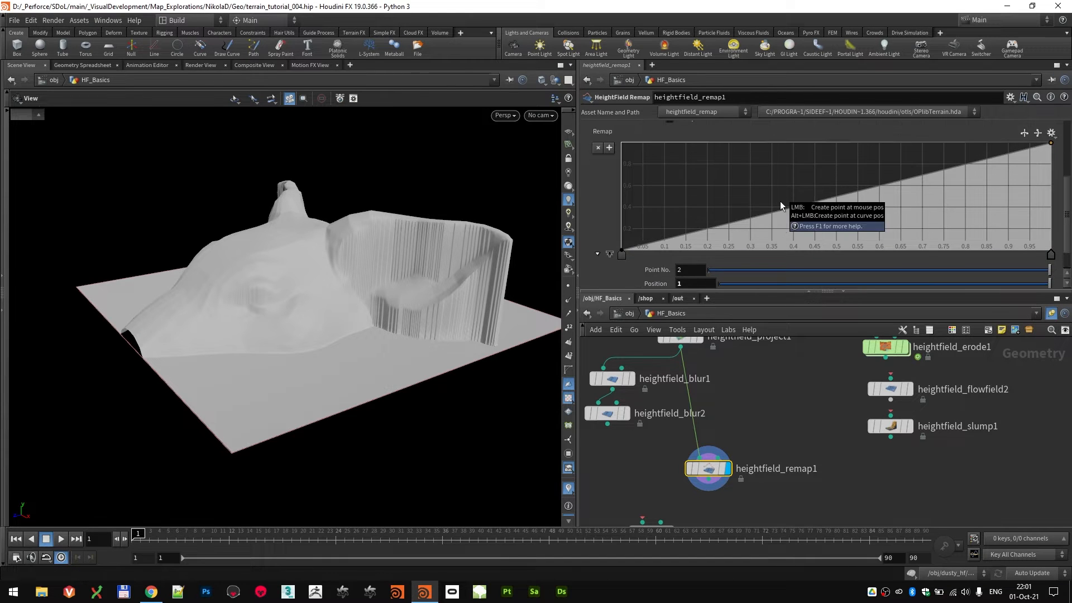
pyautogui.moveTo(337, 284)
pyautogui.mouseDown()
pyautogui.moveTo(353, 299)
pyautogui.moveTo(344, 292)
pyautogui.mouseUp()
# - Try a zigzag Remap ramp by adding alternating high and low points along its full length
pyautogui.moveTo(687, 249); pyautogui.dragTo(659, 195)
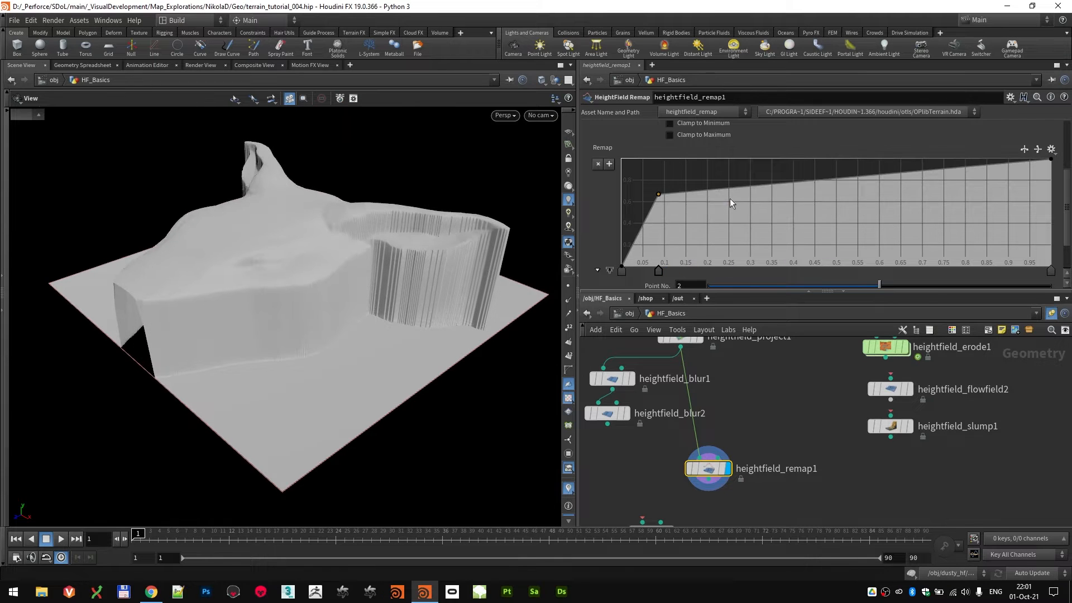
pyautogui.click(737, 244)
pyautogui.click(781, 185)
pyautogui.click(852, 200)
pyautogui.moveTo(851, 201); pyautogui.dragTo(858, 242)
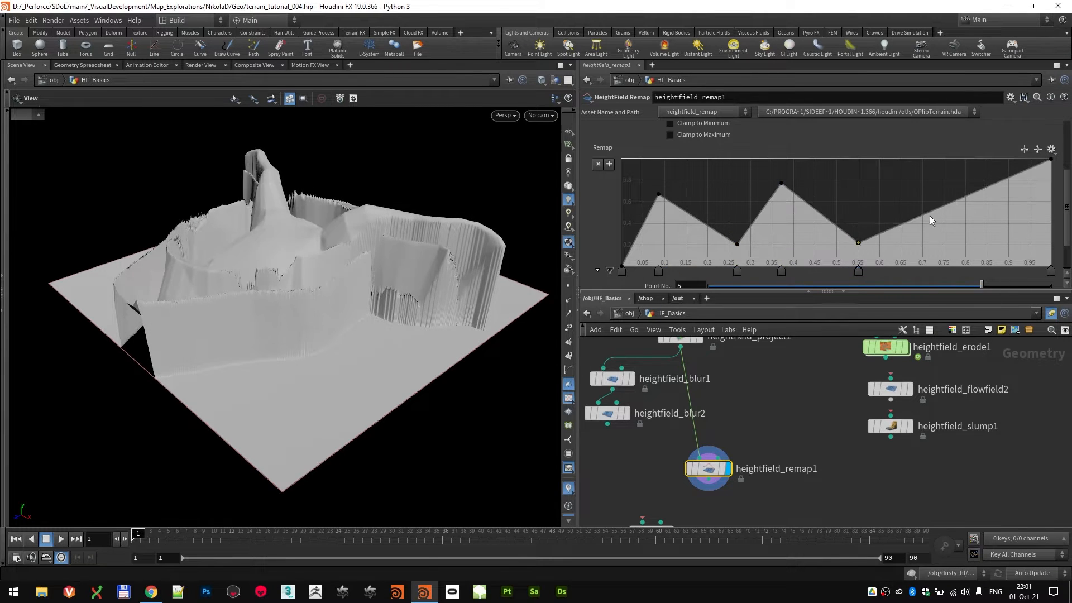
pyautogui.click(915, 179)
pyautogui.click(970, 247)
pyautogui.click(987, 178)
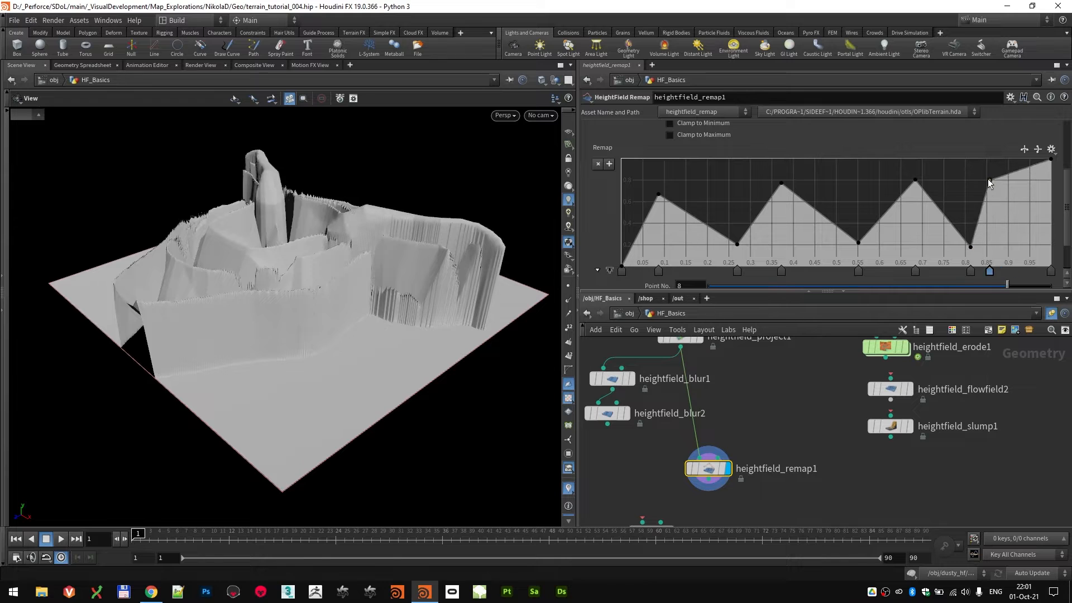
pyautogui.click(1028, 237)
pyautogui.moveTo(370, 270)
pyautogui.mouseDown()
pyautogui.moveTo(378, 276)
pyautogui.moveTo(390, 257)
pyautogui.moveTo(382, 273)
pyautogui.mouseUp()
# - Apply the Steps preset to the Remap ramp and inspect the remapped terrain
pyautogui.click(1051, 149)
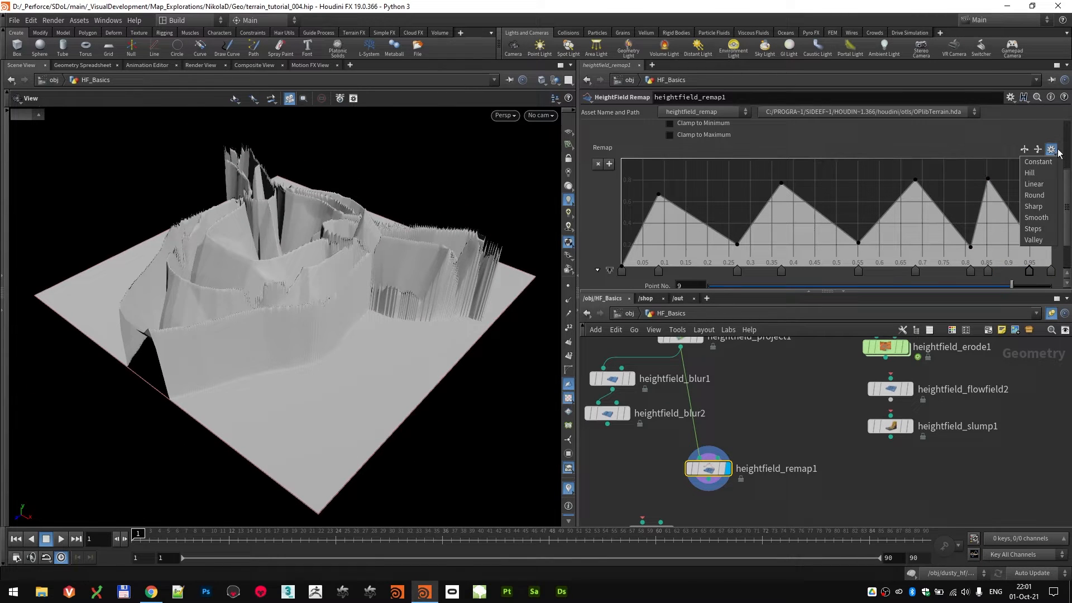
pyautogui.click(1033, 229)
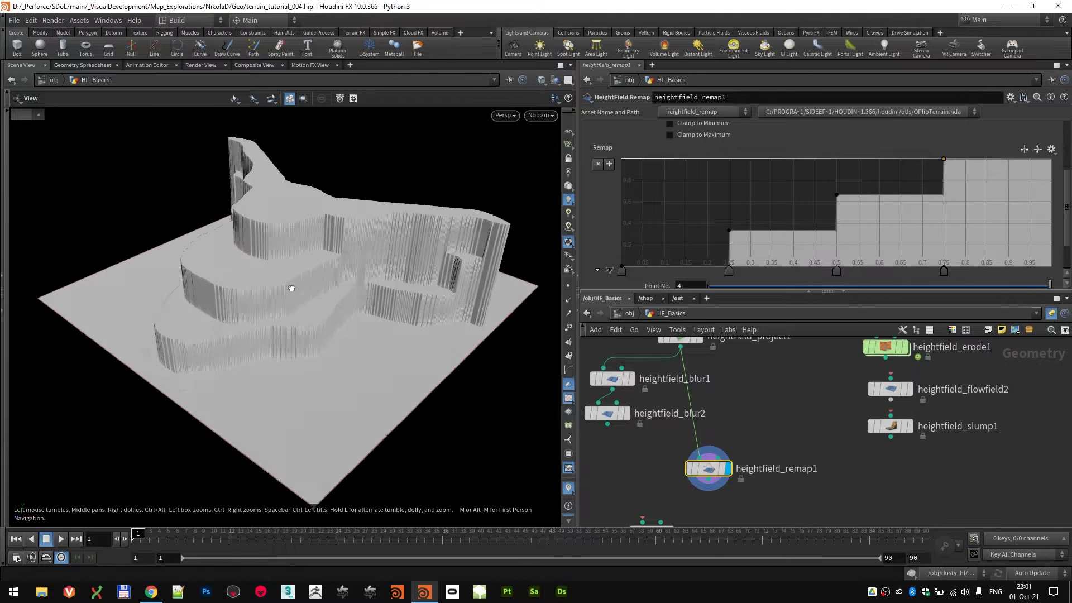
pyautogui.moveTo(289, 289); pyautogui.dragTo(424, 276)
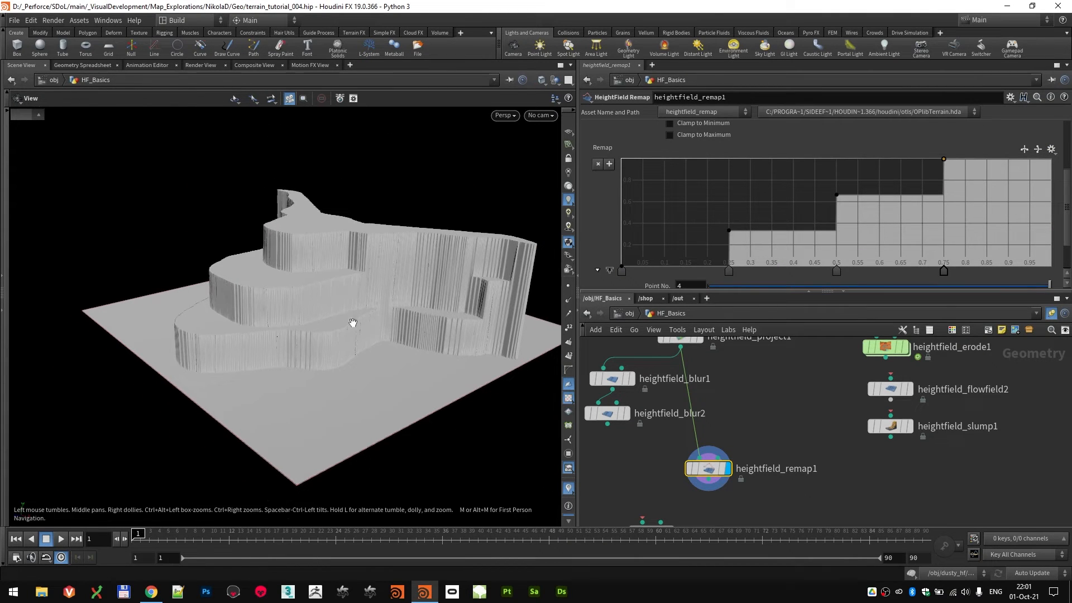
pyautogui.scroll(-2, 756, 233)
pyautogui.scroll(3, 716, 240)
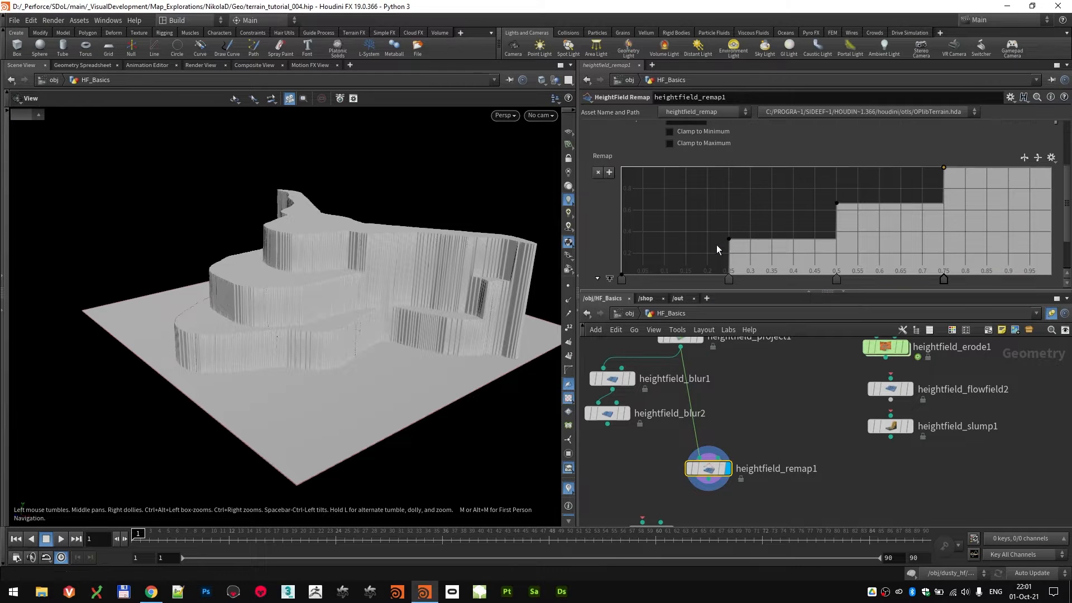
pyautogui.scroll(-5, 750, 491)
pyautogui.scroll(5, 669, 416)
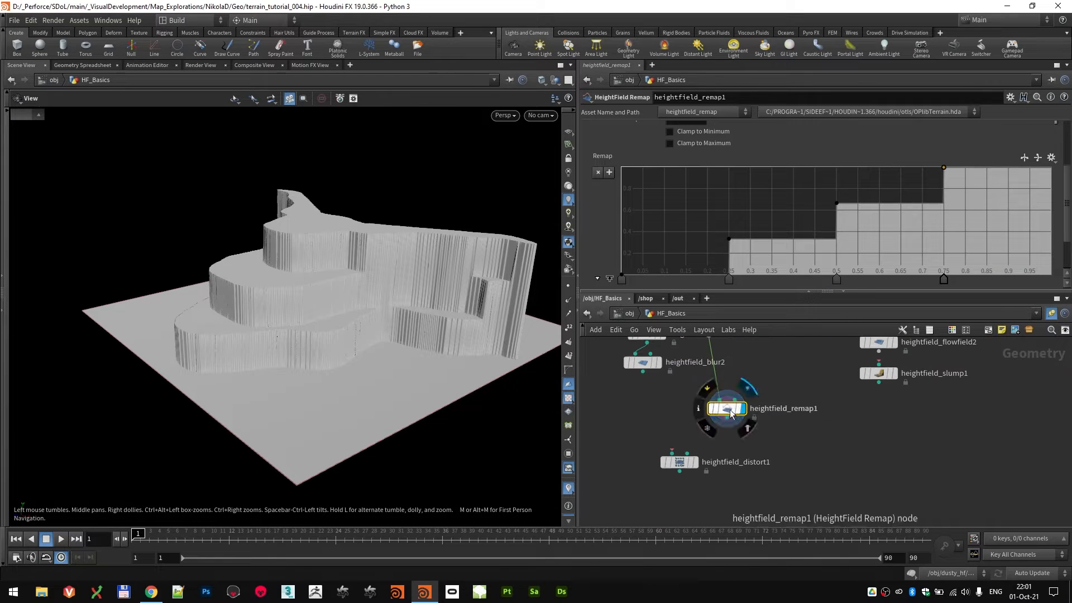
# - Place heightfield_distort1 beside heightfield_remap1, connect heightfield_project1 to it and display the distorted terrain
pyautogui.moveTo(693, 462); pyautogui.dragTo(747, 437)
pyautogui.moveTo(736, 392); pyautogui.dragTo(740, 454, button='middle')
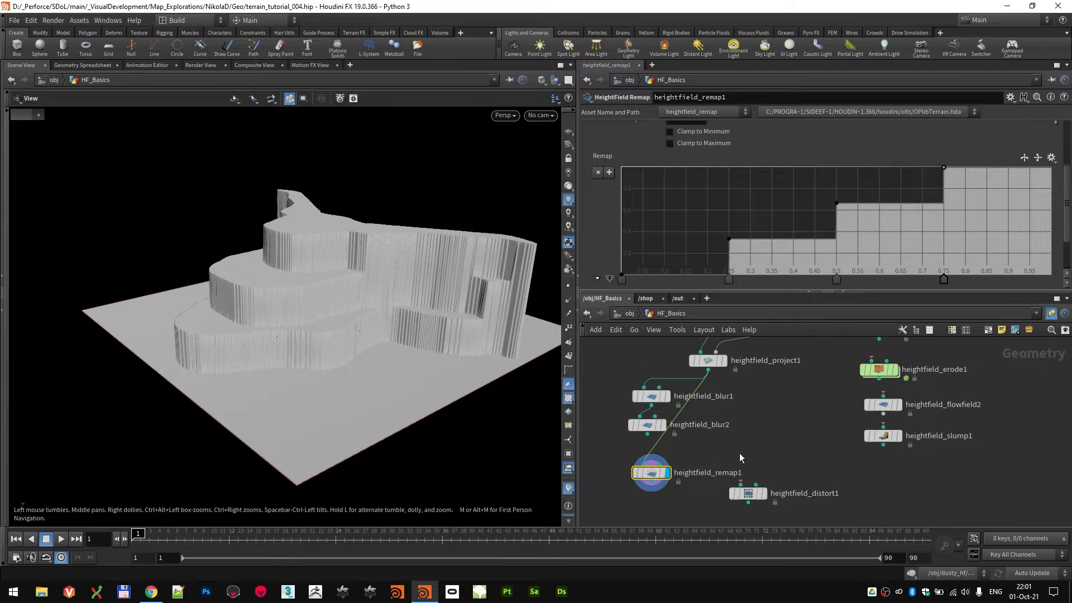
pyautogui.click(725, 361)
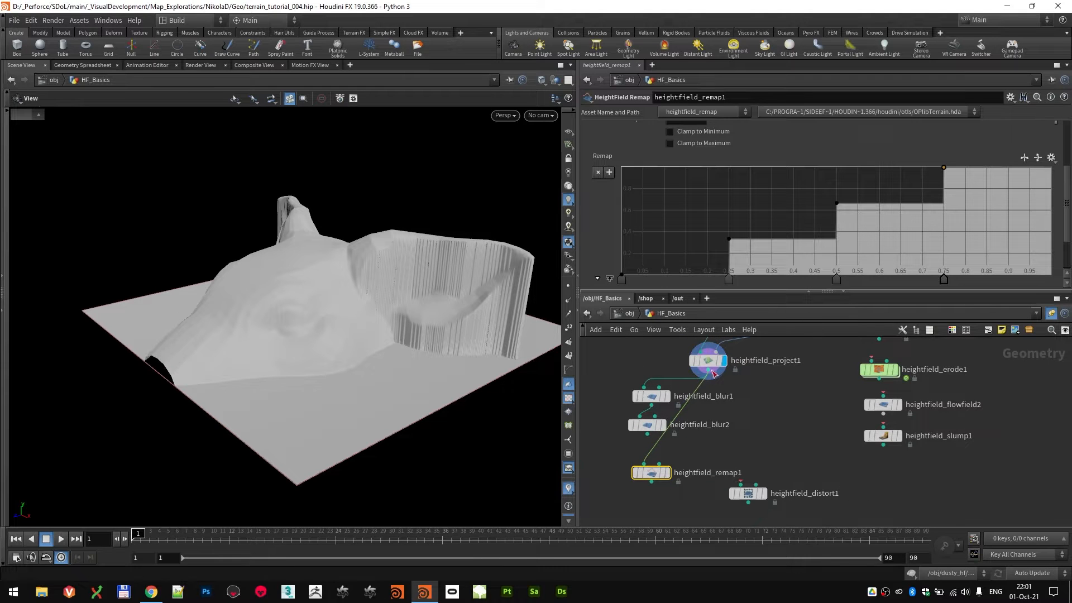
pyautogui.click(708, 371)
pyautogui.click(748, 487)
pyautogui.click(763, 494)
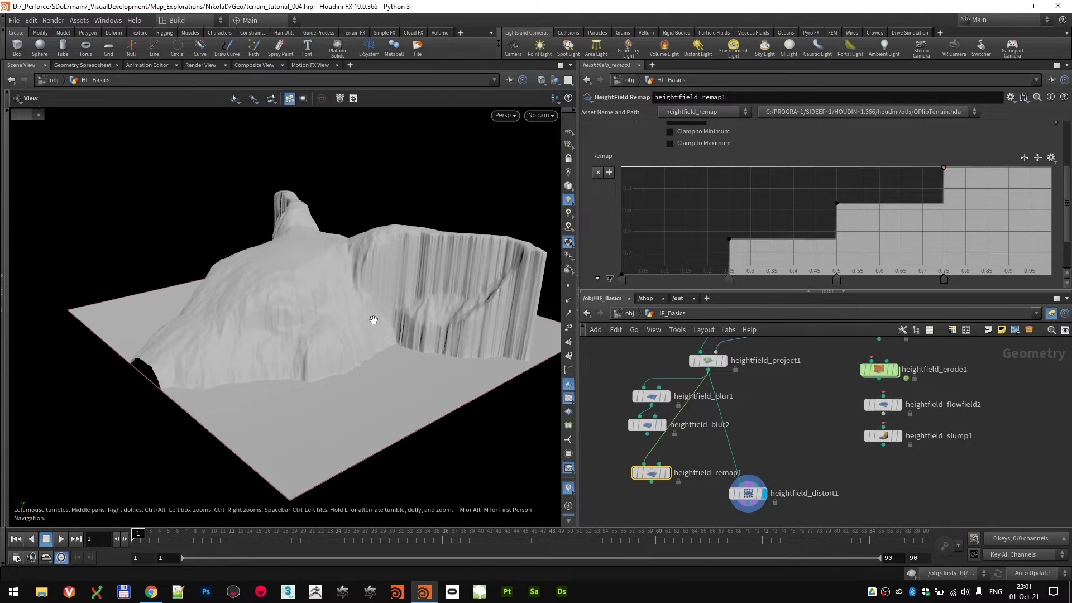
pyautogui.moveTo(374, 319); pyautogui.dragTo(296, 334)
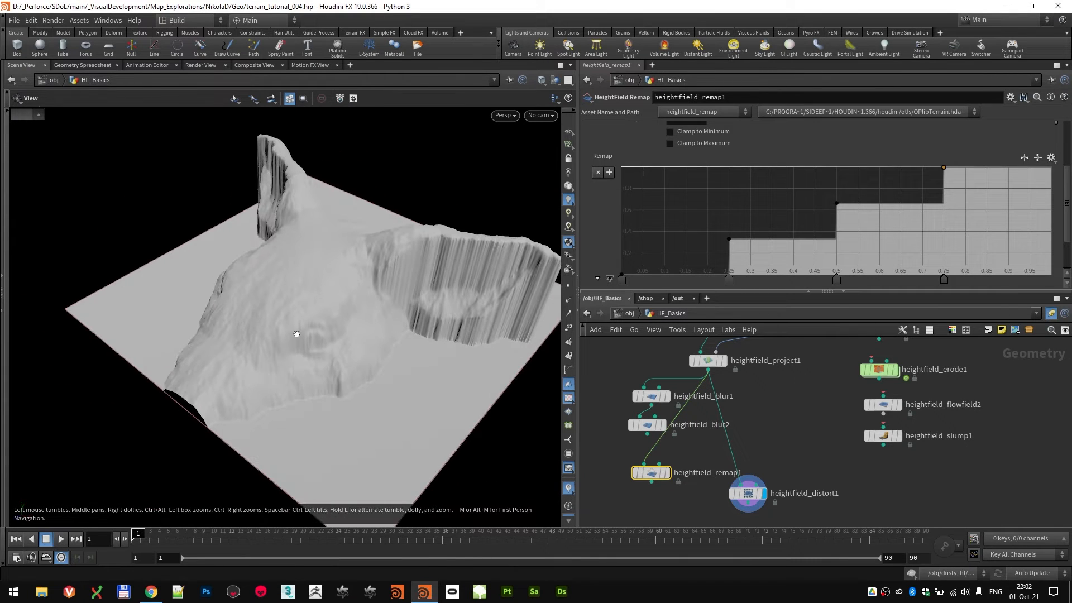
# - Select heightfield_distort1 to show its parameters and view the distorted terrain from a lower angle
pyautogui.scroll(-2, 800, 371)
pyautogui.scroll(4, 710, 390)
pyautogui.moveTo(800, 370); pyautogui.dragTo(750, 366, button='middle')
pyautogui.scroll(-3, 763, 479)
pyautogui.scroll(-1, 760, 397)
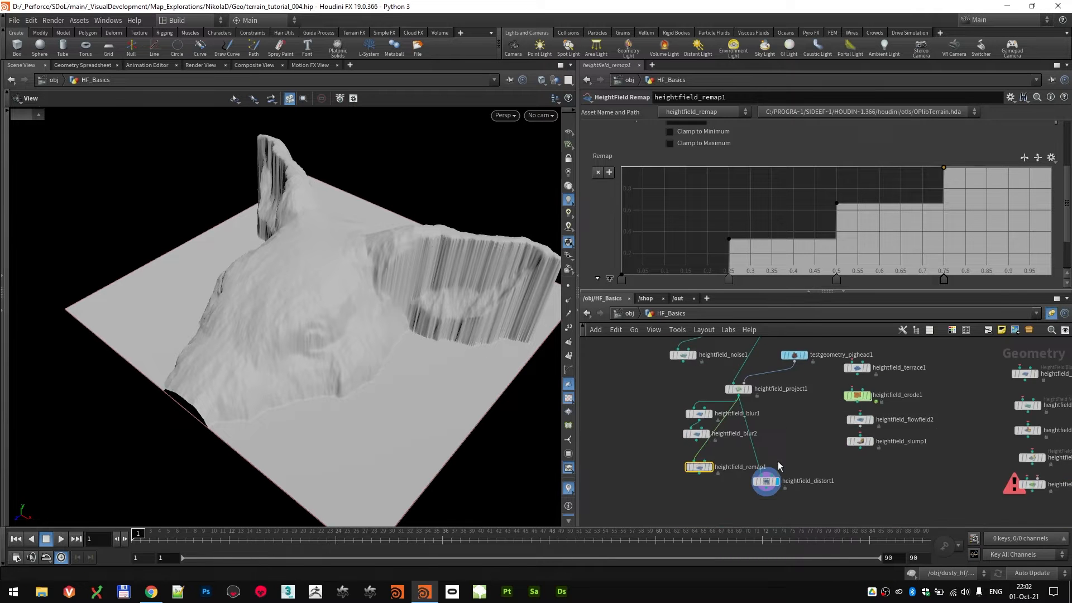
pyautogui.scroll(6, 770, 479)
pyautogui.click(758, 481)
pyautogui.moveTo(387, 335); pyautogui.dragTo(369, 268)
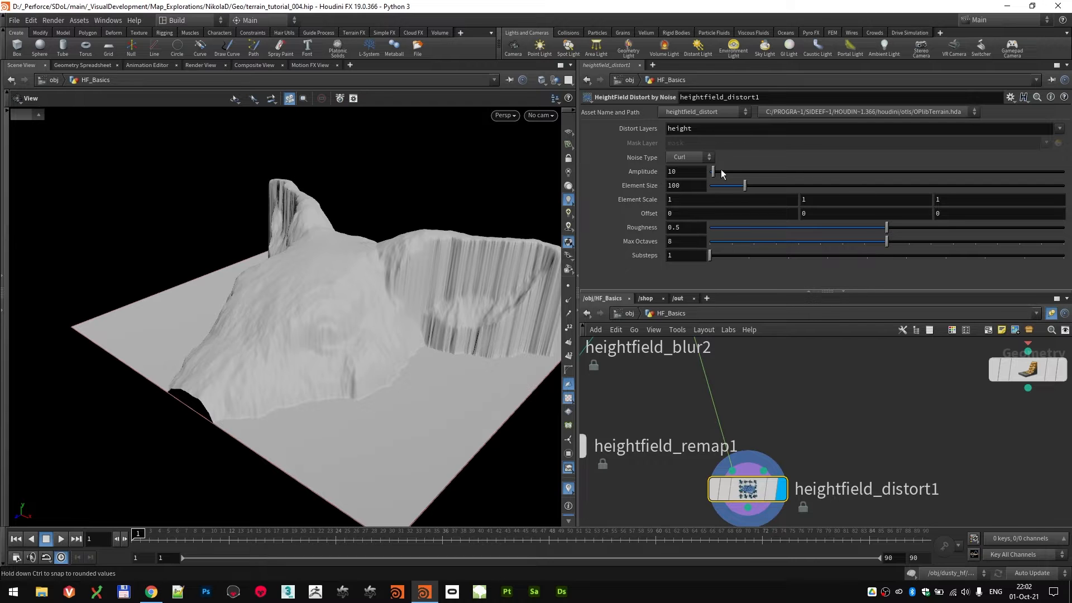
# - Try an Amplitude of 191 and an Element Size of 639 on the Curl noise distortion
pyautogui.moveTo(721, 171); pyautogui.dragTo(935, 186)
pyautogui.click(745, 171)
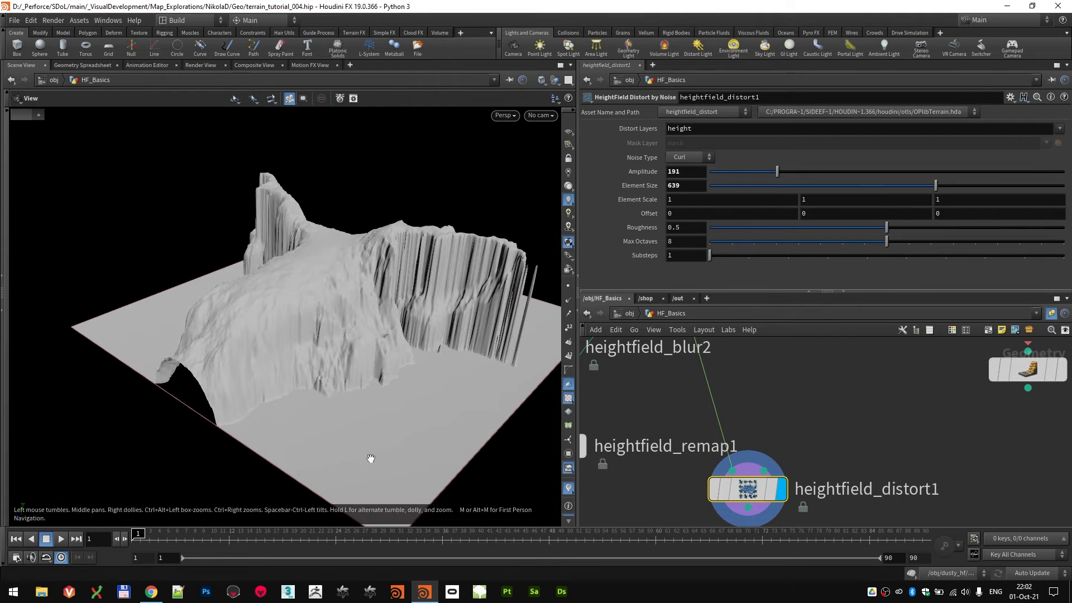
pyautogui.moveTo(355, 282); pyautogui.dragTo(373, 338)
# - Try a subtler Curl distortion with Element Size 265 and Amplitude 36
pyautogui.moveTo(827, 189); pyautogui.dragTo(733, 178)
pyautogui.moveTo(278, 347); pyautogui.dragTo(229, 336)
pyautogui.moveTo(376, 394); pyautogui.dragTo(402, 386)
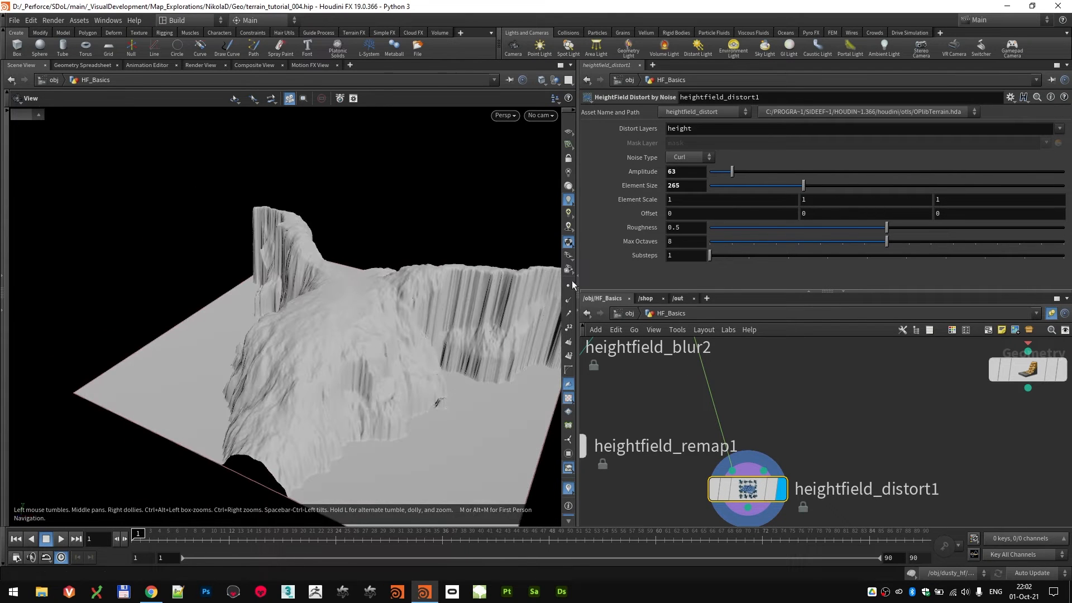
pyautogui.moveTo(723, 172); pyautogui.dragTo(721, 172)
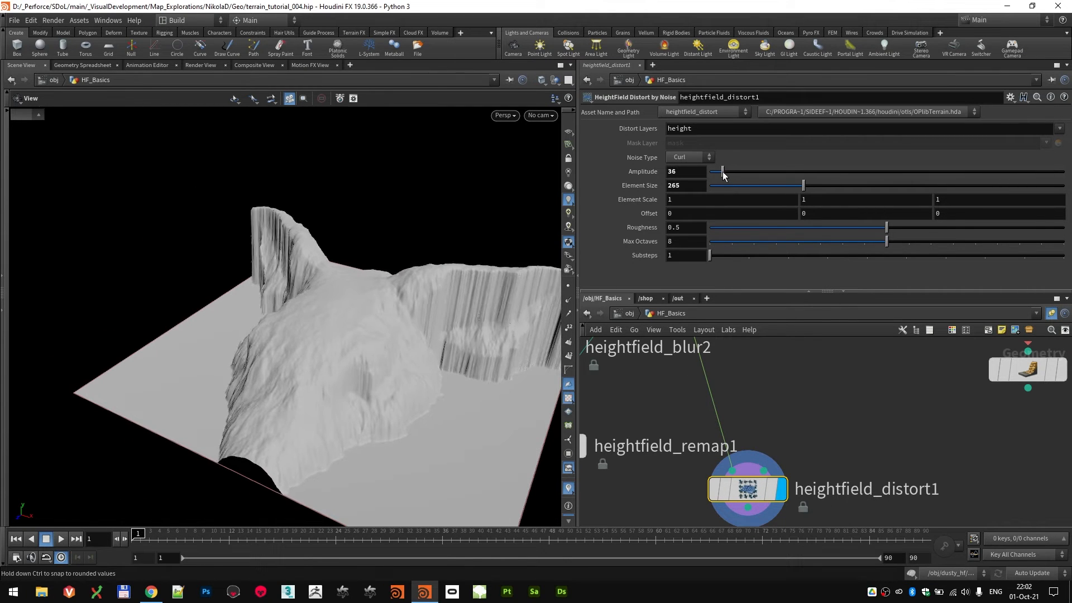
# - Switch the distortion's Noise Type to Simplex with Element Size 257 and Amplitude 178
pyautogui.moveTo(418, 312); pyautogui.dragTo(399, 301)
pyautogui.click(688, 167)
pyautogui.moveTo(844, 187); pyautogui.dragTo(801, 186)
pyautogui.moveTo(722, 172); pyautogui.dragTo(773, 172)
# - Try changing the second Element Scale value and setting the third to 0.18, and undo the scale change
pyautogui.moveTo(830, 204); pyautogui.dragTo(833, 204, button='middle')
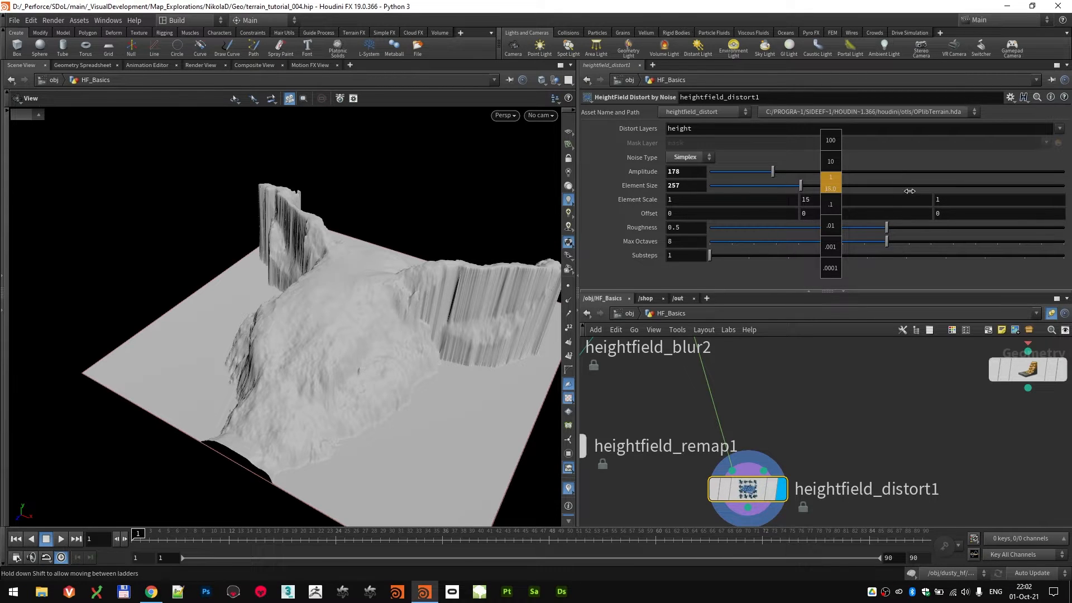
pyautogui.moveTo(909, 191); pyautogui.dragTo(831, 192, button='middle')
pyautogui.moveTo(958, 201); pyautogui.dragTo(500, 226, button='middle')
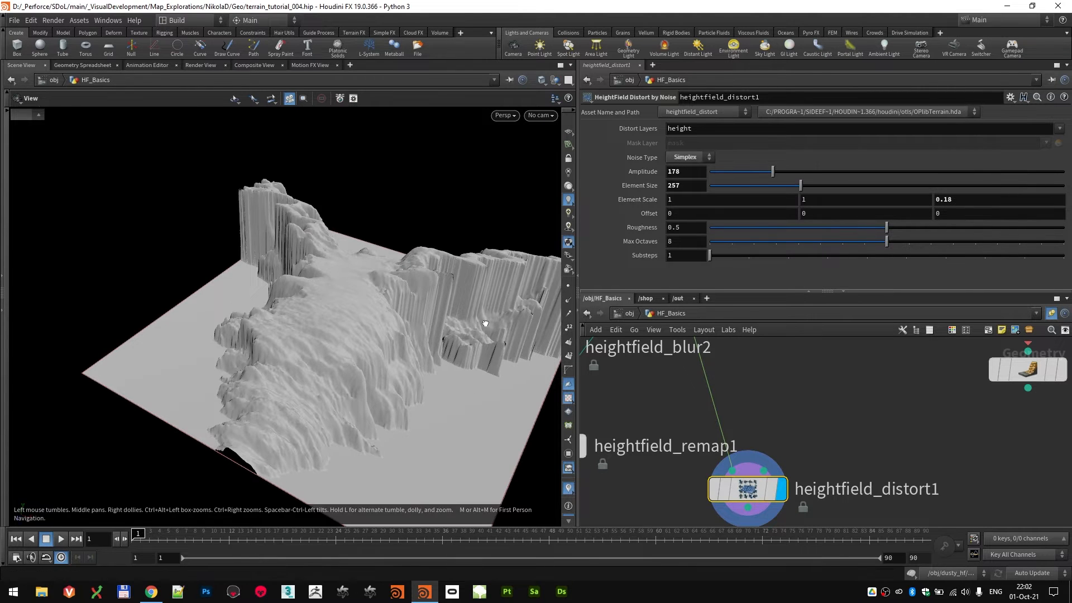
pyautogui.moveTo(485, 323); pyautogui.dragTo(469, 292)
pyautogui.hotkey('ctrl', 'z')
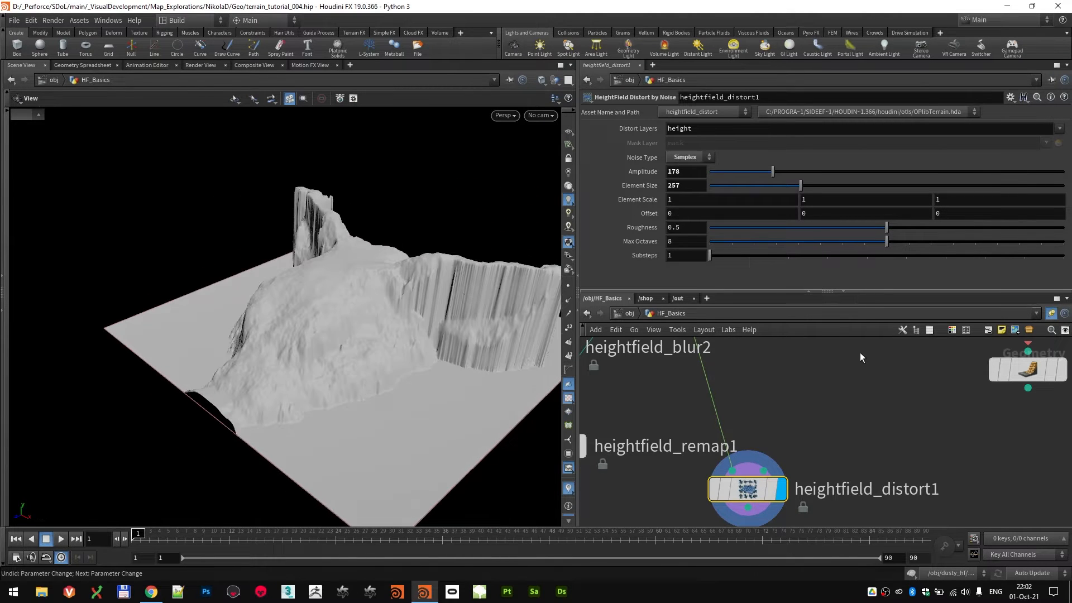
# - Move the terrace, erode, flow field and slump nodes together farther away from the project, blur, remap and distort branch
pyautogui.scroll(-5, 814, 430)
pyautogui.scroll(2, 843, 436)
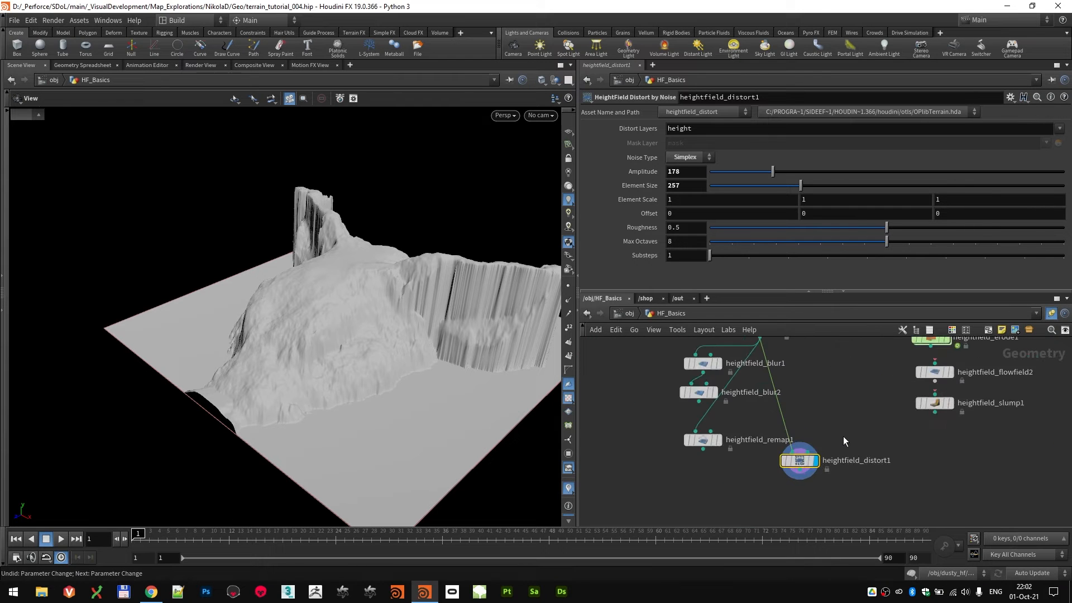
pyautogui.moveTo(843, 436); pyautogui.dragTo(728, 482, button='middle')
pyautogui.scroll(-1, 818, 490)
pyautogui.moveTo(776, 393); pyautogui.dragTo(775, 391)
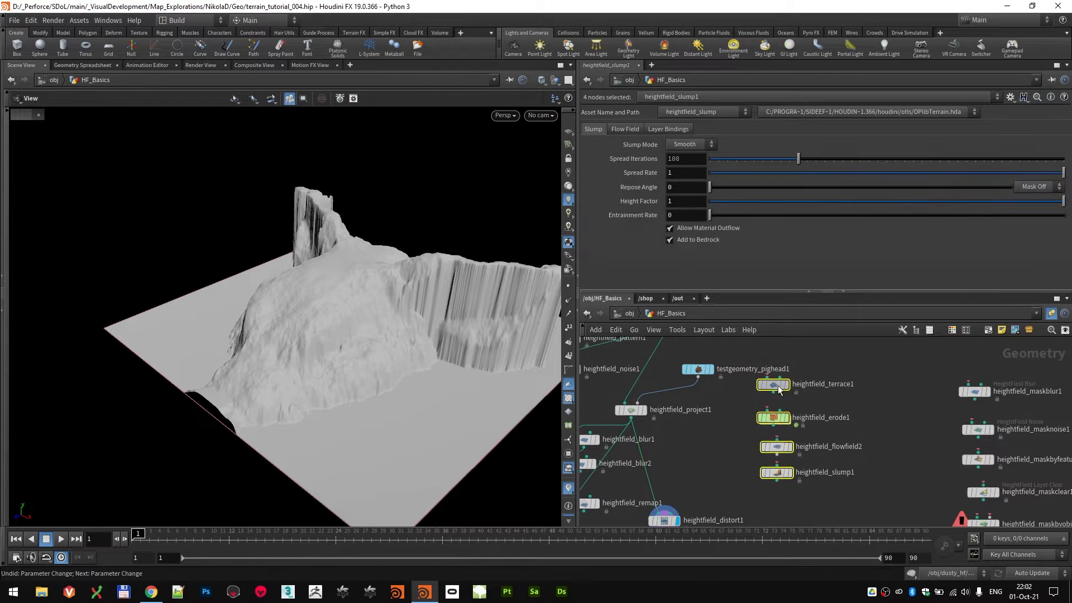
pyautogui.scroll(-2, 744, 404)
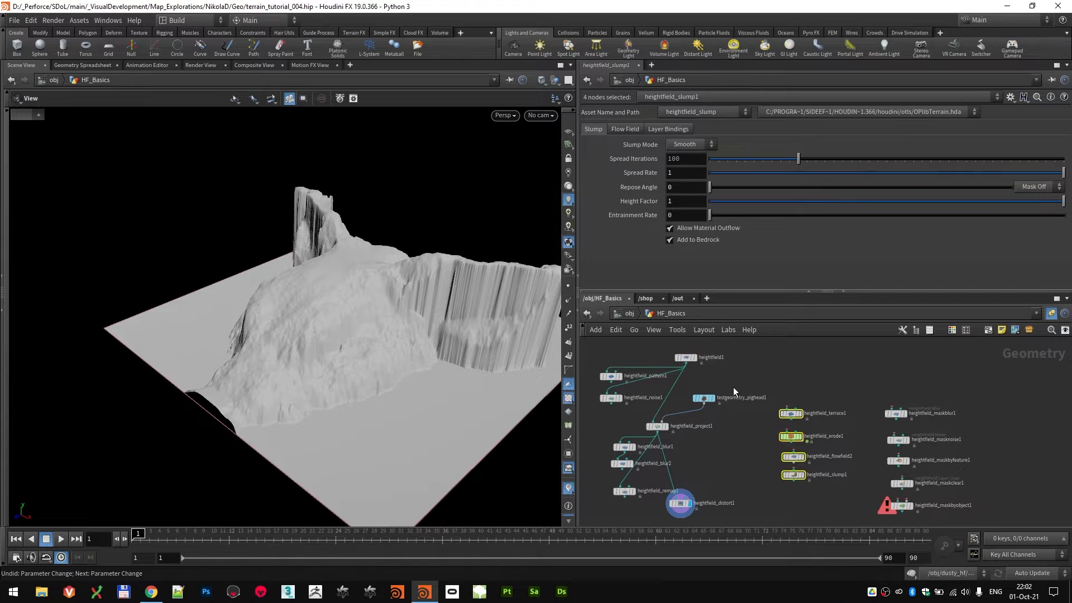
pyautogui.scroll(3, 732, 386)
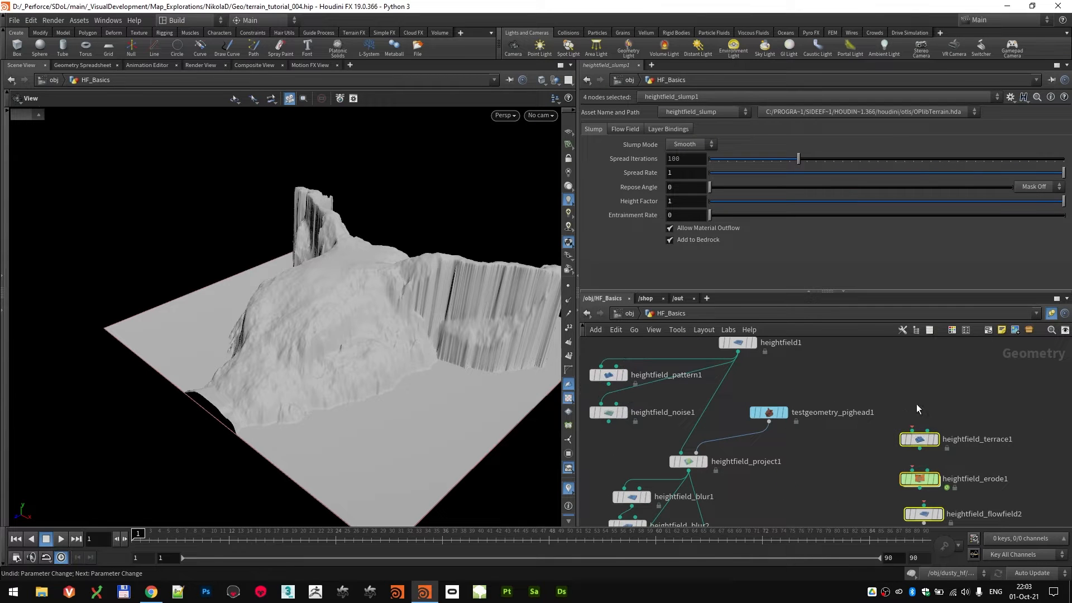
pyautogui.scroll(-2, 791, 368)
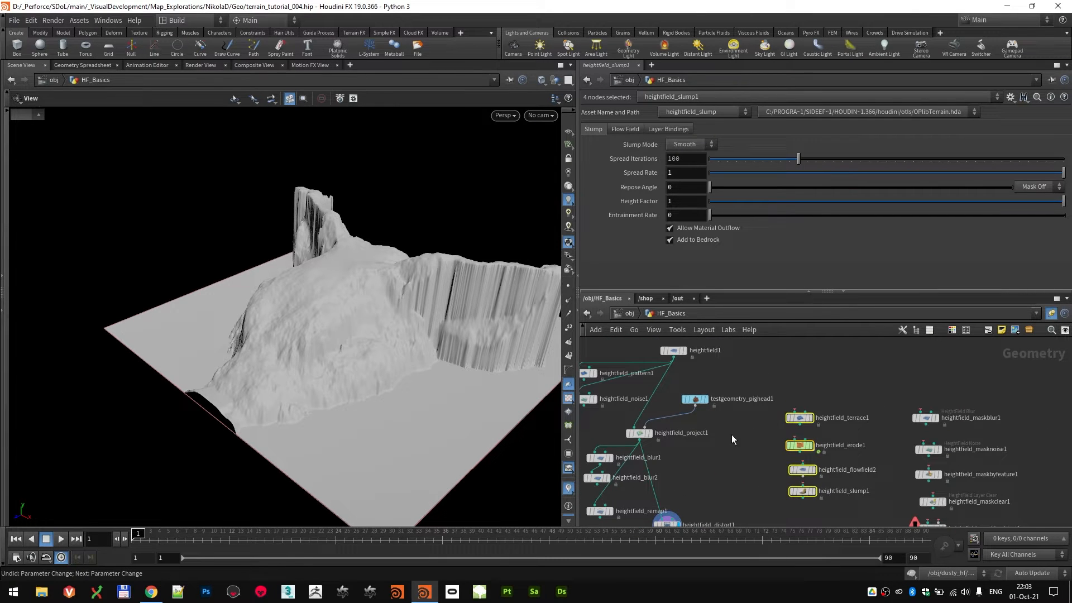
pyautogui.moveTo(717, 444); pyautogui.dragTo(743, 442, button='middle')
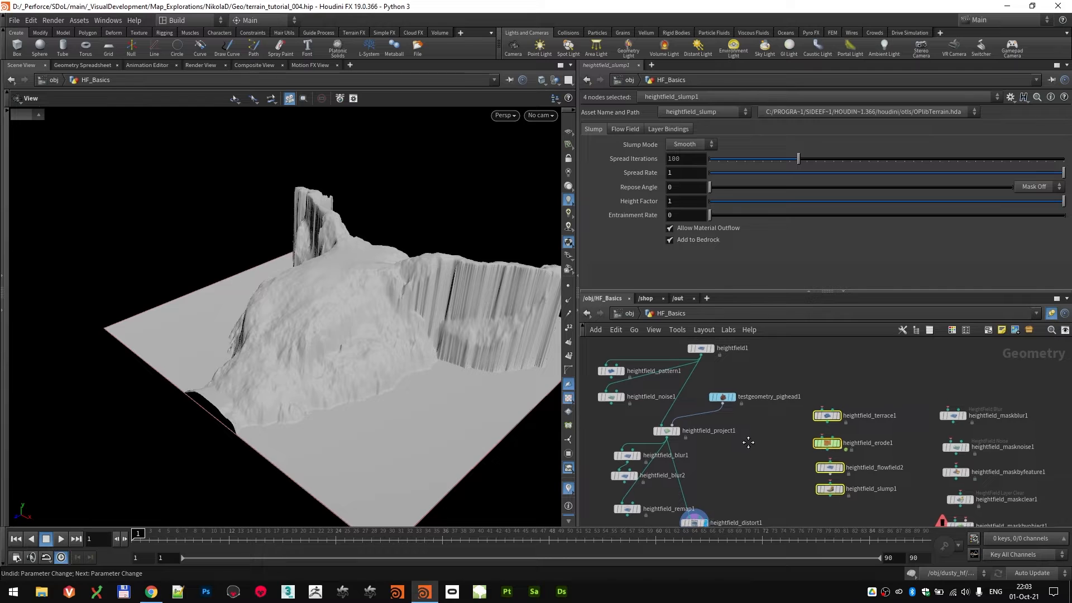
# - Display heightfield_pattern1 and heightfield_noise1 in turn, and place the noise node above heightfield_terrace1
pyautogui.click(618, 398)
pyautogui.click(621, 372)
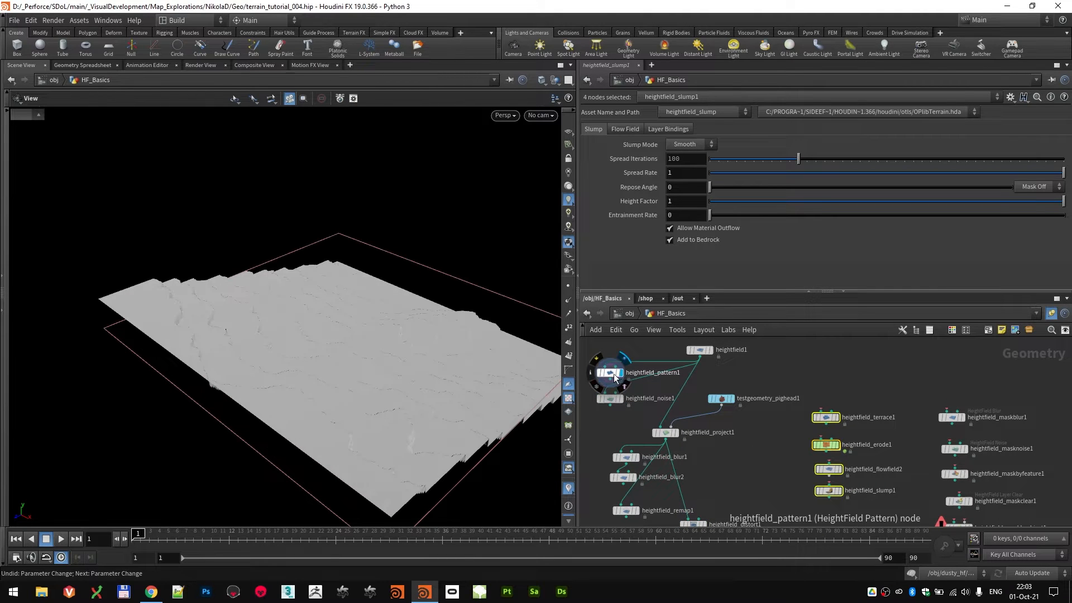
pyautogui.click(618, 398)
pyautogui.moveTo(610, 397); pyautogui.dragTo(835, 377)
# - Set heightfield_noise1's Noise Type to Sparse Convolution and its Max Octaves to 10.15
pyautogui.scroll(3, 729, 169)
pyautogui.click(711, 163)
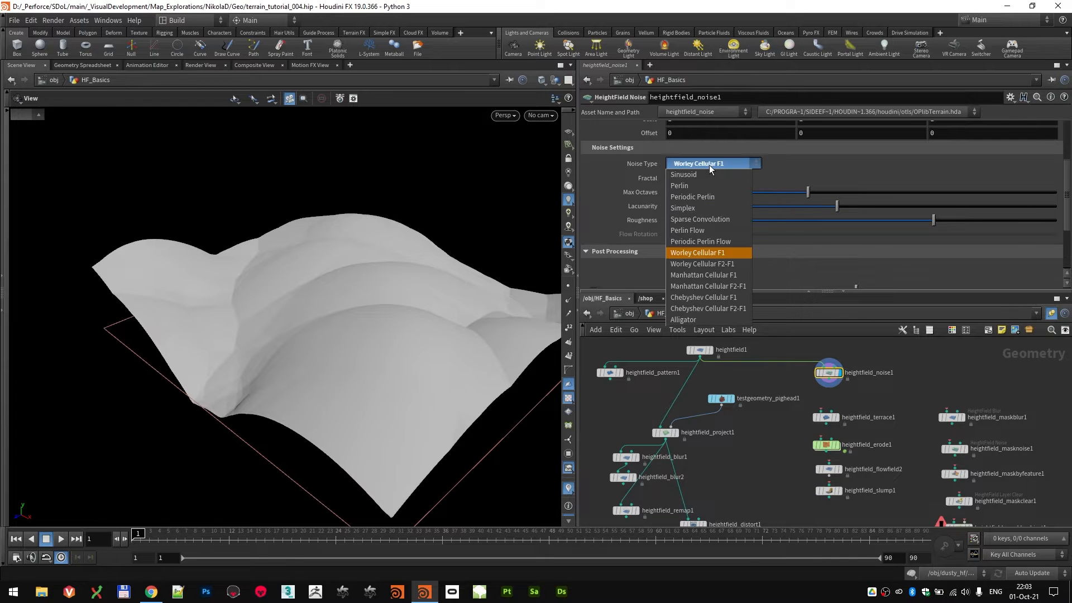
pyautogui.click(713, 219)
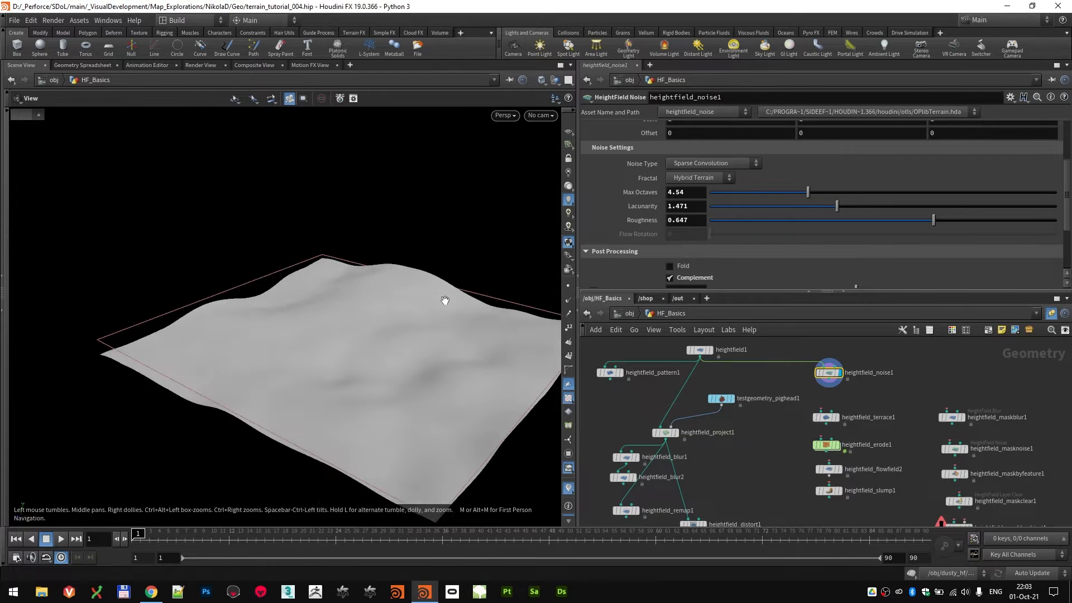
pyautogui.moveTo(879, 190); pyautogui.dragTo(931, 196)
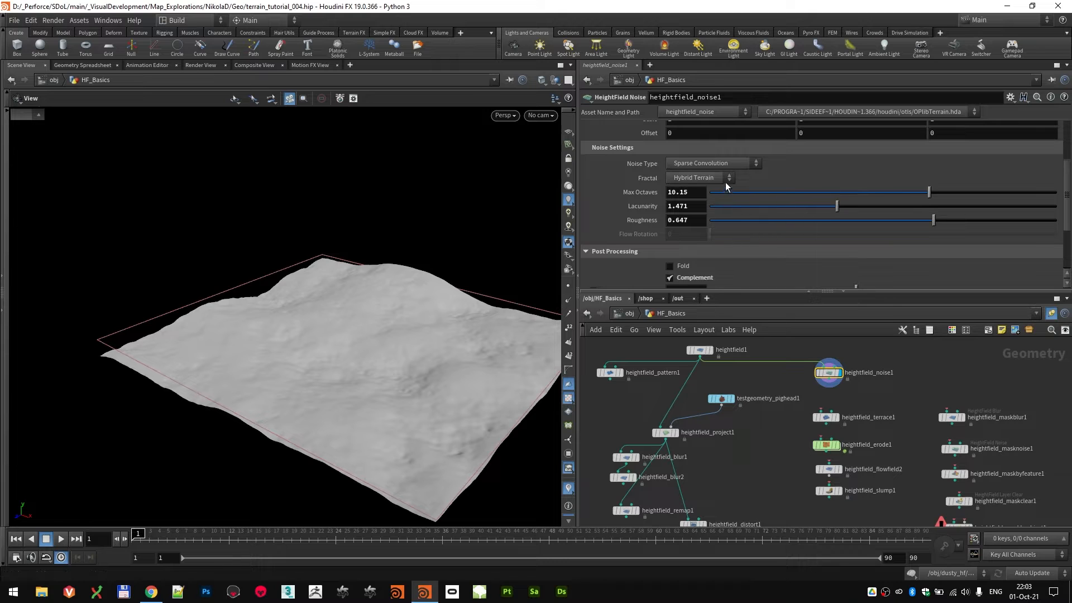
# - Set heightfield_noise1's Amplitude to 1232 and check the taller terrain from a new angle
pyautogui.scroll(1, 829, 207)
pyautogui.scroll(5, 665, 206)
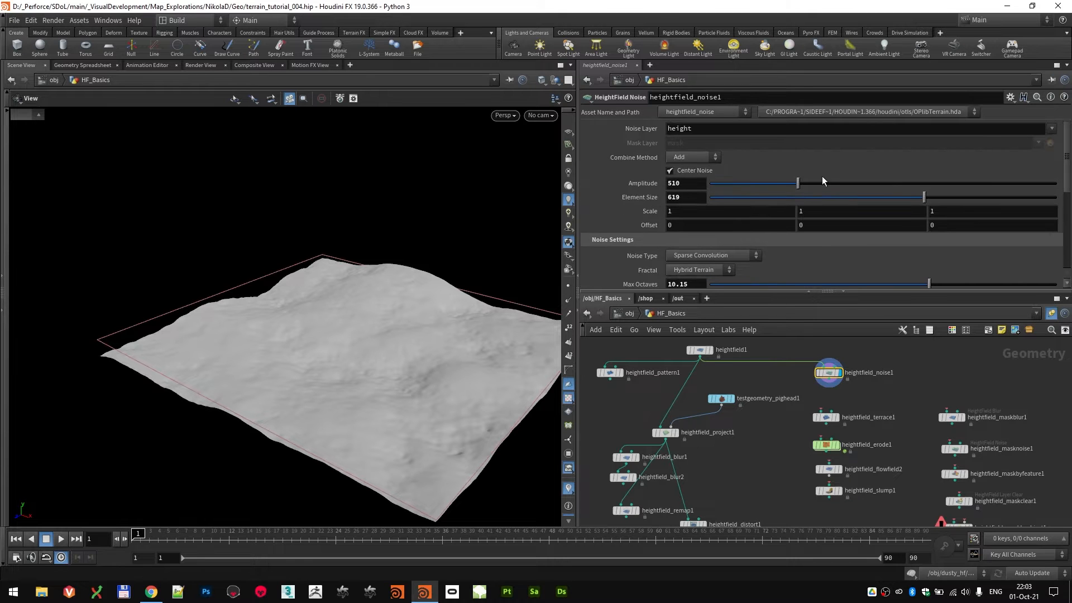
pyautogui.moveTo(822, 183); pyautogui.dragTo(922, 184)
pyautogui.moveTo(391, 342); pyautogui.dragTo(327, 342, button='right')
pyautogui.moveTo(327, 341); pyautogui.dragTo(352, 310)
# - Display the unconnected heightfield_terrace1, and examine heightfield_remap1's stepped terrain for comparison
pyautogui.scroll(3, 844, 401)
pyautogui.moveTo(840, 433)
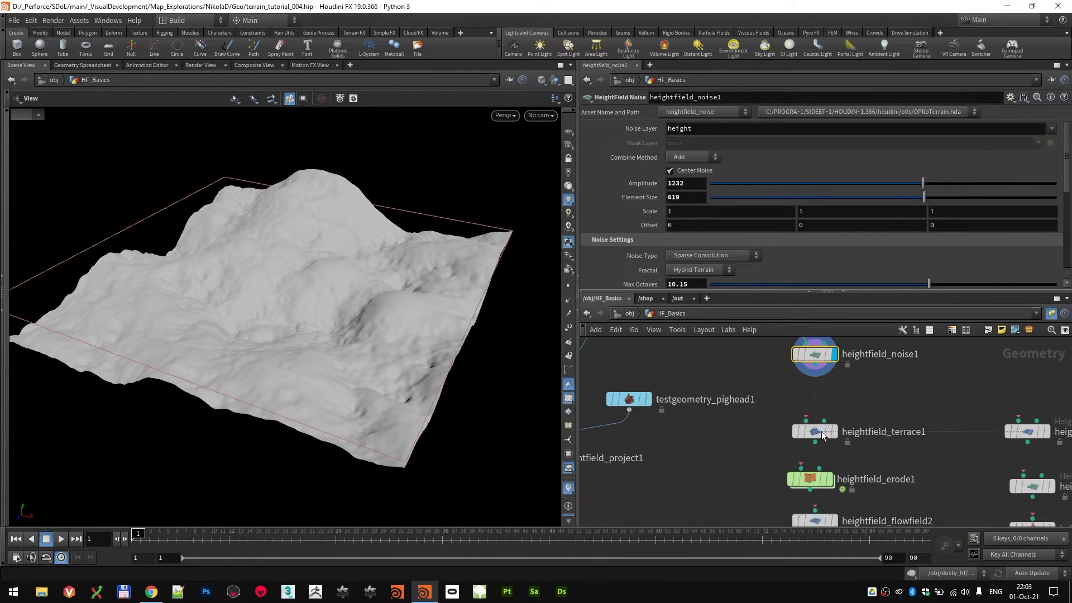
pyautogui.click(841, 432)
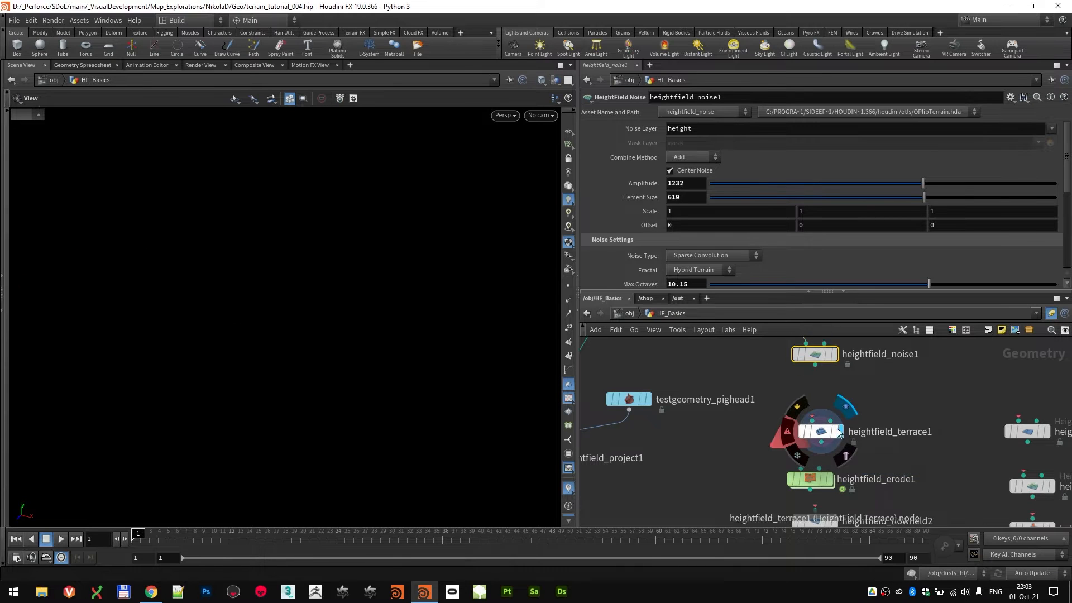
pyautogui.scroll(-3, 702, 443)
pyautogui.moveTo(655, 505); pyautogui.dragTo(736, 416, button='middle')
pyautogui.scroll(2, 710, 453)
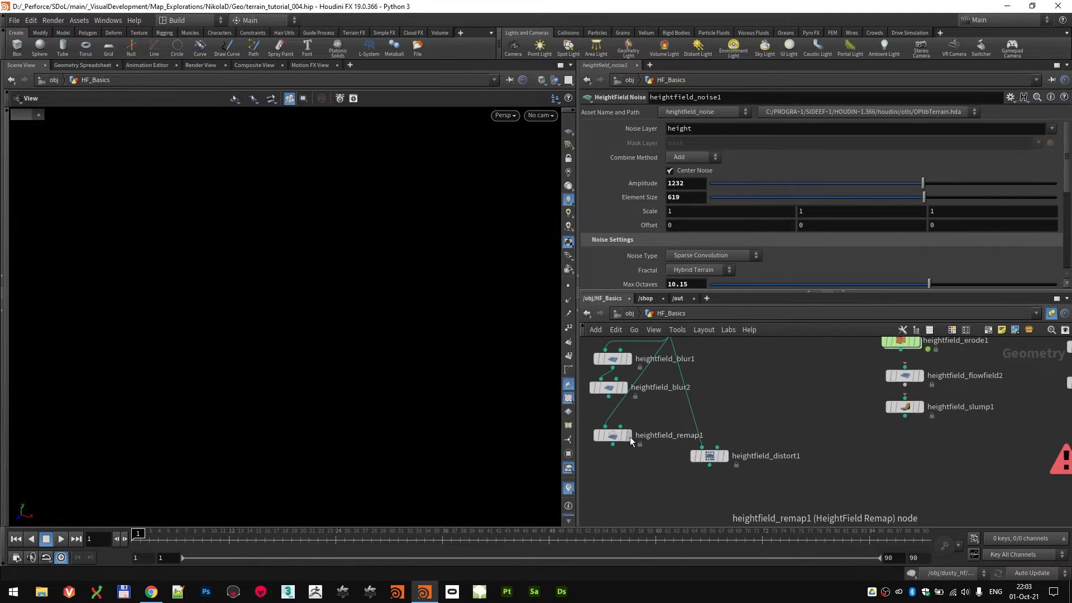
pyautogui.click(629, 434)
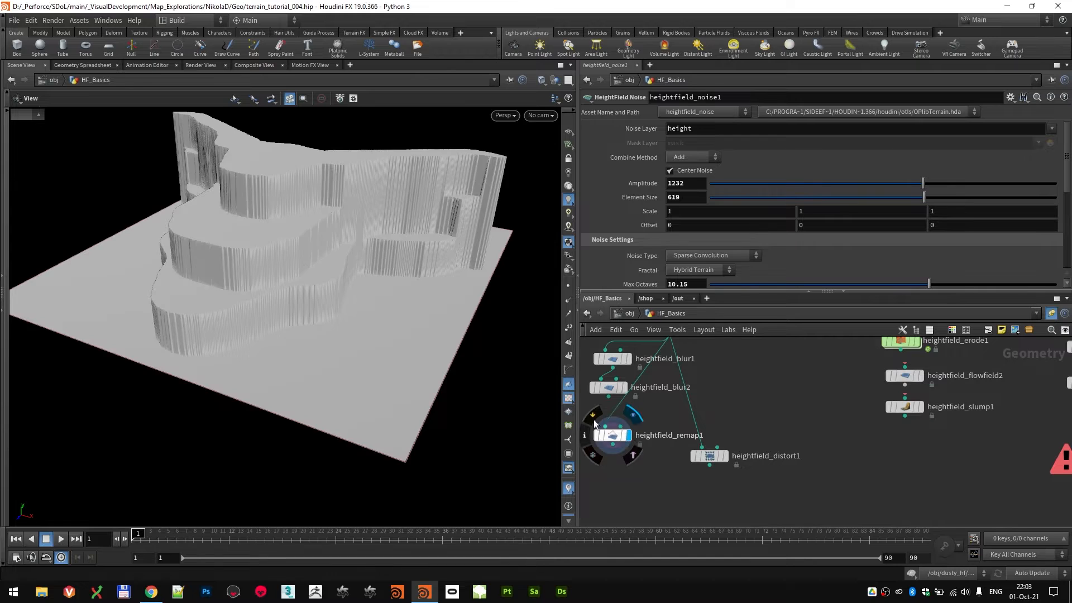
pyautogui.moveTo(280, 290); pyautogui.dragTo(214, 335)
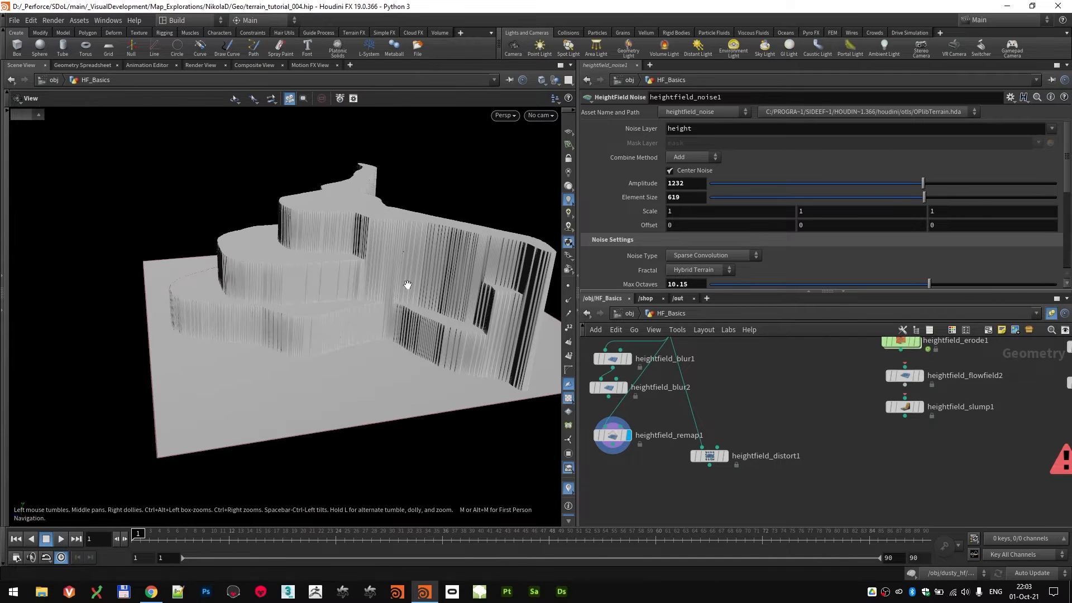
# - Connect heightfield_noise1's output to heightfield_terrace1's first input, display the terrace node and show its parameters
pyautogui.scroll(-2, 753, 353)
pyautogui.scroll(2, 805, 375)
pyautogui.moveTo(876, 339); pyautogui.dragTo(854, 470, button='middle')
pyautogui.scroll(2, 802, 414)
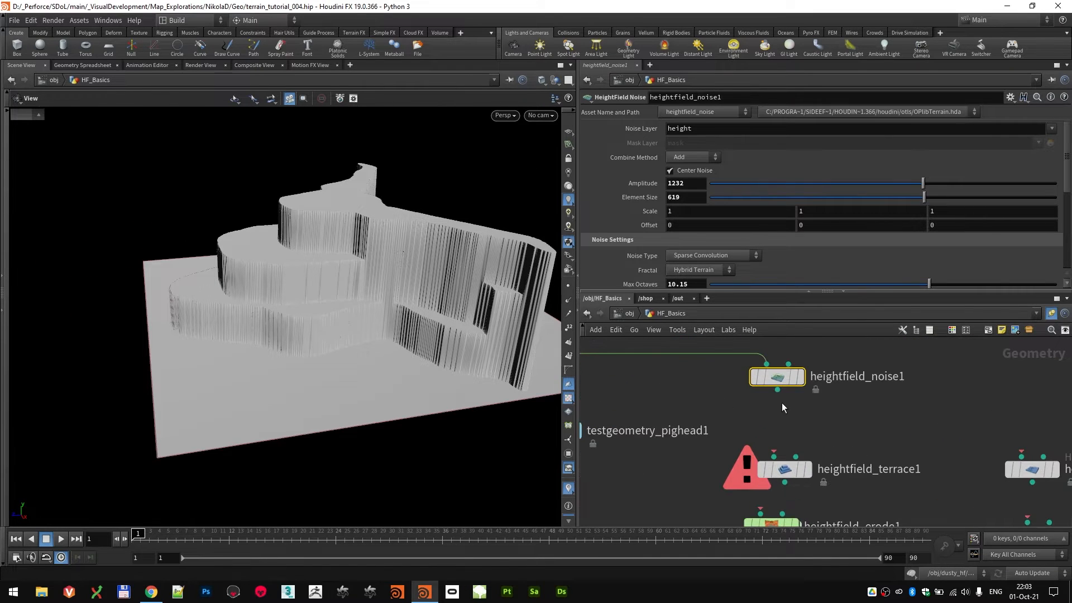
pyautogui.moveTo(777, 390); pyautogui.dragTo(774, 456)
pyautogui.press('r')
pyautogui.click(783, 471)
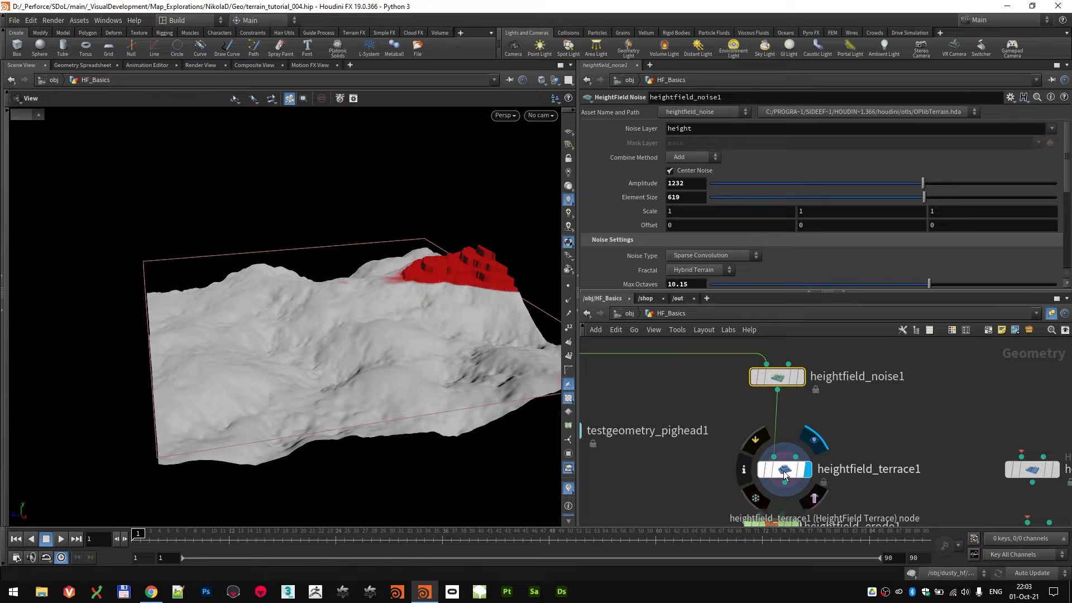
pyautogui.click(783, 471)
pyautogui.moveTo(324, 335); pyautogui.dragTo(352, 305)
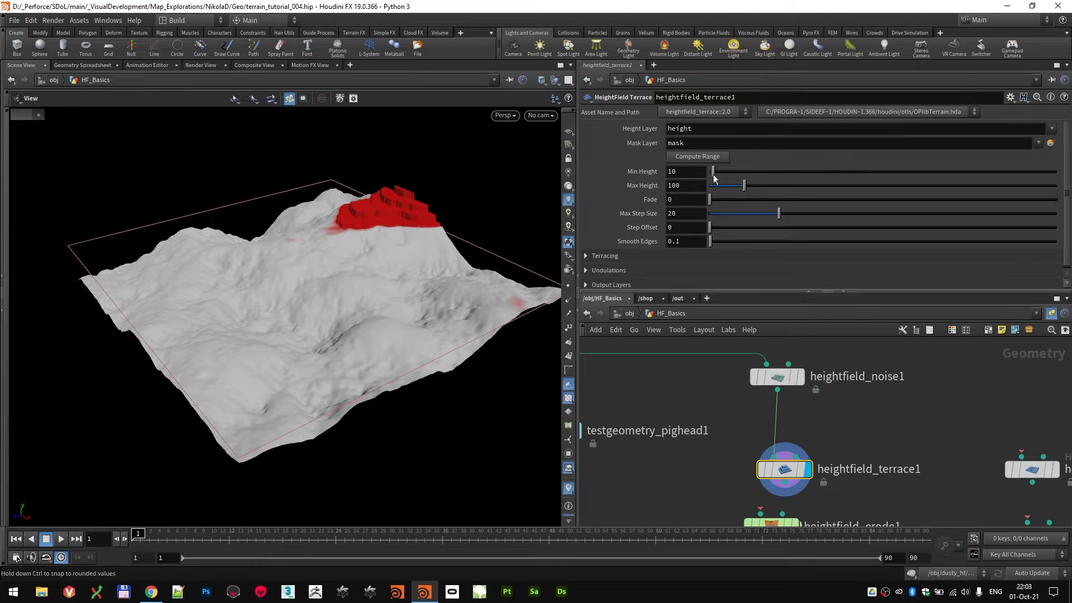
# - Try a Min Height of 9.999 and a Max Height of 294 on the terrace node, and replace them with the computed range
pyautogui.moveTo(686, 185); pyautogui.dragTo(690, 208, button='middle')
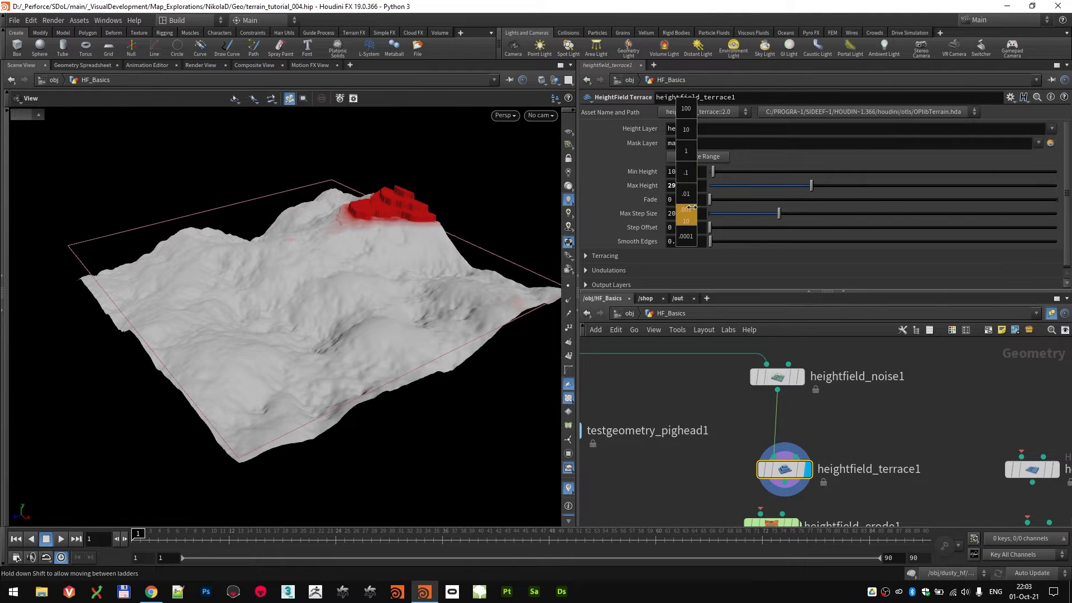
pyautogui.moveTo(590, 204); pyautogui.dragTo(699, 150, button='middle')
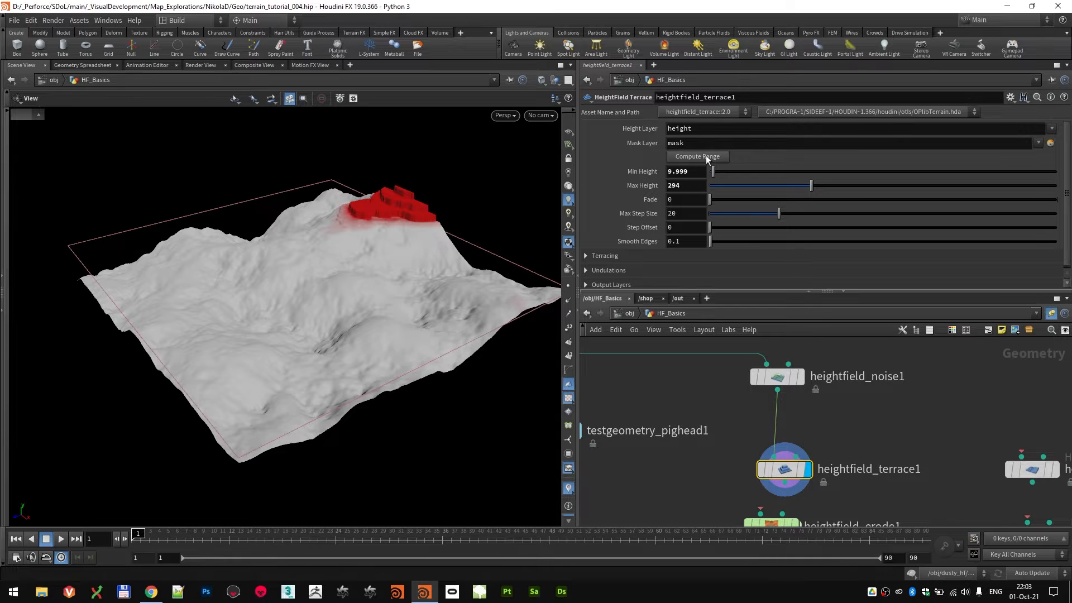
pyautogui.click(706, 156)
pyautogui.moveTo(419, 256); pyautogui.dragTo(369, 238)
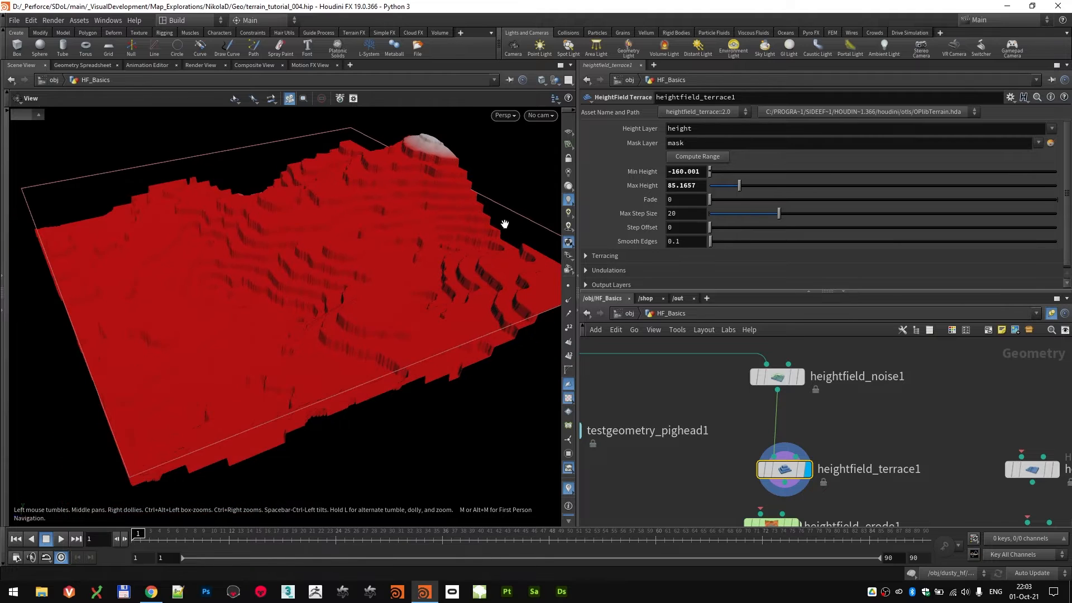
# - Try high and low Fade values on the terrace node, such as 0.855 and 0.019, and return Fade to 0
pyautogui.moveTo(734, 202); pyautogui.dragTo(950, 202)
pyautogui.moveTo(1050, 199); pyautogui.dragTo(1066, 197)
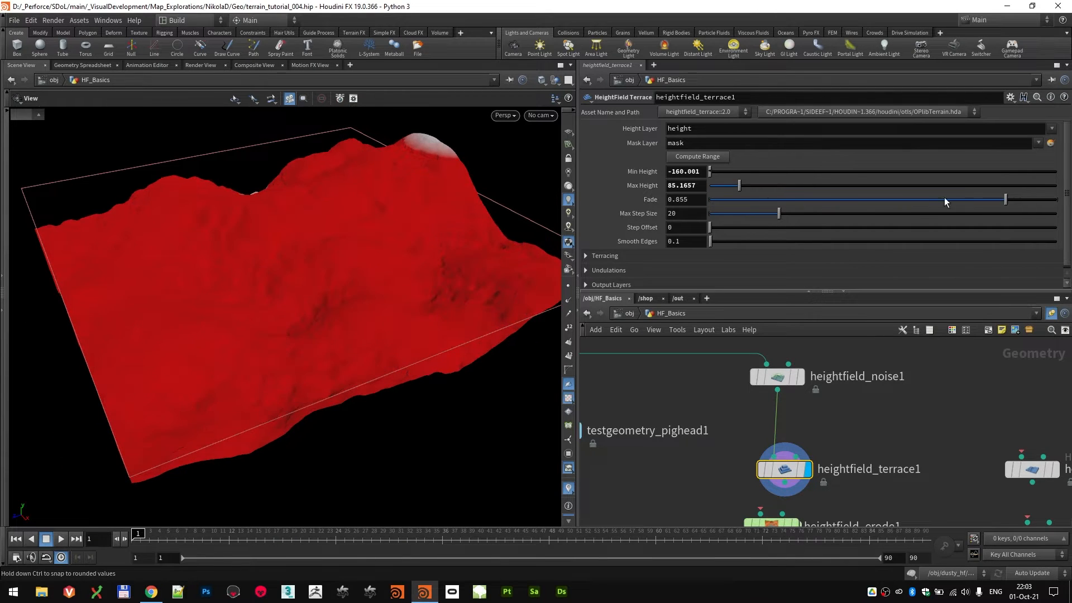
pyautogui.moveTo(945, 202); pyautogui.dragTo(901, 202)
pyautogui.moveTo(702, 193); pyautogui.dragTo(632, 186)
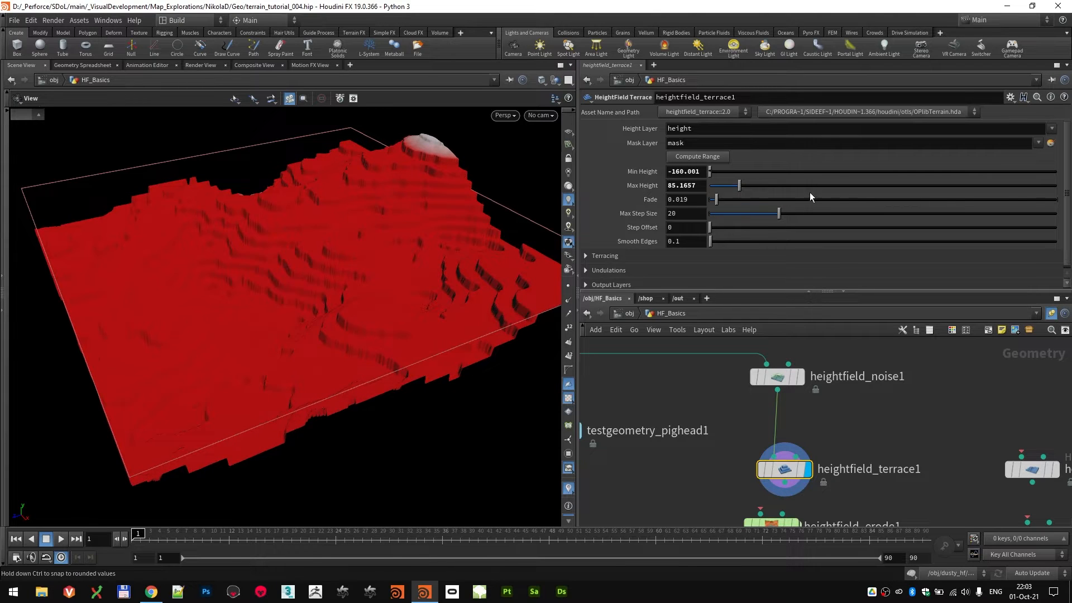
pyautogui.moveTo(809, 193); pyautogui.dragTo(1045, 199)
pyautogui.moveTo(877, 202); pyautogui.dragTo(673, 201)
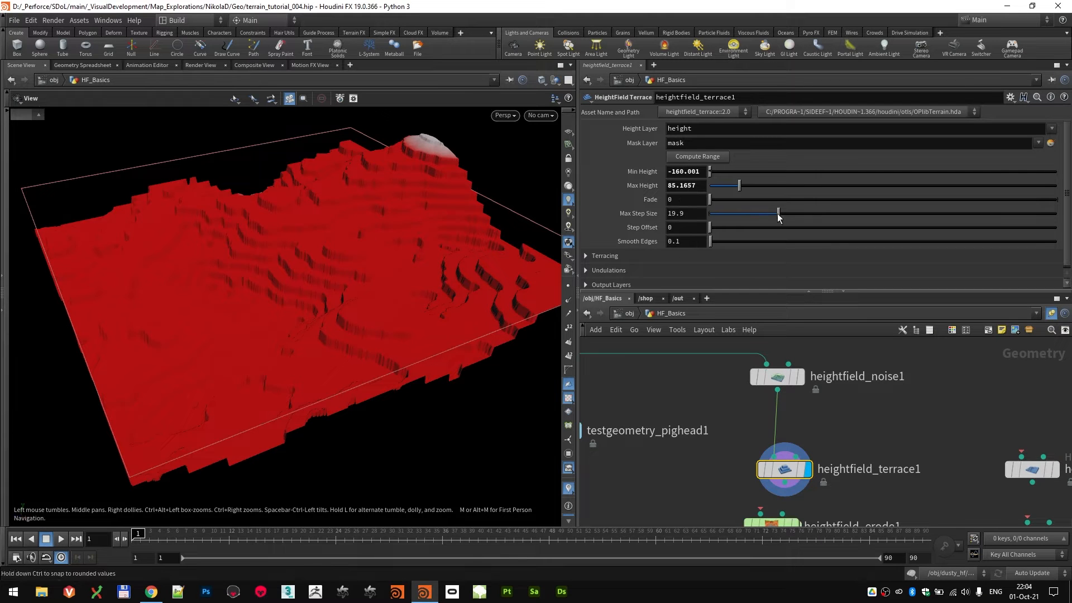
# - Set the terrace's Max Step Size to 9.6, expand its Terracing settings and collapse the Fade Ramp's point controls
pyautogui.moveTo(779, 217); pyautogui.dragTo(608, 234)
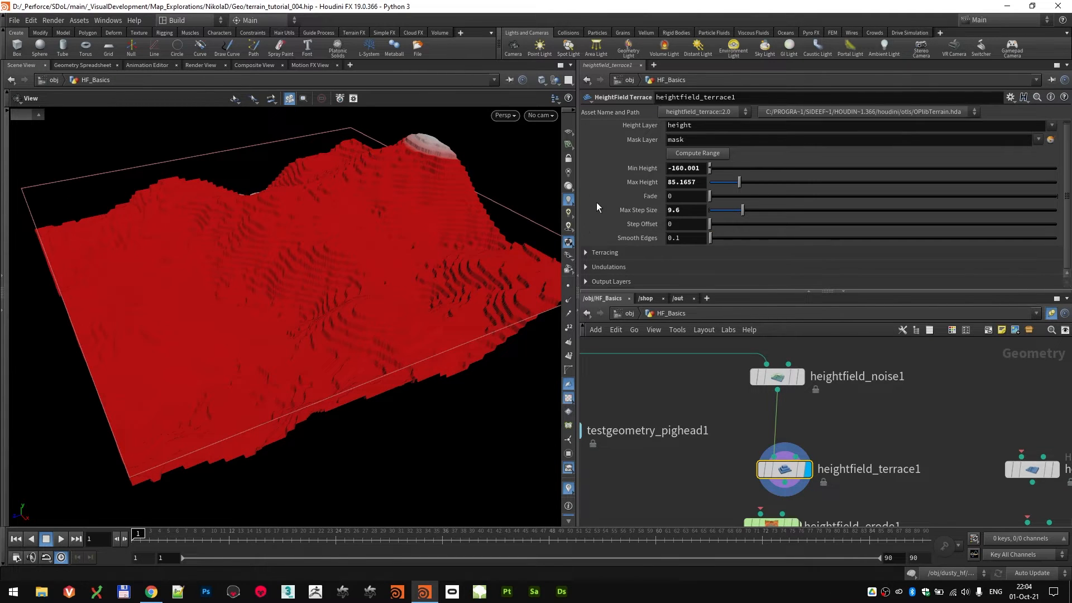
pyautogui.click(585, 255)
pyautogui.scroll(-3, 612, 199)
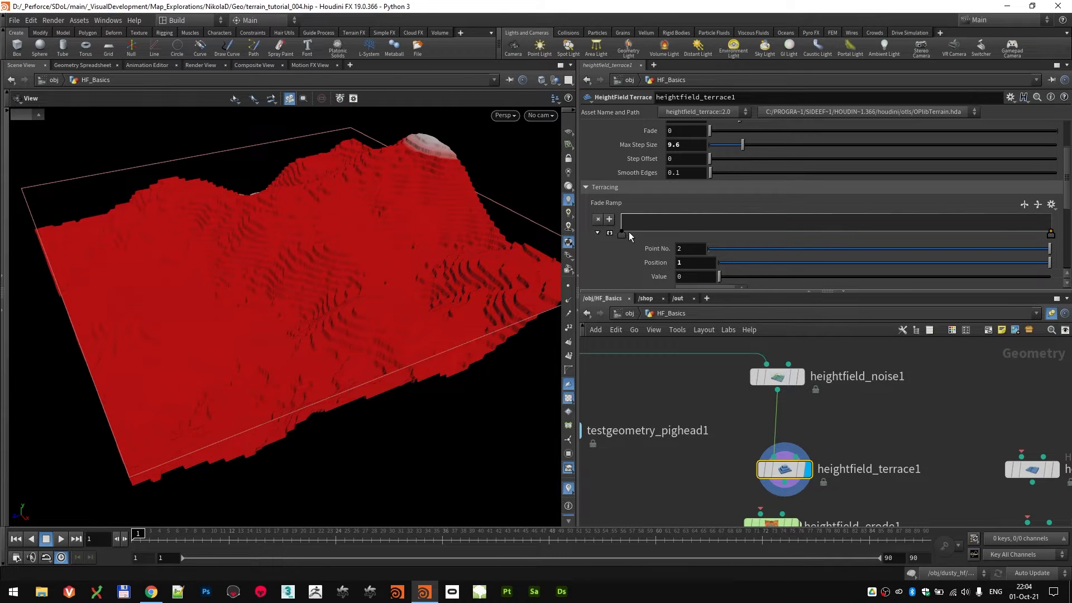
pyautogui.scroll(-4, 628, 234)
pyautogui.scroll(3, 617, 229)
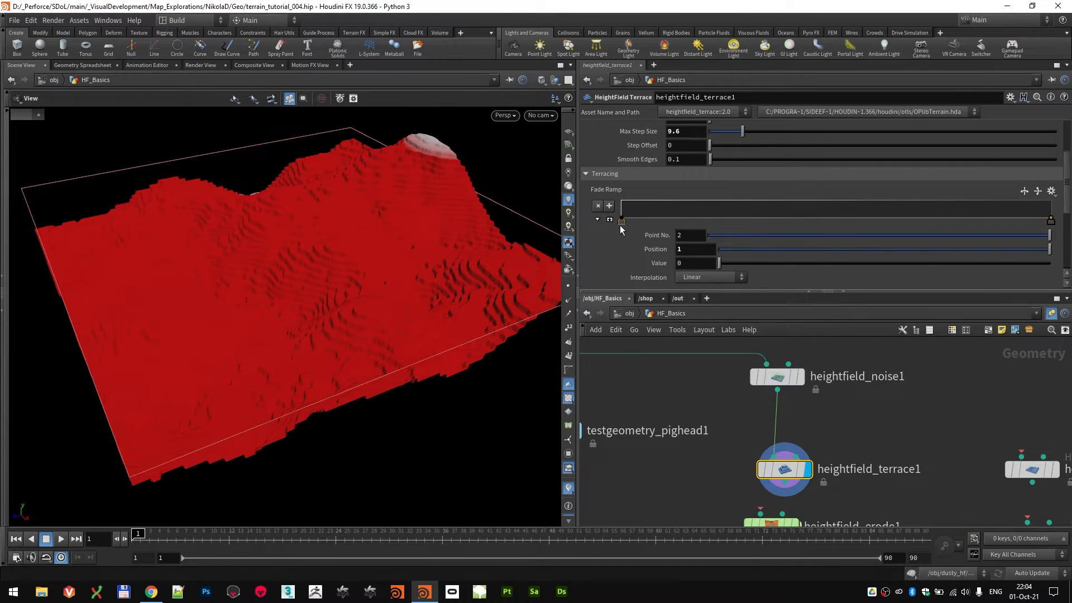
pyautogui.scroll(3, 620, 226)
pyautogui.scroll(-3, 592, 235)
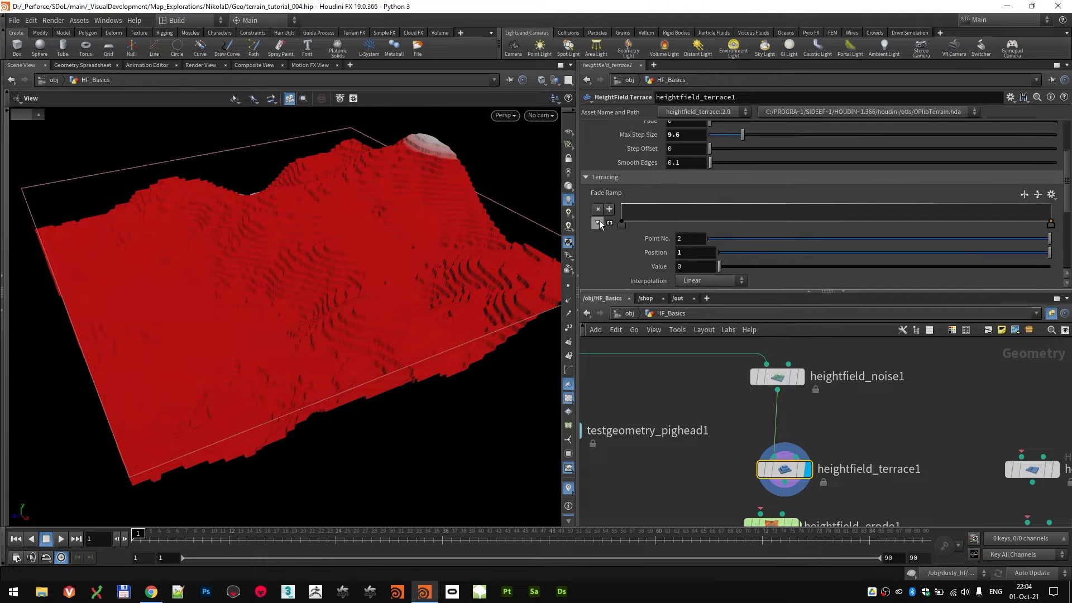
pyautogui.click(598, 223)
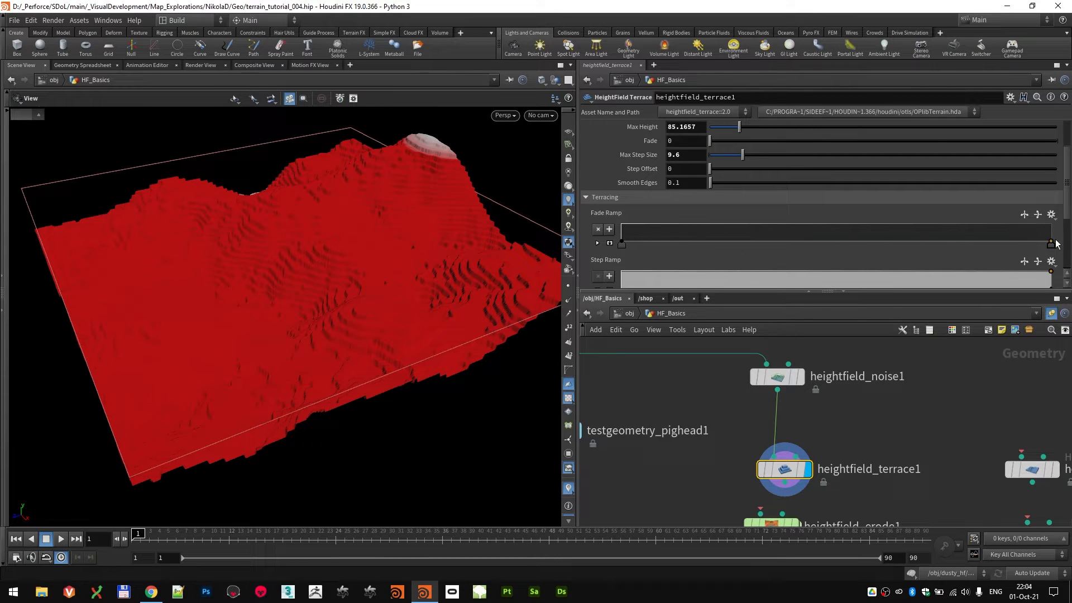
# - Apply the Linear preset to the terrace's Fade Ramp and examine how the steps fade across the terrain's height
pyautogui.click(1051, 216)
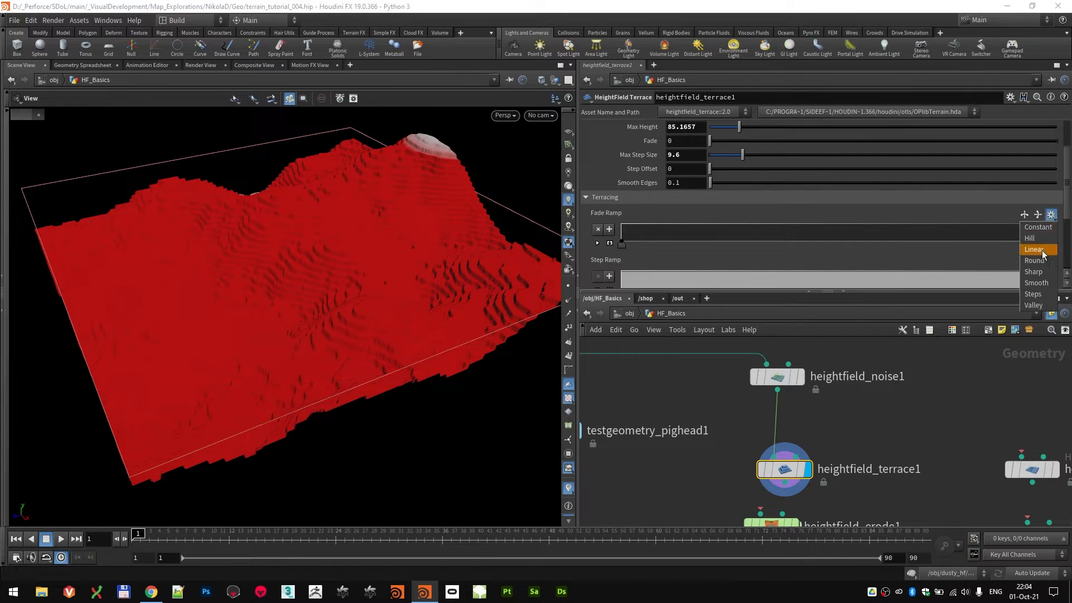
pyautogui.click(1033, 249)
pyautogui.scroll(5, 452, 211)
pyautogui.scroll(-5, 431, 209)
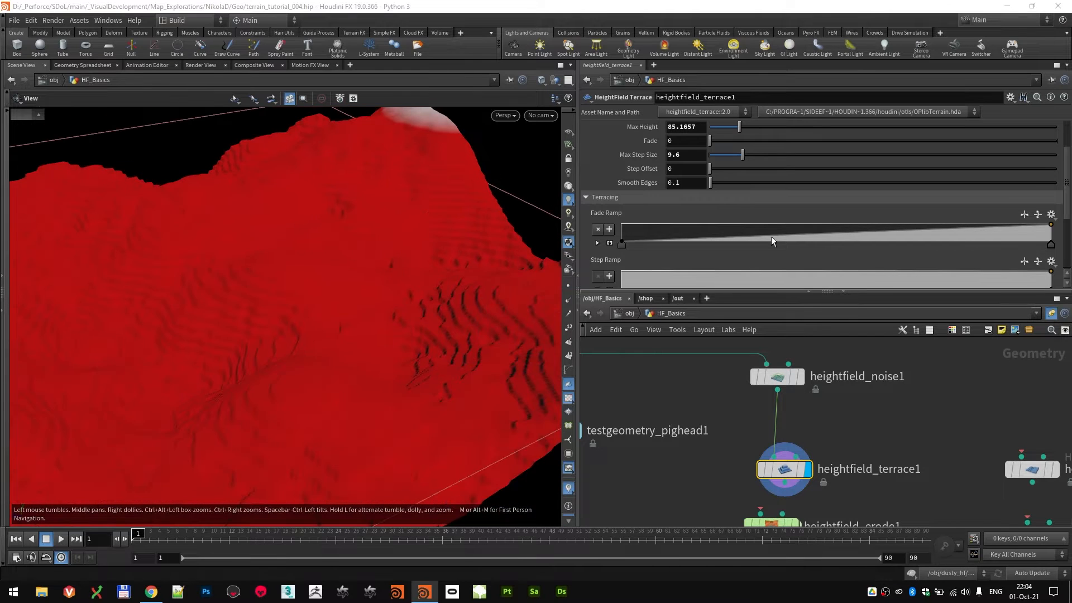
pyautogui.scroll(2, 717, 208)
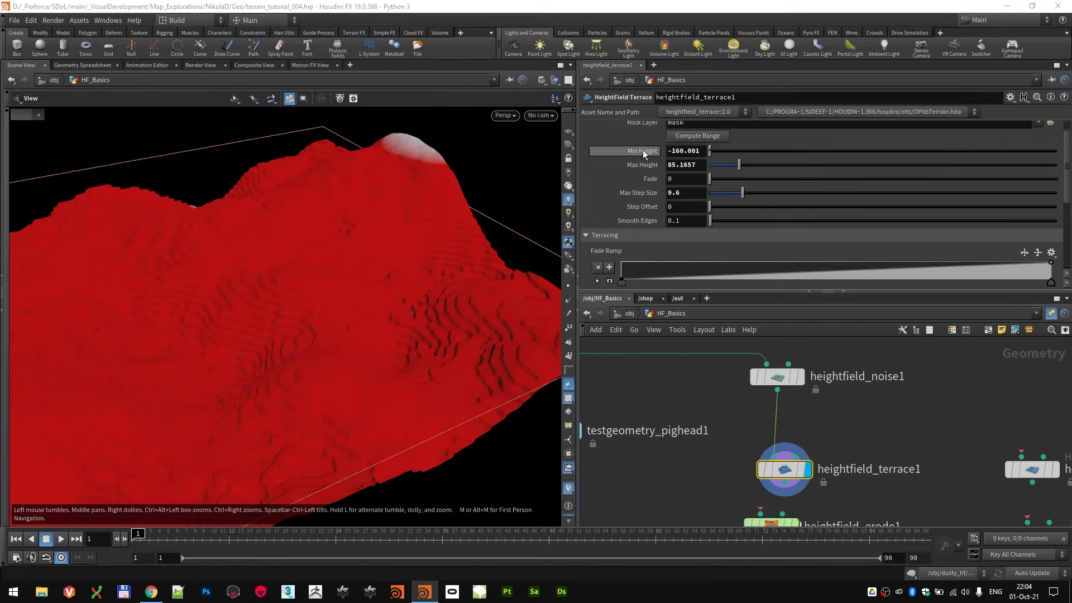
pyautogui.scroll(-2, 385, 274)
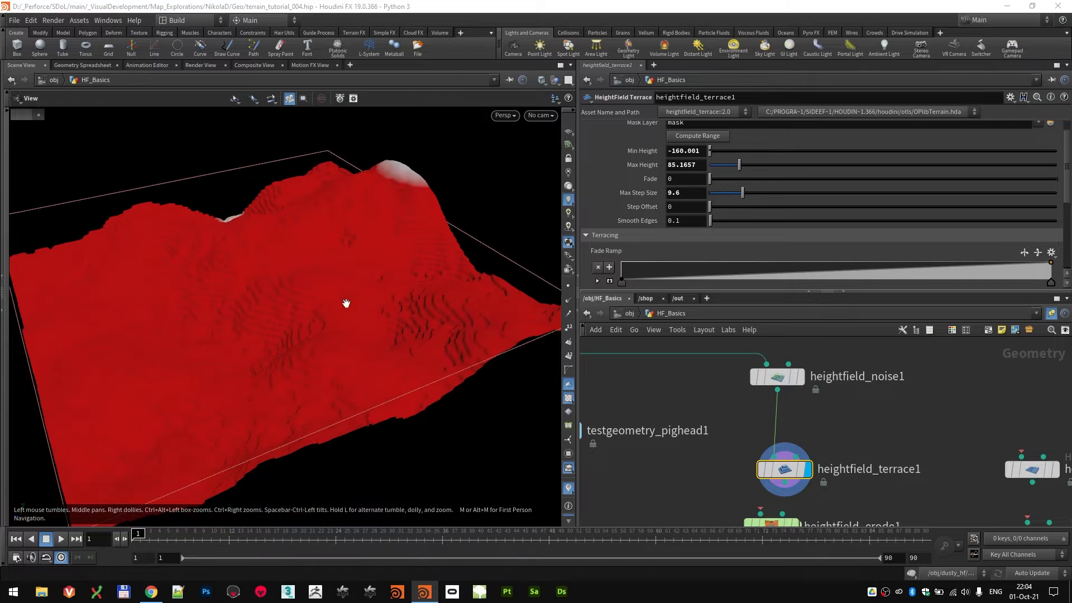
pyautogui.moveTo(345, 303); pyautogui.dragTo(409, 304)
pyautogui.scroll(2, 409, 303)
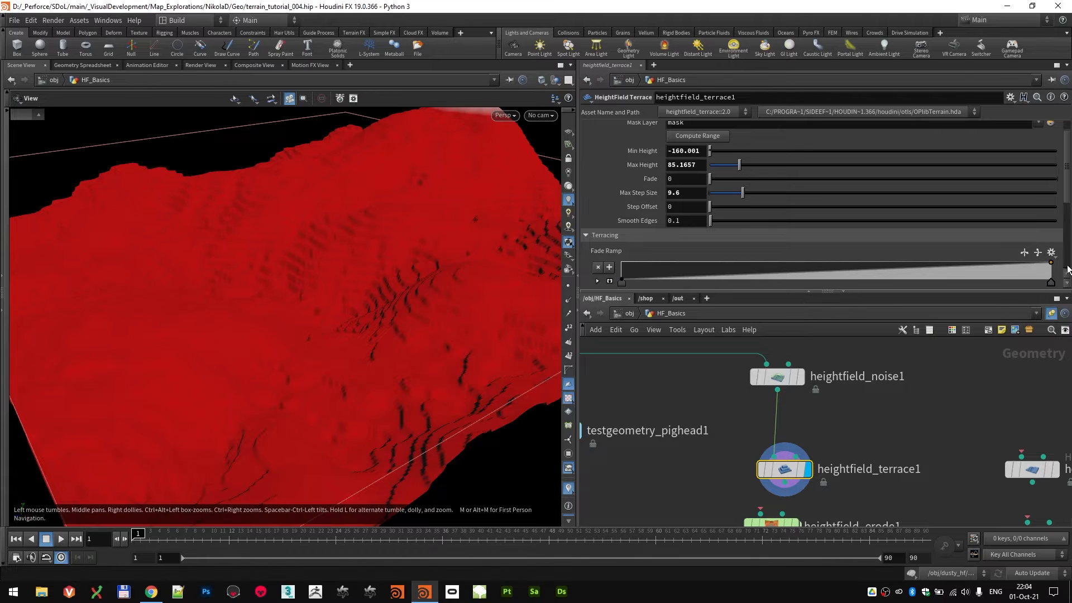
# - Apply the Hill preset to the terrace's Fade Ramp and examine how the steps are distributed across the terrain
pyautogui.scroll(5, 409, 286)
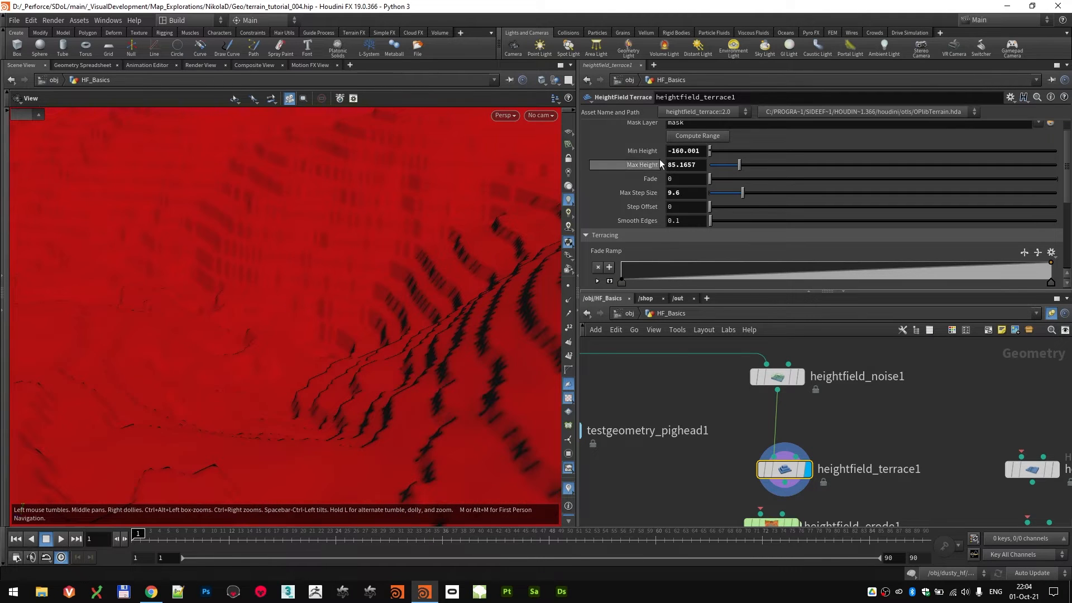
pyautogui.scroll(-6, 342, 332)
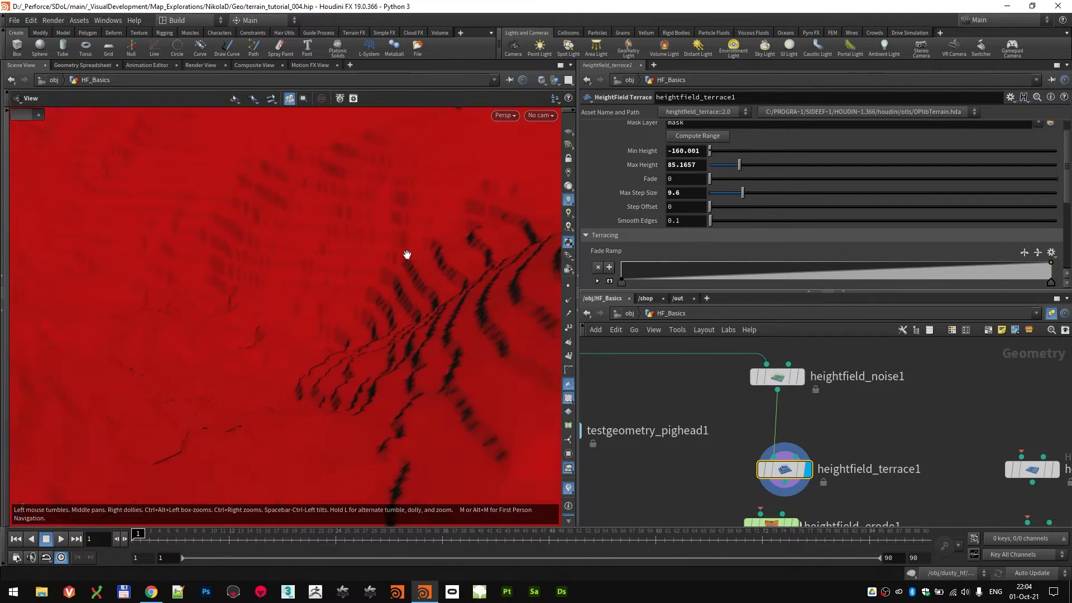
pyautogui.moveTo(433, 245); pyautogui.dragTo(433, 296)
pyautogui.click(1051, 252)
pyautogui.click(1034, 298)
pyautogui.scroll(5, 413, 335)
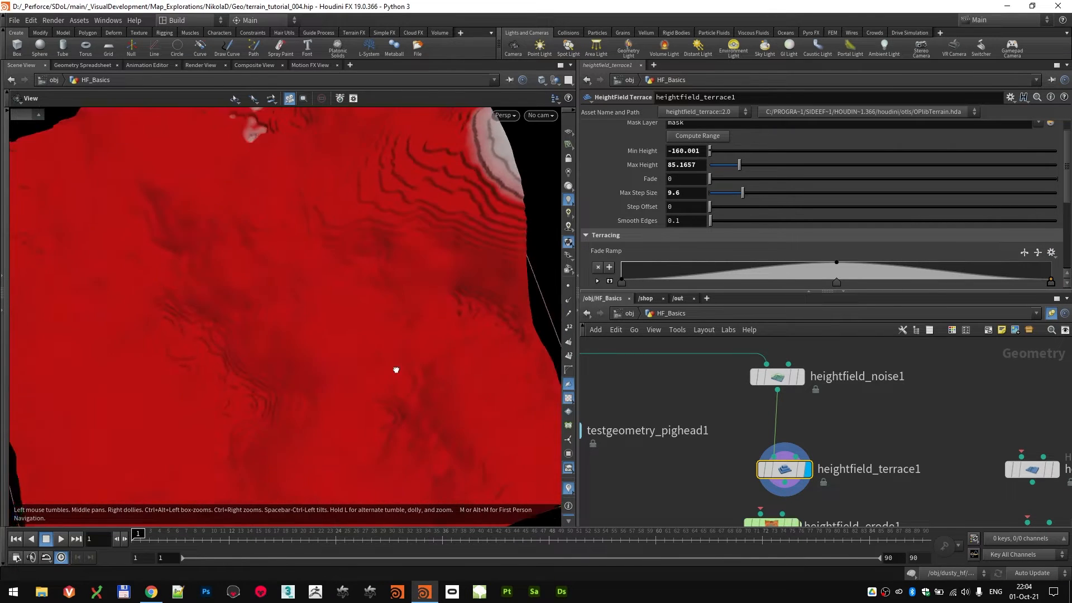
pyautogui.moveTo(396, 369); pyautogui.dragTo(402, 321)
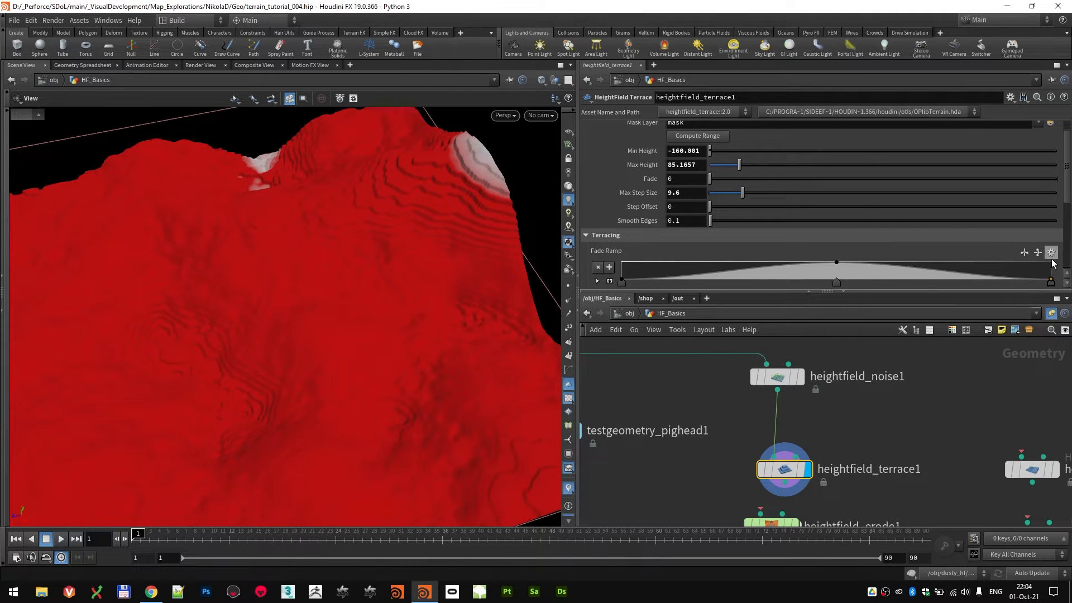
# - Delete the Fade Ramp's middle point and set the terrace's Max Step Size to 14.1
pyautogui.press('Delete')
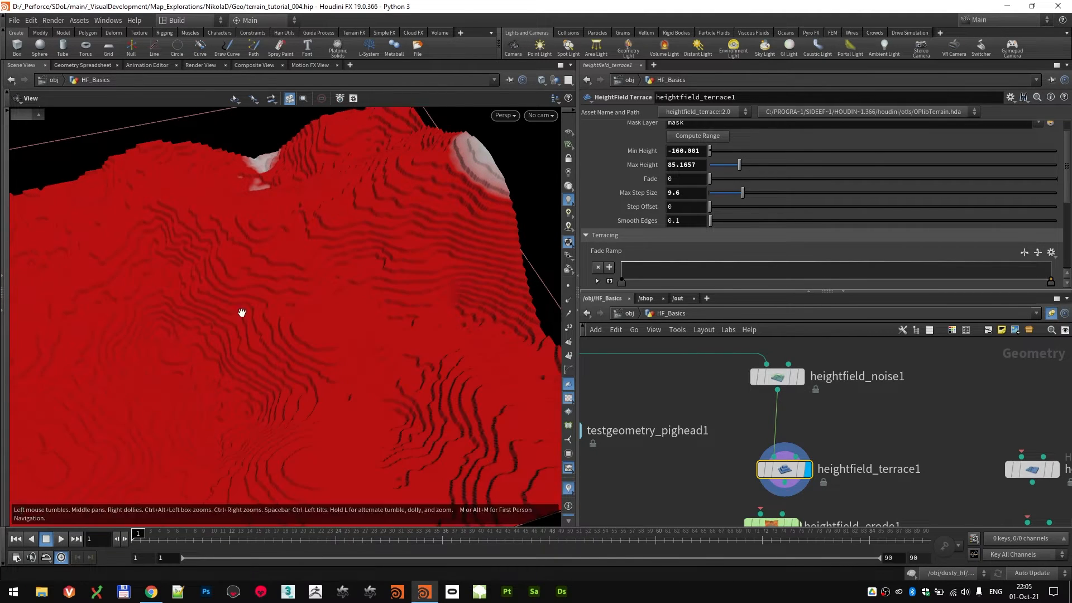
pyautogui.moveTo(335, 306); pyautogui.dragTo(363, 246)
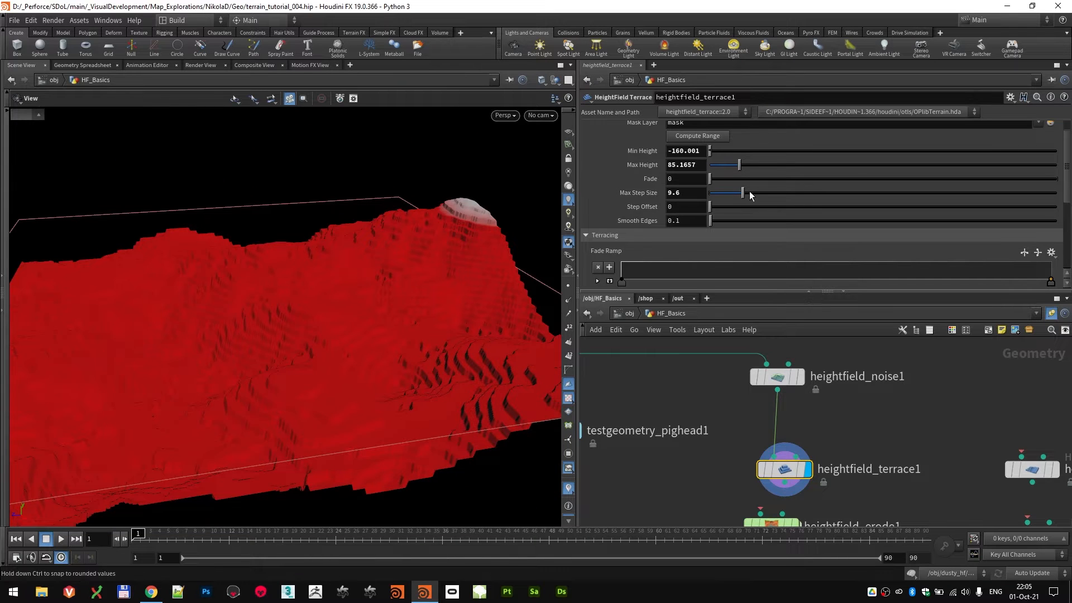
pyautogui.moveTo(746, 193)
pyautogui.mouseDown()
pyautogui.moveTo(734, 195)
pyautogui.moveTo(767, 200)
pyautogui.moveTo(759, 205)
pyautogui.mouseUp()
# - Try the Linear and Smooth presets on the terrace's Step Ramp and examine how they shape the steps
pyautogui.scroll(-5, 698, 223)
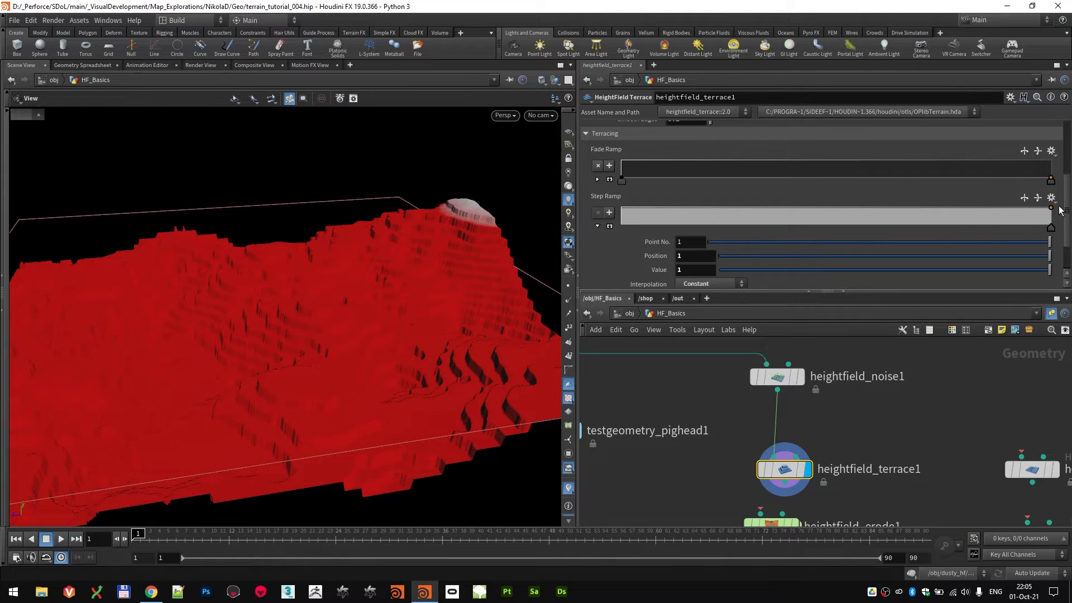
pyautogui.click(1052, 198)
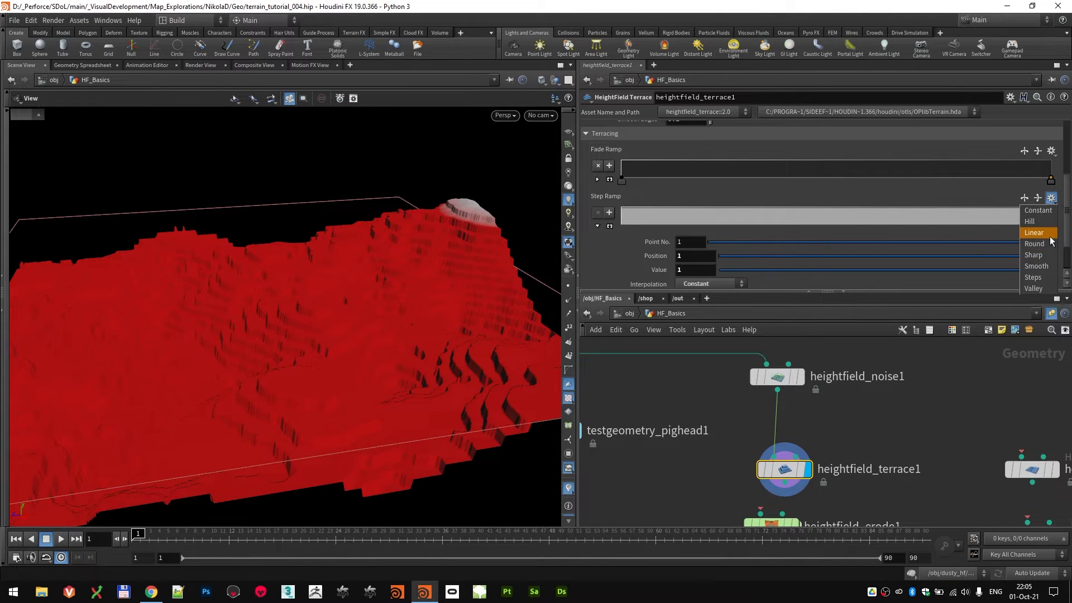
pyautogui.click(1048, 233)
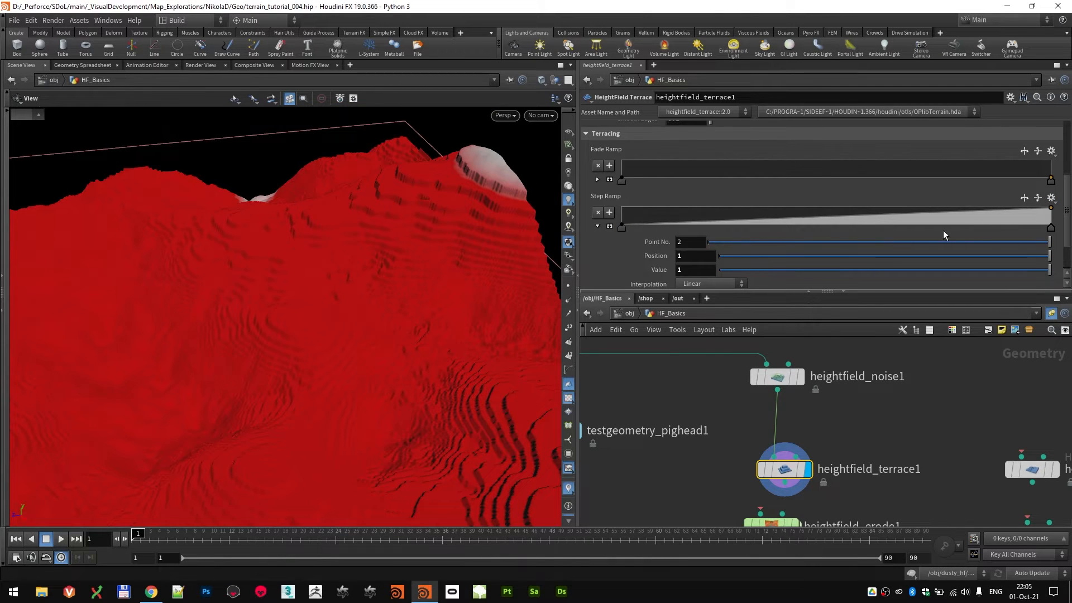
pyautogui.moveTo(530, 346); pyautogui.dragTo(283, 349)
pyautogui.moveTo(320, 307); pyautogui.dragTo(256, 390)
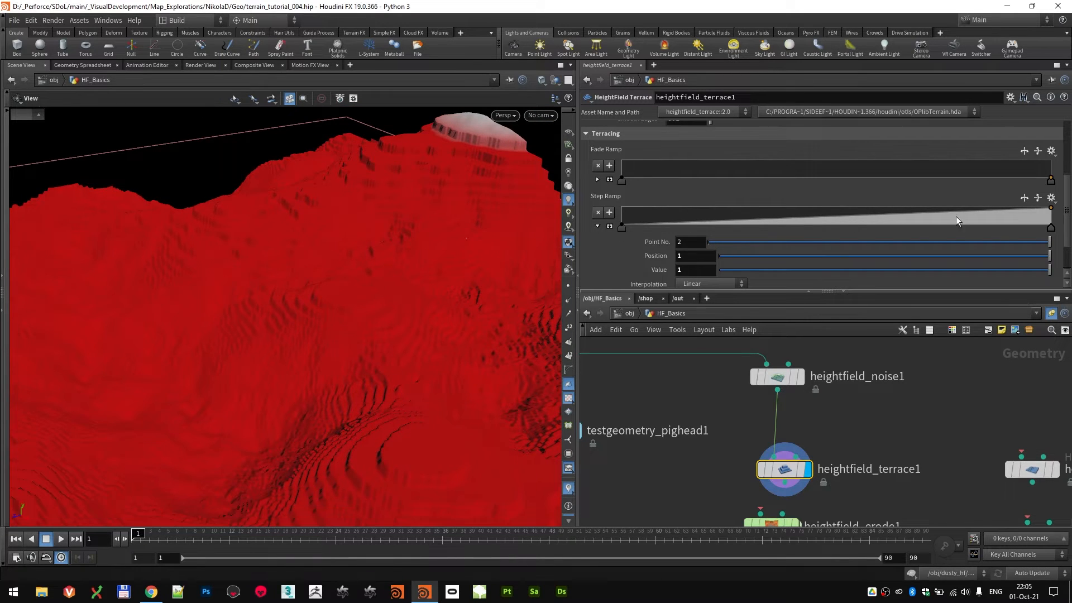
pyautogui.scroll(3, 866, 227)
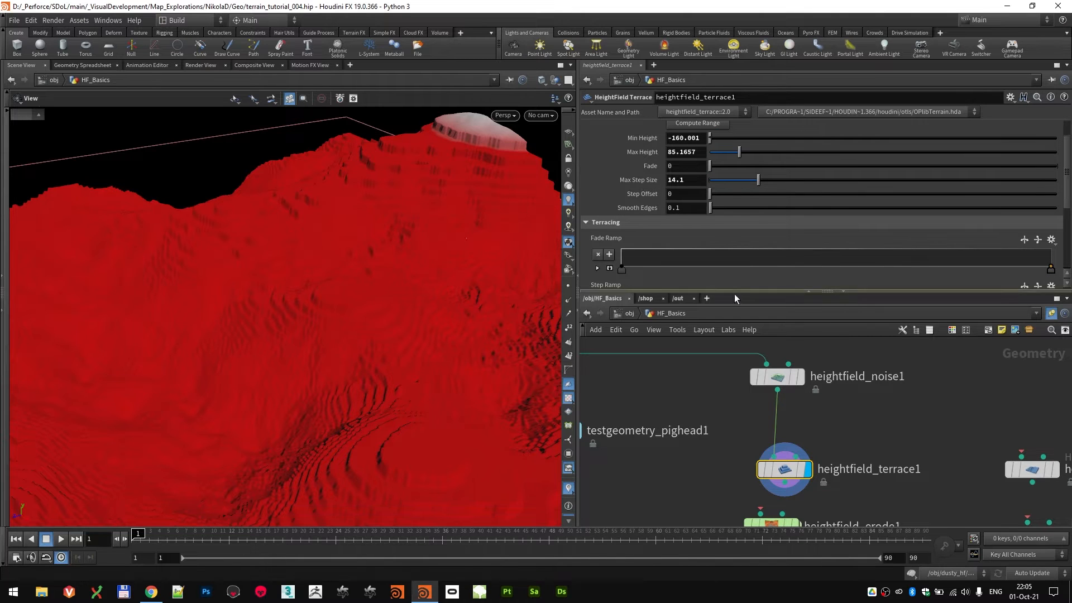
pyautogui.moveTo(371, 301)
pyautogui.mouseDown()
pyautogui.moveTo(376, 321)
pyautogui.moveTo(377, 310)
pyautogui.mouseUp()
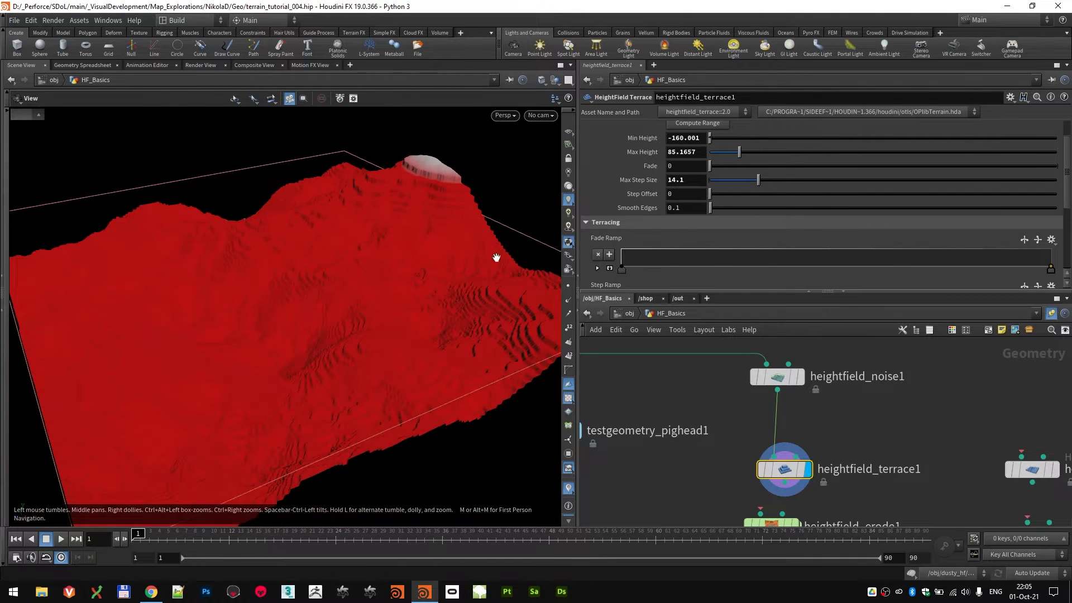
pyautogui.scroll(-3, 867, 207)
pyautogui.click(1050, 212)
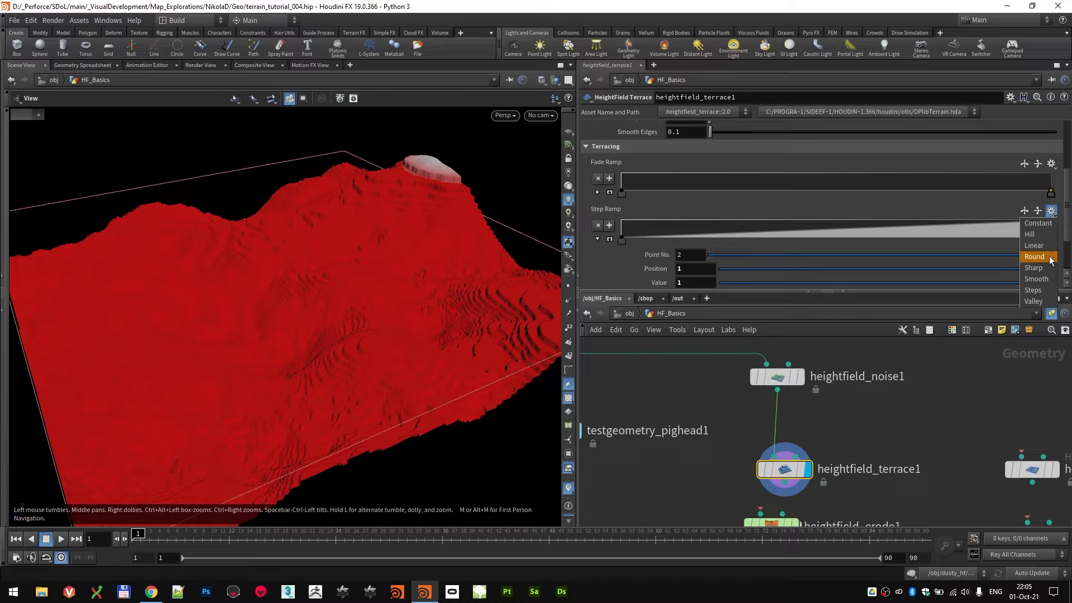
pyautogui.click(1047, 281)
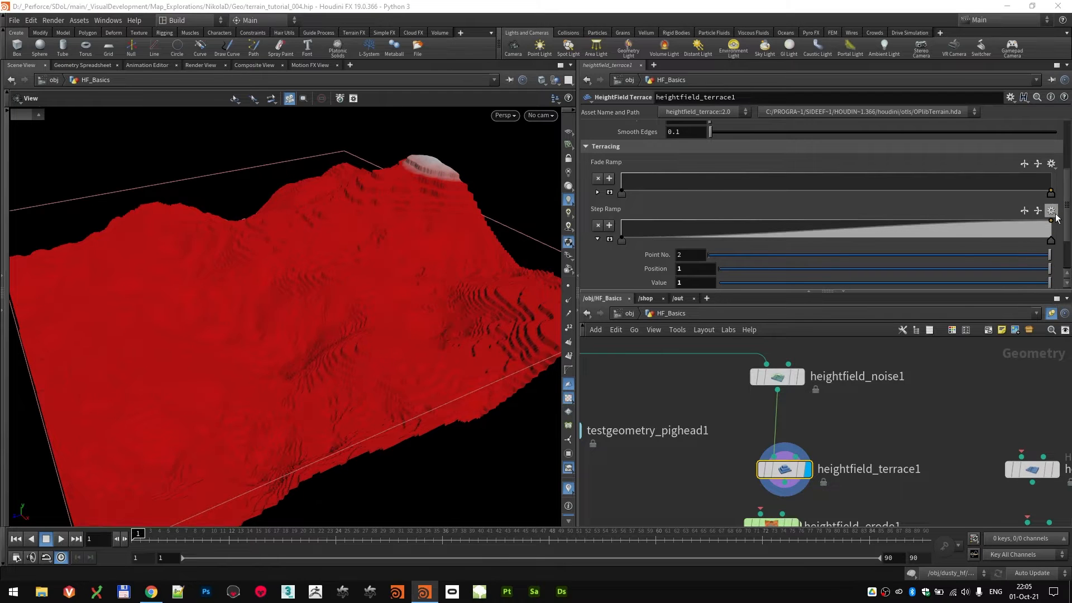
# - Apply the Valley preset to the terrace's Step Ramp, examine the terrain, and invert the ramp's values
pyautogui.click(1054, 214)
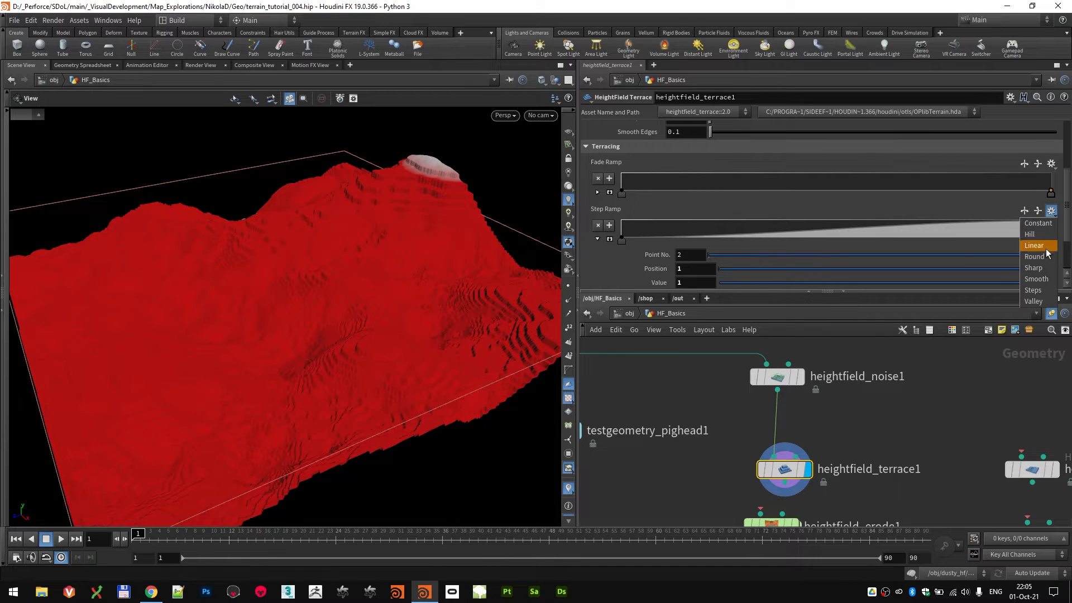
pyautogui.click(1042, 294)
pyautogui.moveTo(383, 299); pyautogui.dragTo(307, 328)
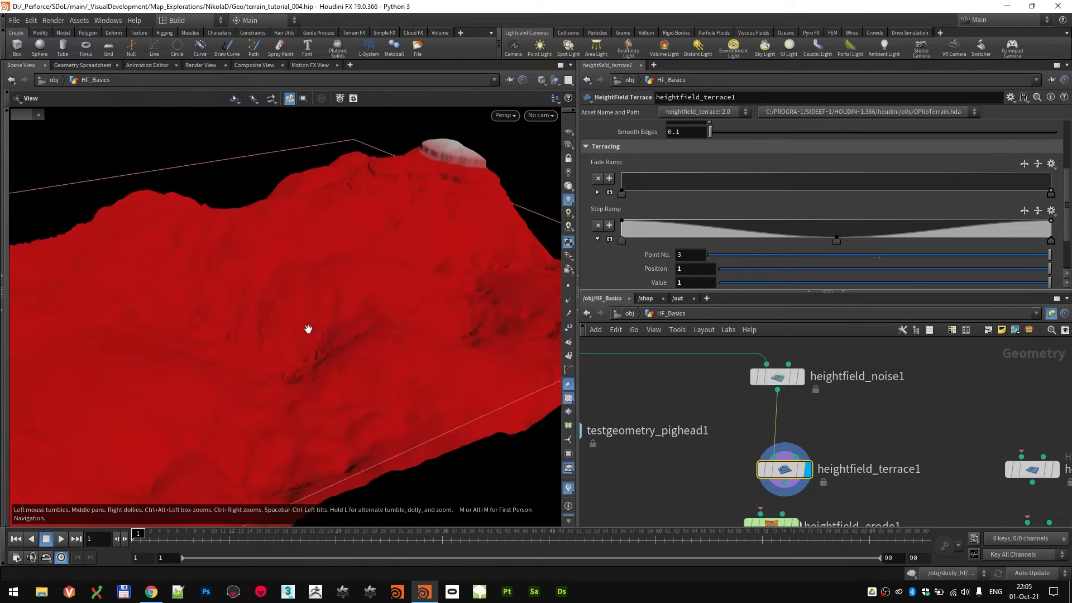
pyautogui.click(1038, 212)
# - Set the terrace's Undulations Type to Standard with an Amplitude of 81 and an Element Size of 32, and examine the steps
pyautogui.scroll(-3, 760, 215)
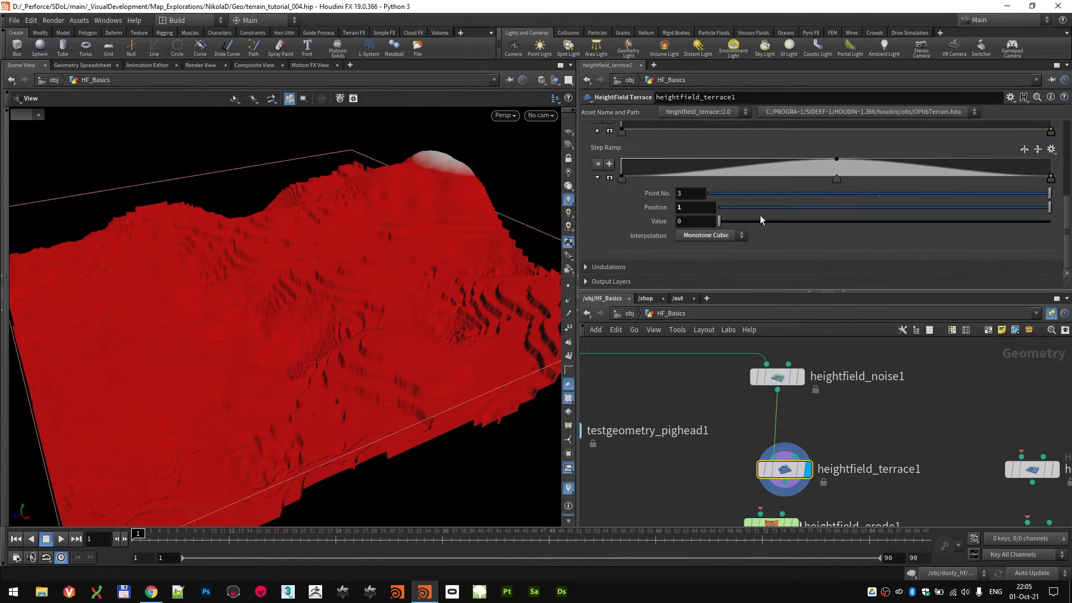
pyautogui.click(585, 268)
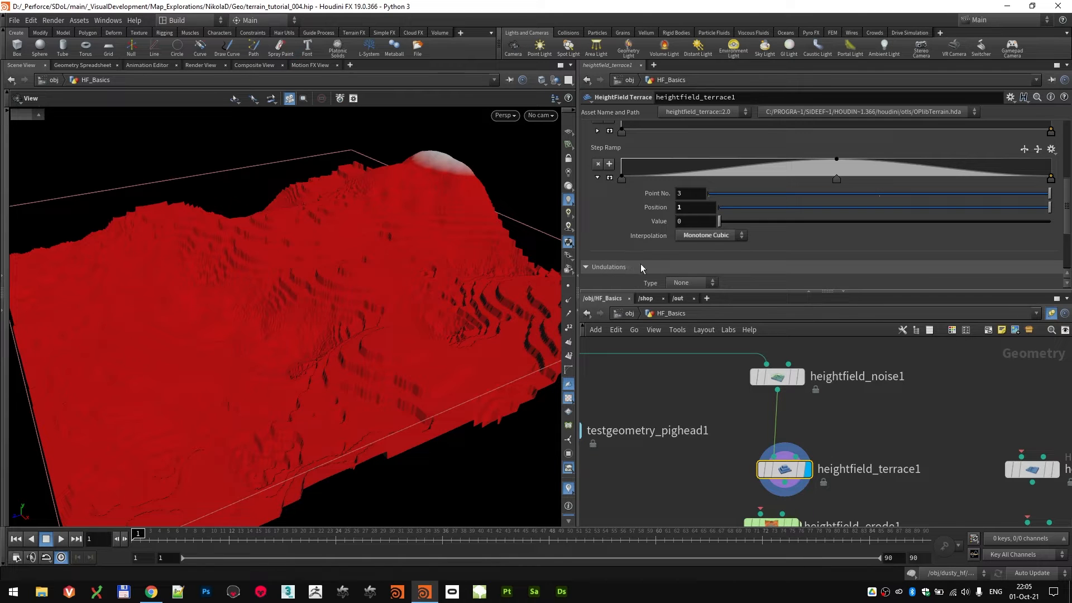
pyautogui.scroll(-3, 641, 264)
pyautogui.click(690, 215)
pyautogui.click(688, 232)
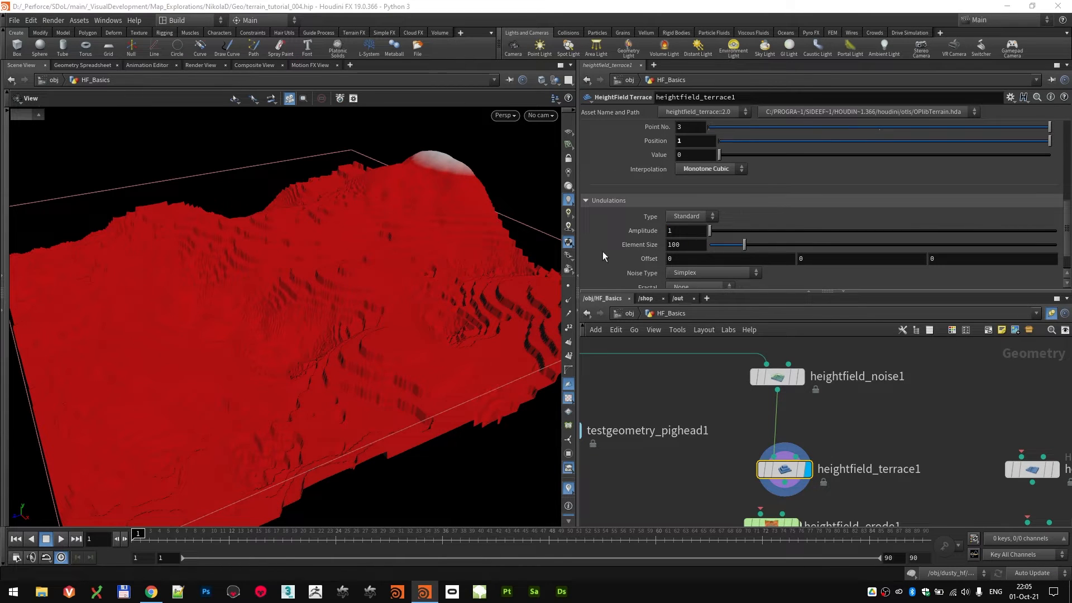
pyautogui.scroll(10, 306, 292)
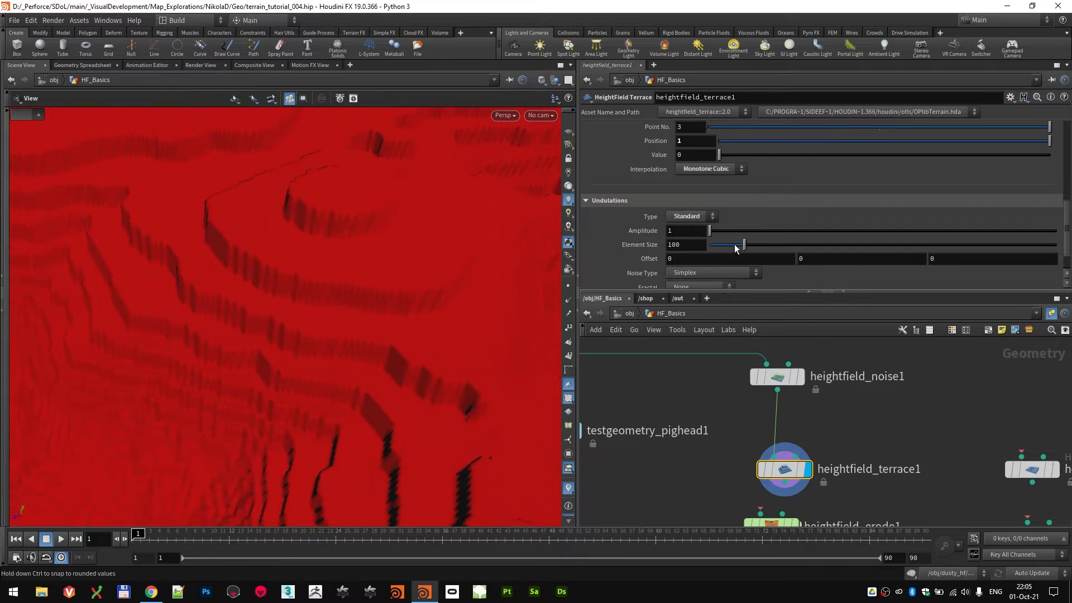
pyautogui.moveTo(726, 231)
pyautogui.mouseDown()
pyautogui.moveTo(759, 229)
pyautogui.moveTo(729, 235)
pyautogui.moveTo(730, 245)
pyautogui.moveTo(723, 231)
pyautogui.mouseUp()
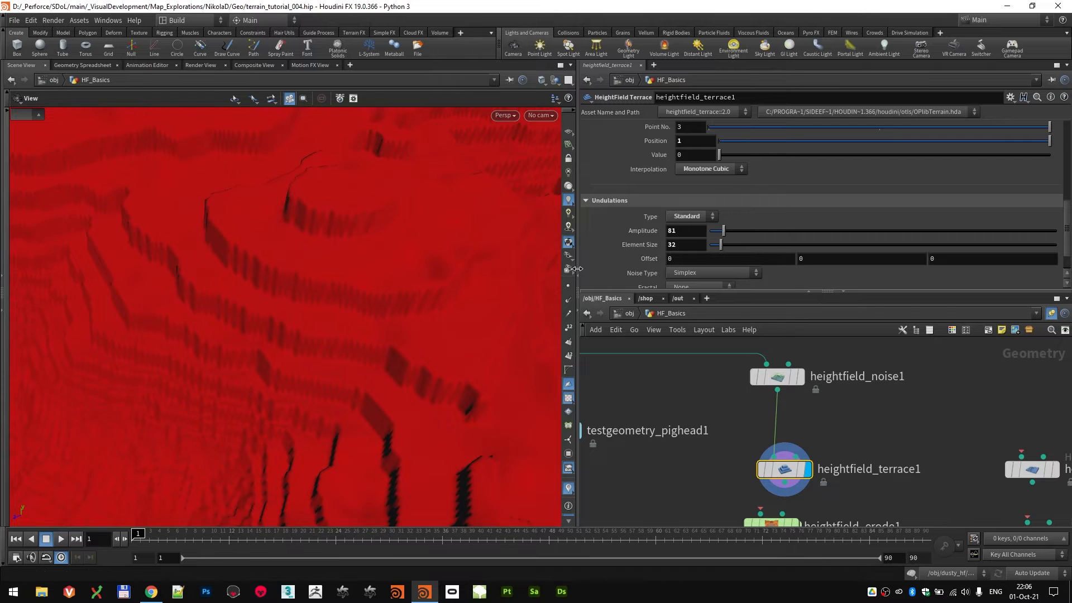
pyautogui.moveTo(347, 256)
pyautogui.mouseDown()
pyautogui.moveTo(361, 227)
pyautogui.moveTo(330, 261)
pyautogui.moveTo(337, 327)
pyautogui.moveTo(388, 270)
pyautogui.moveTo(339, 304)
pyautogui.moveTo(368, 285)
pyautogui.moveTo(366, 368)
pyautogui.moveTo(419, 291)
pyautogui.moveTo(350, 340)
pyautogui.moveTo(335, 299)
pyautogui.moveTo(284, 323)
pyautogui.moveTo(349, 298)
pyautogui.moveTo(353, 269)
pyautogui.mouseUp()
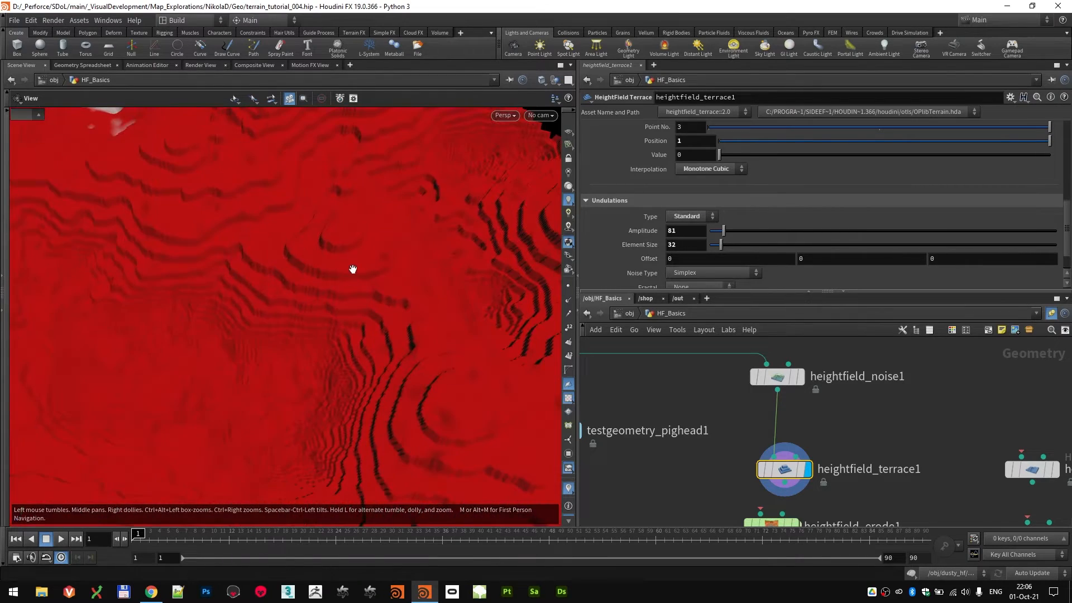
# - Return the terrace's Undulations Type to None
pyautogui.click(692, 216)
pyautogui.click(689, 219)
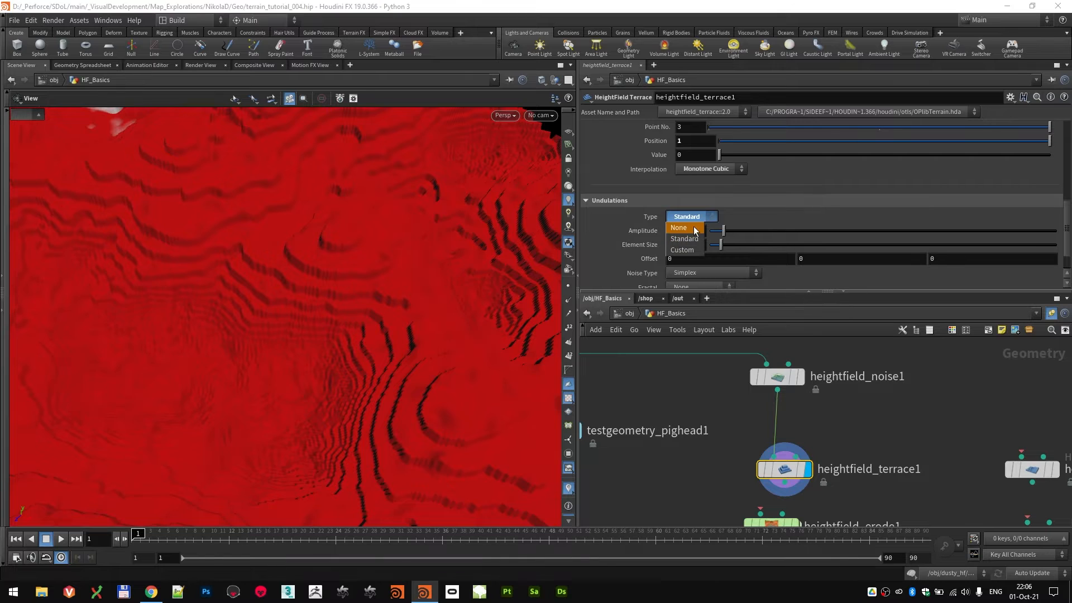
pyautogui.scroll(-2, 800, 221)
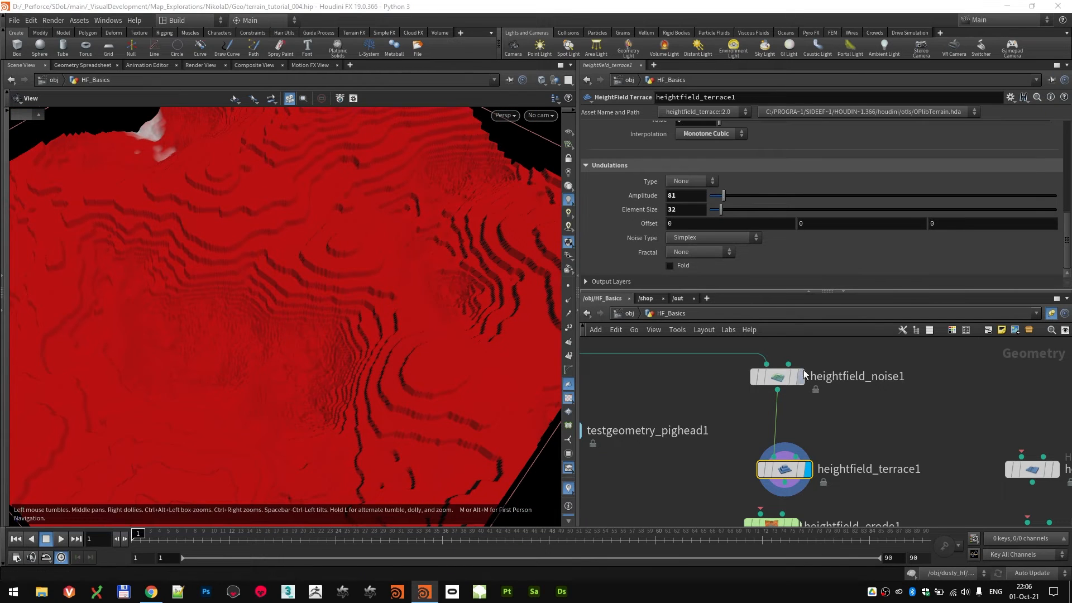
# - Connect the terrace node's output to heightfield_erode1, and select and display the erode node
pyautogui.scroll(-5, 889, 437)
pyautogui.hscroll(2, 759, 402)
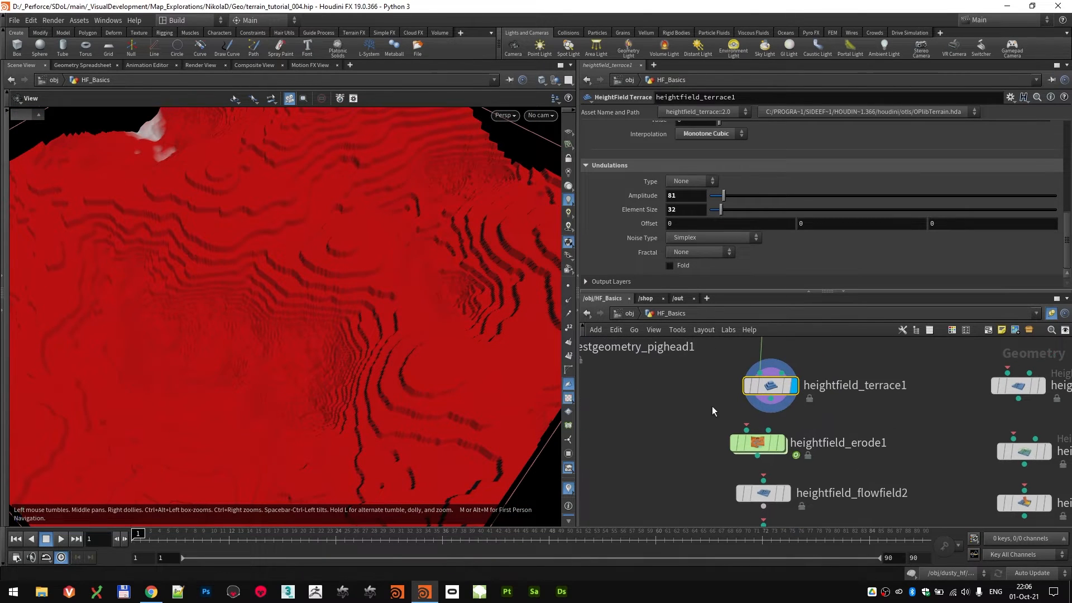
pyautogui.moveTo(896, 445); pyautogui.dragTo(891, 360, button='middle')
pyautogui.moveTo(760, 394); pyautogui.dragTo(738, 444, button='middle')
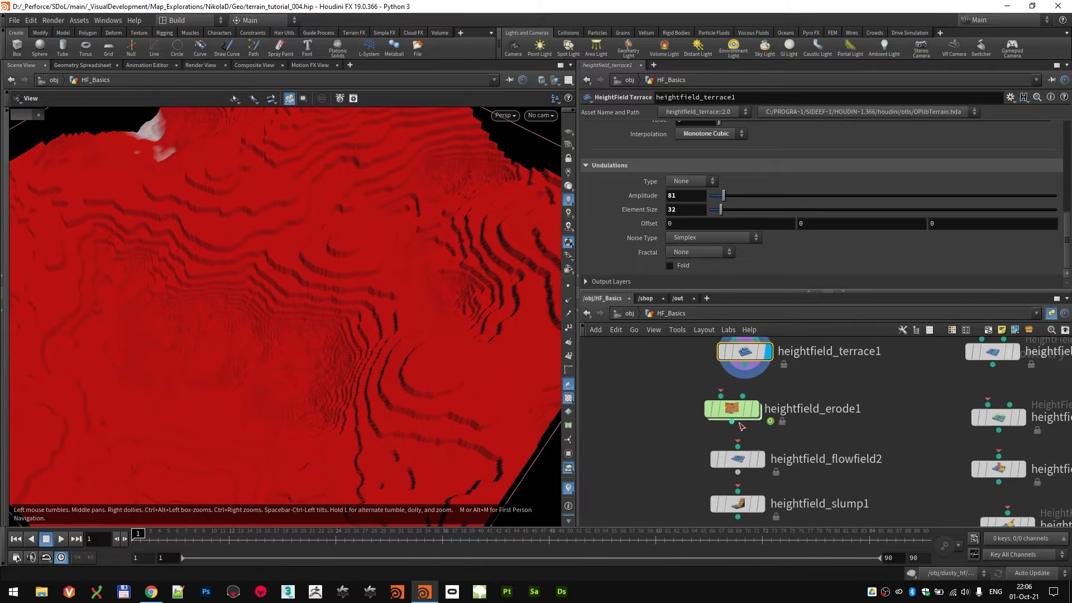
pyautogui.moveTo(734, 409); pyautogui.dragTo(748, 407)
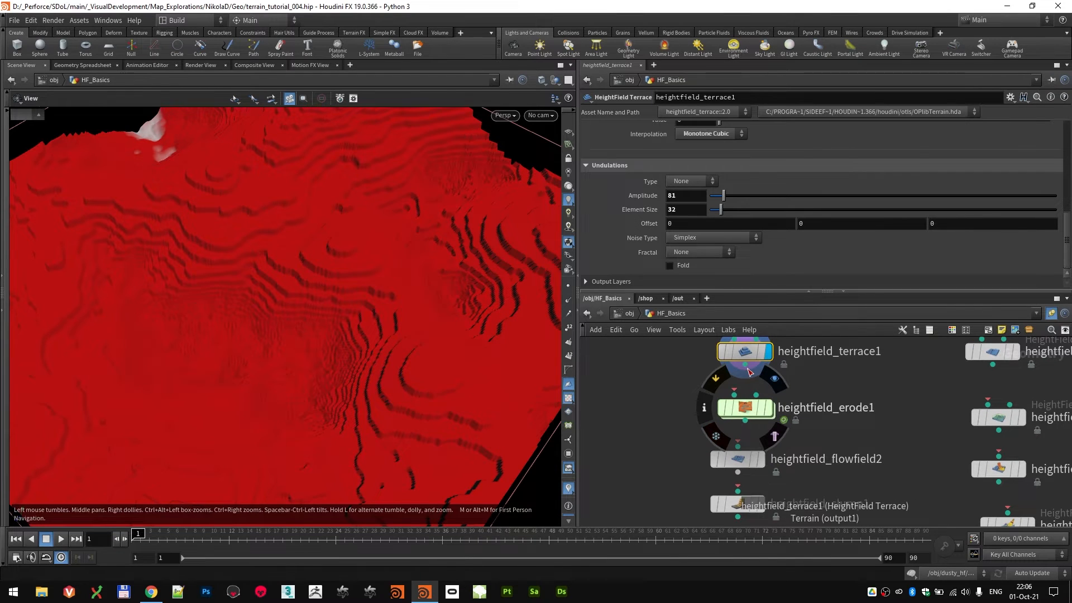
pyautogui.moveTo(745, 364); pyautogui.dragTo(758, 409)
pyautogui.click(769, 408)
pyautogui.click(748, 407)
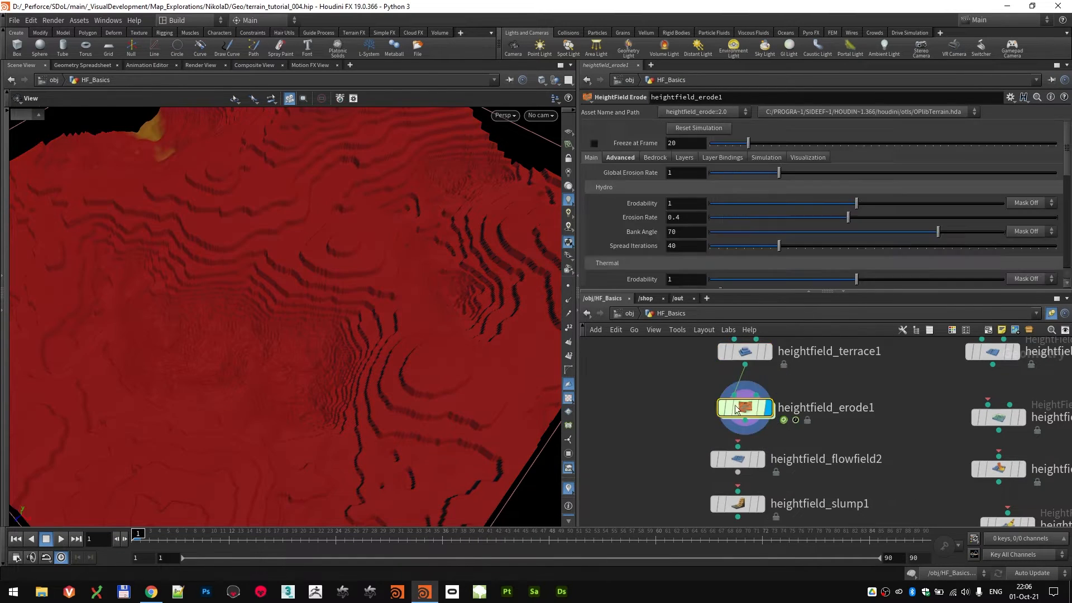
# - Turn off Visualize in the erode node's visualization settings and examine the displayed terrain
pyautogui.moveTo(503, 377); pyautogui.dragTo(346, 275)
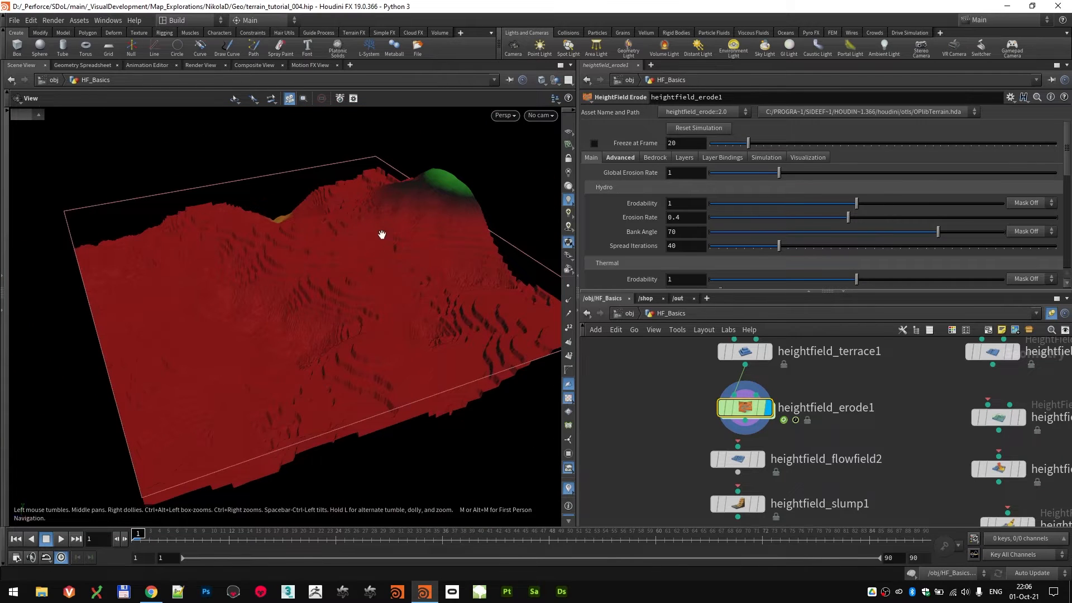
pyautogui.moveTo(383, 235); pyautogui.dragTo(433, 197)
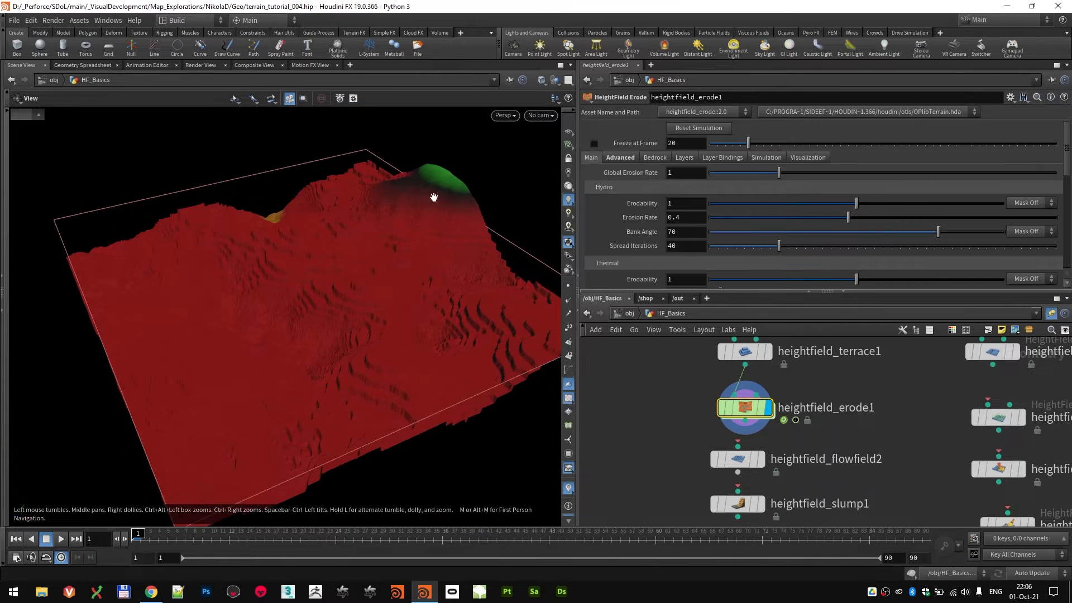
pyautogui.click(808, 158)
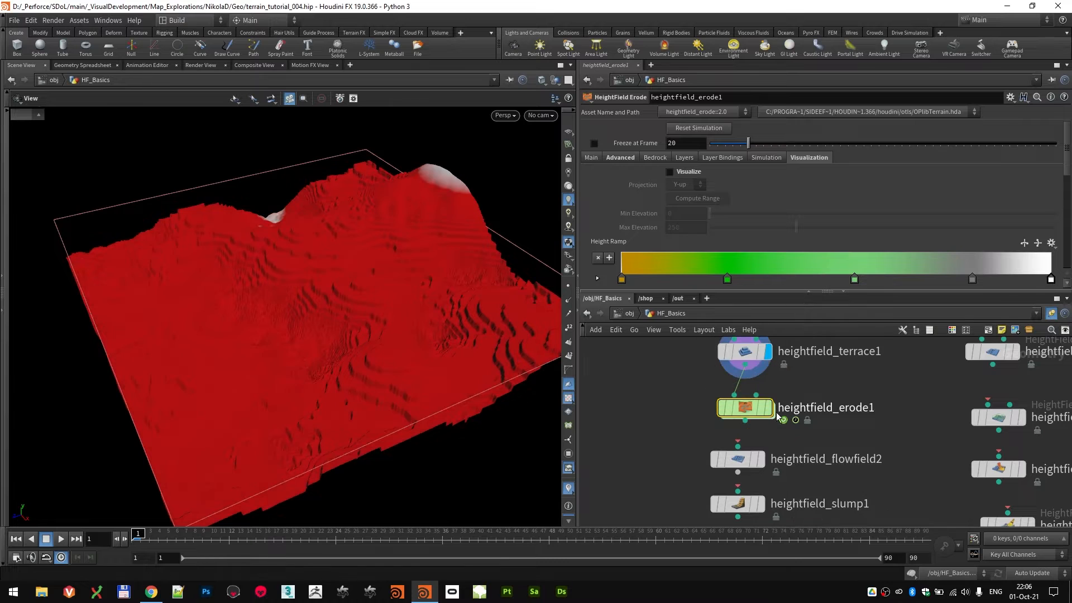
pyautogui.moveTo(410, 322); pyautogui.dragTo(338, 279)
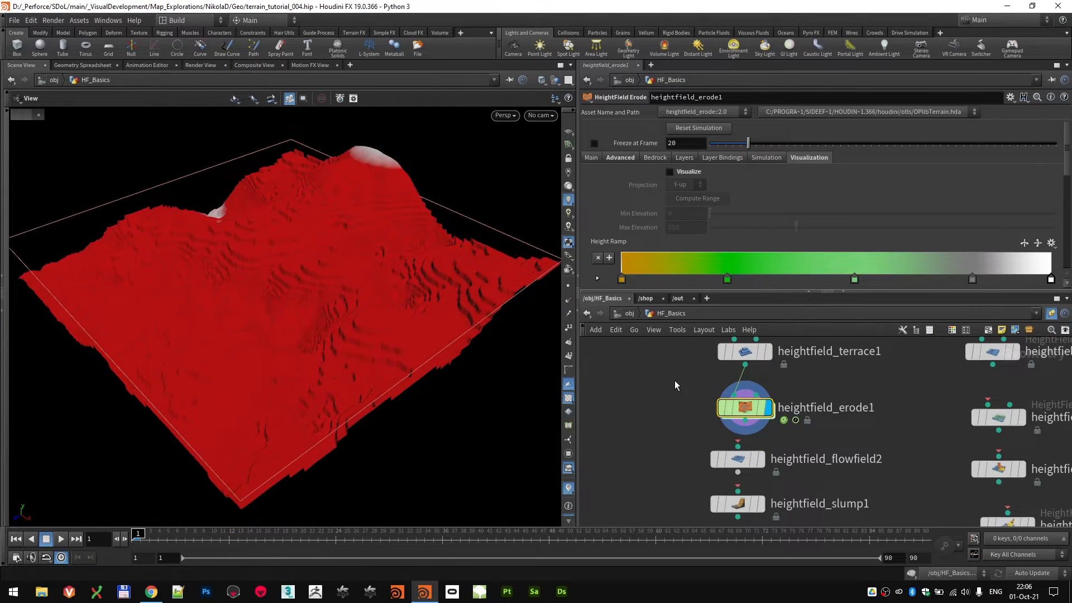
pyautogui.scroll(1, 697, 402)
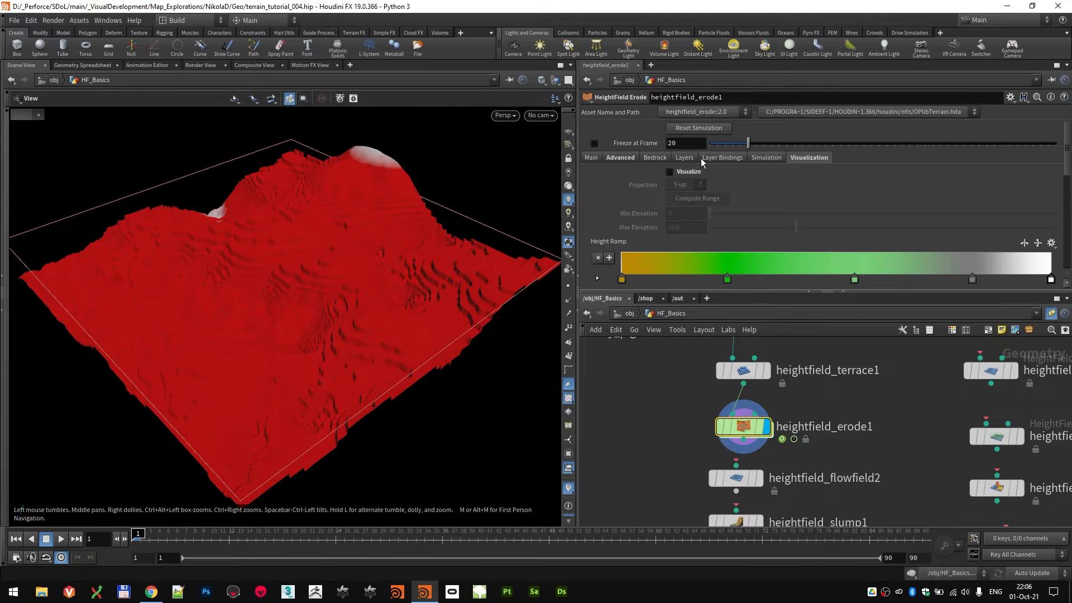
# - Show the erode node's main erosion settings and inspect the terrain from another angle
pyautogui.click(618, 158)
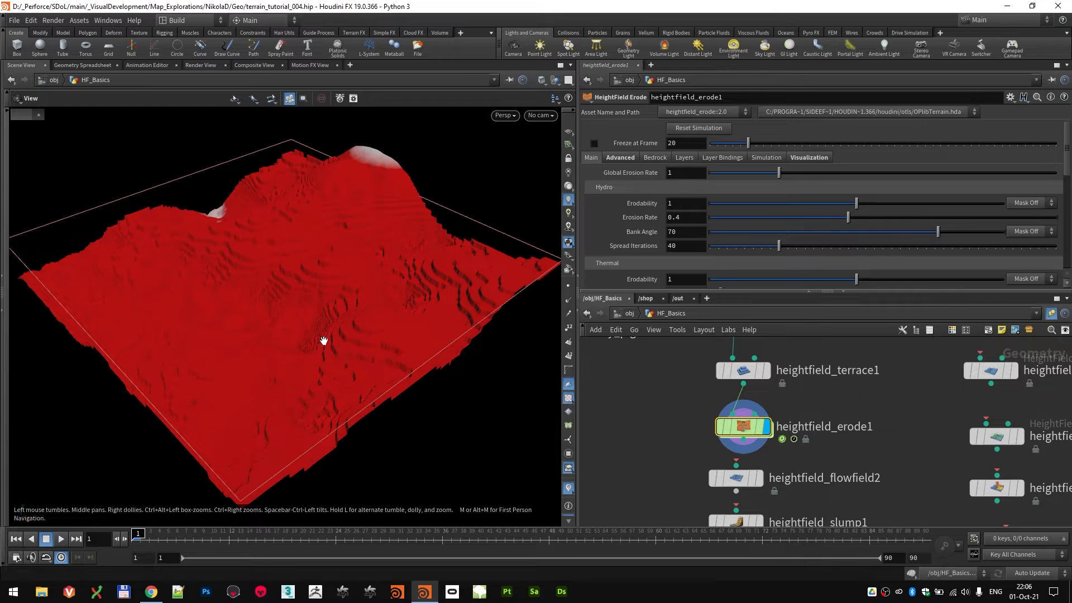
pyautogui.moveTo(276, 304); pyautogui.dragTo(299, 318)
pyautogui.moveTo(753, 433)
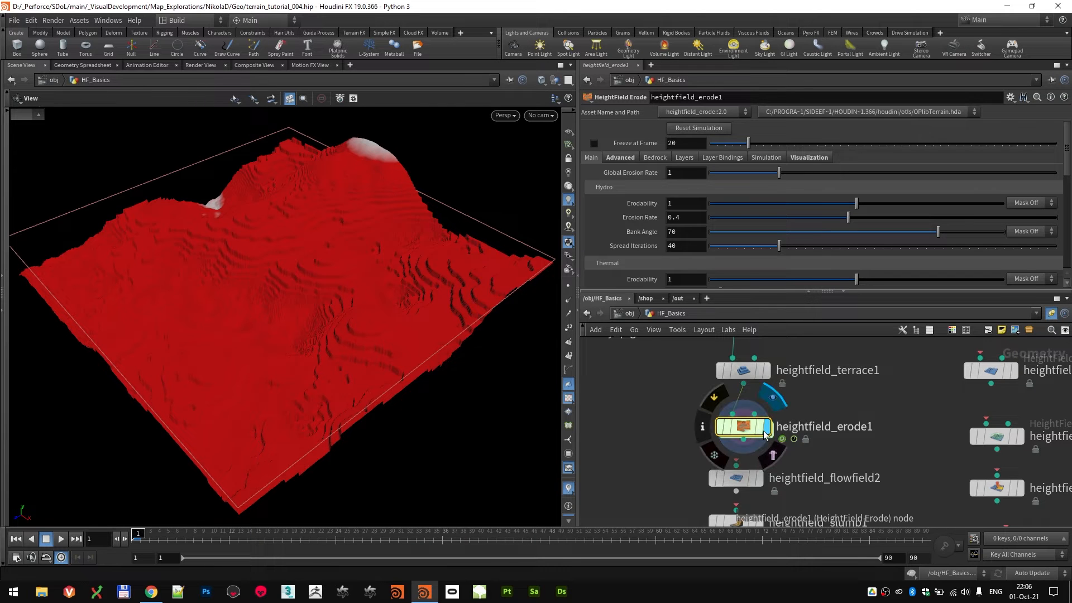
# - Play the erosion simulation to about frame 27, watching the terrain up close, and return the timeline to frame 1
pyautogui.moveTo(314, 355); pyautogui.dragTo(276, 347)
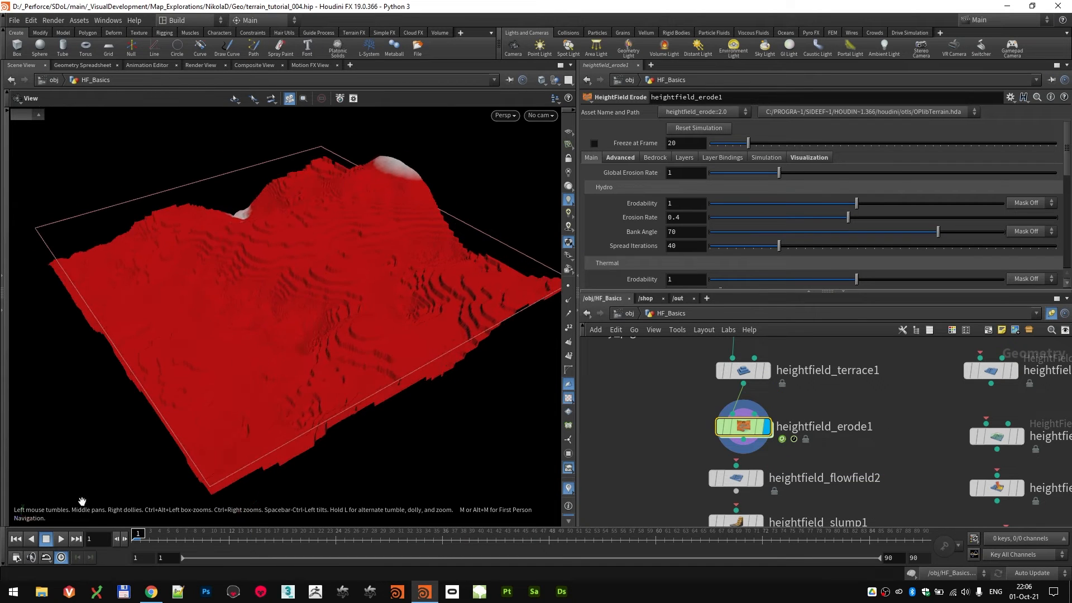
pyautogui.click(64, 539)
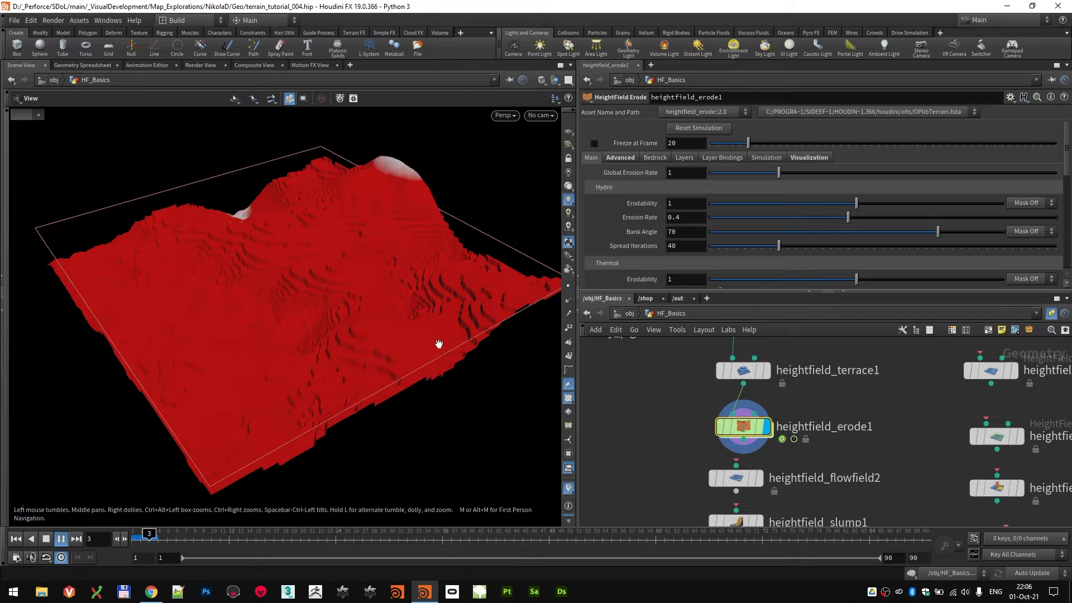
pyautogui.scroll(2, 381, 321)
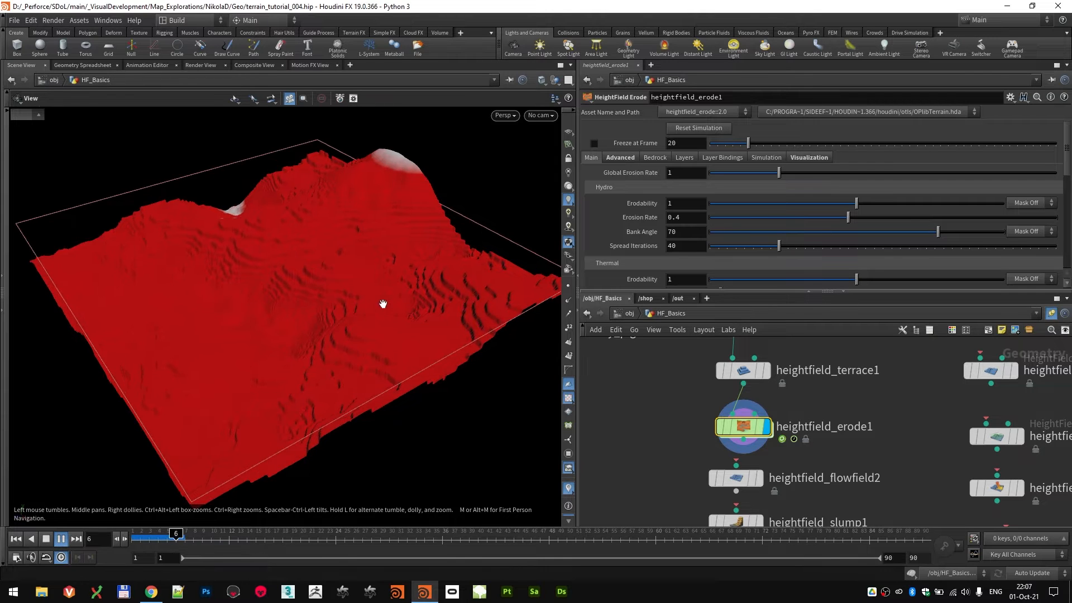
pyautogui.scroll(2, 357, 339)
pyautogui.scroll(3, 359, 349)
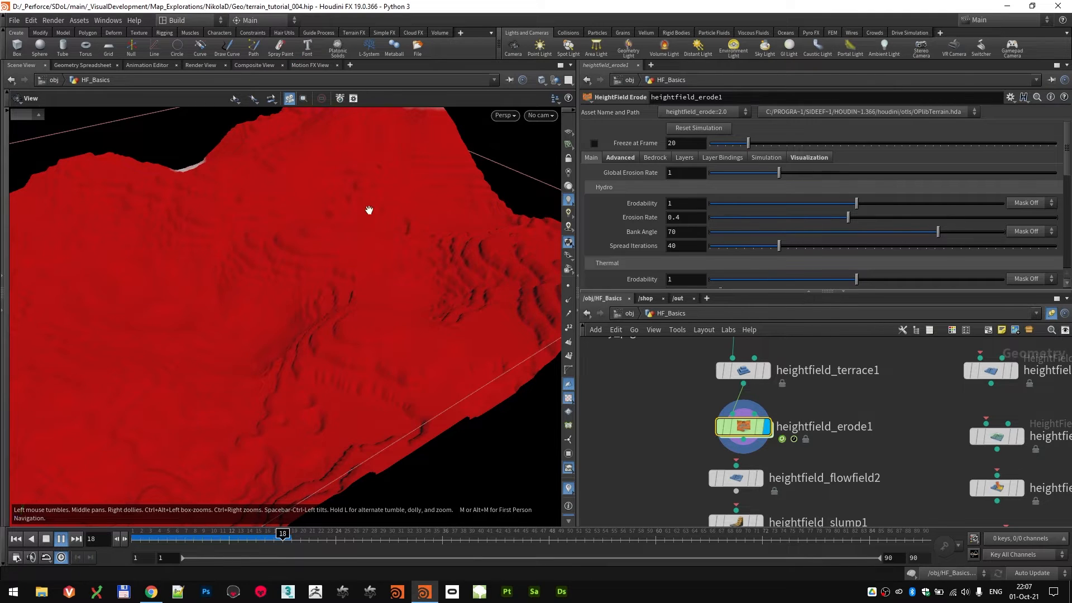
pyautogui.click(45, 540)
pyautogui.scroll(-2, 304, 276)
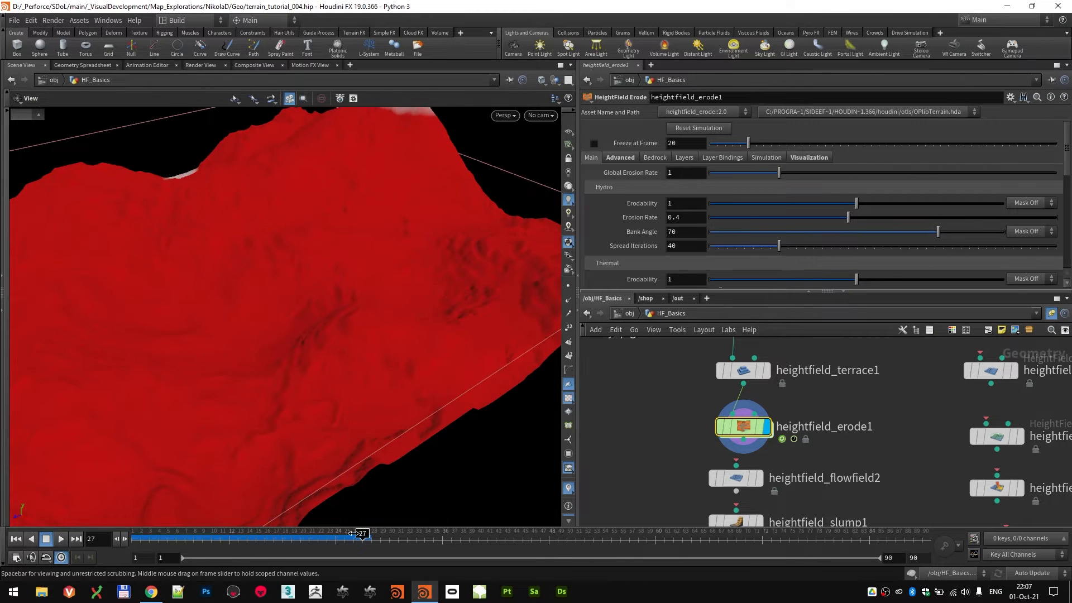
pyautogui.moveTo(360, 537); pyautogui.dragTo(138, 538)
# - Enable Freeze at Frame on the erode node, set it to 50, and inspect the eroded terrain
pyautogui.moveTo(735, 429)
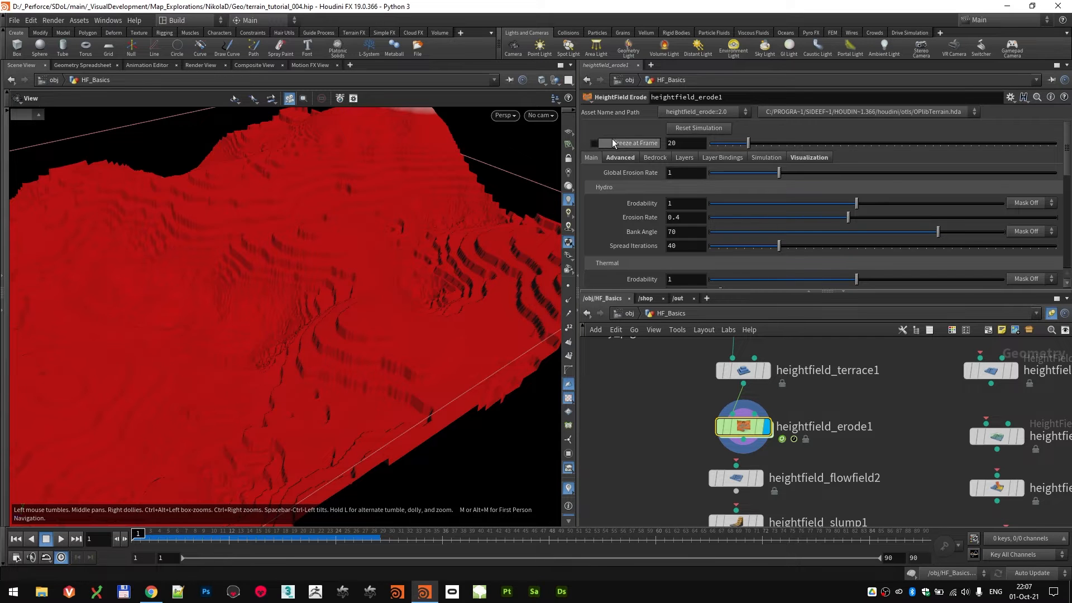
pyautogui.click(594, 146)
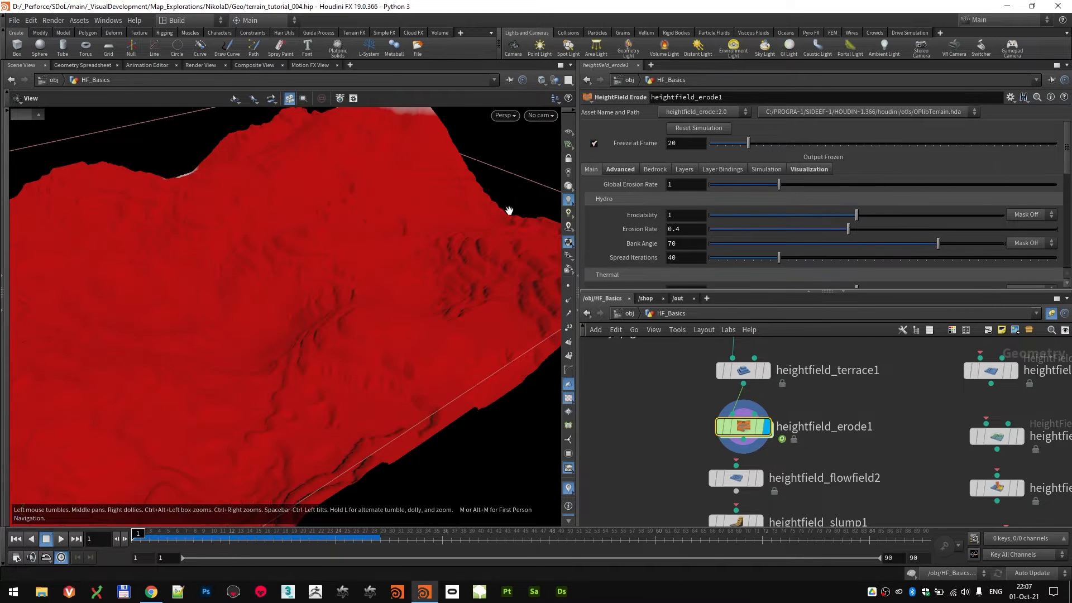
pyautogui.moveTo(321, 330); pyautogui.dragTo(498, 277)
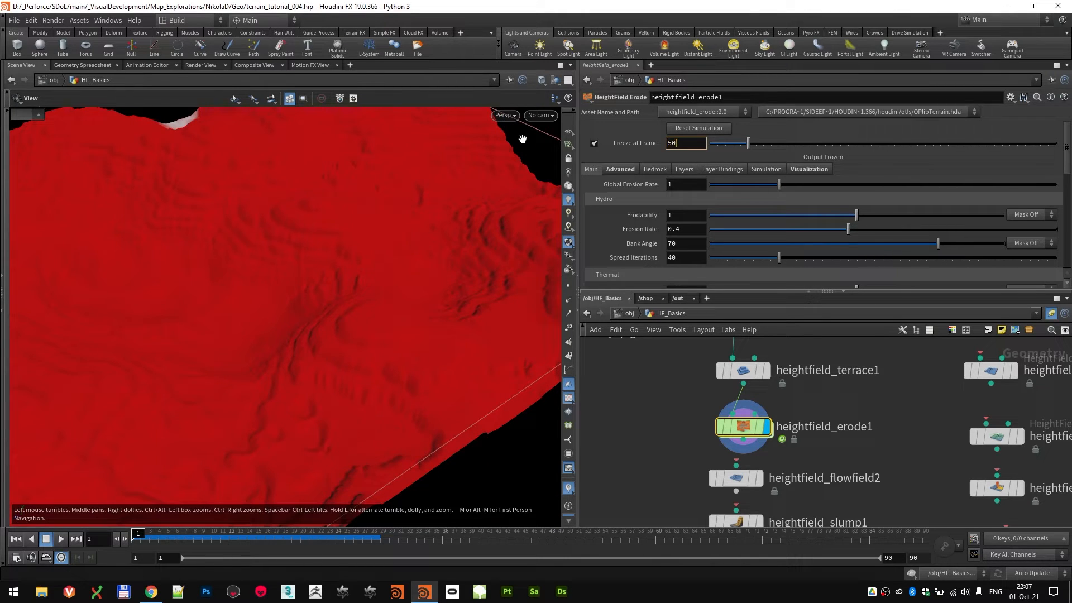
pyautogui.press('Return')
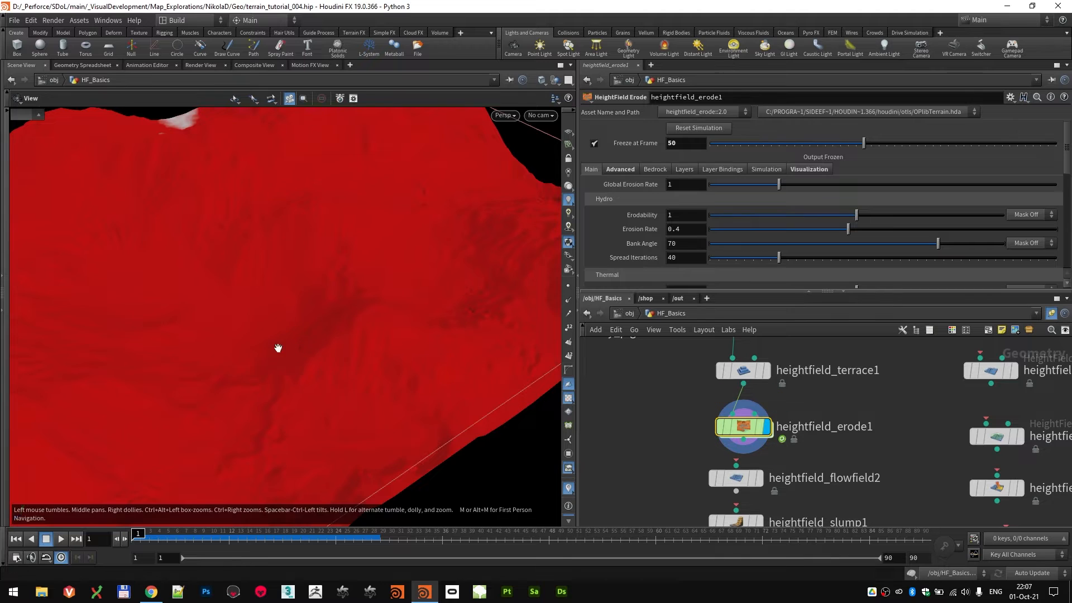
pyautogui.moveTo(316, 392); pyautogui.dragTo(271, 283)
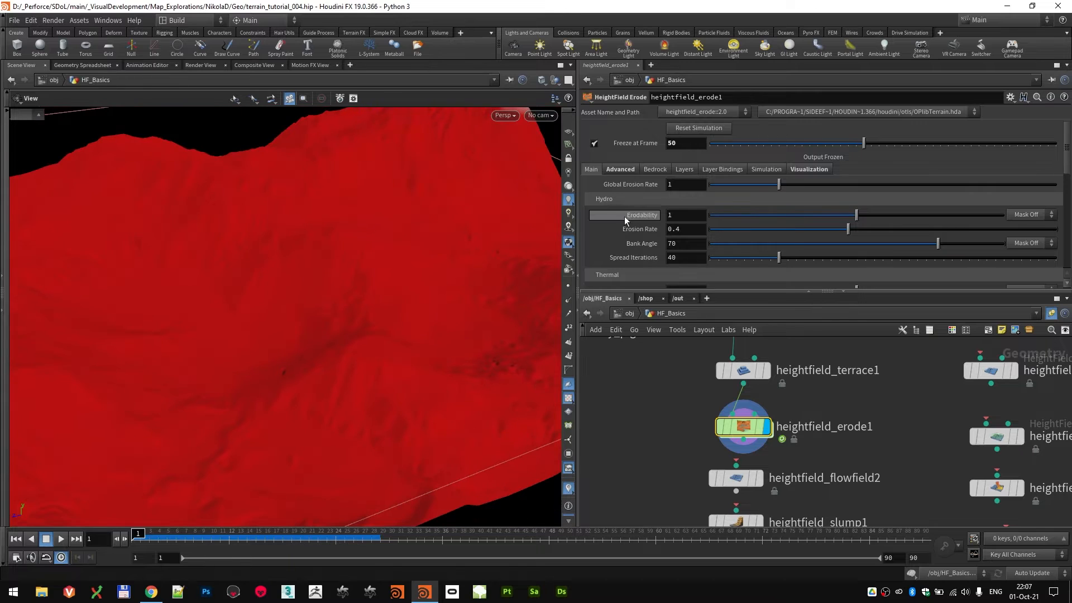
# - Review the erode node's main hydro and thermal settings and its advanced erosion settings, and examine the terrain
pyautogui.scroll(-3, 614, 198)
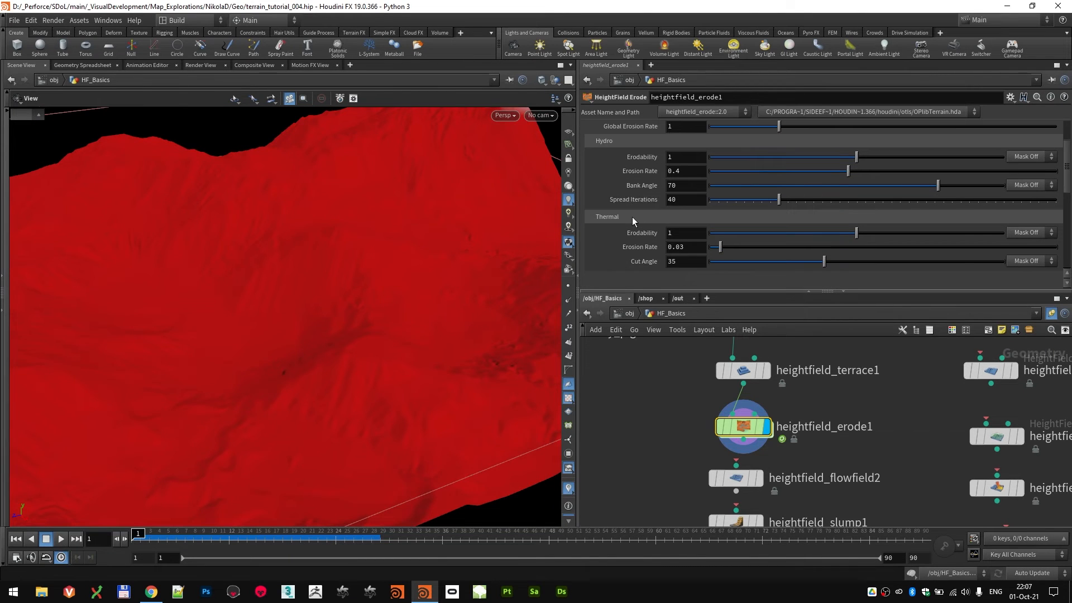
pyautogui.scroll(3, 601, 221)
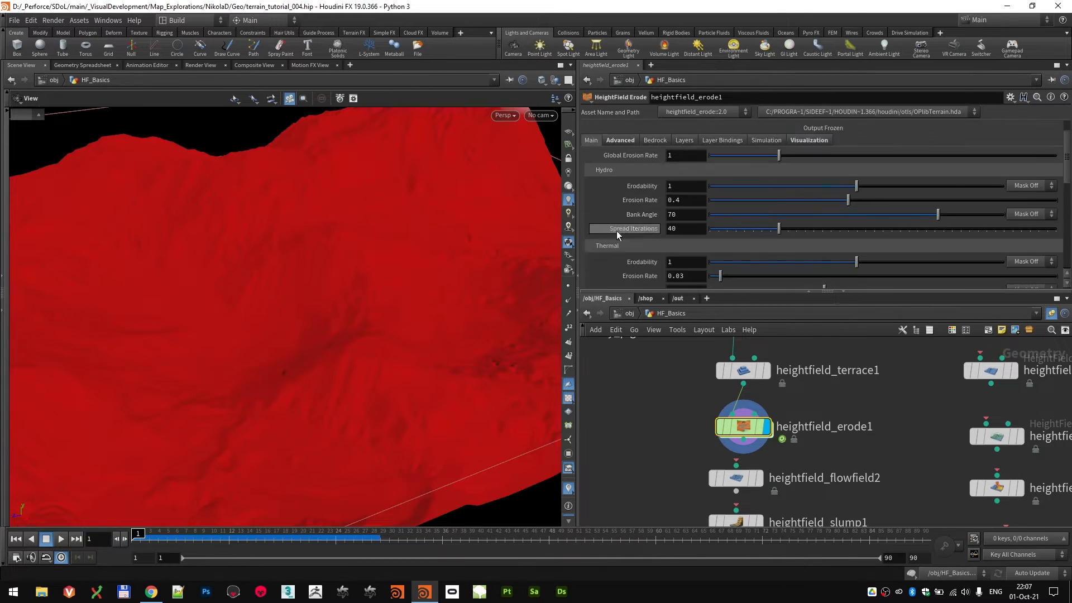
pyautogui.scroll(-3, 614, 221)
pyautogui.scroll(2, 620, 201)
pyautogui.click(616, 140)
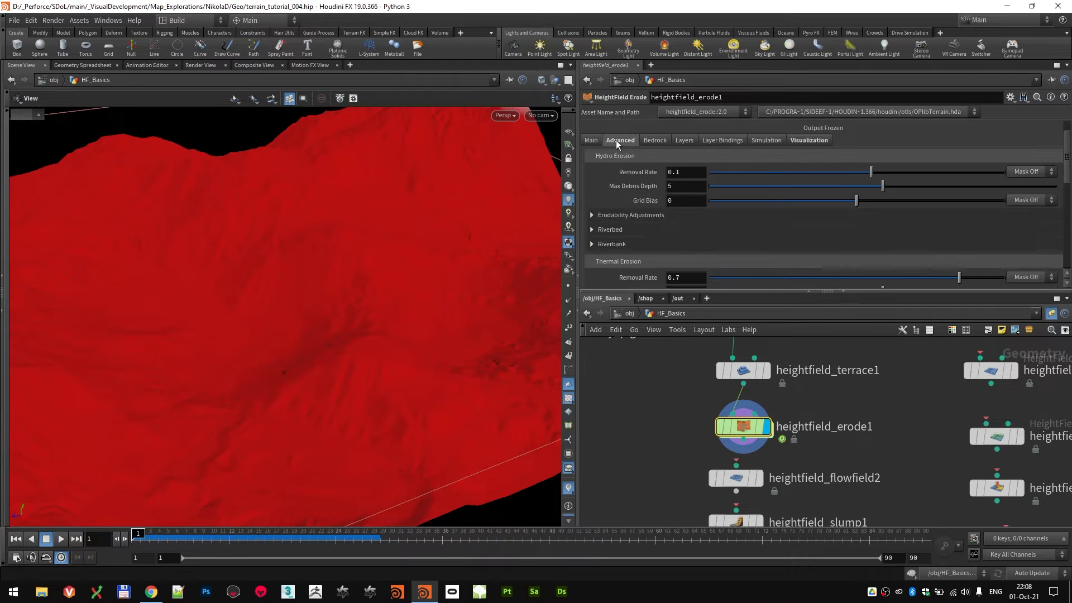
pyautogui.scroll(-3, 688, 188)
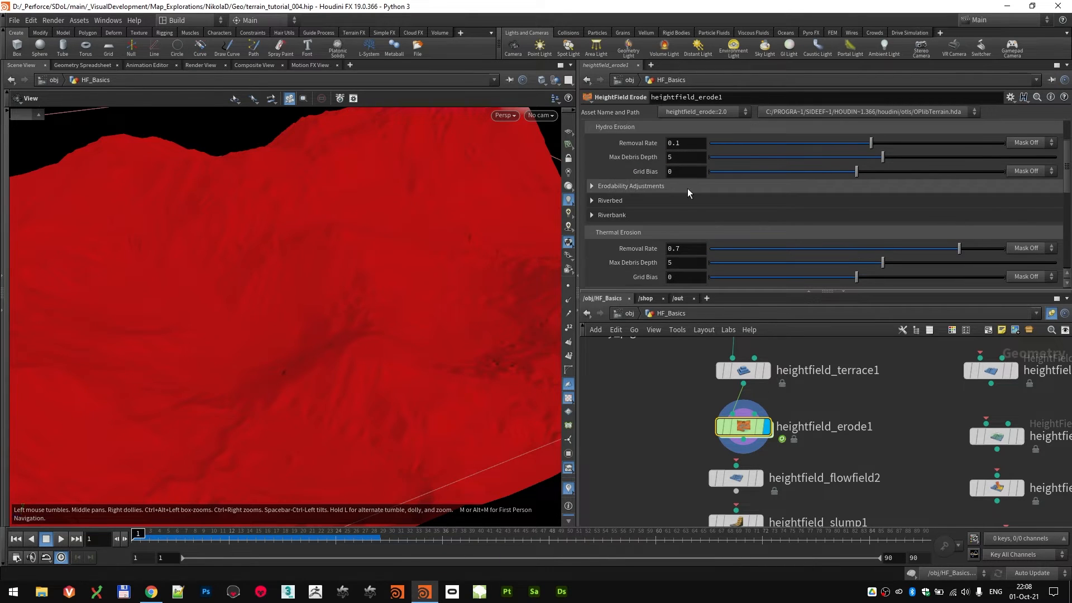
pyautogui.scroll(4, 723, 219)
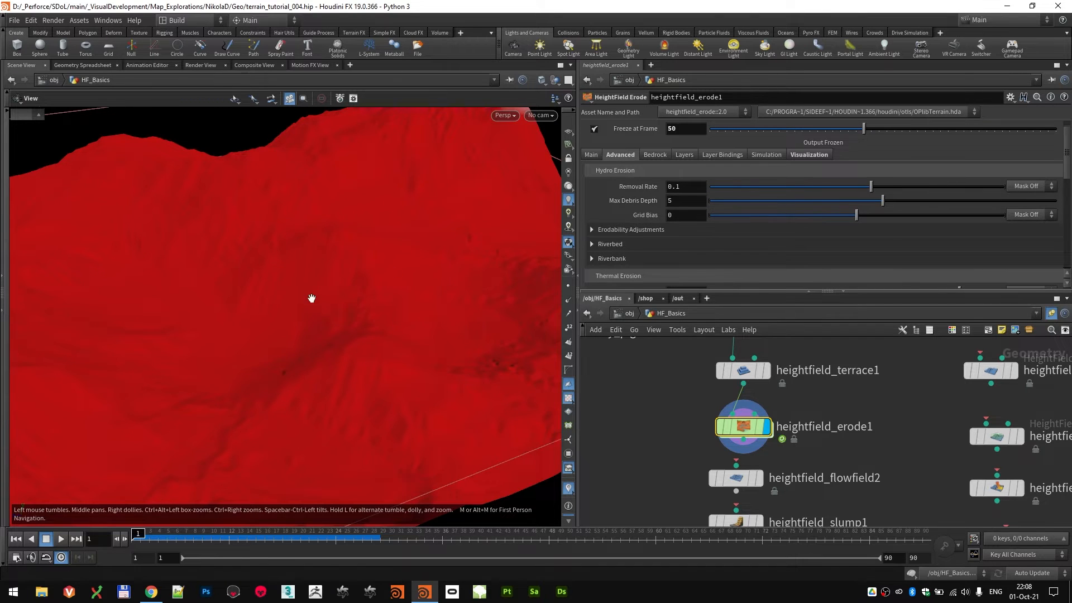
pyautogui.moveTo(311, 299)
pyautogui.mouseDown()
pyautogui.moveTo(337, 318)
pyautogui.moveTo(423, 318)
pyautogui.moveTo(324, 304)
pyautogui.moveTo(330, 335)
pyautogui.moveTo(316, 280)
pyautogui.moveTo(304, 313)
pyautogui.moveTo(301, 284)
pyautogui.mouseUp()
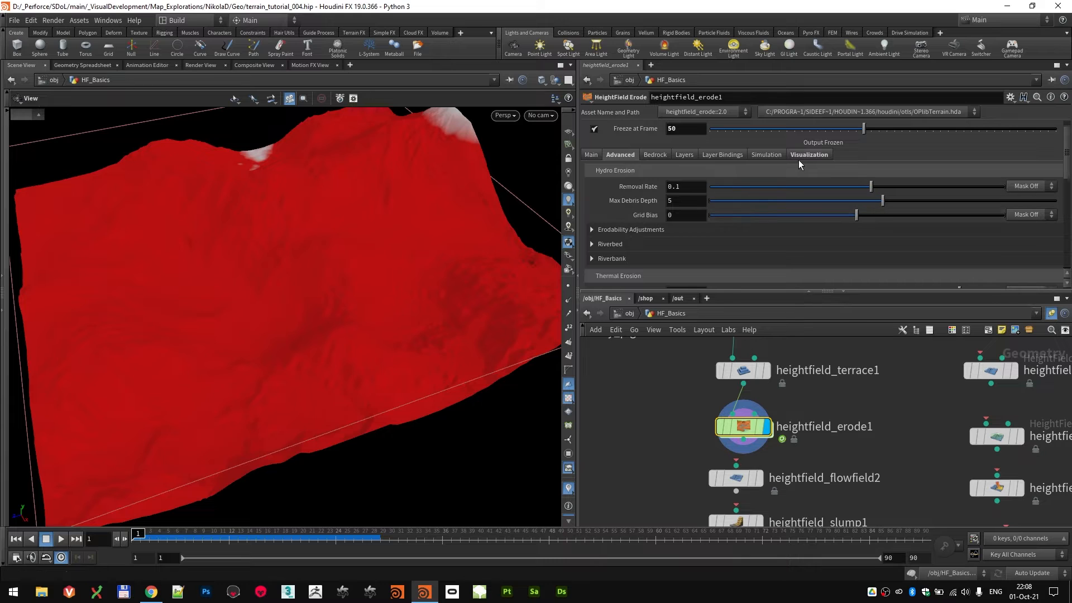
pyautogui.moveTo(313, 296)
pyautogui.mouseDown()
pyautogui.moveTo(318, 353)
pyautogui.moveTo(314, 311)
pyautogui.mouseUp()
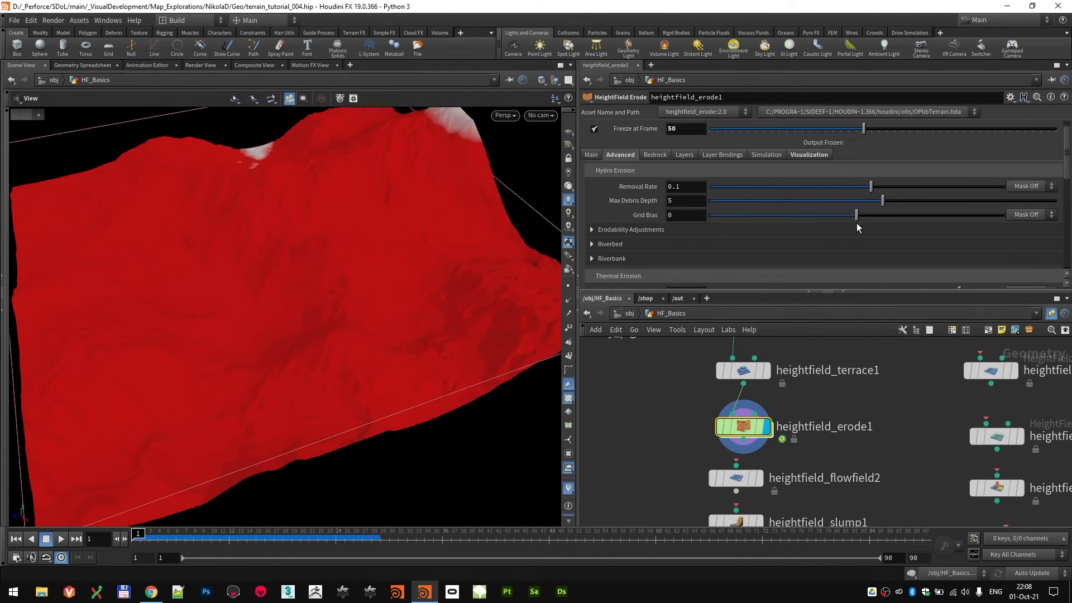
# - Spread out the heightfield_erode1, heightfield_flowfield2 and heightfield_slump1 nodes in the network, leaving flowfield and slump apart below the erode node
pyautogui.moveTo(663, 462); pyautogui.dragTo(663, 438, button='middle')
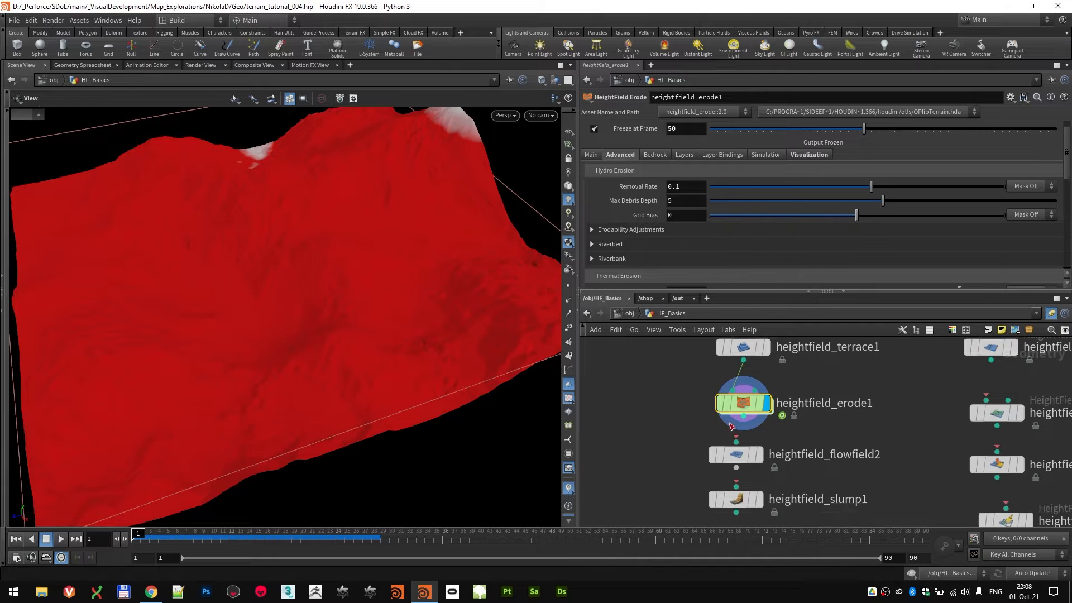
pyautogui.moveTo(736, 403); pyautogui.dragTo(686, 397)
pyautogui.moveTo(850, 438); pyautogui.dragTo(832, 368, button='middle')
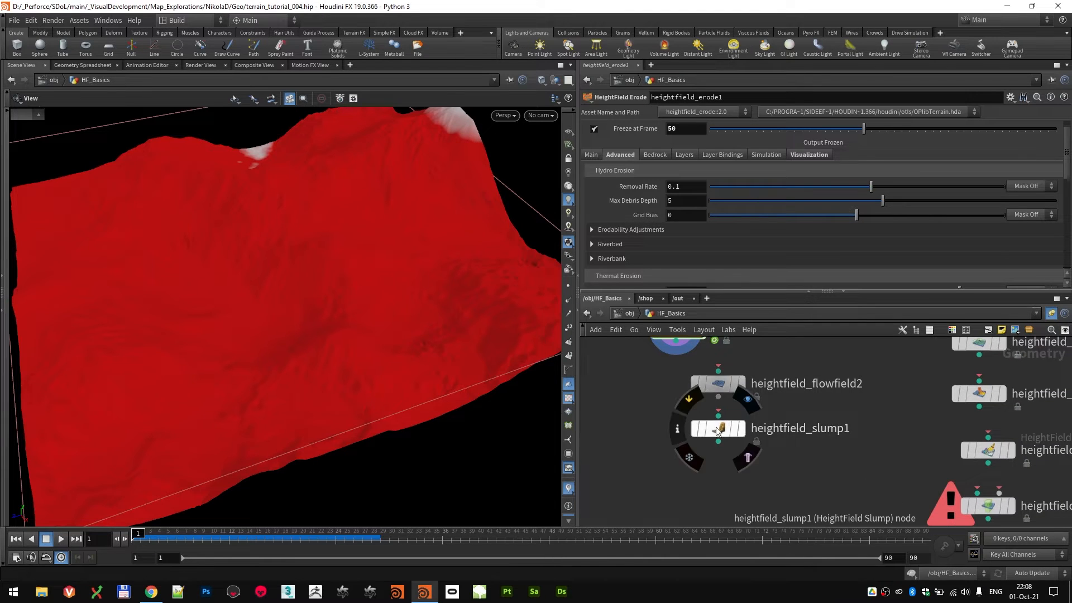
pyautogui.moveTo(719, 429); pyautogui.dragTo(749, 441)
pyautogui.moveTo(712, 388); pyautogui.dragTo(643, 410)
pyautogui.moveTo(744, 441)
pyautogui.moveTo(744, 441); pyautogui.dragTo(770, 443)
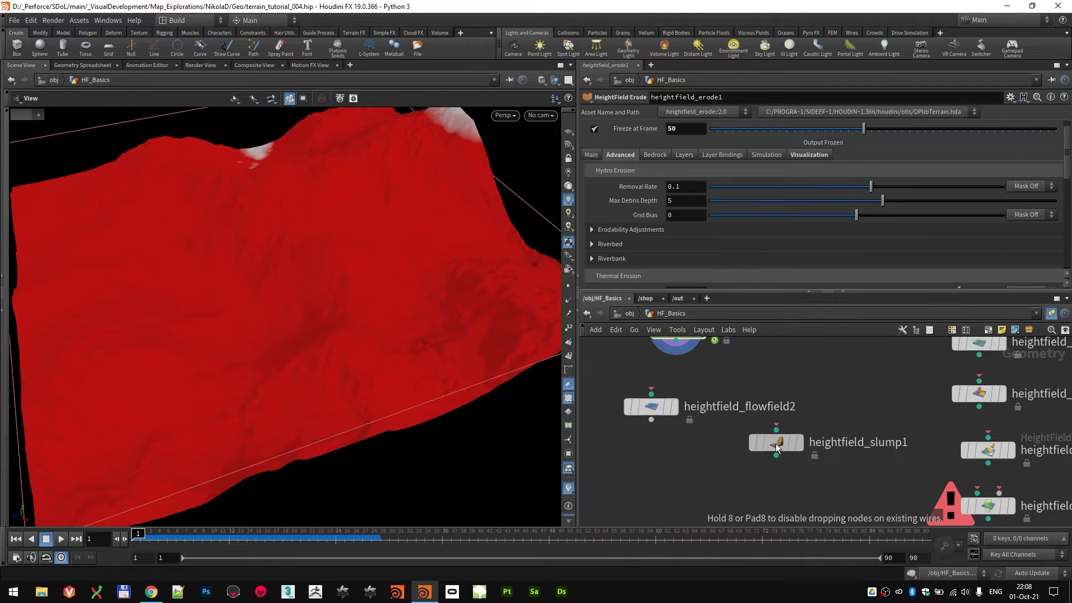
pyautogui.doubleClick(887, 444)
pyautogui.press('Return')
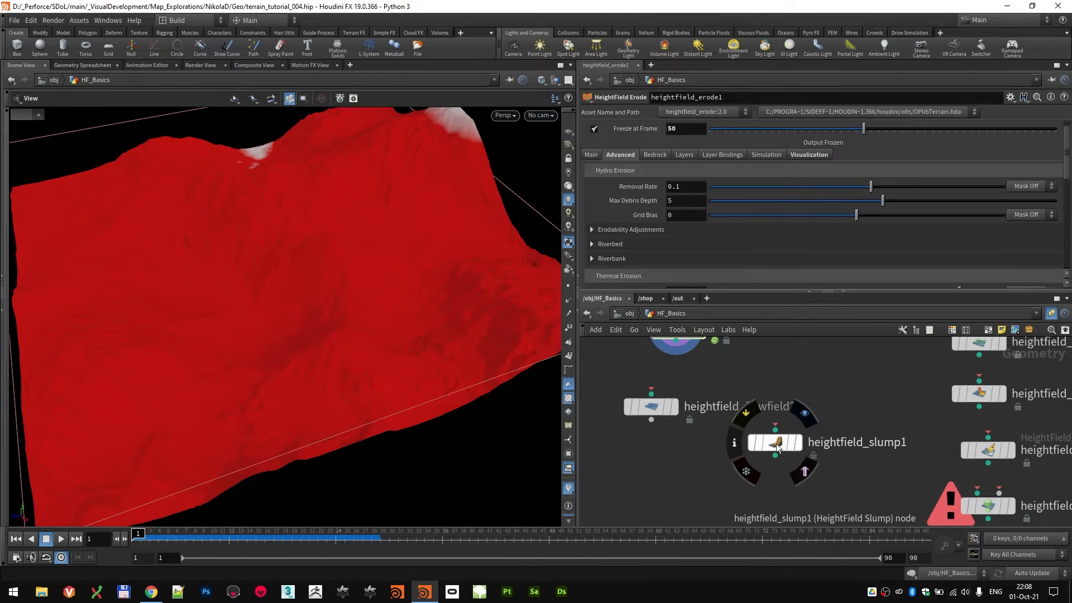
# - Connect heightfield_erode1's output to heightfield_slump1, then select and display the slump node and inspect the terrain
pyautogui.moveTo(702, 437); pyautogui.dragTo(684, 468, button='middle')
pyautogui.moveTo(657, 373); pyautogui.dragTo(782, 477)
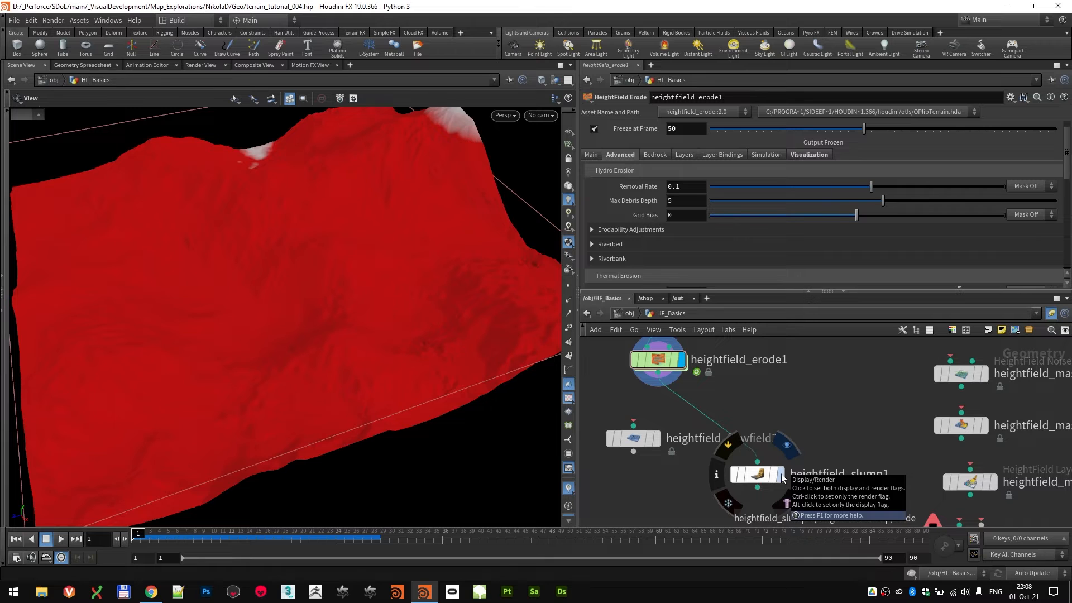
pyautogui.scroll(10, 299, 270)
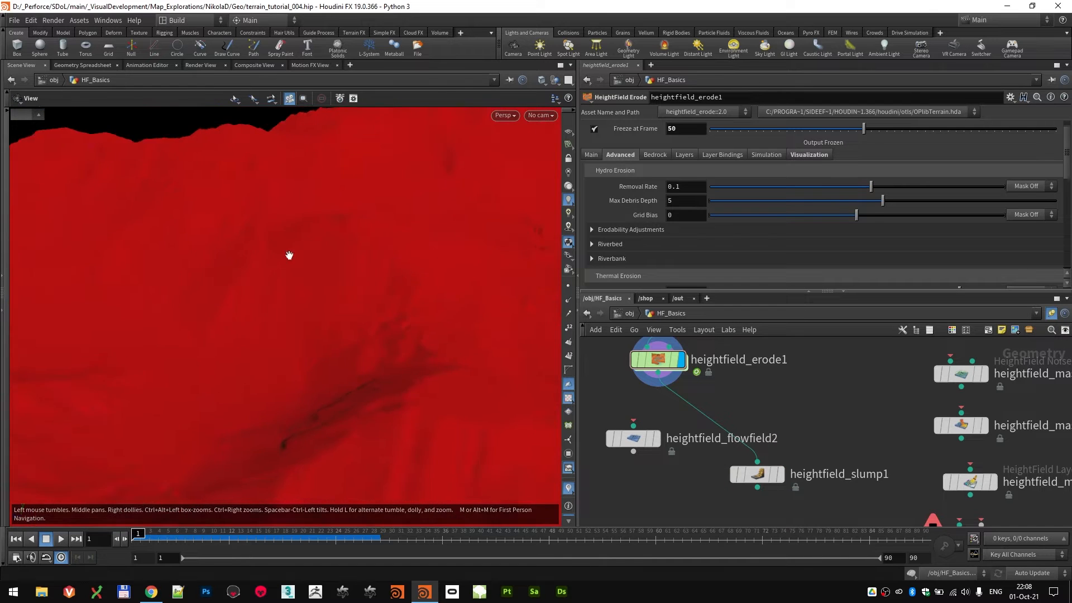
pyautogui.moveTo(290, 255); pyautogui.dragTo(396, 283)
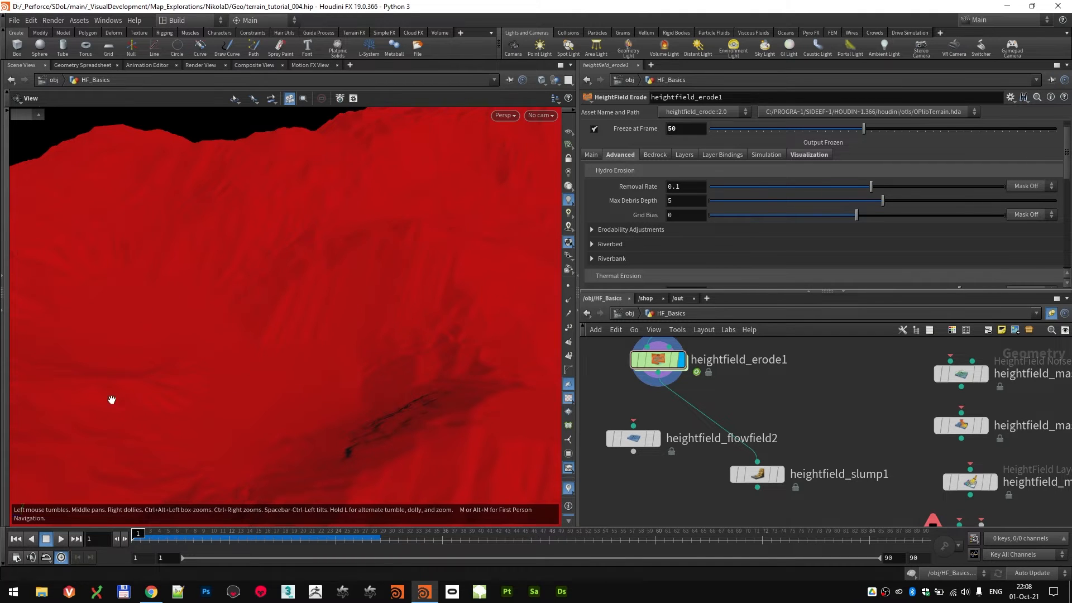
pyautogui.moveTo(318, 438); pyautogui.dragTo(249, 377)
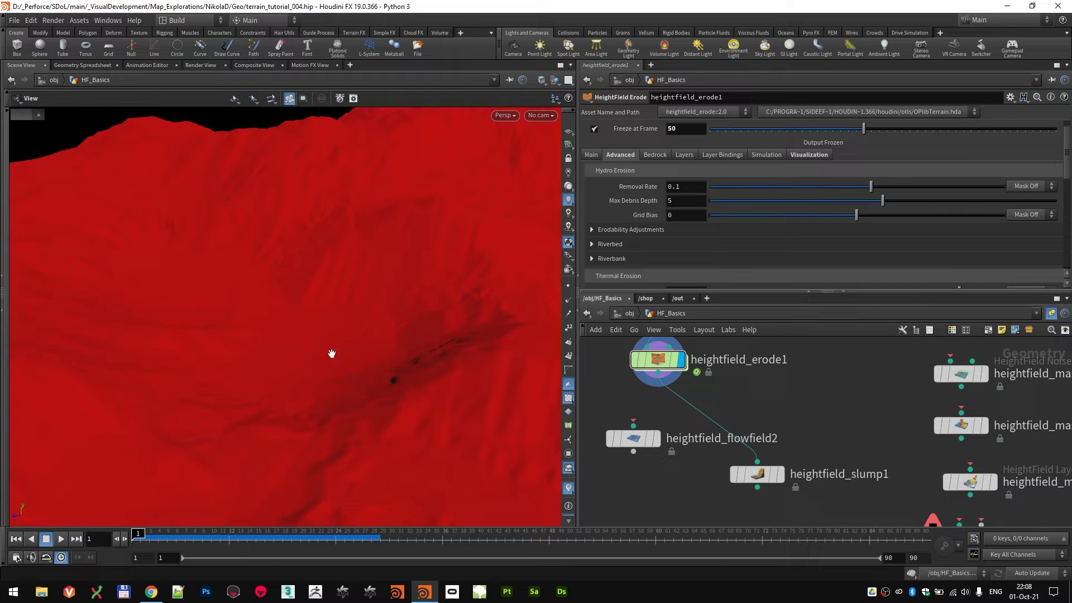
pyautogui.moveTo(224, 404); pyautogui.dragTo(527, 380)
pyautogui.scroll(2, 759, 473)
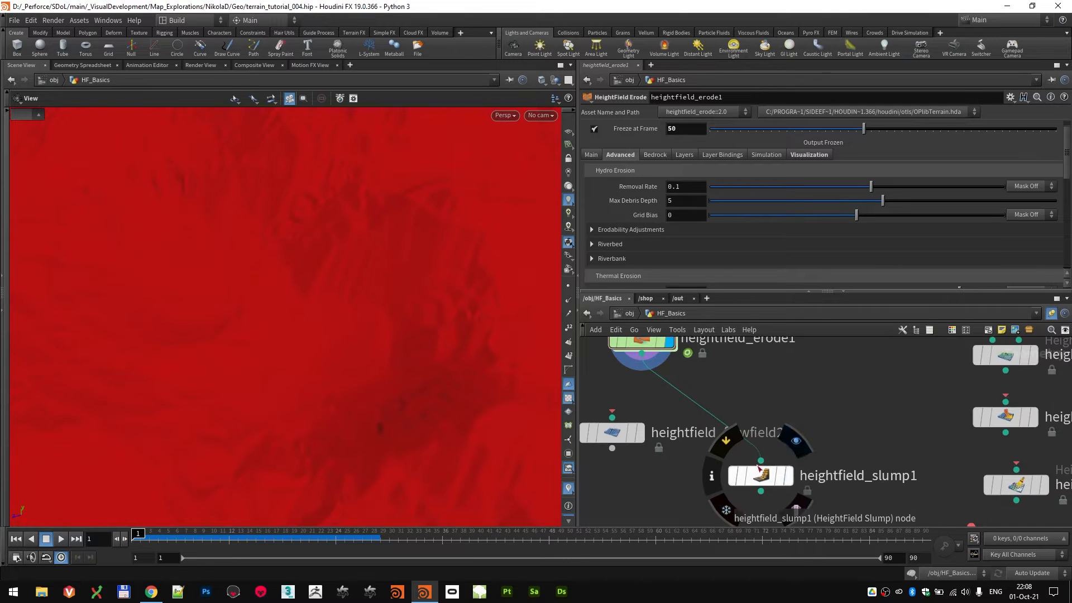
pyautogui.click(787, 475)
pyautogui.moveTo(485, 339); pyautogui.dragTo(396, 312)
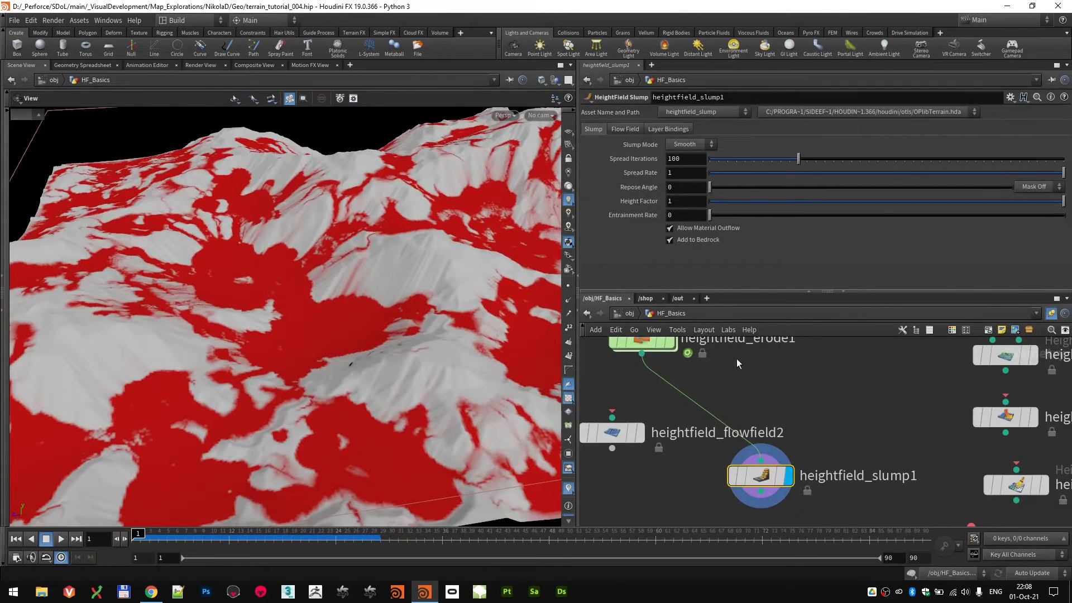
# - Insert heightfield_flowfield2 between the erode and slump nodes and display it to examine the flow pattern
pyautogui.moveTo(614, 435); pyautogui.dragTo(715, 419)
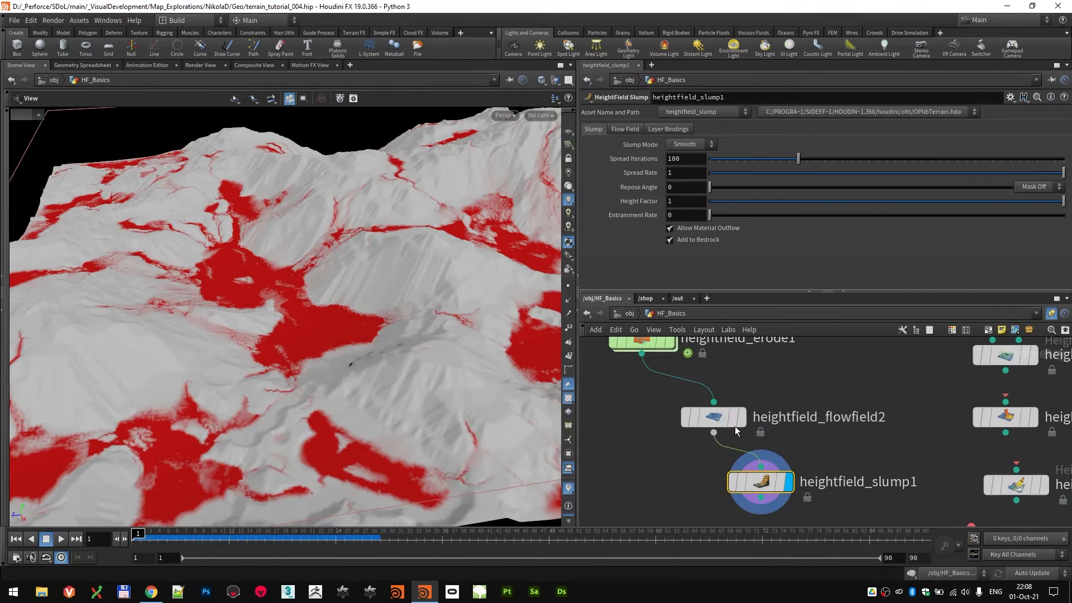
pyautogui.click(741, 418)
pyautogui.moveTo(716, 415); pyautogui.dragTo(779, 410)
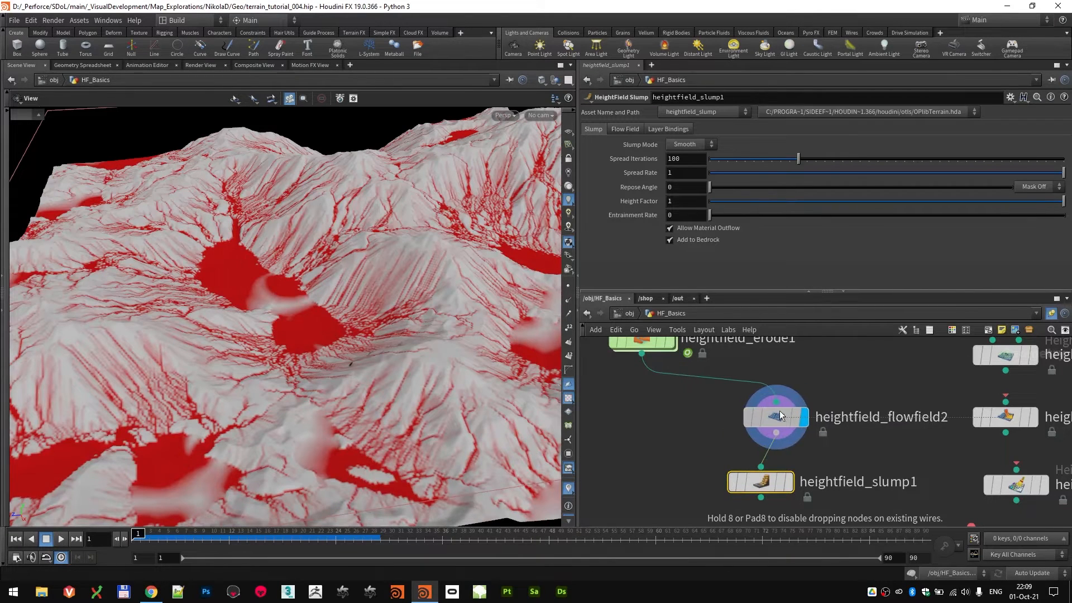
pyautogui.scroll(5, 379, 329)
pyautogui.moveTo(412, 426); pyautogui.dragTo(417, 354)
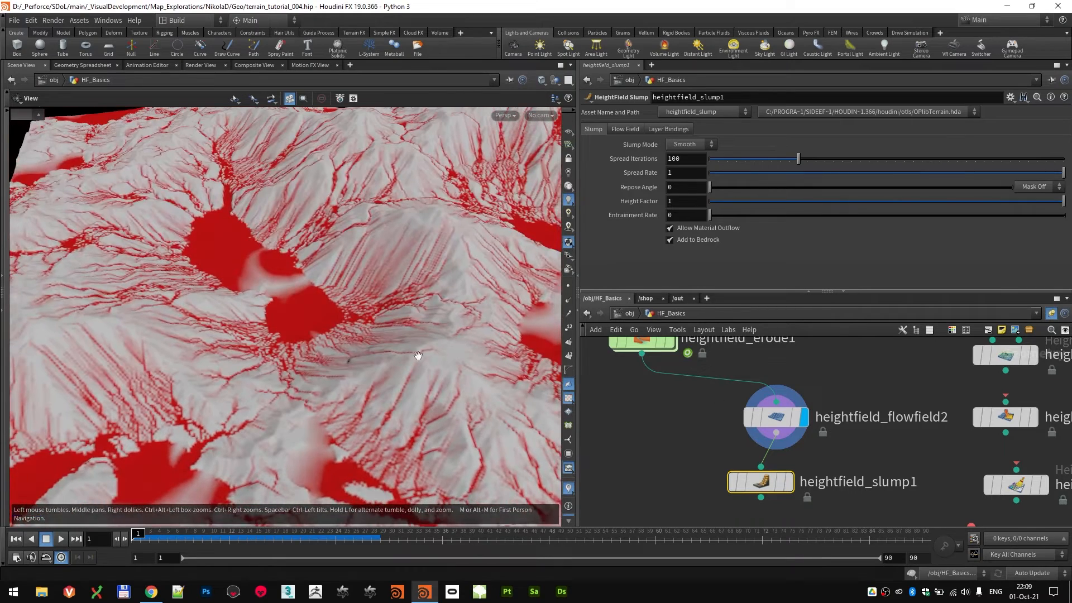
# - Display heightfield_slump1, place it just below the flowfield node, and inspect the slumped terrain up close
pyautogui.click(787, 483)
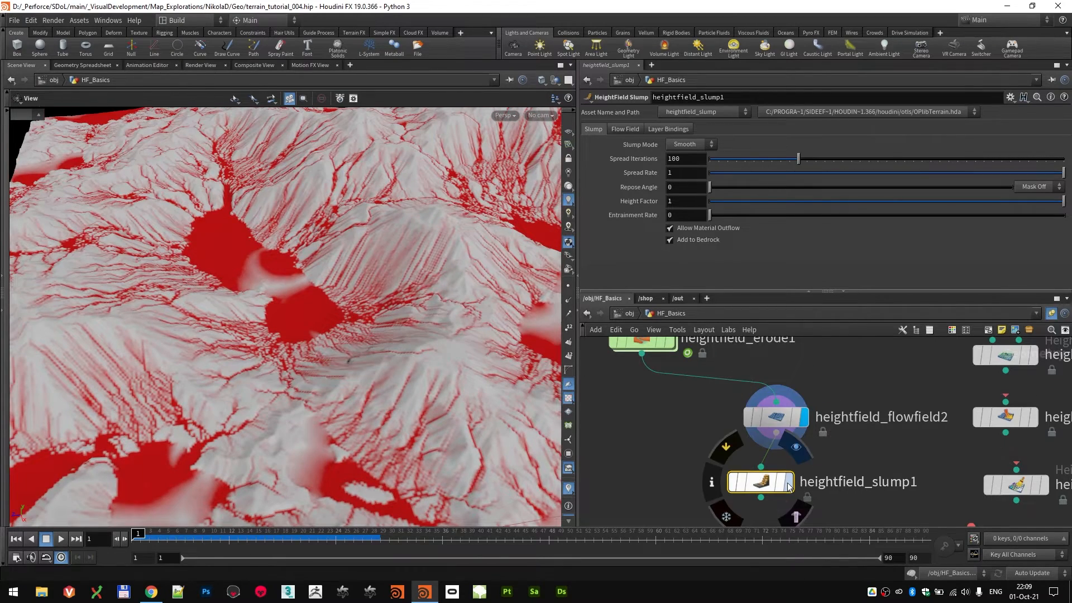
pyautogui.scroll(3, 370, 311)
pyautogui.moveTo(370, 311); pyautogui.dragTo(431, 318)
pyautogui.moveTo(765, 482); pyautogui.dragTo(774, 471)
pyautogui.scroll(-3, 679, 468)
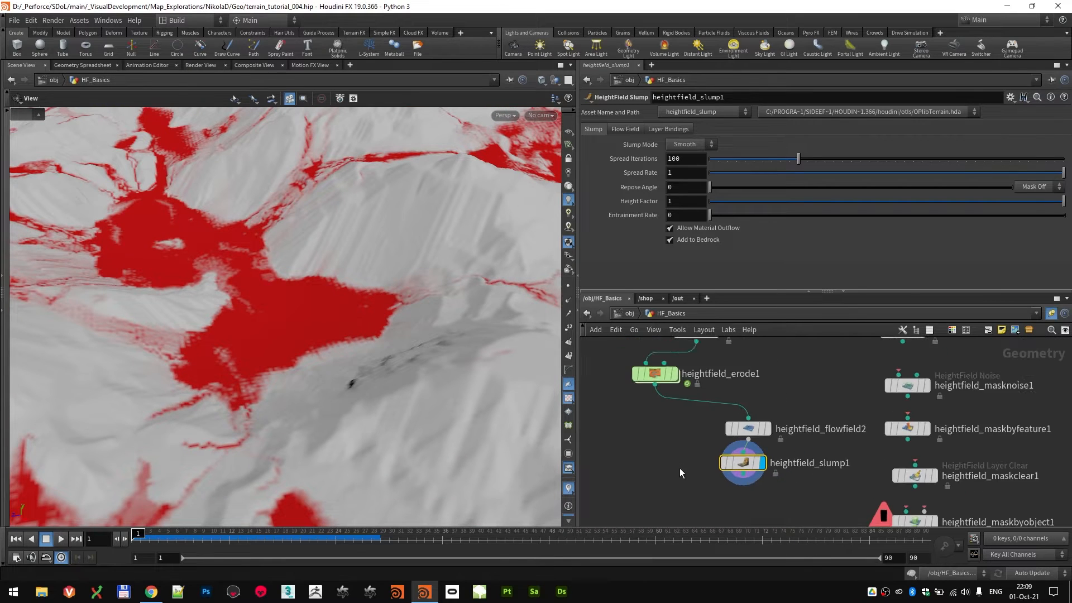
pyautogui.moveTo(314, 328); pyautogui.dragTo(335, 319)
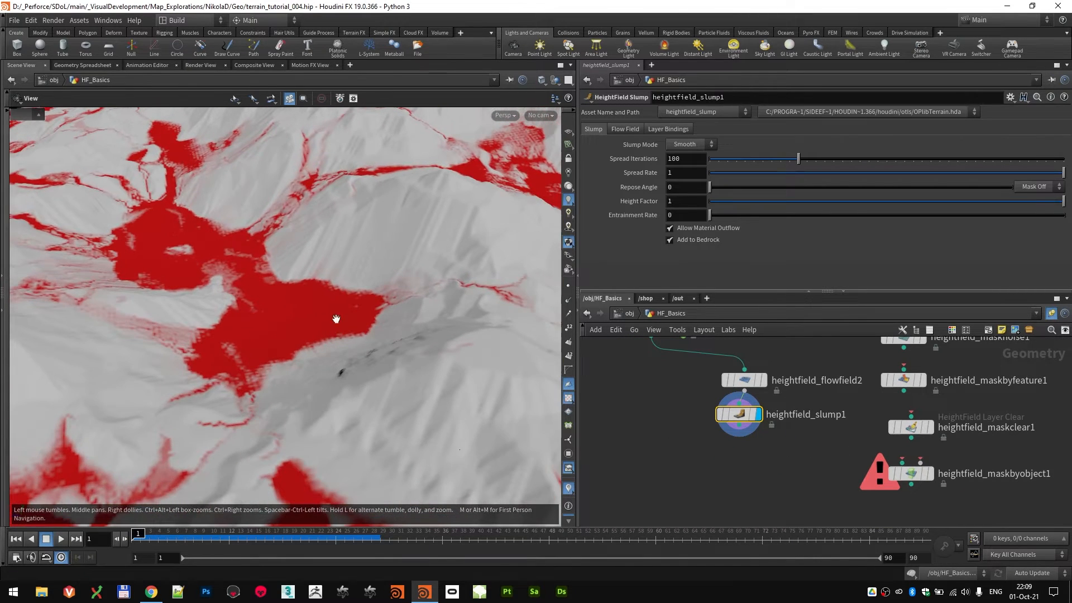
# - Add a HeightField Mask Clear node, wire it after heightfield_slump1 and display it
pyautogui.press('Tab')
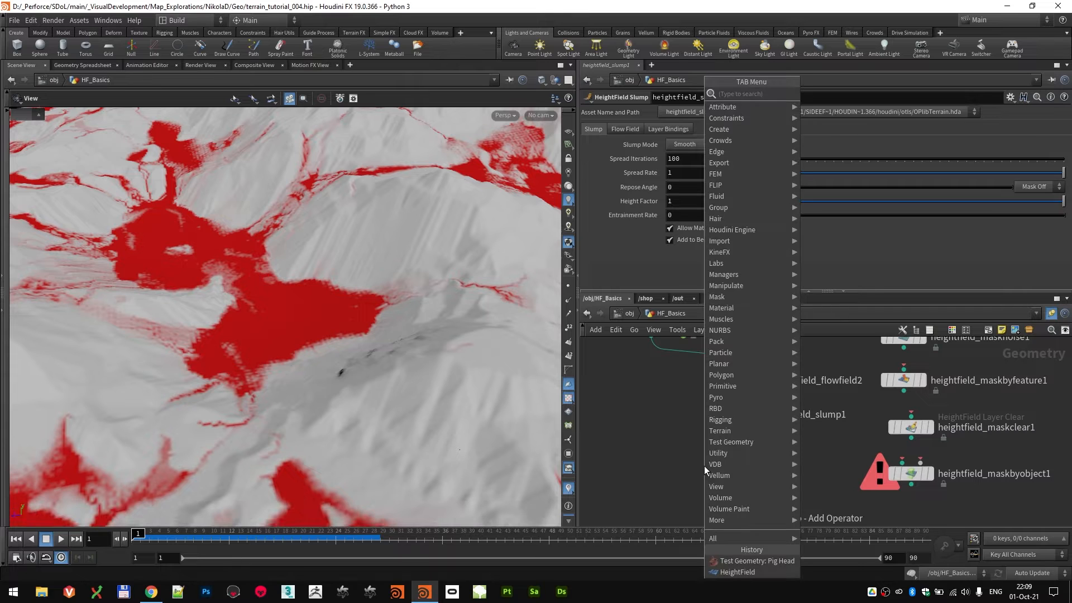
pyautogui.write('mask')
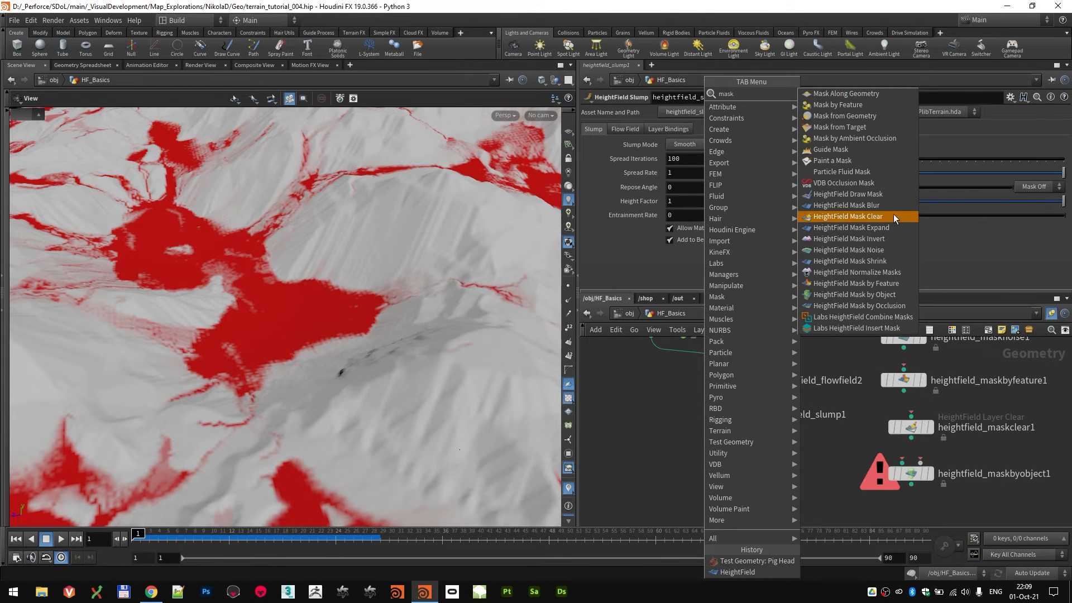
pyautogui.click(893, 215)
pyautogui.click(742, 472)
pyautogui.click(739, 461)
pyautogui.click(739, 425)
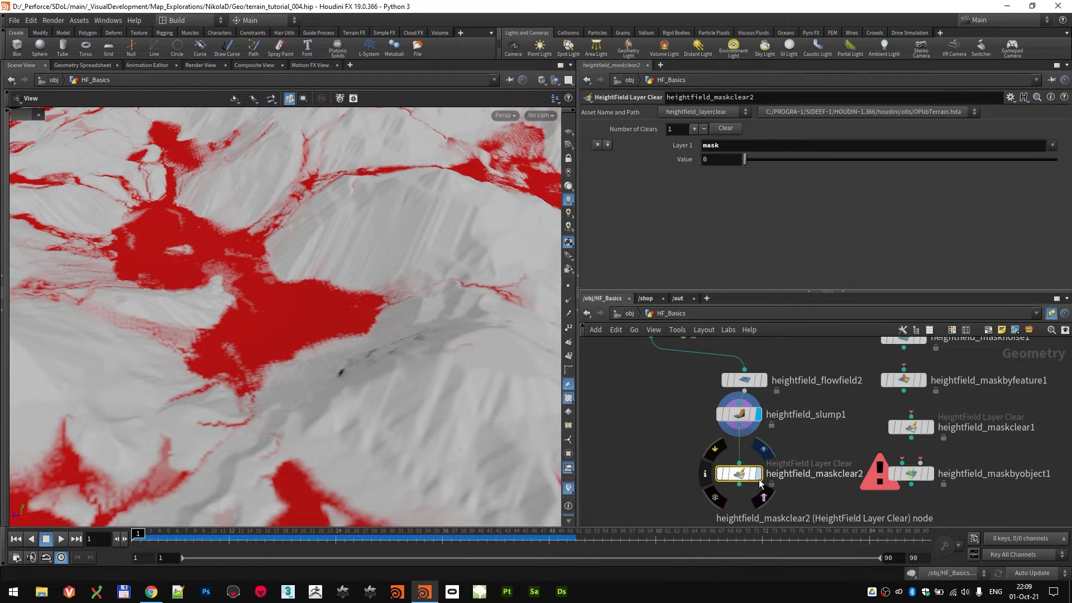
pyautogui.click(757, 474)
pyautogui.moveTo(682, 398); pyautogui.dragTo(687, 426, button='middle')
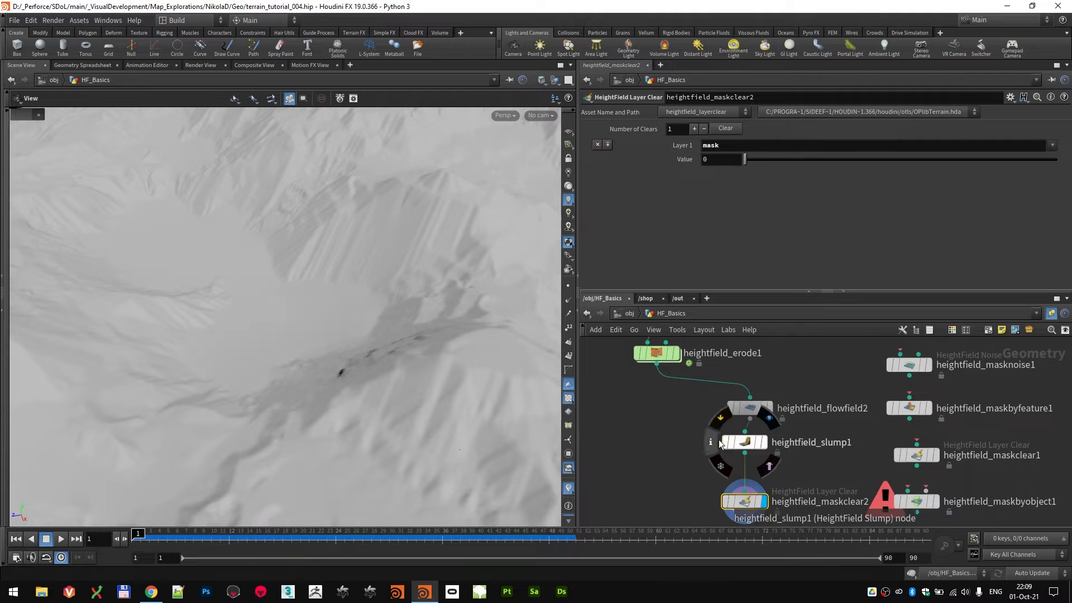
# - Compare the terrain close up with heightfield_slump1 bypassed and enabled
pyautogui.moveTo(368, 238); pyautogui.dragTo(387, 309, button='middle')
pyautogui.moveTo(386, 310); pyautogui.dragTo(475, 351)
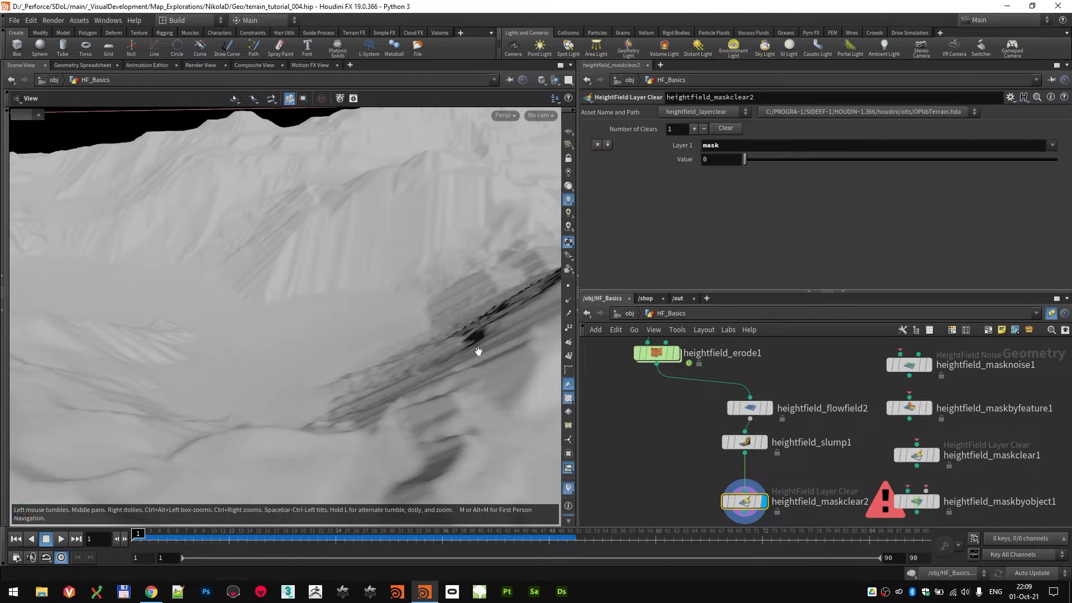
pyautogui.click(727, 441)
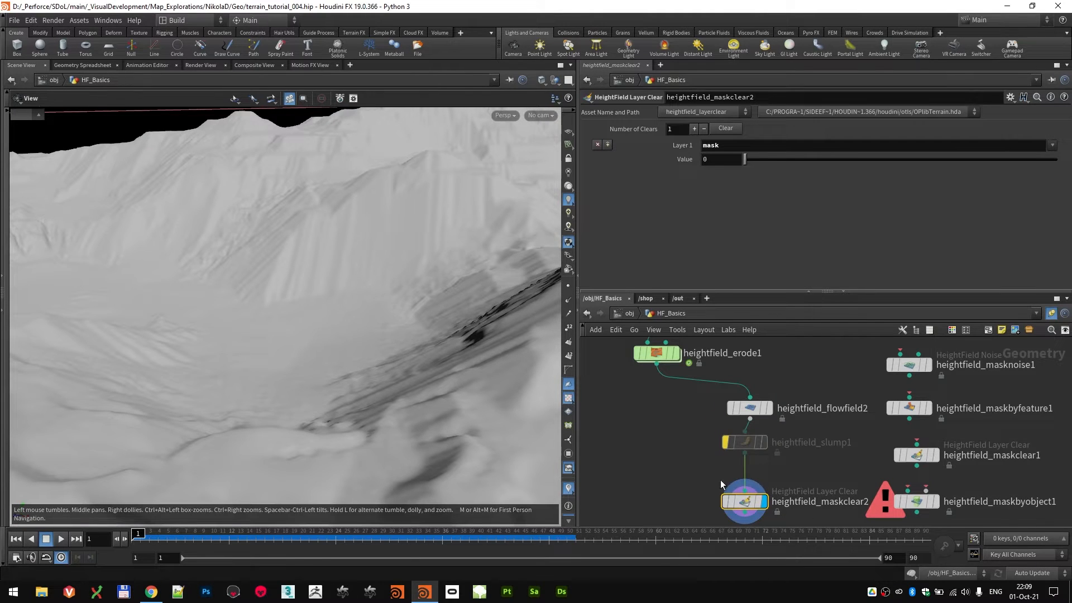
pyautogui.click(724, 445)
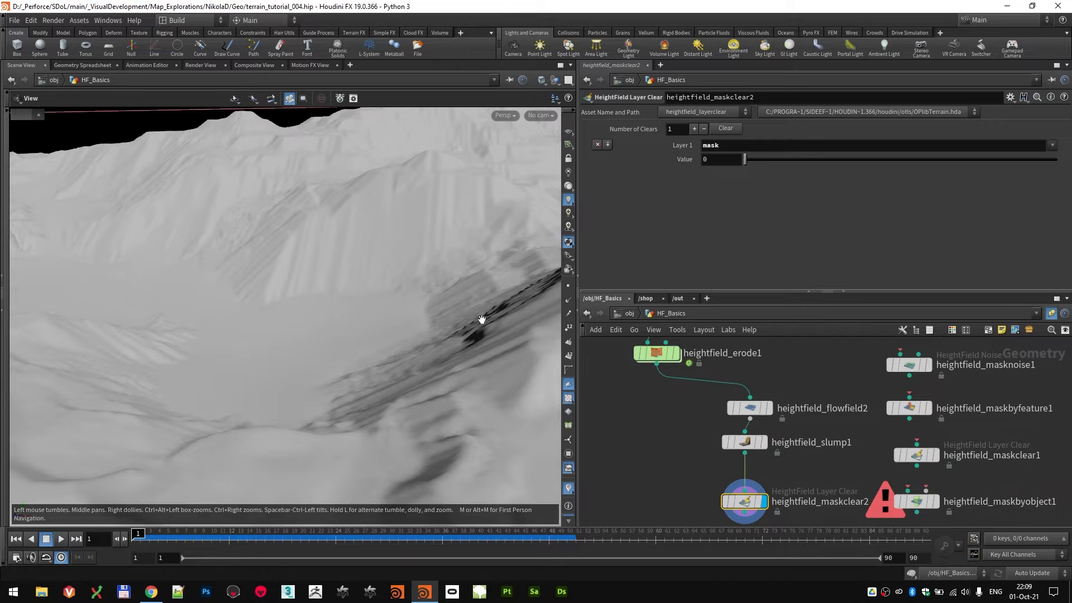
pyautogui.moveTo(360, 324); pyautogui.dragTo(218, 317)
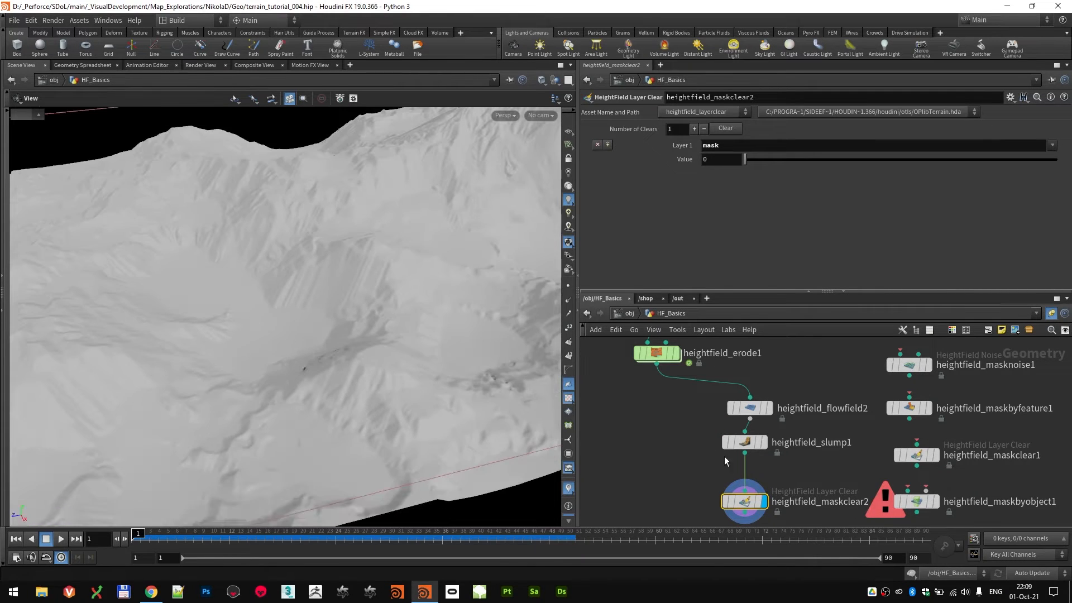
# - Move heightfield_flowfield2, heightfield_slump1 and heightfield_maskclear2 together so they sit closer beneath heightfield_erode1
pyautogui.scroll(-4, 711, 476)
pyautogui.moveTo(724, 436); pyautogui.dragTo(707, 373)
pyautogui.moveTo(729, 408); pyautogui.dragTo(674, 402)
pyautogui.scroll(-5, 734, 482)
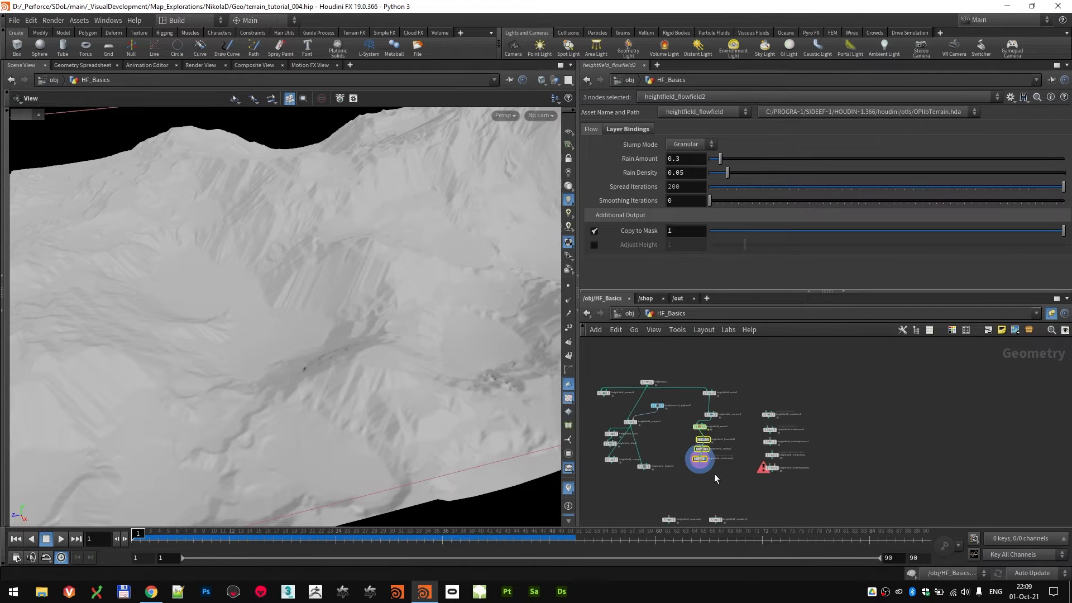
pyautogui.scroll(5, 749, 411)
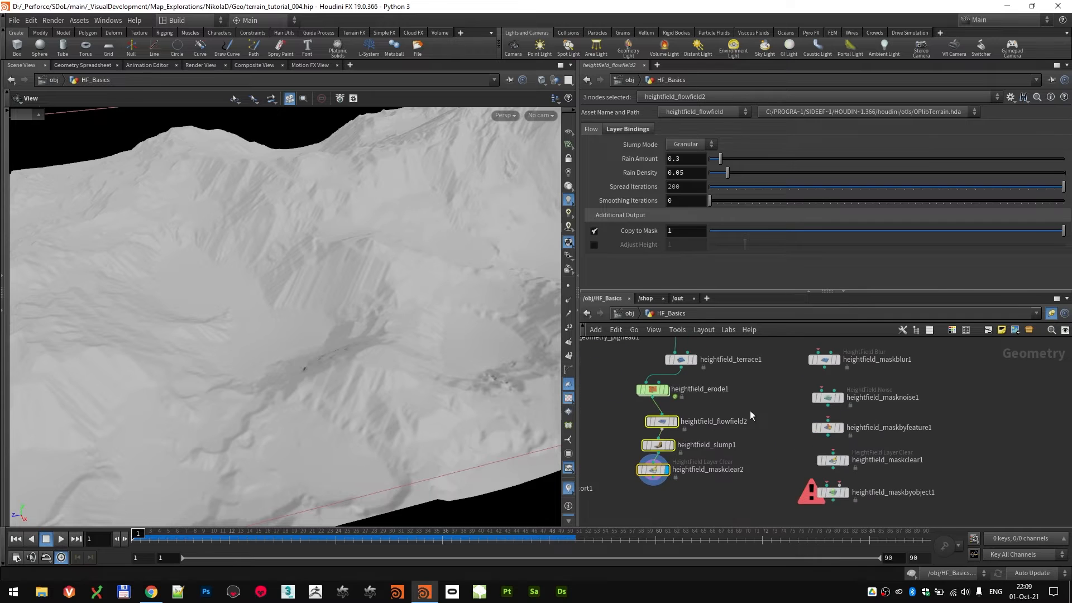
pyautogui.moveTo(736, 395); pyautogui.dragTo(738, 369, button='middle')
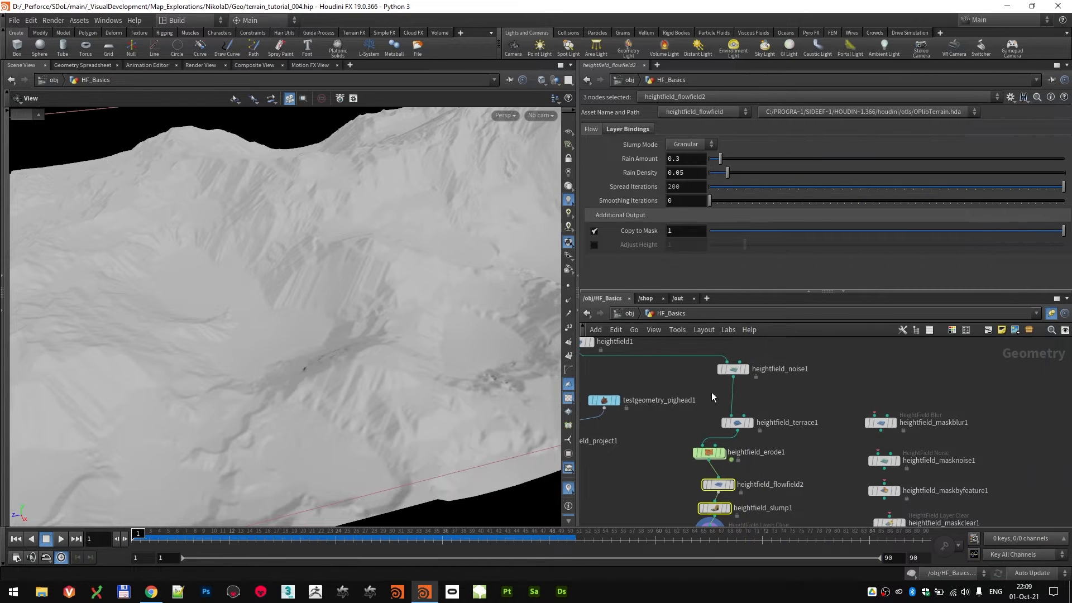
# - Rearrange the mask nodes so that heightfield_masknoise1 sits above heightfield_maskblur1
pyautogui.scroll(-3, 712, 392)
pyautogui.scroll(2, 801, 393)
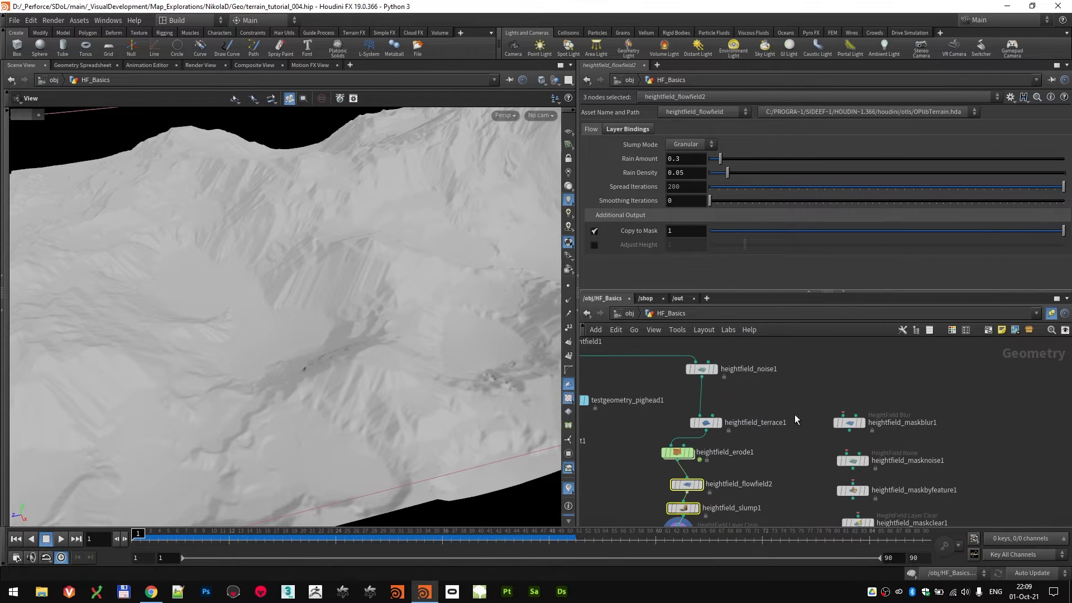
pyautogui.moveTo(781, 403); pyautogui.dragTo(775, 366, button='middle')
pyautogui.scroll(-1, 806, 380)
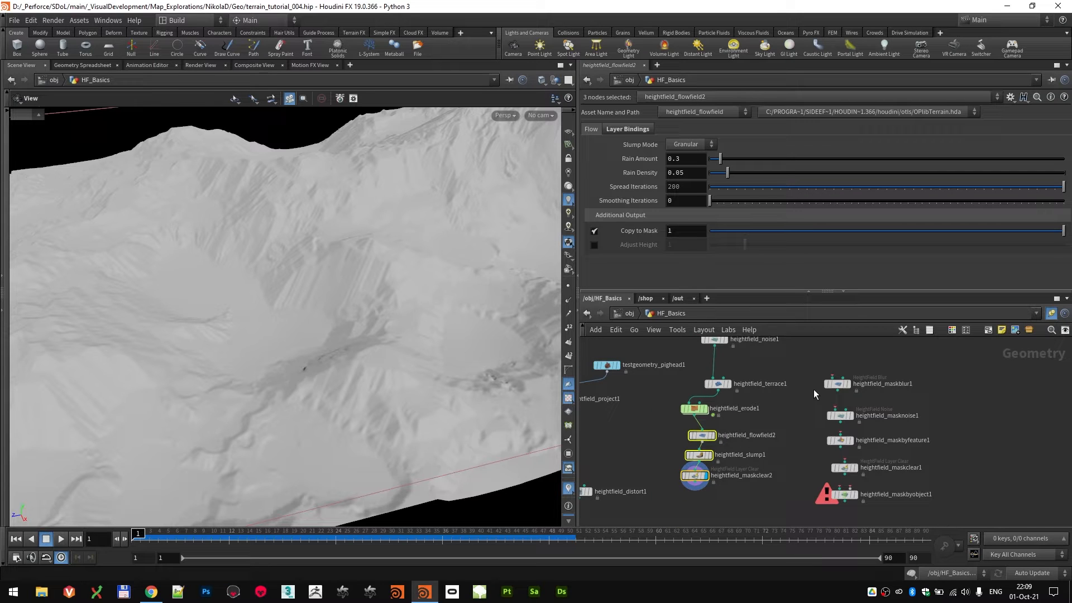
pyautogui.scroll(2, 798, 364)
pyautogui.moveTo(799, 364); pyautogui.dragTo(803, 400, button='middle')
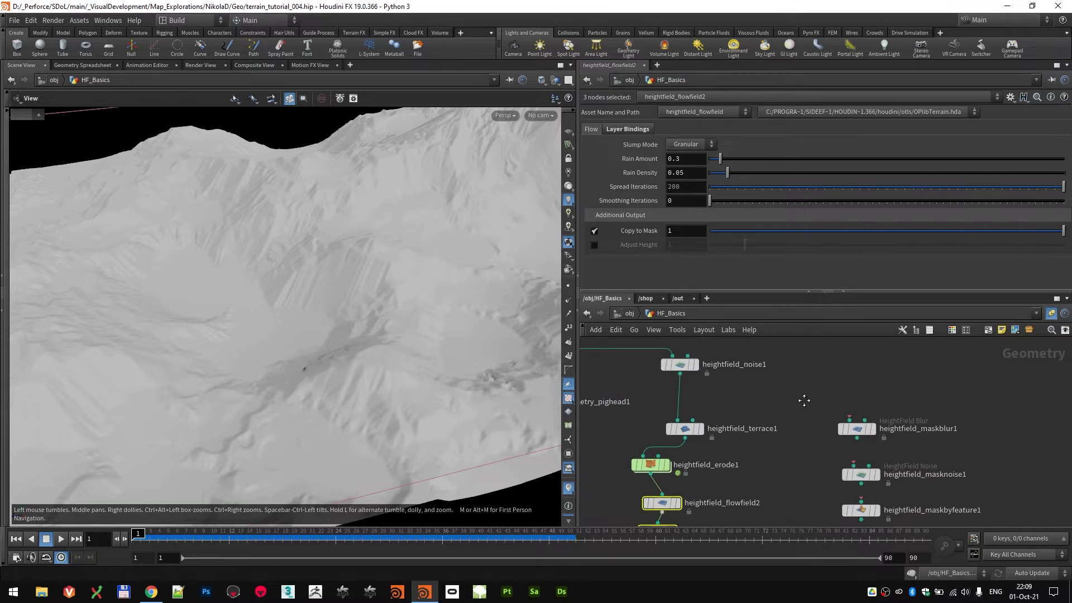
pyautogui.moveTo(861, 474)
pyautogui.mouseDown()
pyautogui.moveTo(856, 401)
pyautogui.moveTo(856, 458)
pyautogui.mouseUp()
# - Connect heightfield_noise1's output to the first input of heightfield_masknoise1, then display and select the mask noise node
pyautogui.click(871, 400)
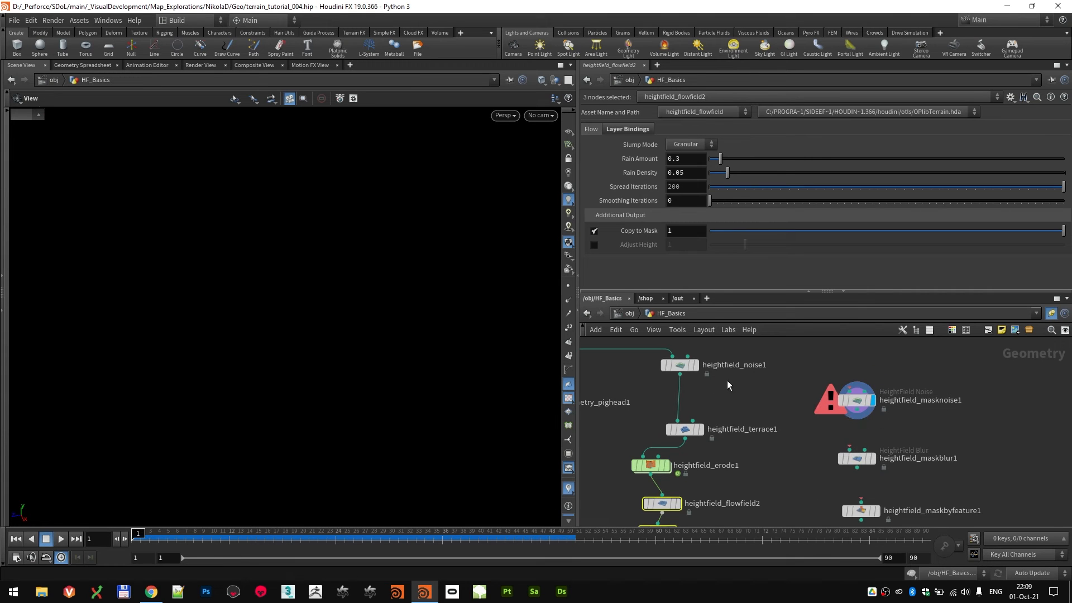
pyautogui.click(695, 364)
pyautogui.moveTo(680, 373); pyautogui.dragTo(860, 408)
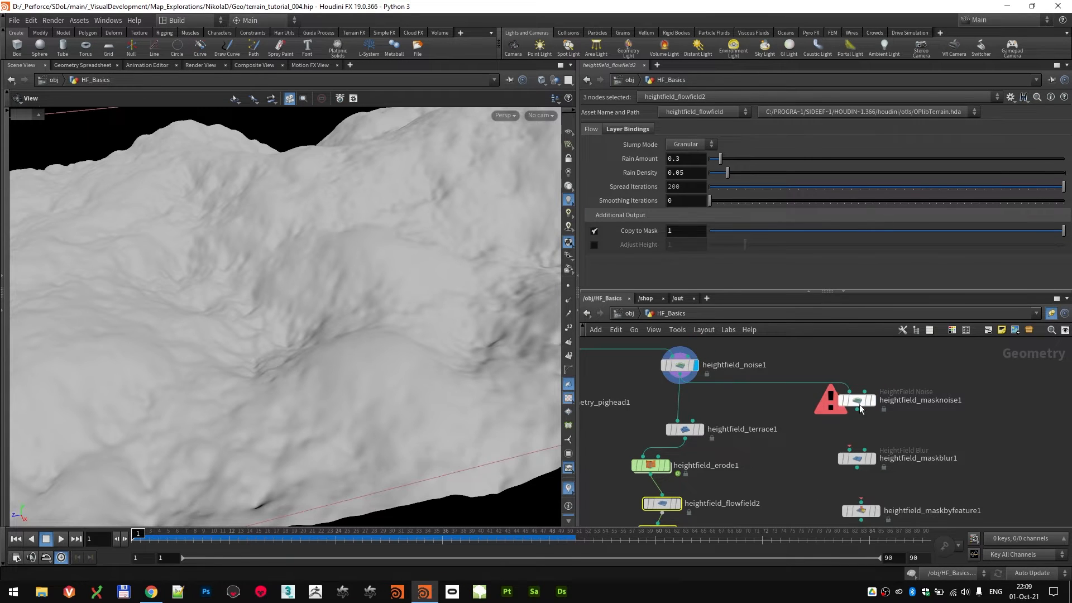
pyautogui.click(877, 409)
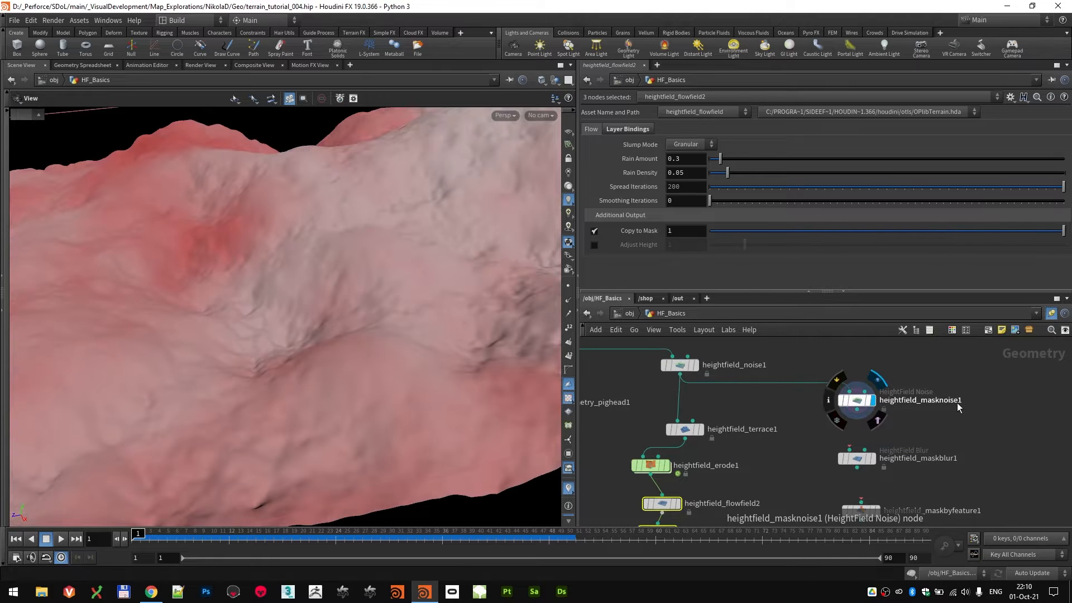
pyautogui.click(857, 401)
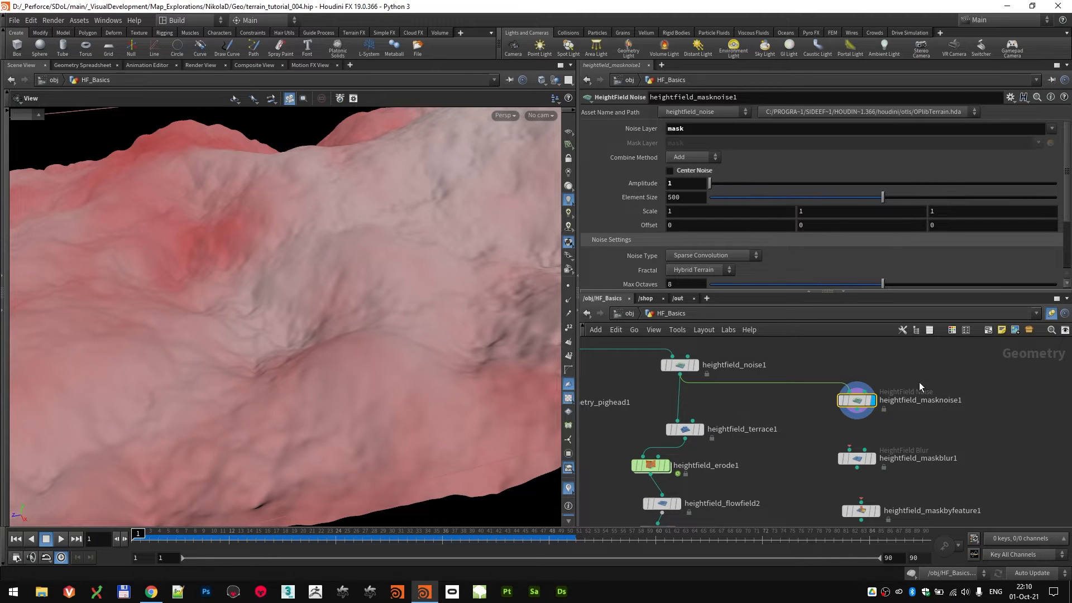
# - Try the Center Noise option on the mask noise, turn it off again, and reset the amplitude to 1
pyautogui.scroll(-3, 369, 312)
pyautogui.moveTo(365, 310); pyautogui.dragTo(402, 332)
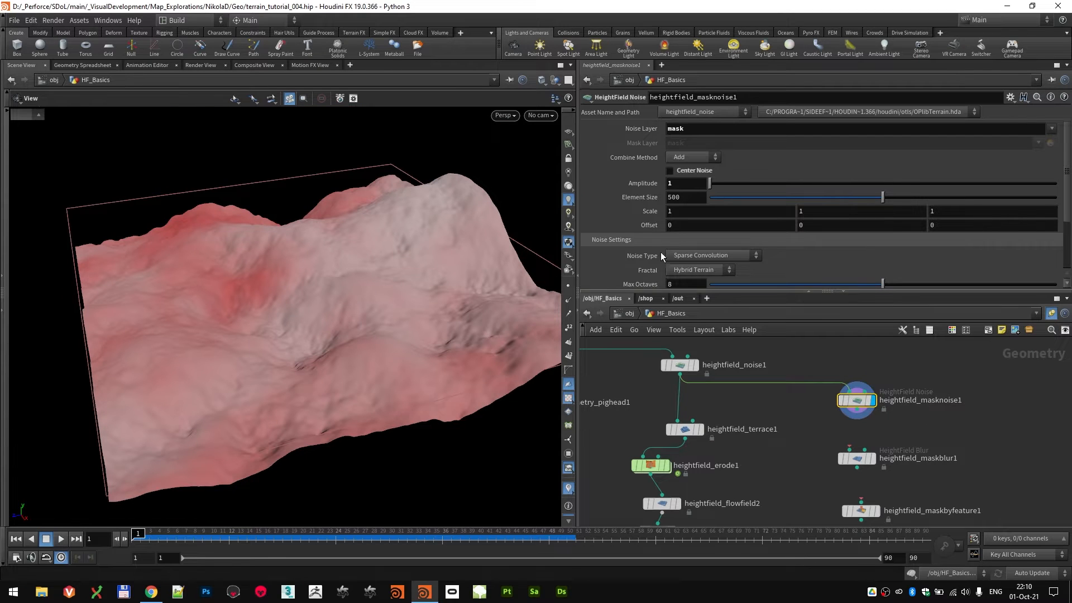
pyautogui.click(701, 171)
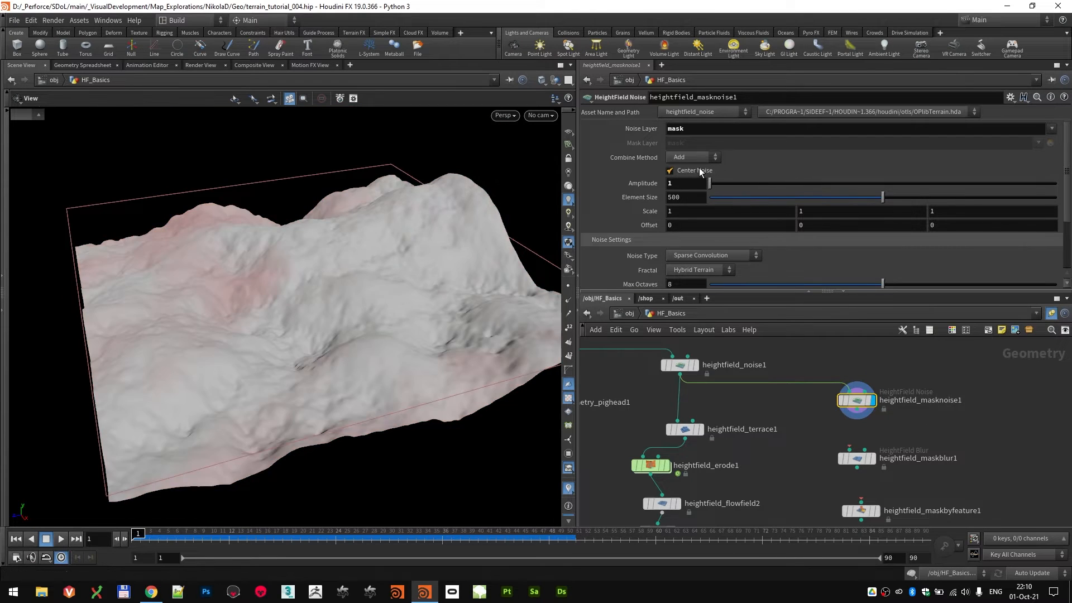
pyautogui.click(698, 171)
pyautogui.moveTo(737, 180); pyautogui.dragTo(655, 185)
pyautogui.write('1')
pyautogui.press('Return')
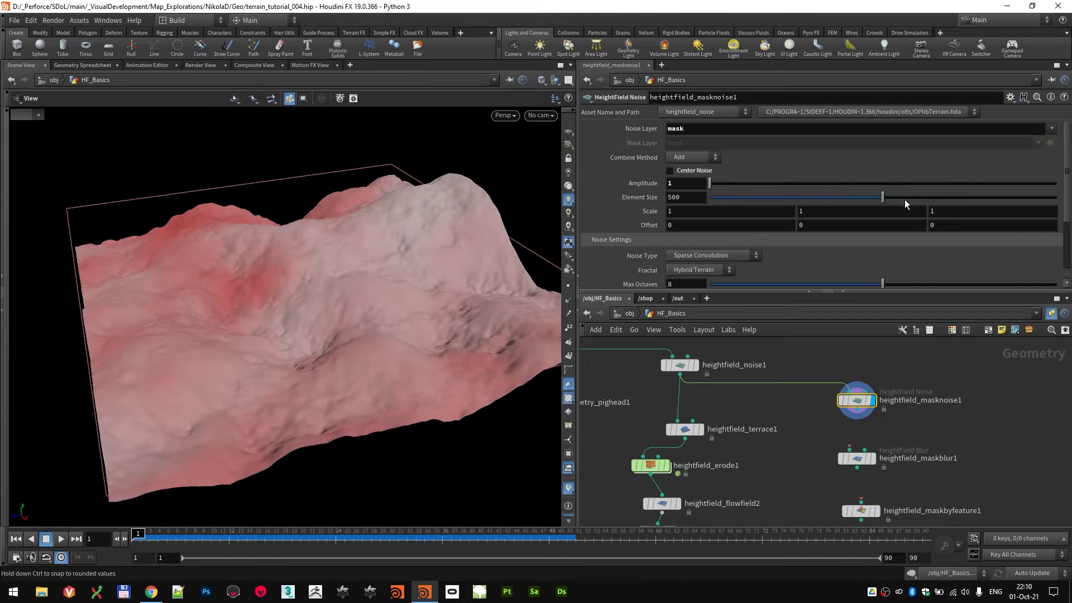
# - Set the mask noise's element size to 195 and expand its Post Processing settings
pyautogui.moveTo(886, 197); pyautogui.dragTo(776, 199)
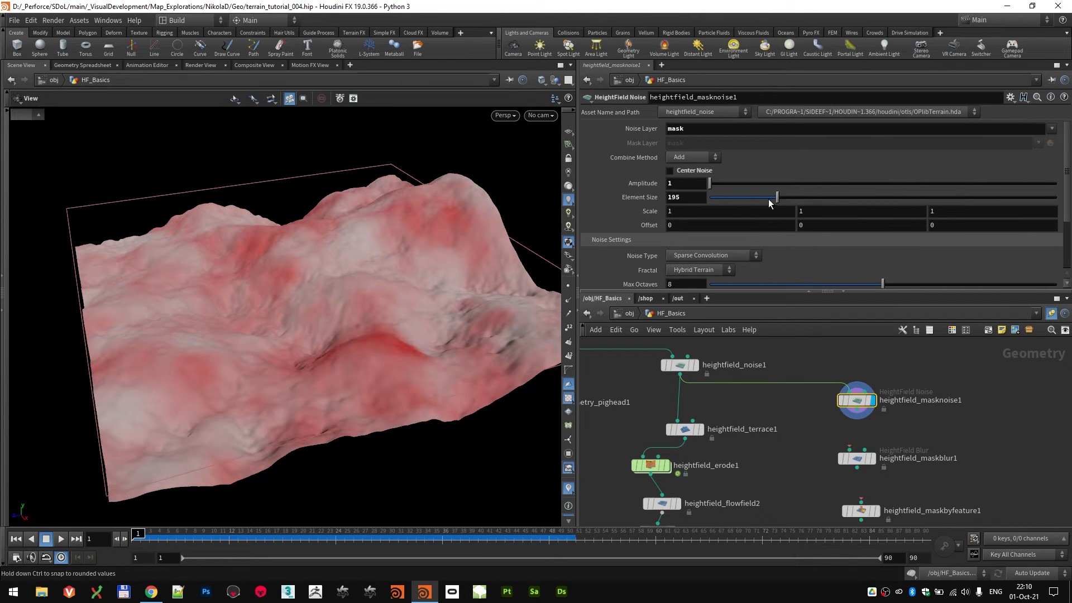
pyautogui.scroll(-3, 629, 186)
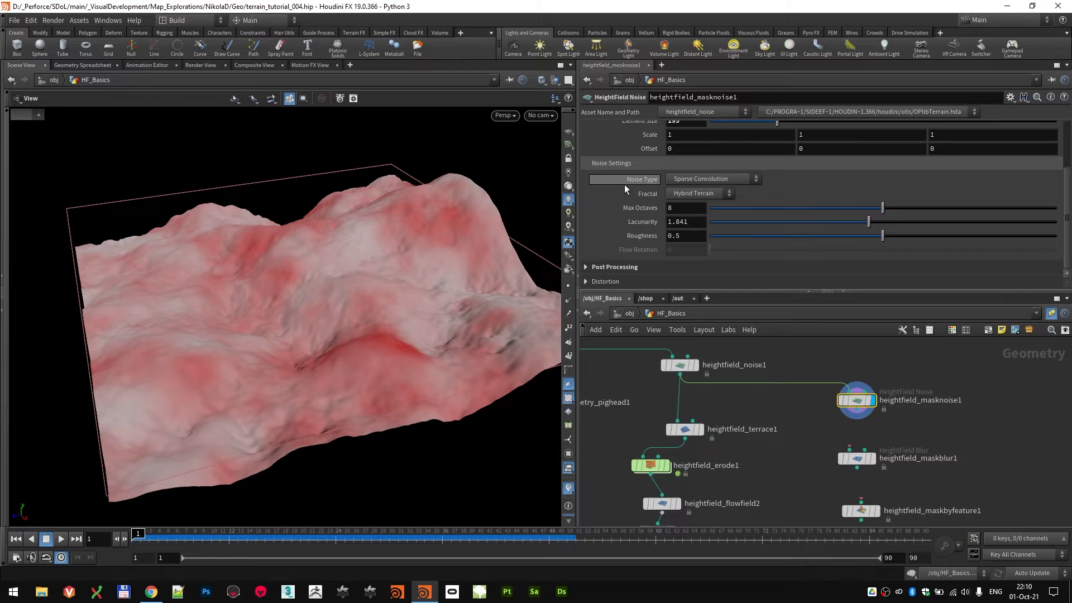
pyautogui.click(585, 266)
pyautogui.scroll(-1, 605, 196)
pyautogui.scroll(3, 630, 206)
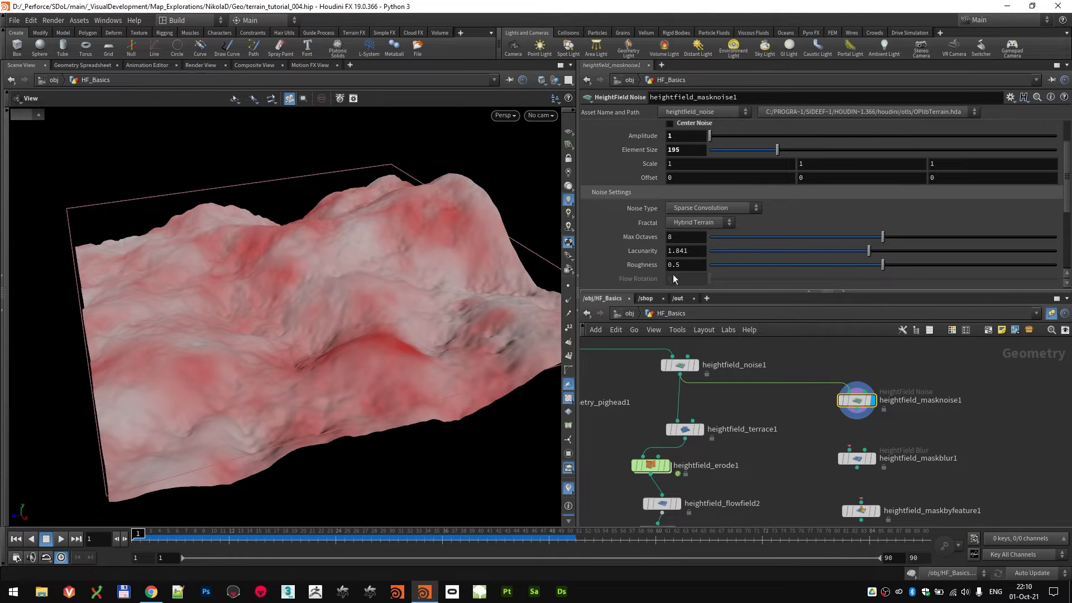
pyautogui.scroll(-3, 631, 193)
pyautogui.scroll(-2, 608, 191)
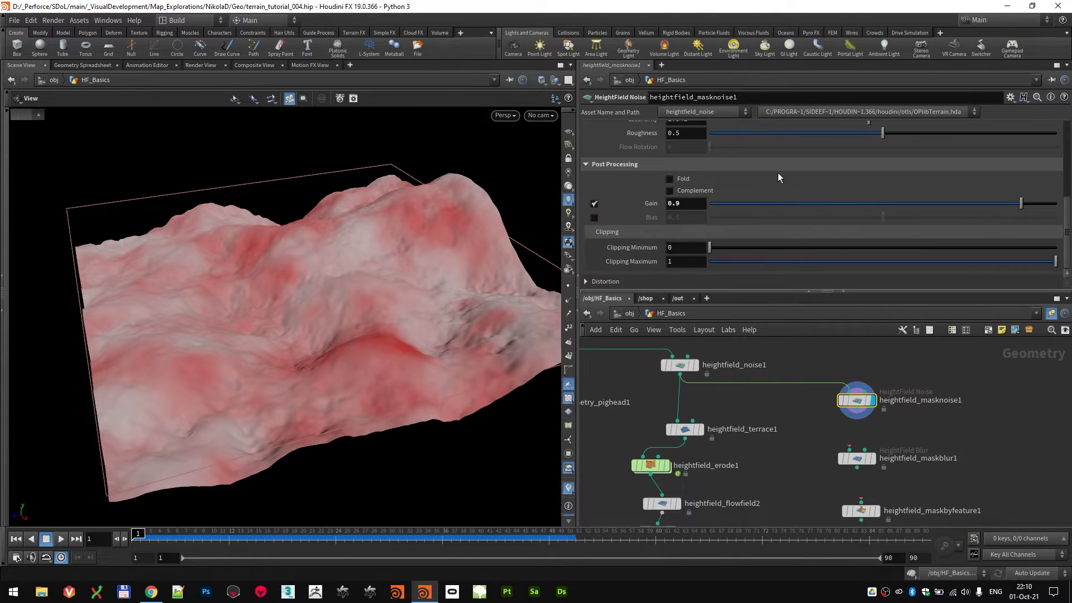
# - Try the Fold and Clipping Minimum settings of the mask noise's post-processing and restore both
pyautogui.click(680, 190)
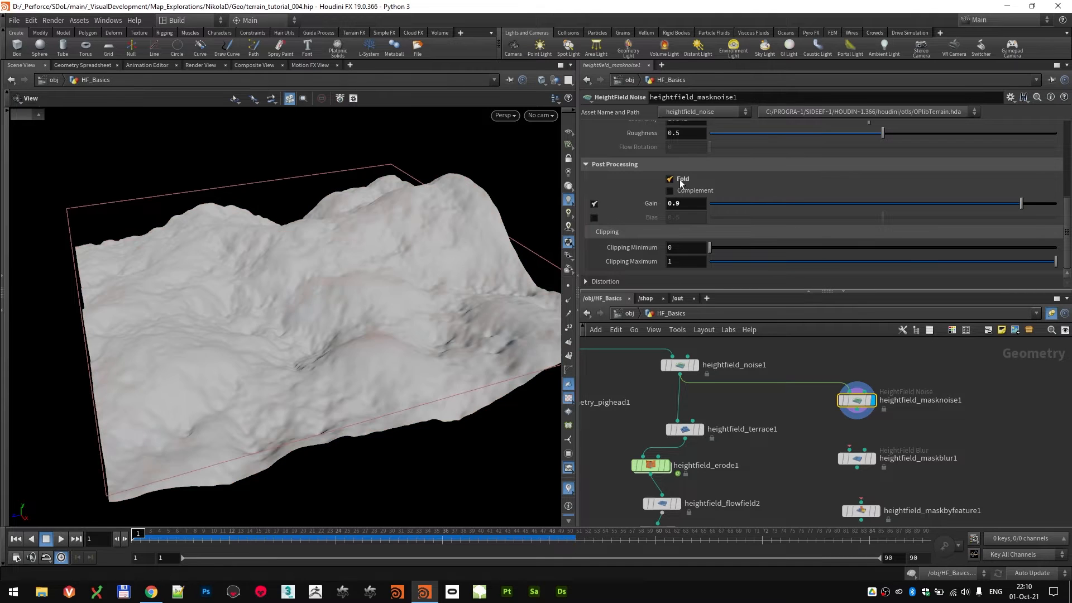
pyautogui.click(680, 191)
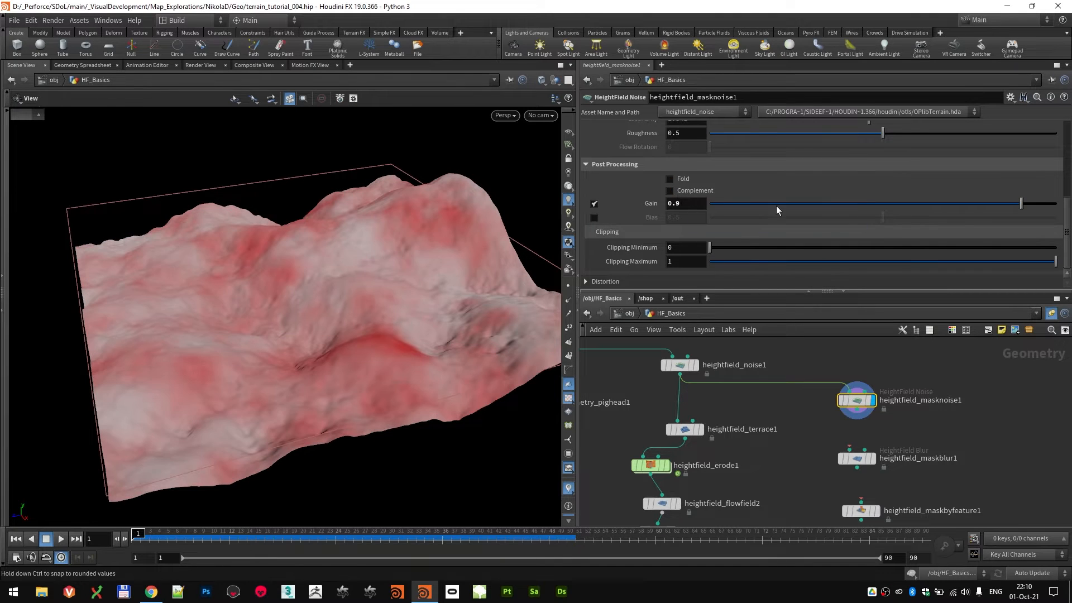
pyautogui.moveTo(709, 248); pyautogui.dragTo(662, 236)
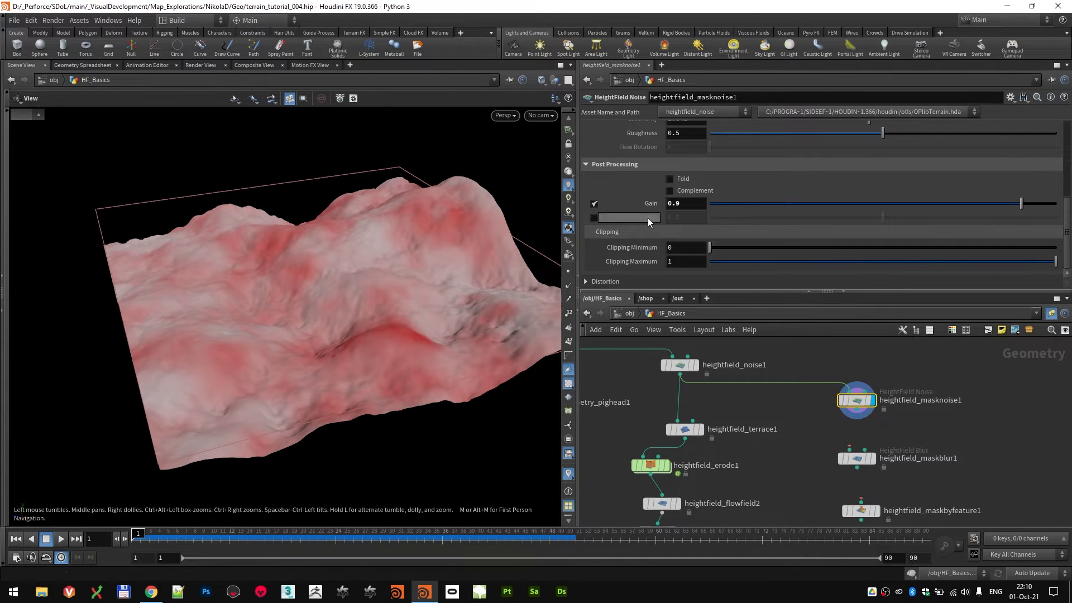
# - Raise the mask noise's post-processing gain to 1 for a sharper mask contrast
pyautogui.moveTo(1021, 204); pyautogui.dragTo(1056, 205)
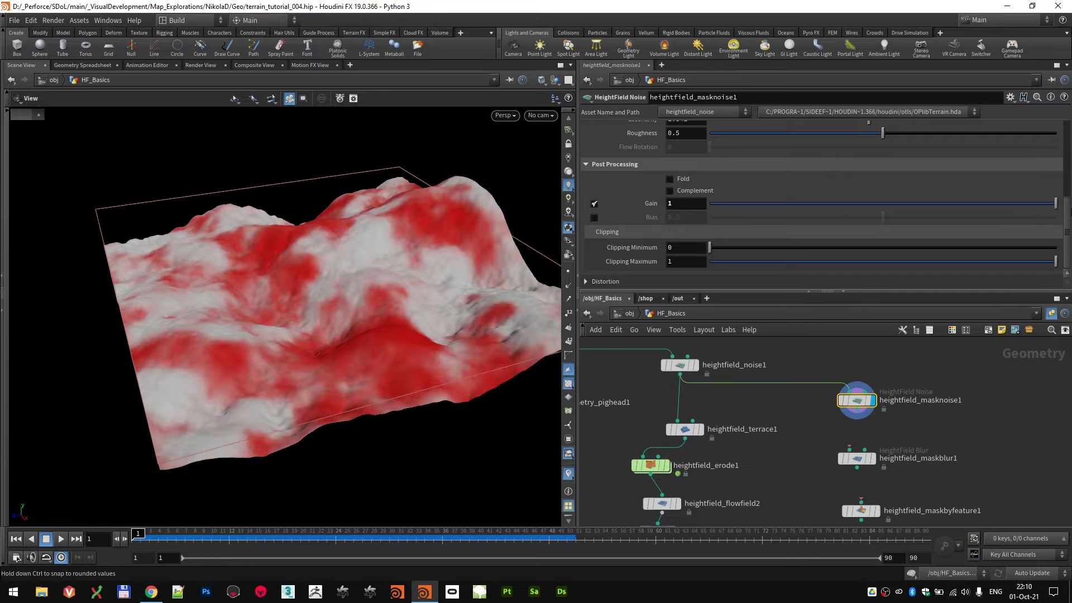
pyautogui.moveTo(359, 290)
pyautogui.mouseDown()
pyautogui.moveTo(370, 296)
pyautogui.moveTo(358, 297)
pyautogui.mouseUp()
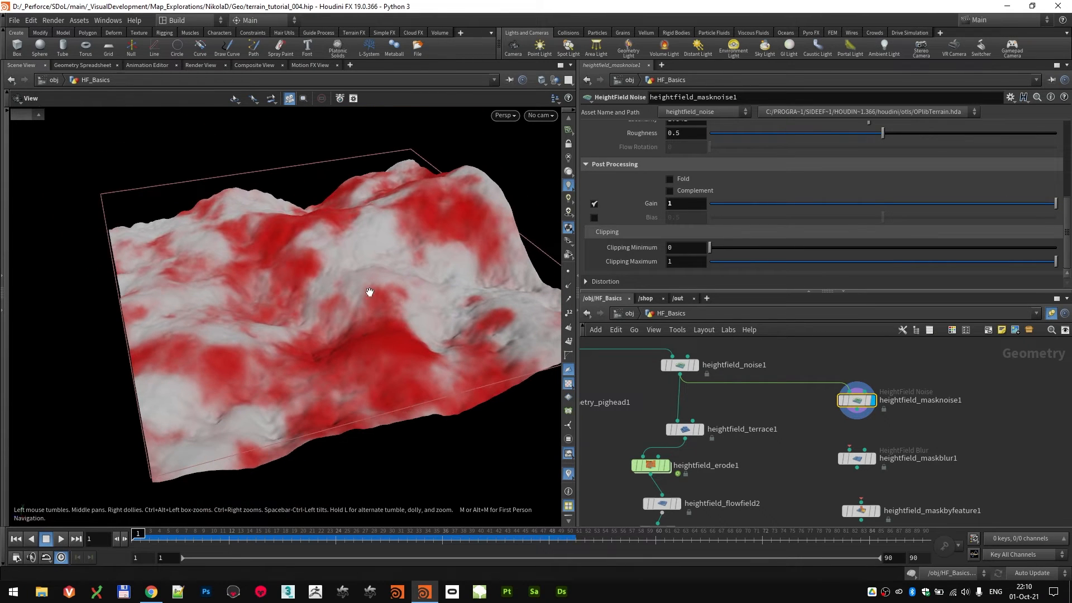
# - Connect heightfield_masknoise1 to heightfield_maskblur1, then display and select the mask blur node
pyautogui.moveTo(951, 440); pyautogui.dragTo(950, 405, button='middle')
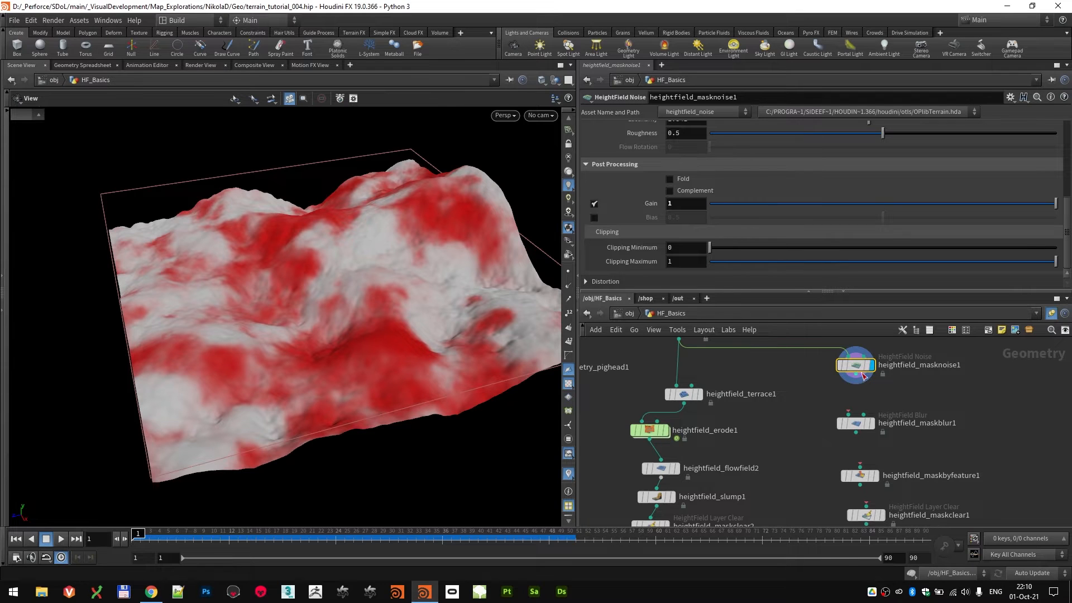
pyautogui.scroll(1, 337, 311)
pyautogui.scroll(3, 864, 386)
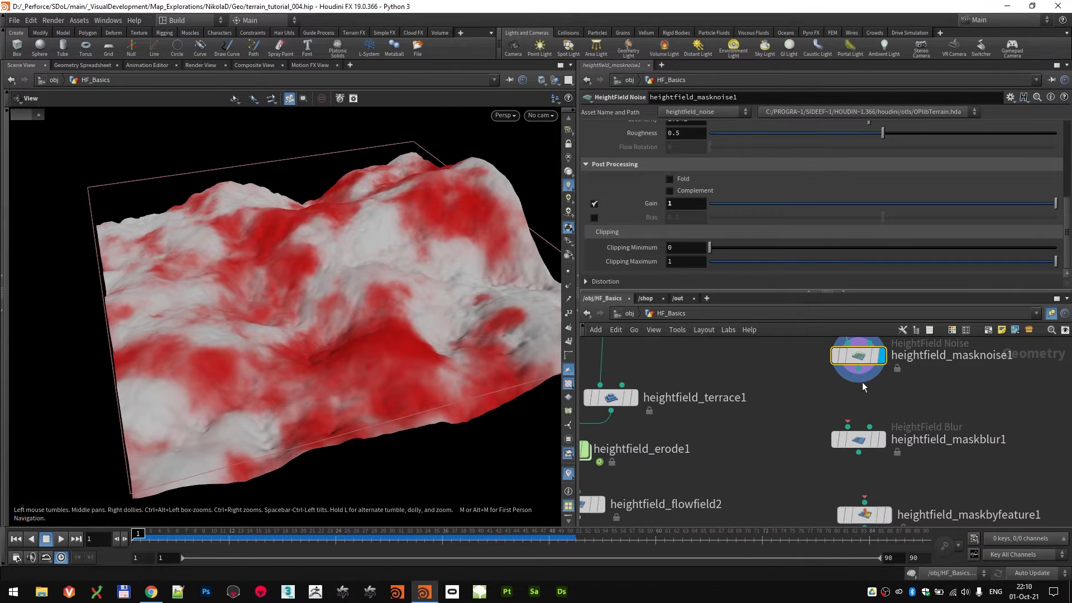
pyautogui.click(877, 441)
pyautogui.moveTo(380, 330); pyautogui.dragTo(413, 327)
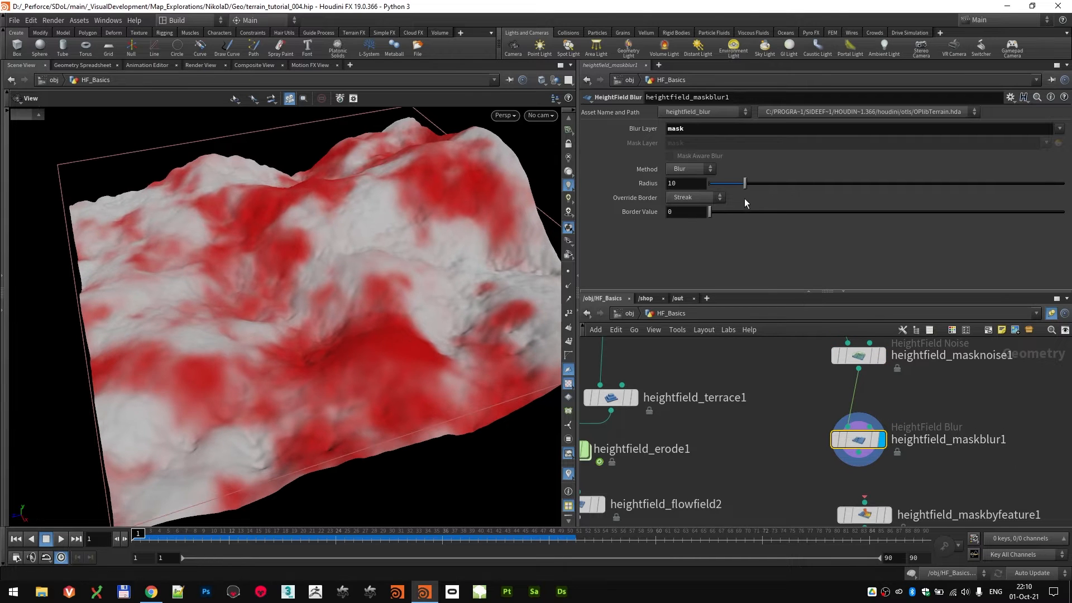
# - Set the mask blur's method to Shrink and its radius to 20.3
pyautogui.moveTo(744, 183); pyautogui.dragTo(896, 187)
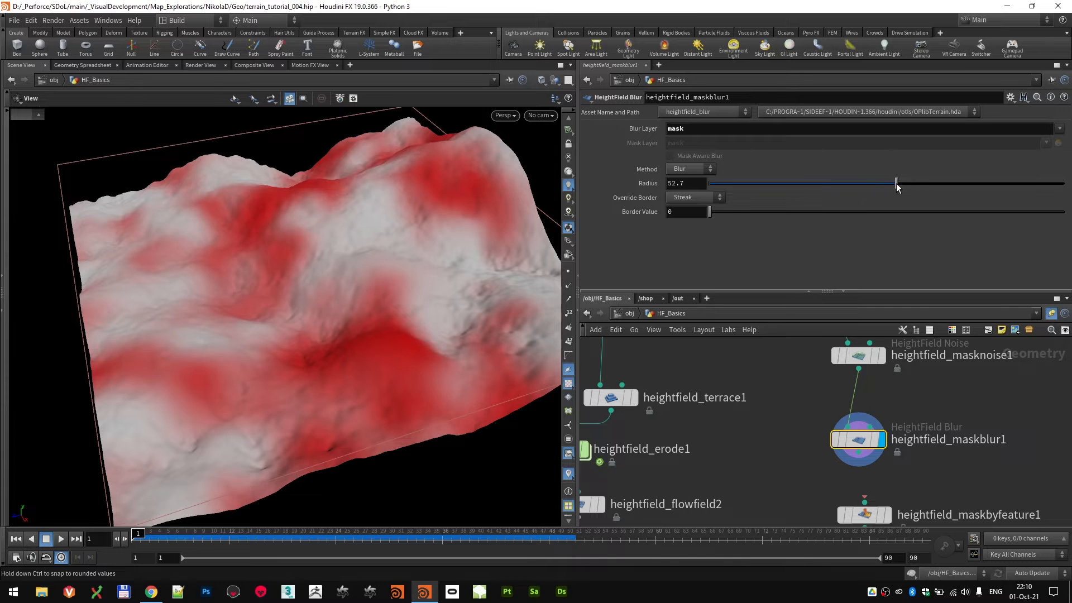
pyautogui.click(691, 170)
pyautogui.click(687, 204)
pyautogui.moveTo(913, 185); pyautogui.dragTo(781, 186)
pyautogui.click(680, 213)
# - Move heightfield_maskblur1 to the right of its column and place heightfield_maskbyfeature1 directly beneath heightfield_masknoise1 in the network
pyautogui.scroll(-1, 838, 453)
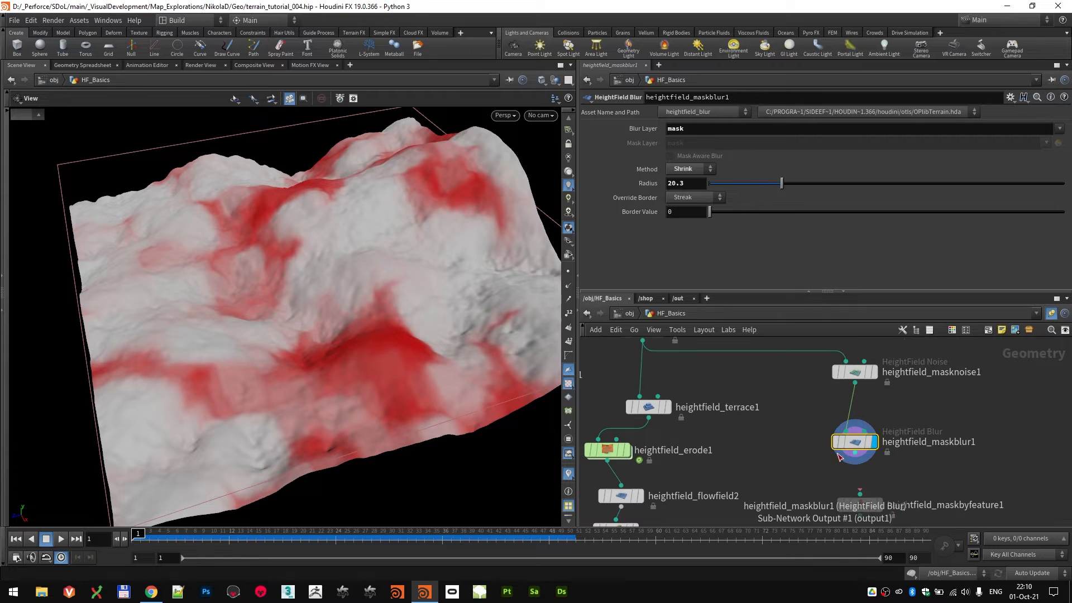
pyautogui.moveTo(855, 441); pyautogui.dragTo(941, 434)
pyautogui.moveTo(872, 474); pyautogui.dragTo(846, 443, button='middle')
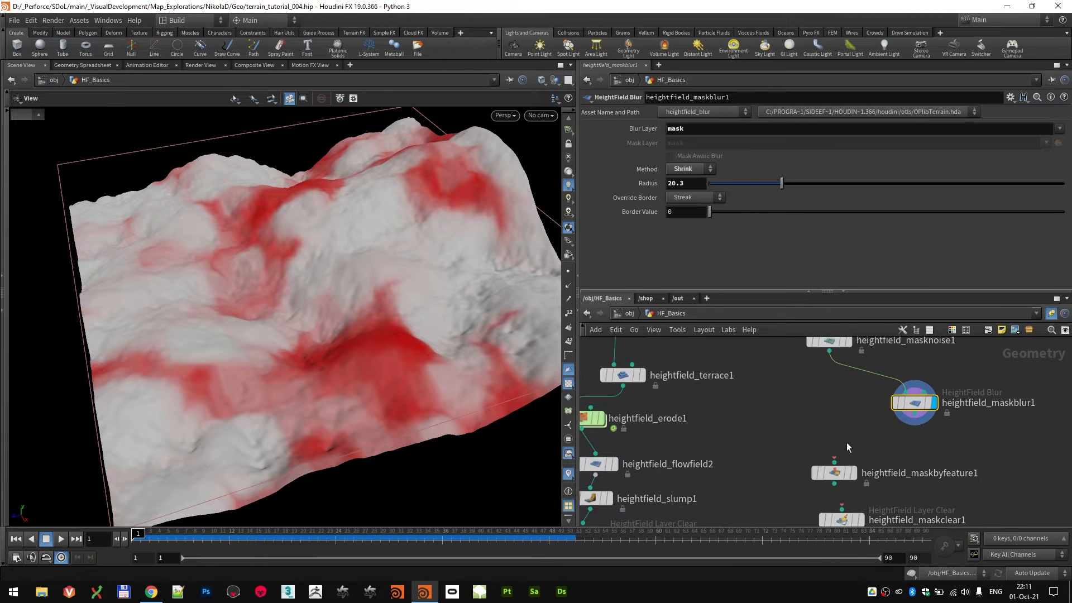
pyautogui.moveTo(834, 473); pyautogui.dragTo(829, 452)
pyautogui.moveTo(807, 421); pyautogui.dragTo(806, 432, button='middle')
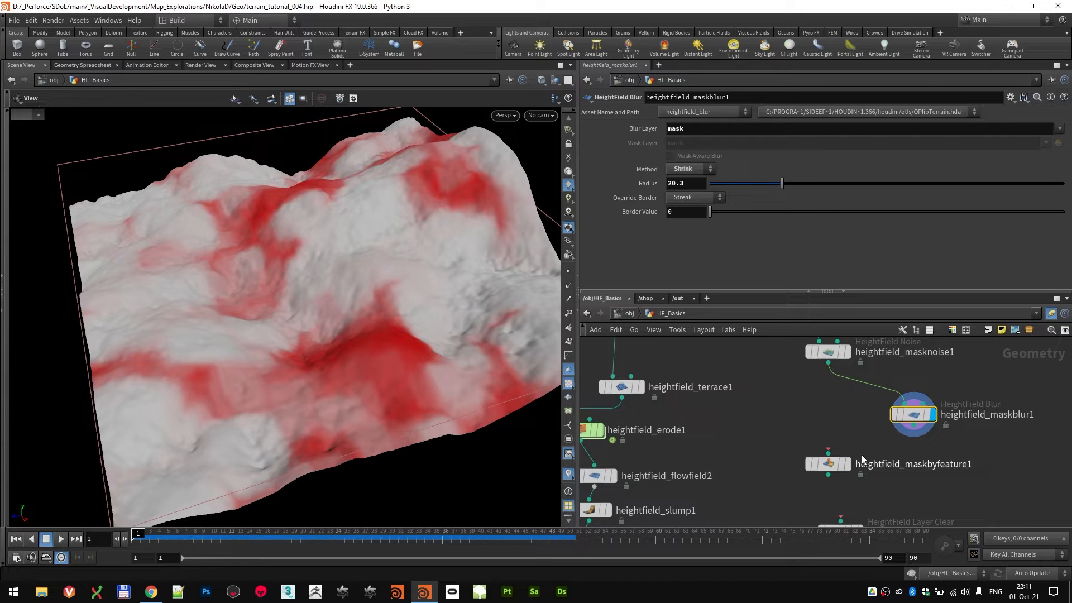
pyautogui.moveTo(838, 444); pyautogui.dragTo(778, 403, button='middle')
pyautogui.scroll(3, 779, 413)
pyautogui.scroll(-3, 848, 456)
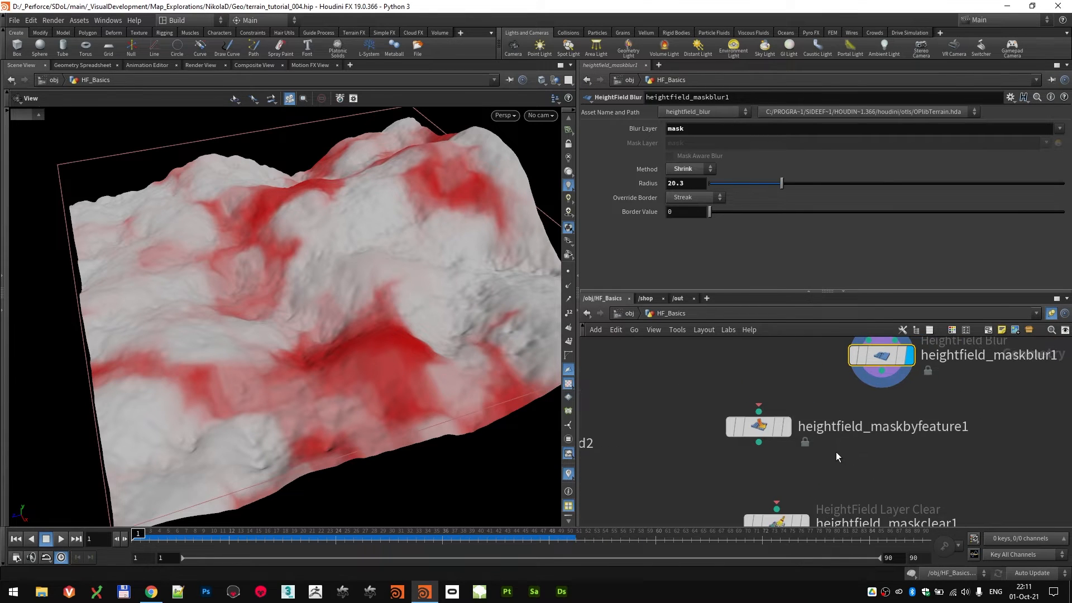
pyautogui.moveTo(778, 352); pyautogui.dragTo(782, 407, button='middle')
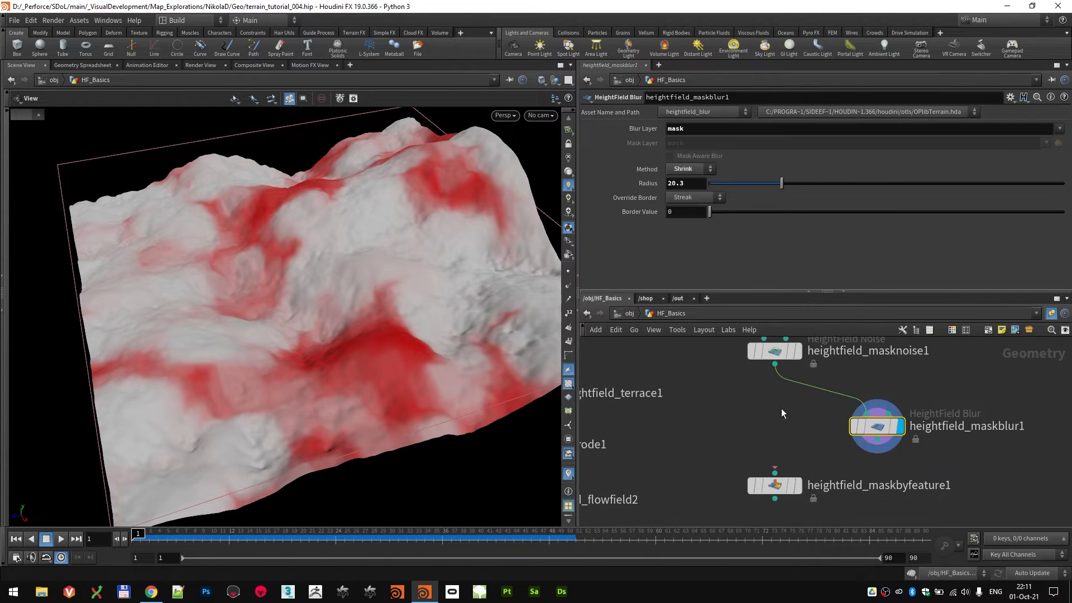
# - Connect heightfield_masknoise1 to heightfield_maskbyfeature1, then display and select the mask by feature node
pyautogui.click(775, 363)
pyautogui.click(775, 472)
pyautogui.click(796, 485)
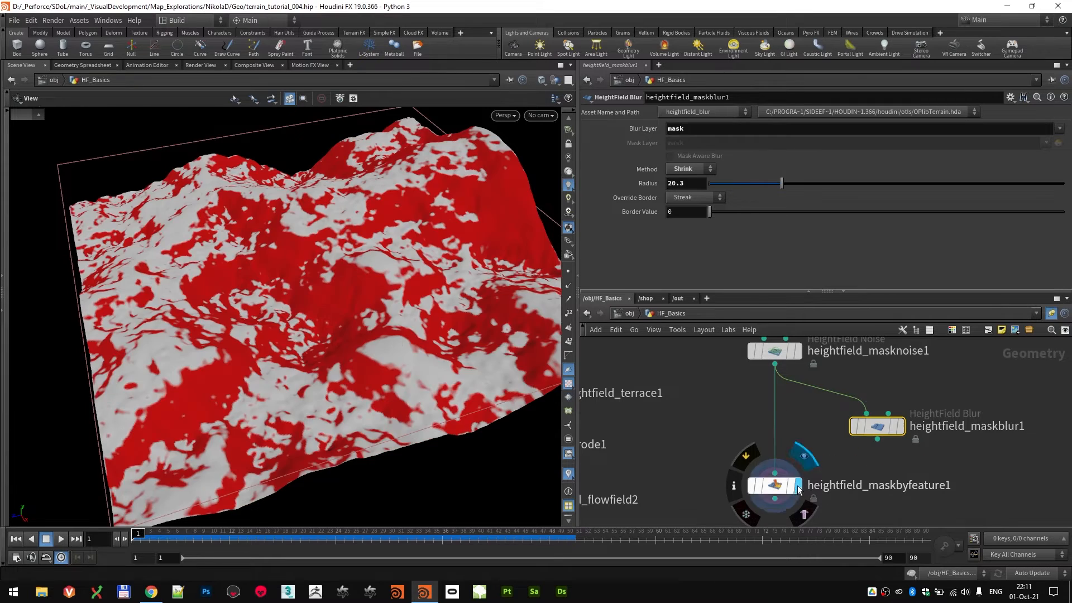
pyautogui.moveTo(359, 293); pyautogui.dragTo(467, 348)
pyautogui.click(773, 484)
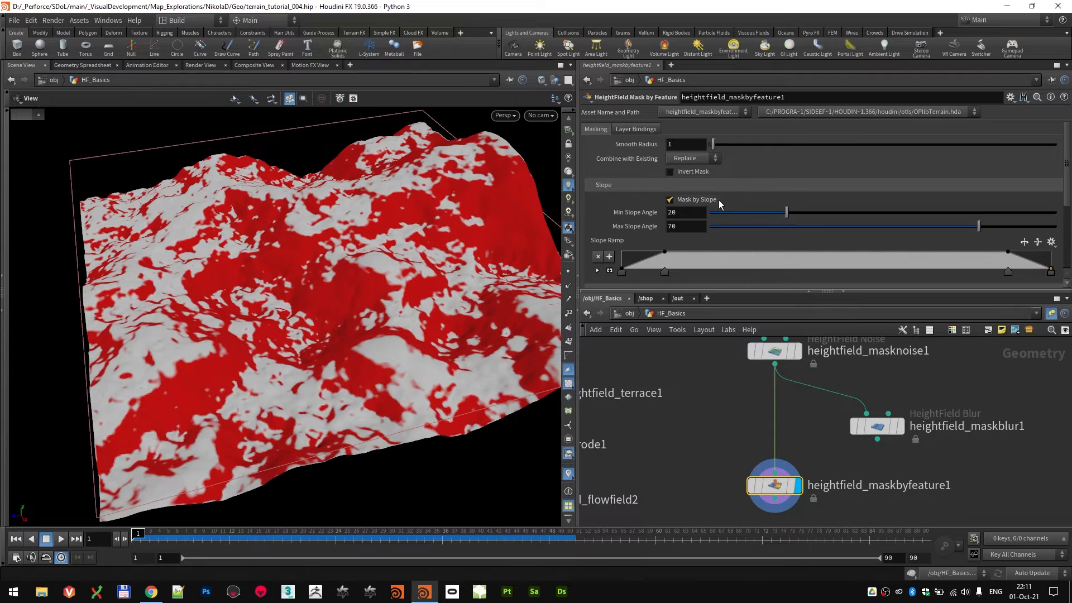
# - Set the slope mask's minimum slope angle to 21.9 and its maximum slope angle to 71.3
pyautogui.scroll(3, 285, 283)
pyautogui.keyDown('alt'); pyautogui.moveTo(284, 283); pyautogui.dragTo(325, 263); pyautogui.keyUp('alt')
pyautogui.keyDown('alt'); pyautogui.moveTo(214, 335); pyautogui.dragTo(524, 271); pyautogui.keyUp('alt')
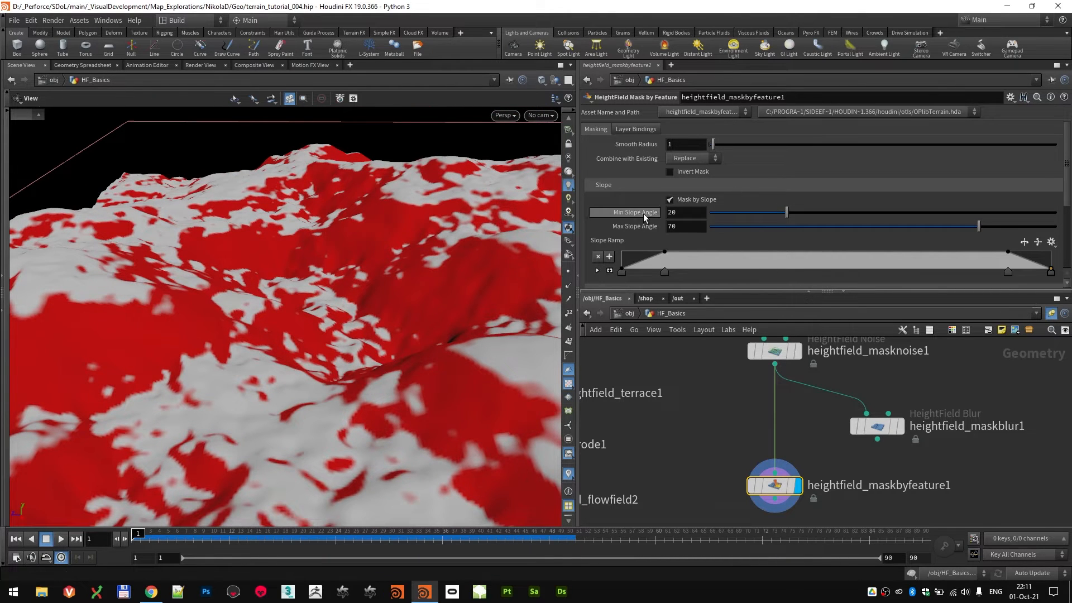
pyautogui.moveTo(786, 212)
pyautogui.mouseDown()
pyautogui.moveTo(742, 212)
pyautogui.moveTo(804, 215)
pyautogui.mouseUp()
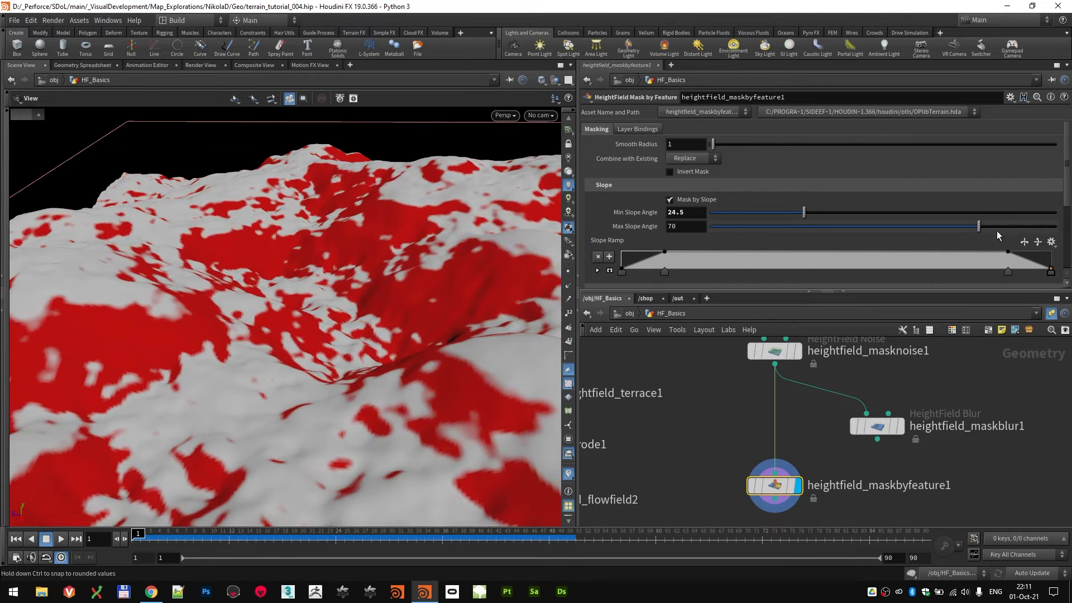
pyautogui.moveTo(996, 231)
pyautogui.mouseDown()
pyautogui.moveTo(1035, 236)
pyautogui.moveTo(997, 240)
pyautogui.moveTo(1053, 238)
pyautogui.moveTo(983, 236)
pyautogui.mouseUp()
pyautogui.moveTo(804, 213)
pyautogui.mouseDown()
pyautogui.moveTo(731, 215)
pyautogui.moveTo(795, 217)
pyautogui.mouseUp()
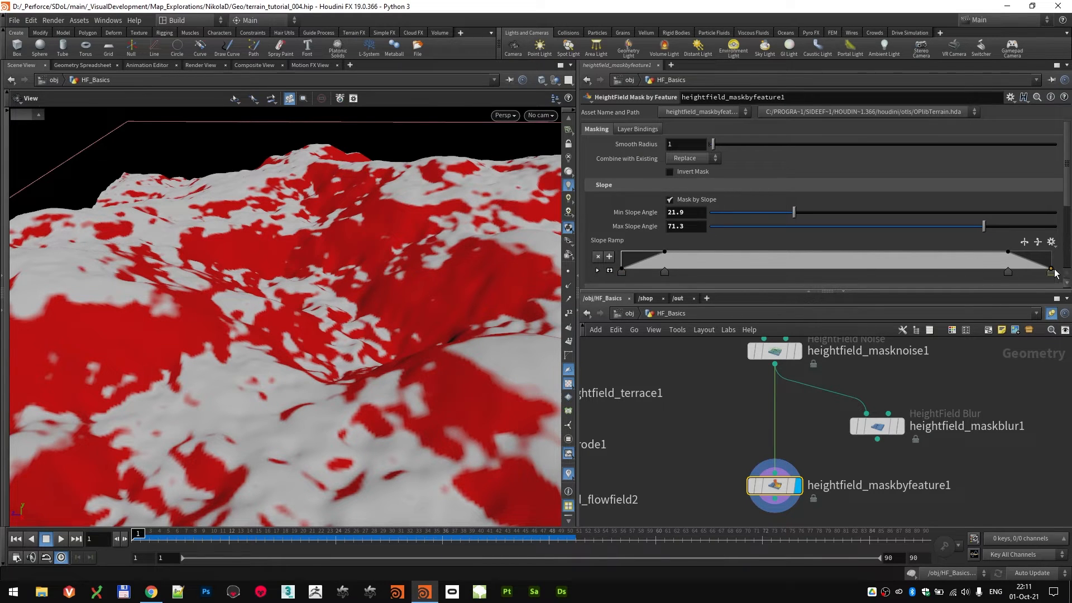
# - Change the slope ramp to a linear rise and set the slope angles to a minimum of 17.1 and a maximum of 24
pyautogui.click(1050, 241)
pyautogui.click(1038, 277)
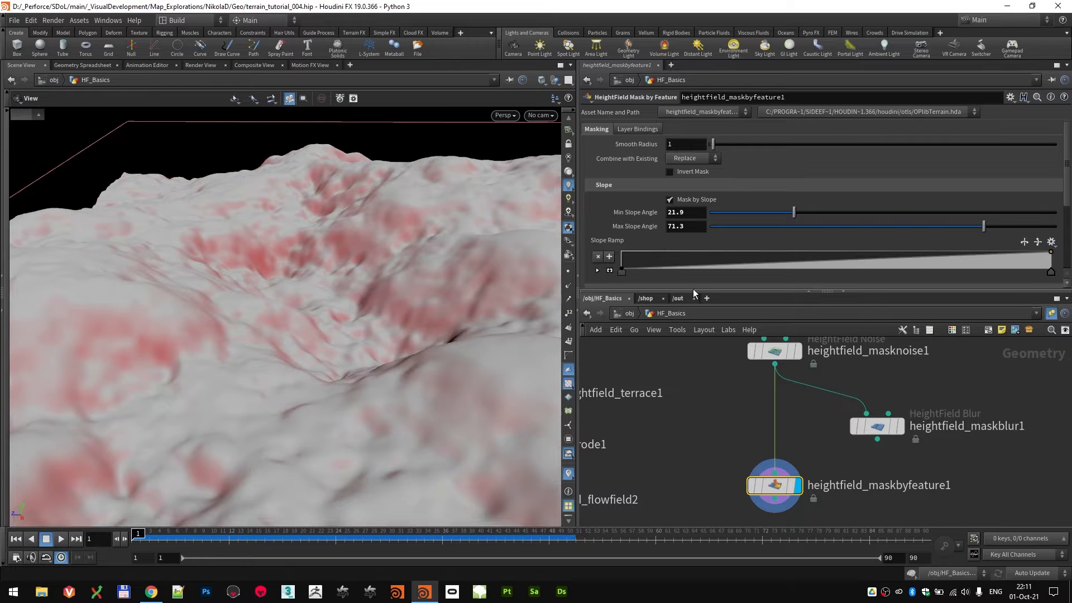
pyautogui.moveTo(753, 217); pyautogui.dragTo(731, 213)
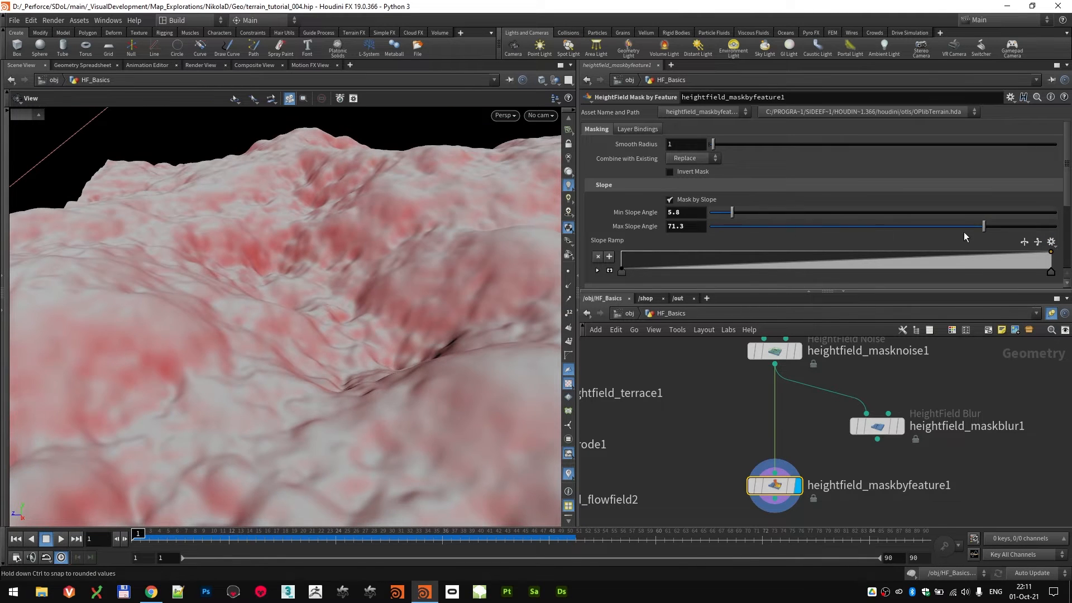
pyautogui.moveTo(982, 226); pyautogui.dragTo(802, 226)
pyautogui.moveTo(731, 213); pyautogui.dragTo(775, 213)
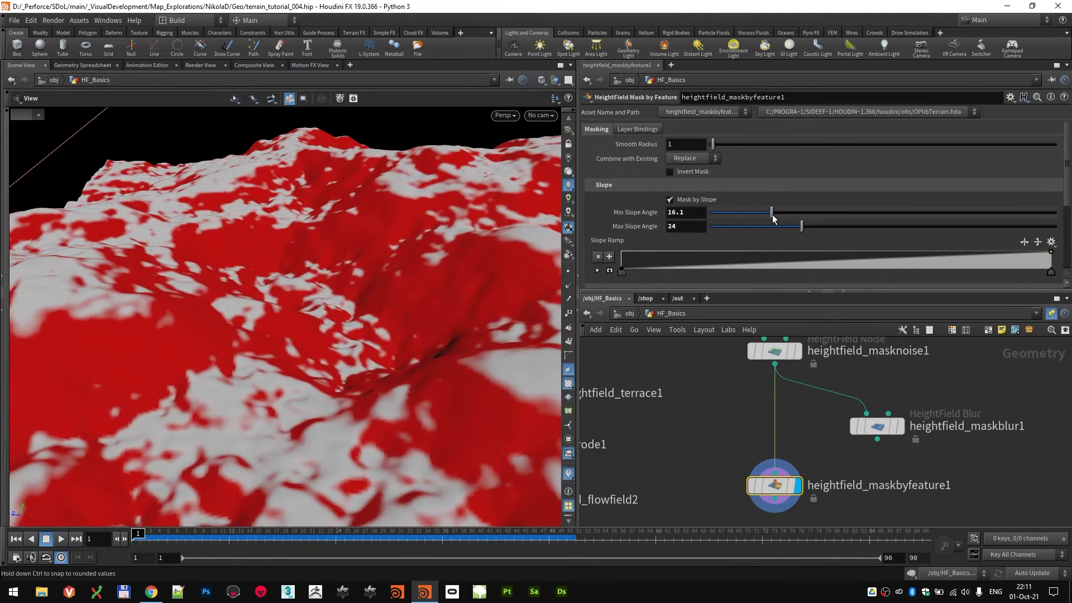
# - Reset the slope ramp to its default shape and raise the maximum slope angle to 46.6
pyautogui.keyDown('ctrl'); pyautogui.middleClick(606, 240); pyautogui.keyUp('ctrl')
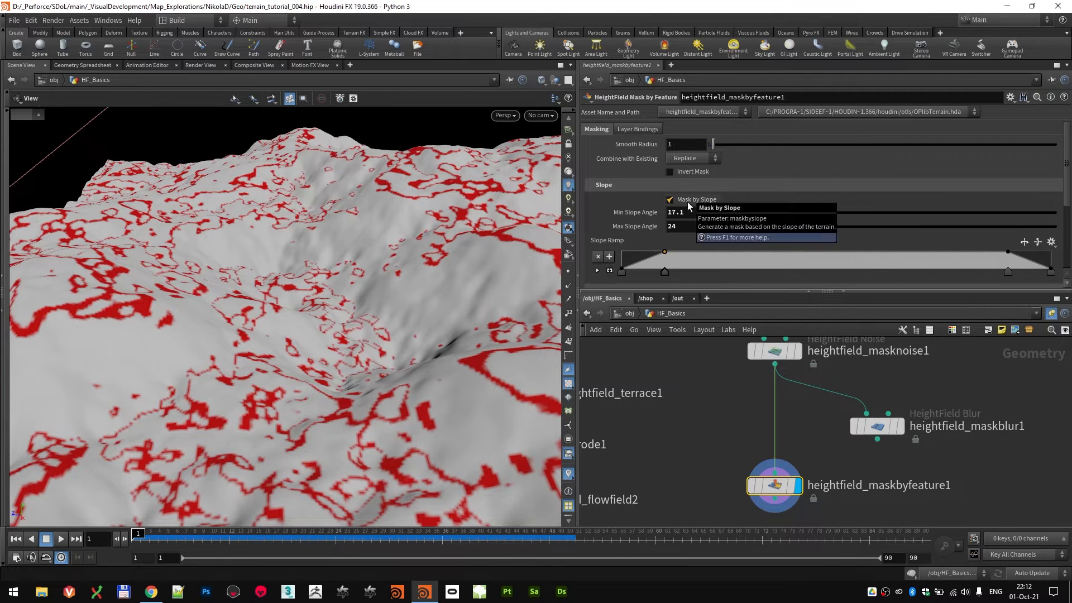
pyautogui.moveTo(801, 226); pyautogui.dragTo(889, 227)
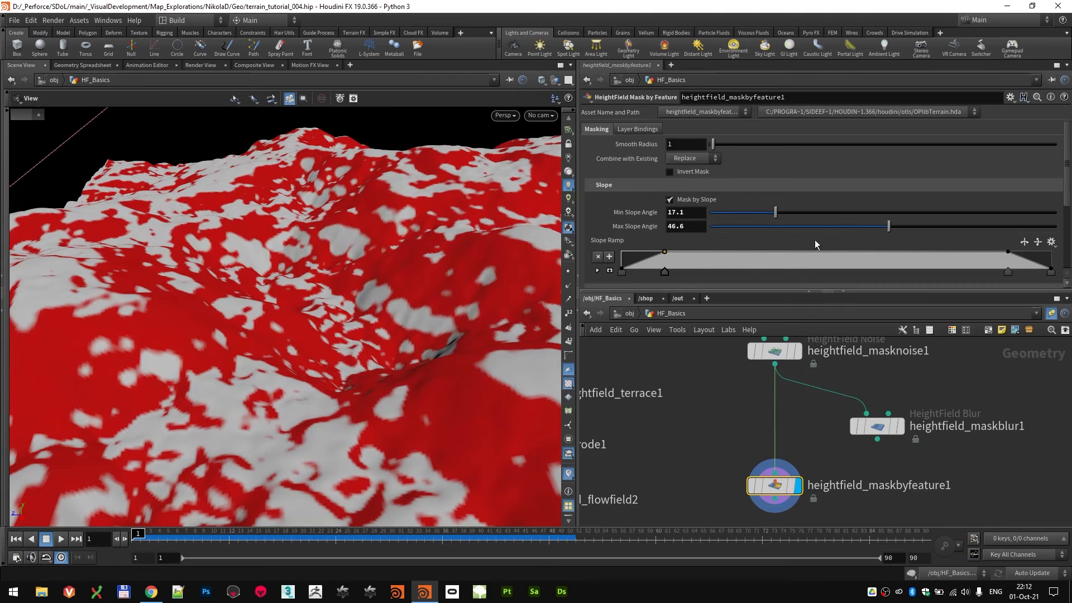
# - Turn off Mask by Slope and enable Mask by Height on the mask by feature node
pyautogui.click(669, 199)
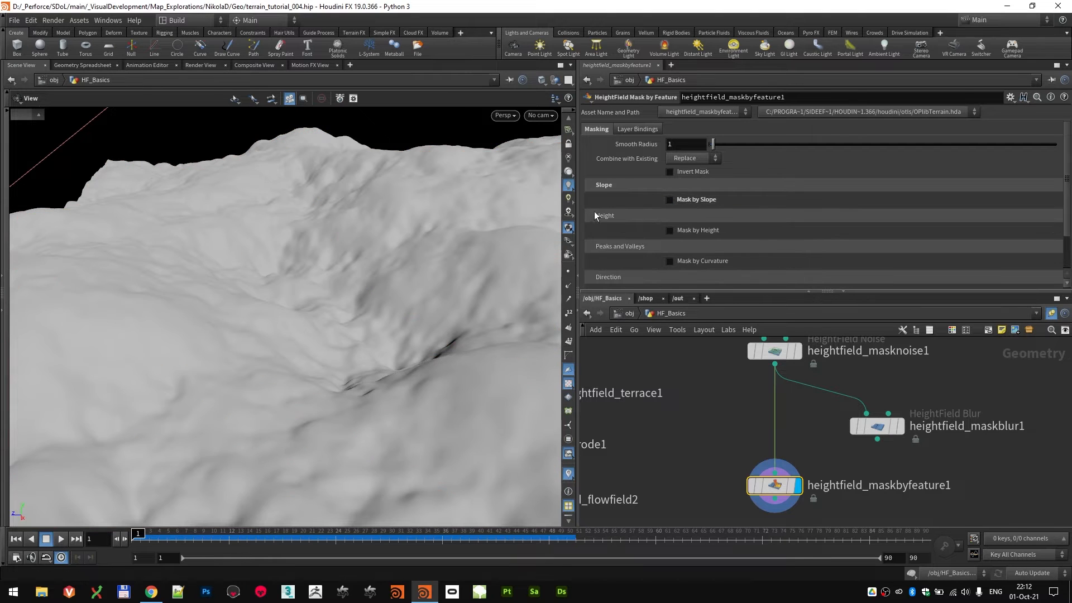
pyautogui.click(673, 232)
pyautogui.scroll(-5, 340, 220)
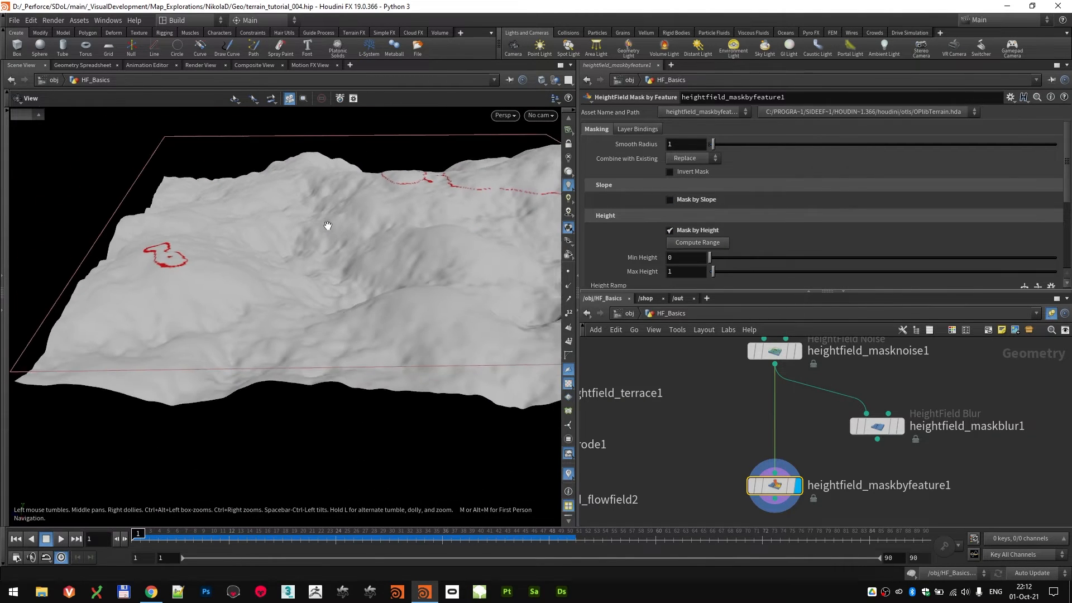
pyautogui.moveTo(369, 246); pyautogui.dragTo(249, 257, button='middle')
pyautogui.moveTo(250, 256); pyautogui.dragTo(276, 285)
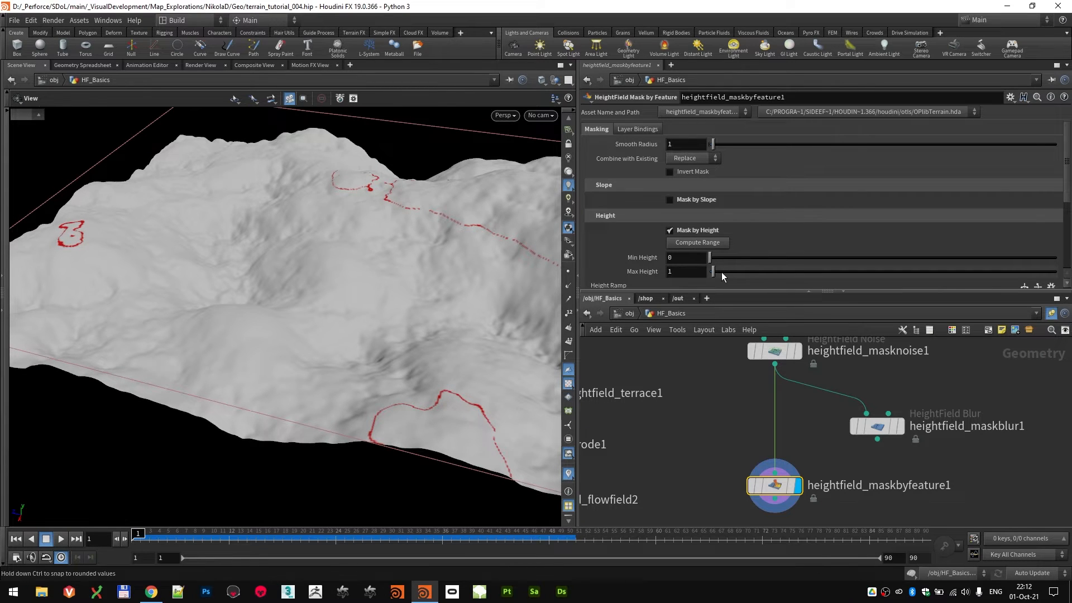
# - Try a maximum height of 71.6 for the height mask, then compute its height range from the terrain
pyautogui.moveTo(713, 272); pyautogui.dragTo(813, 272)
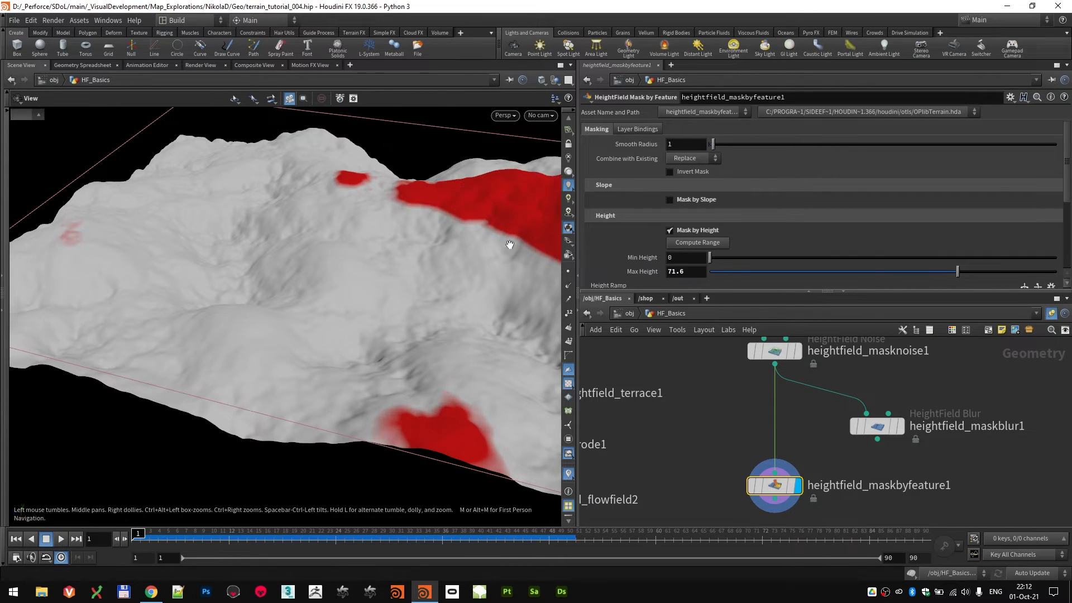
pyautogui.moveTo(507, 241); pyautogui.dragTo(424, 259)
pyautogui.click(708, 246)
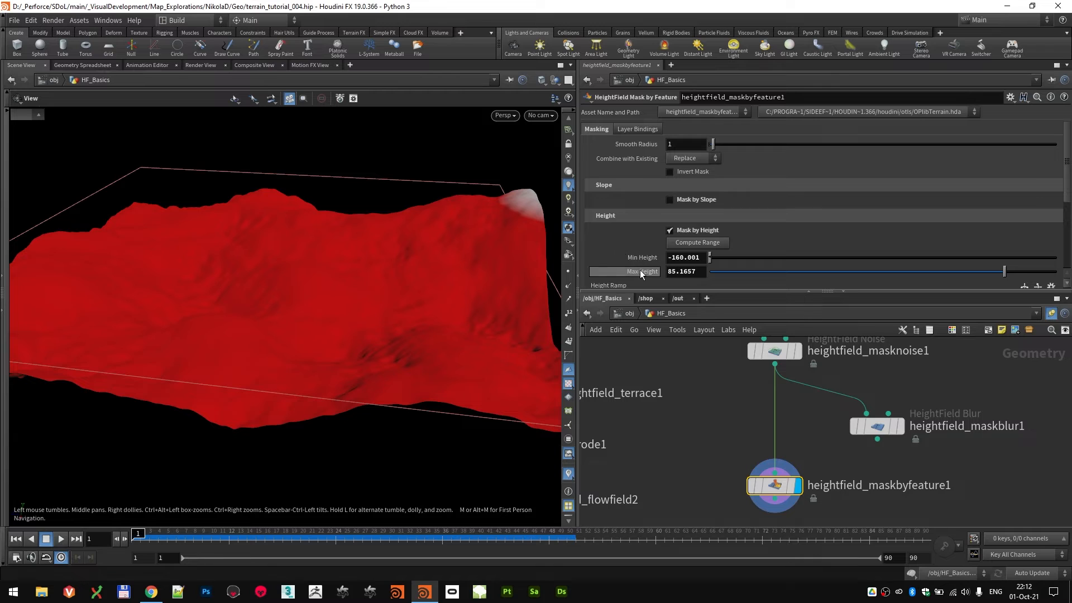
# - Narrow the height ramp by moving both pairs of end points inward, so it masks only a band of mid heights
pyautogui.scroll(-3, 705, 221)
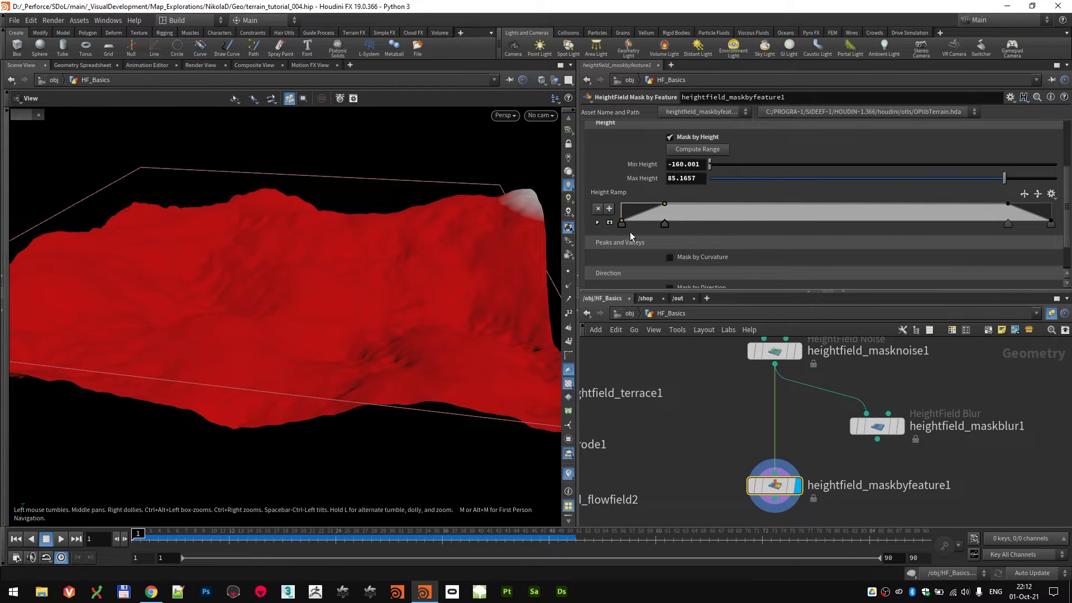
pyautogui.moveTo(662, 223); pyautogui.dragTo(815, 225)
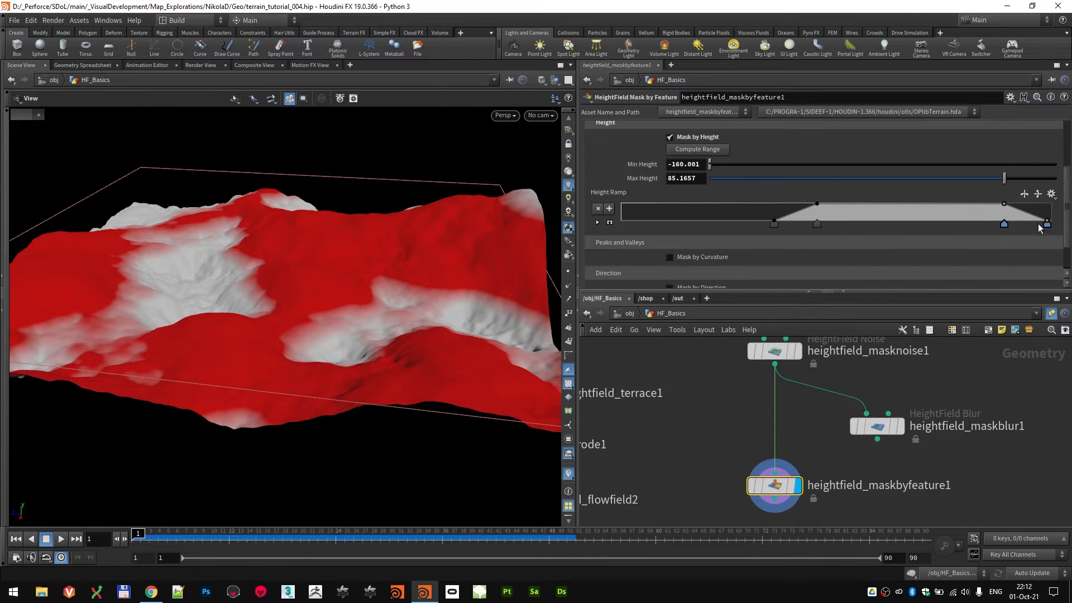
pyautogui.moveTo(1039, 226); pyautogui.dragTo(889, 224)
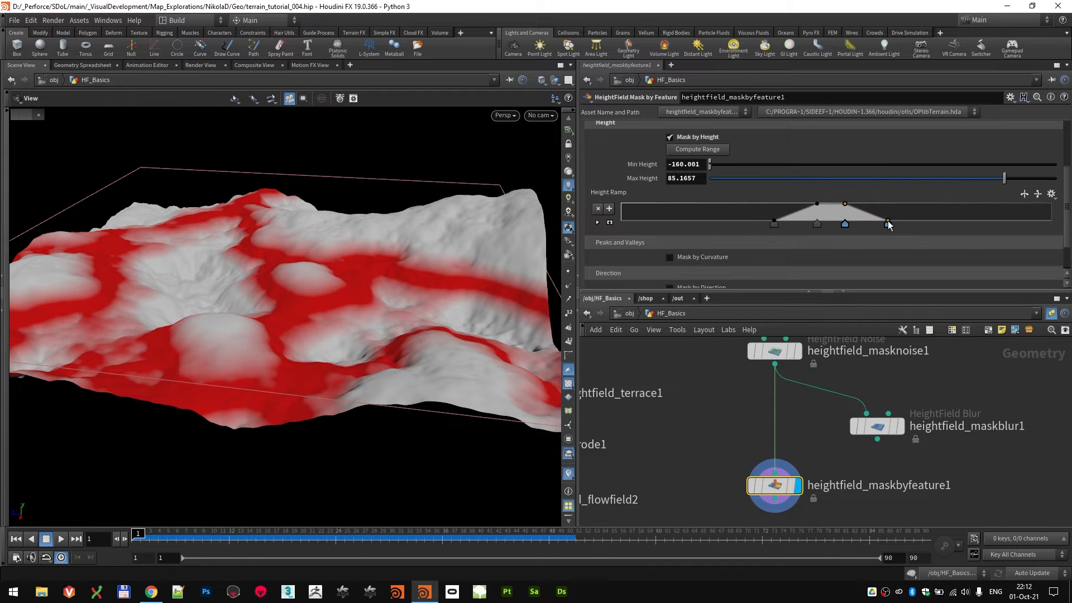
pyautogui.moveTo(447, 262); pyautogui.dragTo(368, 282)
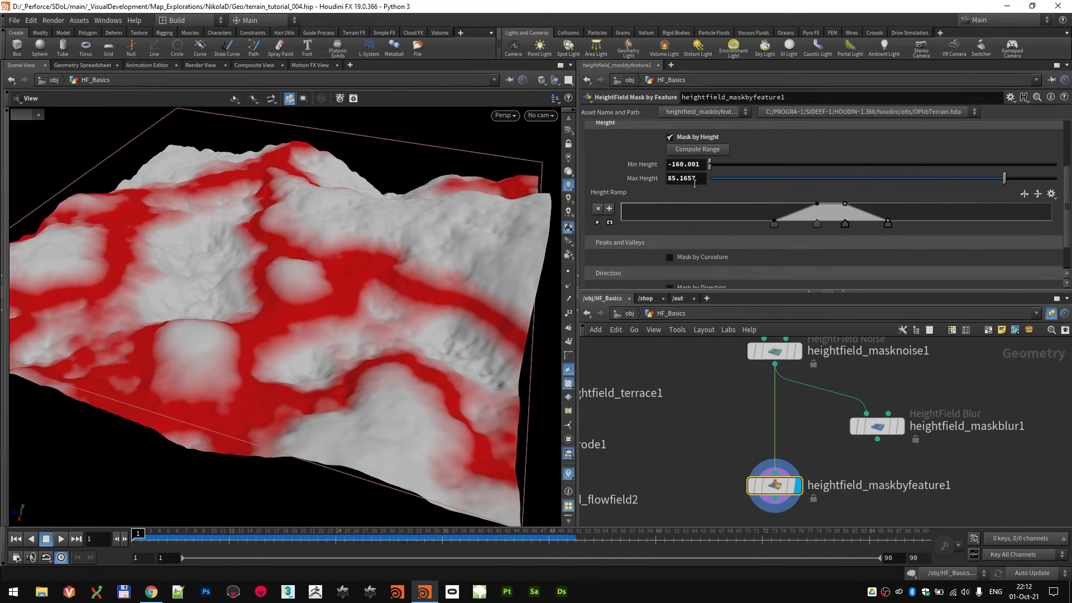
# - Turn off Mask by Height, enable Mask by Curvature and compute the curvature range from the terrain
pyautogui.click(669, 138)
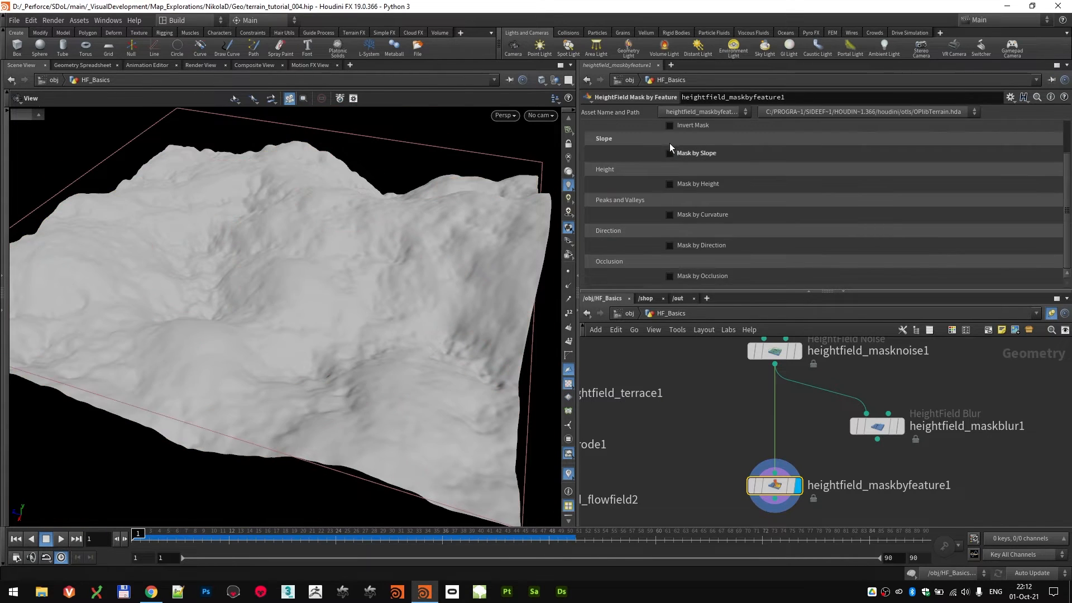
pyautogui.click(670, 215)
pyautogui.scroll(5, 494, 263)
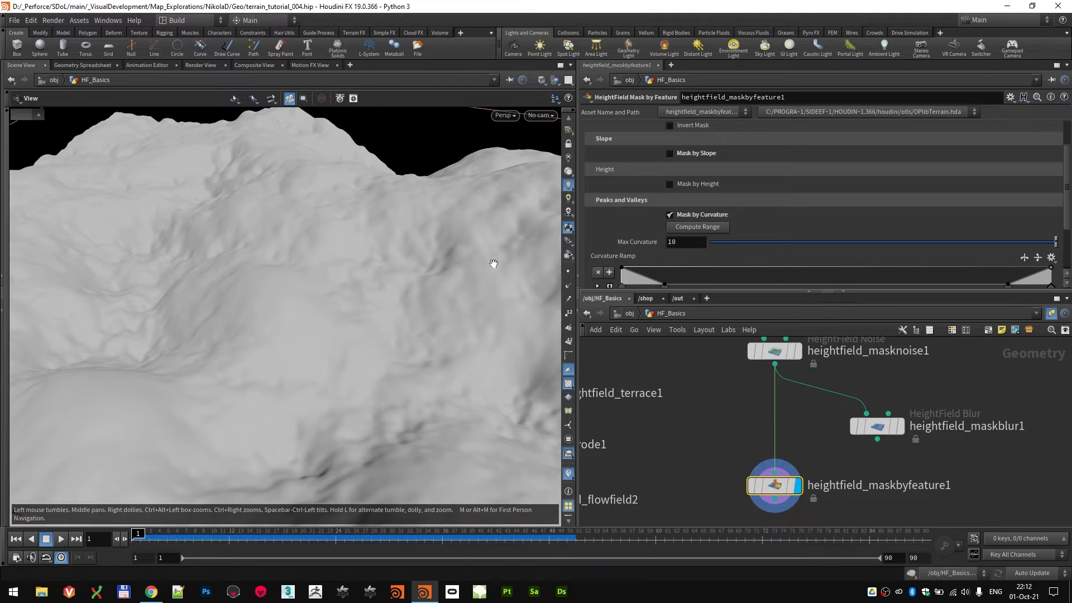
pyautogui.click(717, 227)
pyautogui.moveTo(338, 251); pyautogui.dragTo(263, 299)
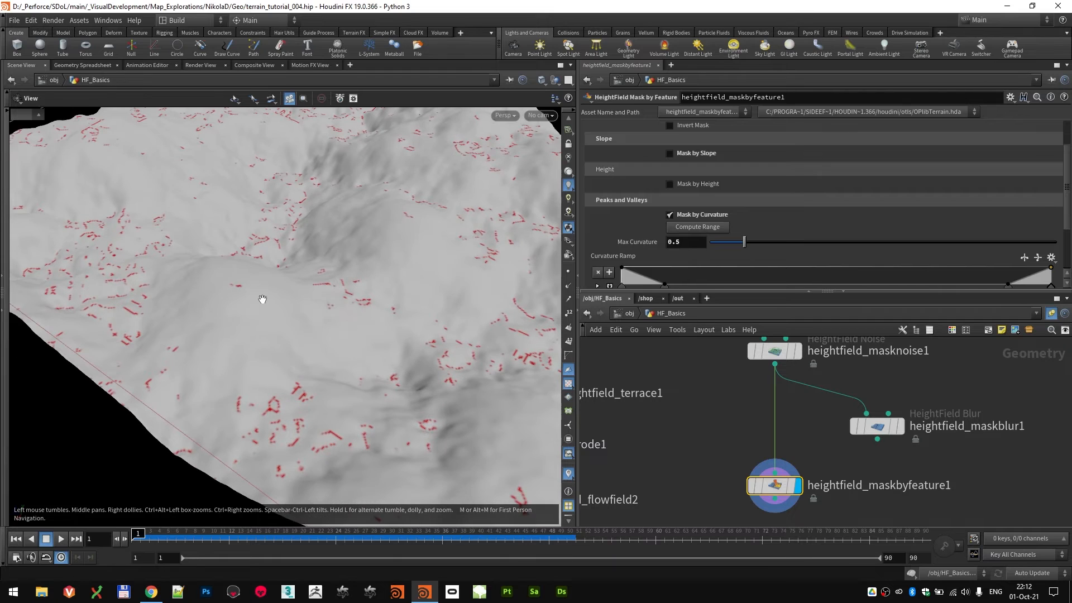
# - Set the curvature mask's maximum curvature to 0.065
pyautogui.moveTo(755, 240); pyautogui.dragTo(828, 249)
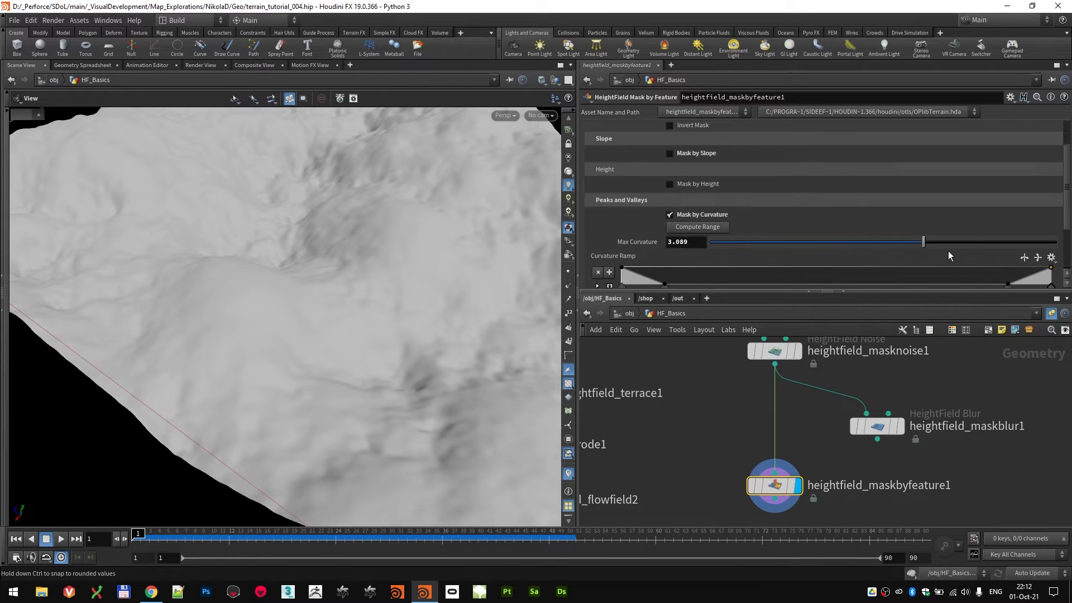
pyautogui.moveTo(731, 246)
pyautogui.mouseDown()
pyautogui.moveTo(748, 242)
pyautogui.moveTo(714, 248)
pyautogui.mouseUp()
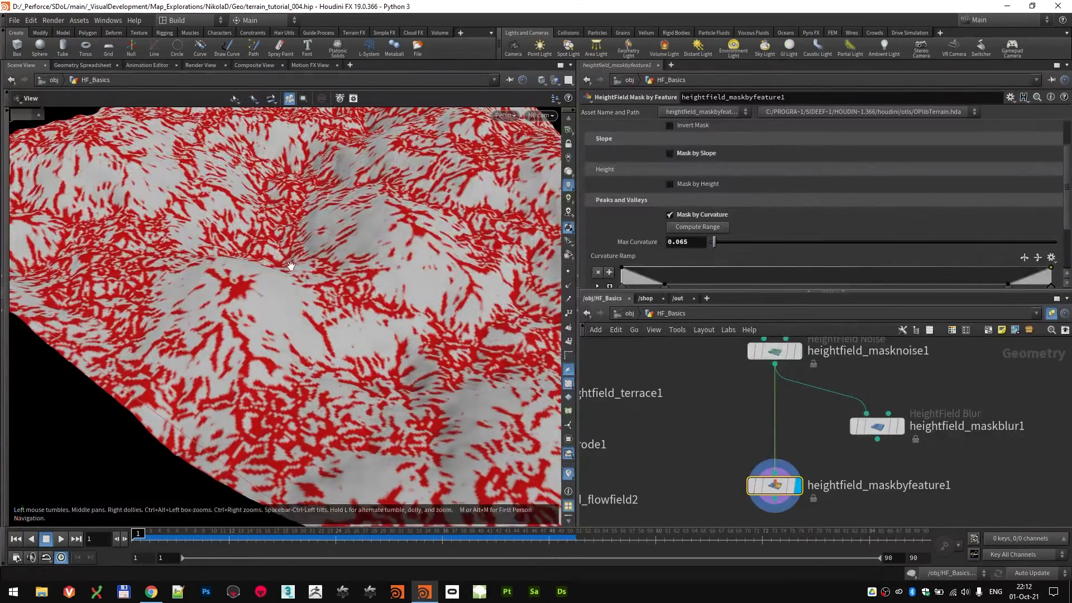
pyautogui.scroll(5, 336, 328)
pyautogui.moveTo(336, 328); pyautogui.dragTo(410, 256)
pyautogui.scroll(-2, 823, 236)
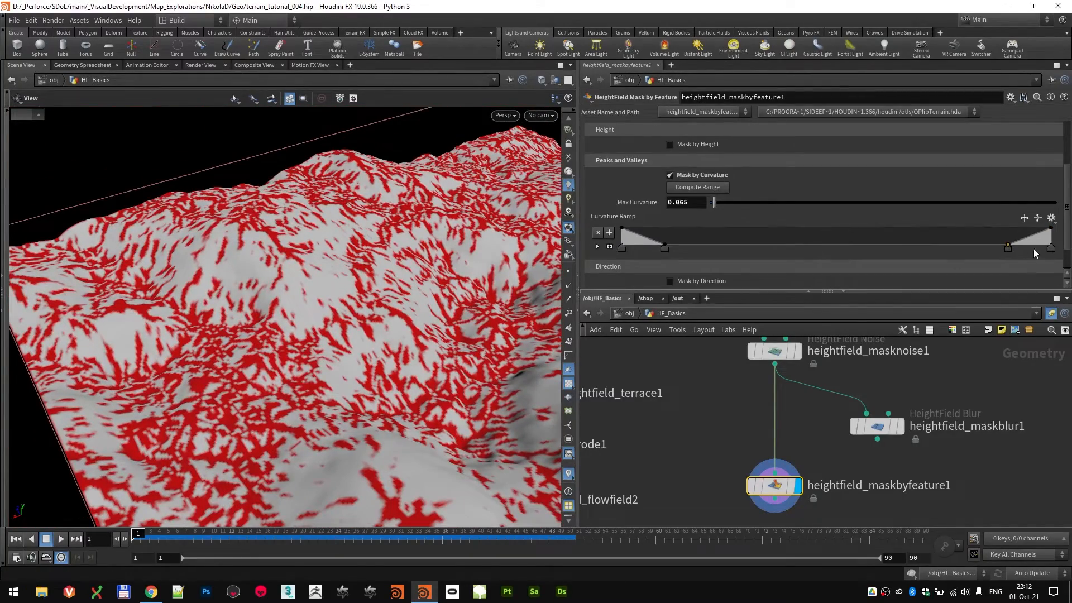
pyautogui.moveTo(1052, 255)
pyautogui.mouseDown()
pyautogui.moveTo(938, 252)
pyautogui.moveTo(1050, 250)
pyautogui.mouseUp()
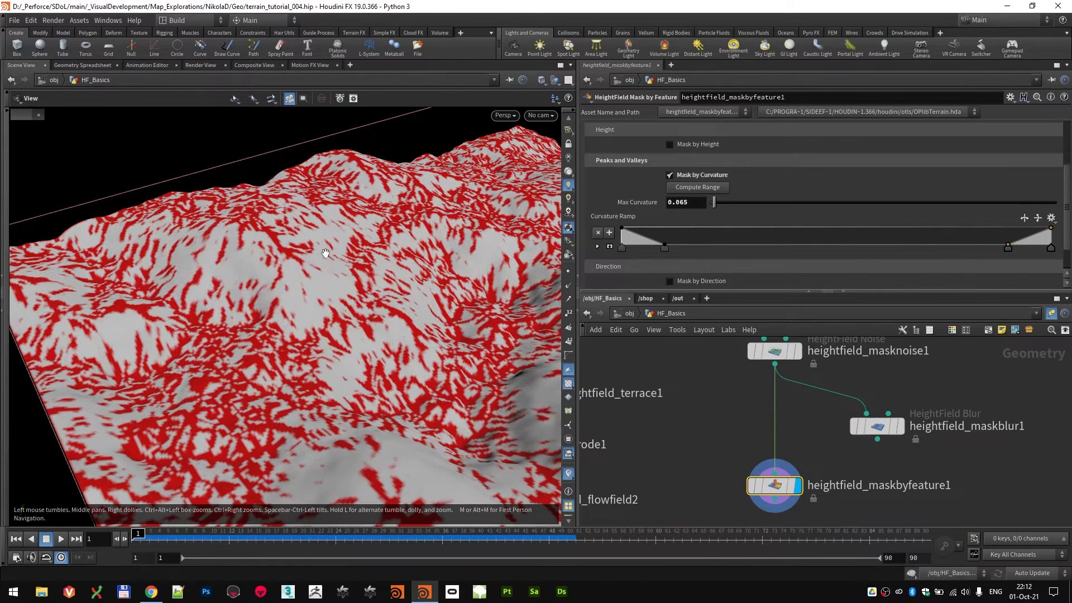
# - Turn off Mask by Curvature and enable Mask by Direction on the mask by feature node
pyautogui.click(695, 176)
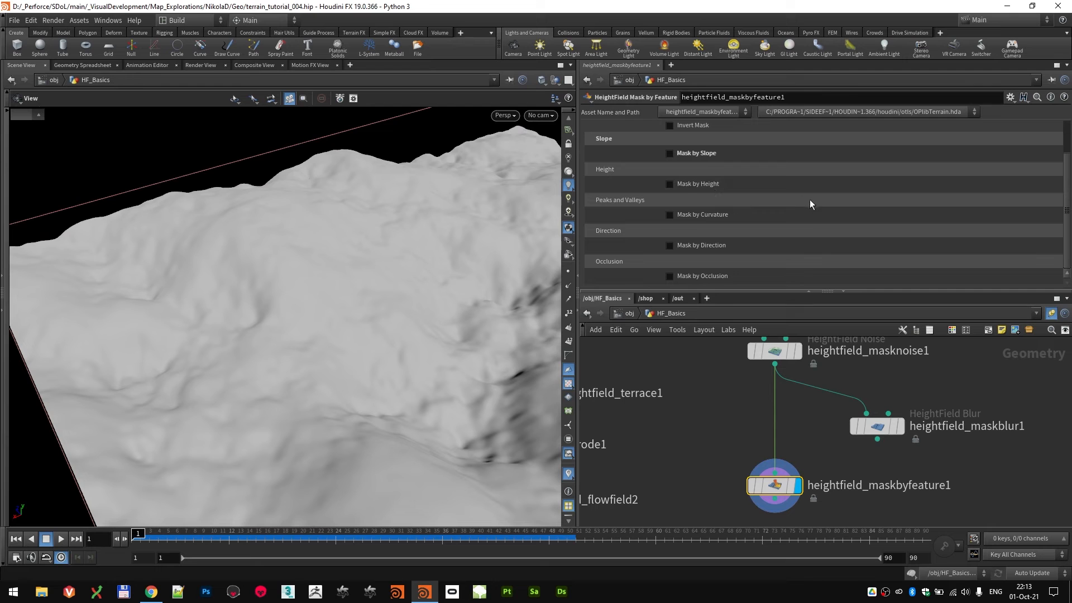
pyautogui.click(712, 249)
pyautogui.moveTo(440, 305); pyautogui.dragTo(341, 323)
pyautogui.scroll(-1, 341, 323)
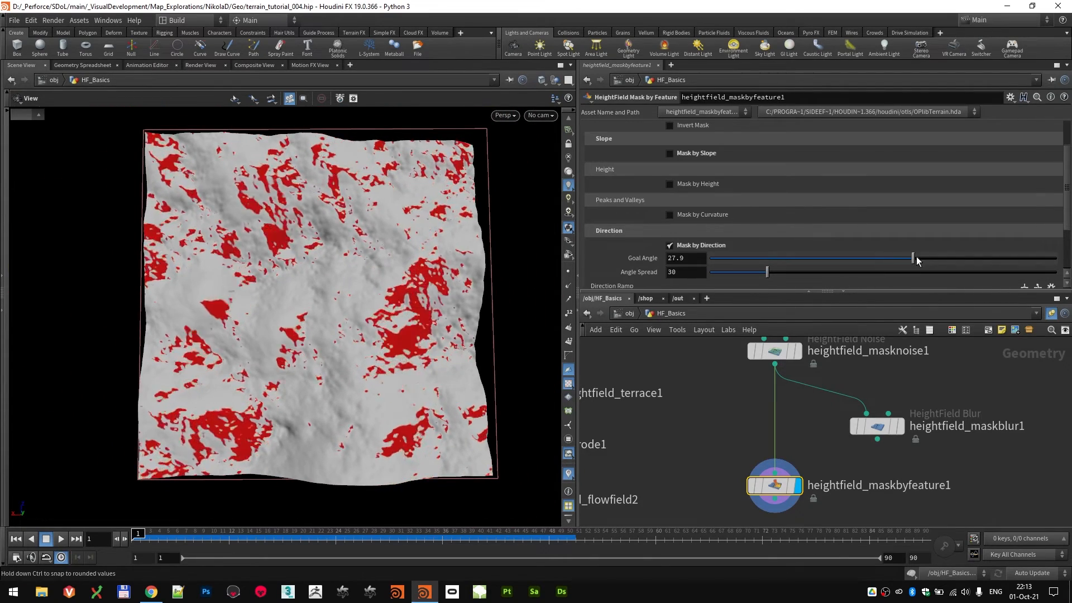
# - Set the direction mask's goal angle to 44.7 and its angle spread to 72.6
pyautogui.moveTo(917, 260); pyautogui.dragTo(867, 262)
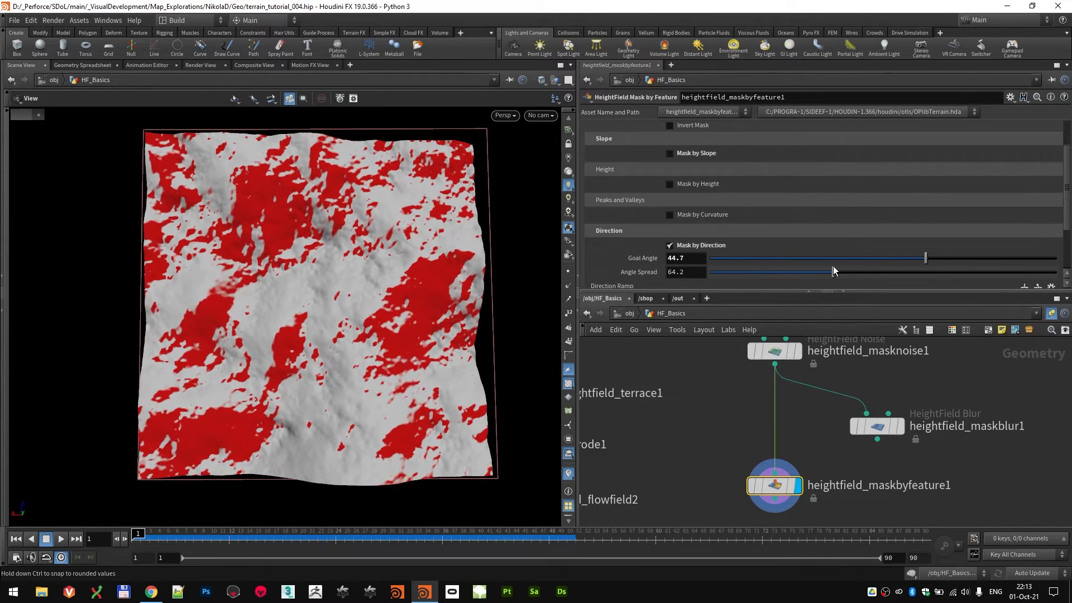
pyautogui.moveTo(832, 270)
pyautogui.mouseDown()
pyautogui.moveTo(903, 268)
pyautogui.moveTo(787, 268)
pyautogui.moveTo(862, 268)
pyautogui.moveTo(826, 268)
pyautogui.moveTo(849, 268)
pyautogui.mouseUp()
pyautogui.moveTo(335, 312); pyautogui.dragTo(292, 337)
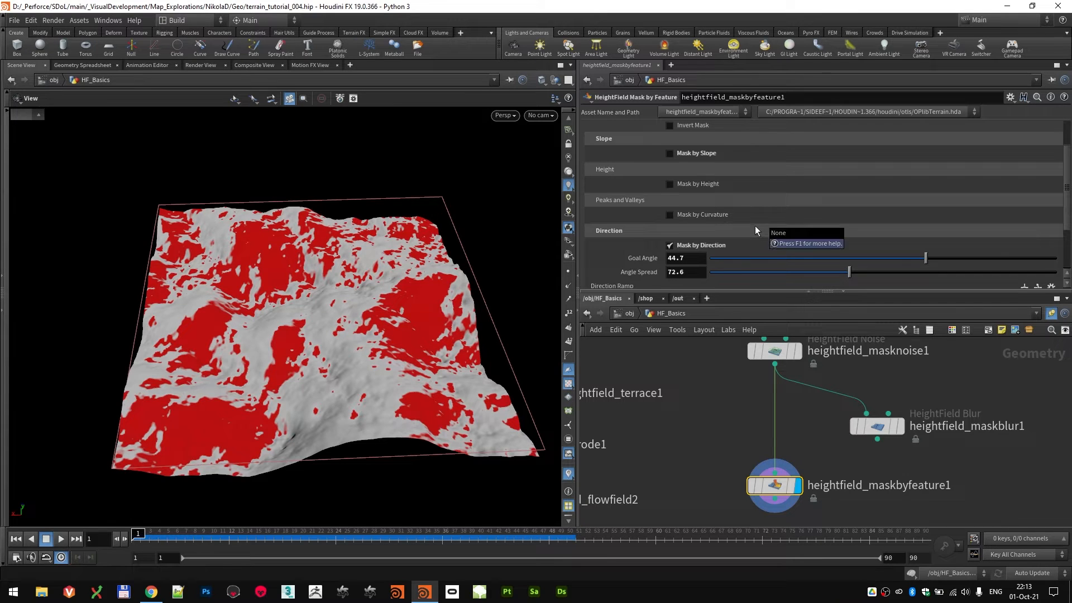
# - Turn off Mask by Direction and enable Mask by Occlusion on the mask by feature node
pyautogui.scroll(-3, 752, 223)
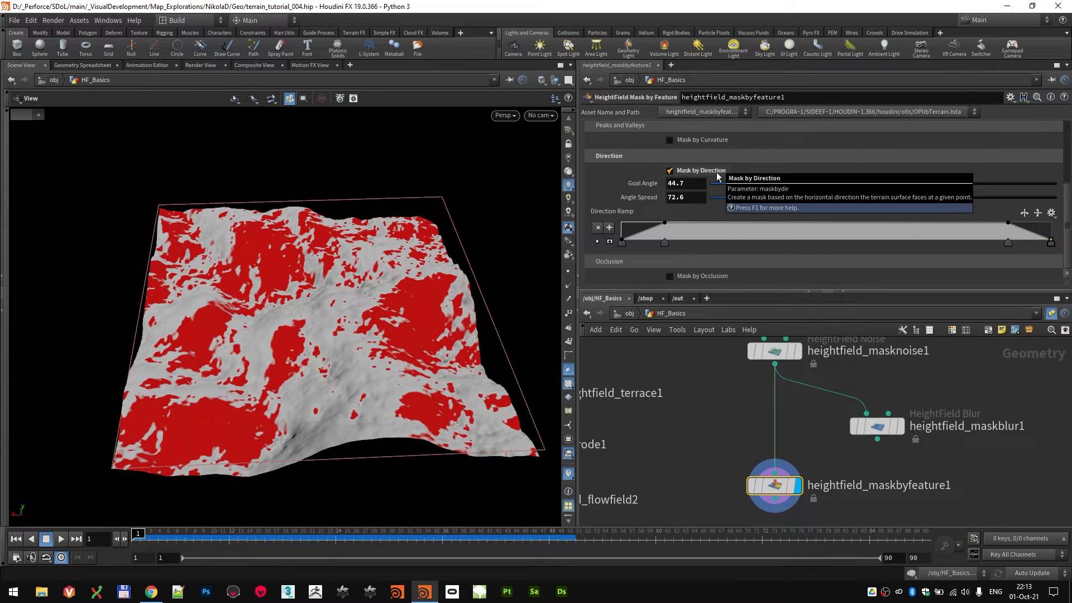
pyautogui.click(716, 173)
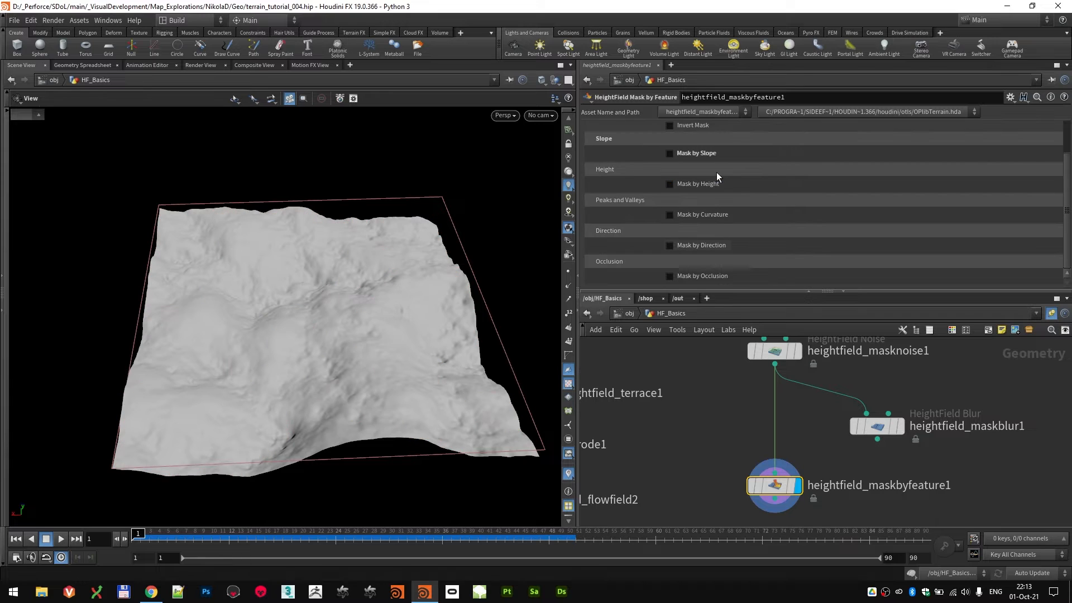
pyautogui.click(703, 273)
pyautogui.scroll(-3, 781, 217)
pyautogui.scroll(2, 403, 302)
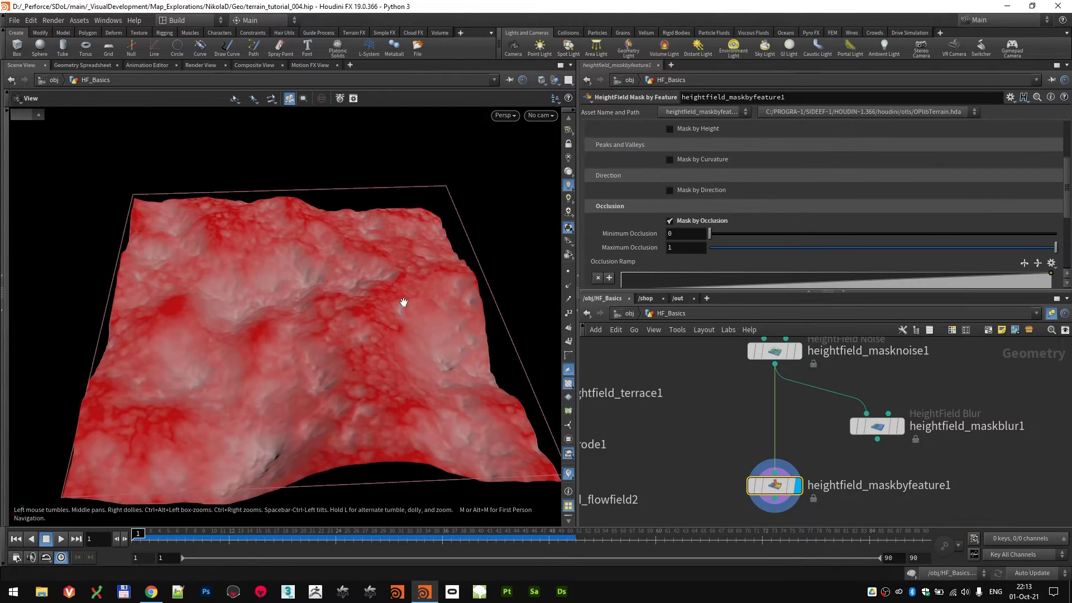
pyautogui.moveTo(430, 265); pyautogui.dragTo(367, 330)
pyautogui.scroll(4, 263, 398)
pyautogui.scroll(-3, 304, 376)
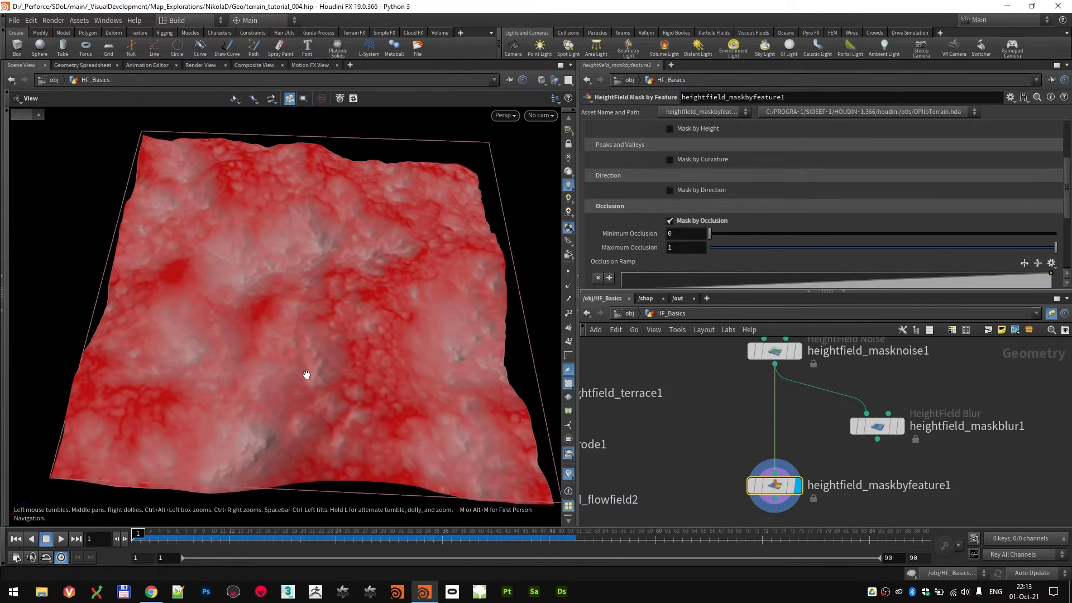
pyautogui.moveTo(306, 374); pyautogui.dragTo(335, 324)
pyautogui.scroll(-2, 839, 195)
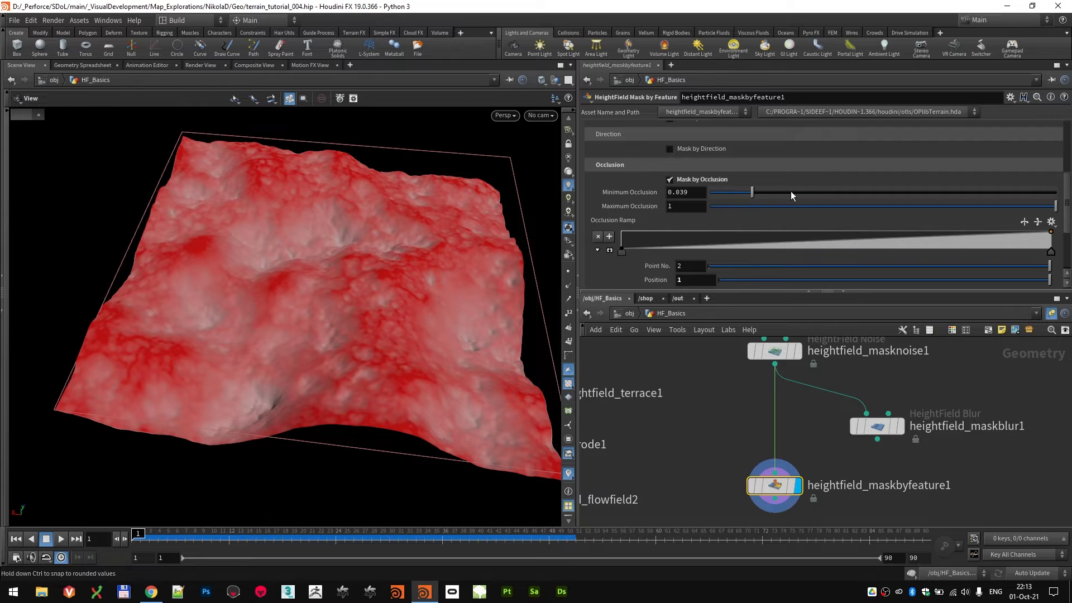
# - Set the occlusion mask's minimum occlusion to 0 and inspect the masked terrain up close
pyautogui.moveTo(791, 190); pyautogui.dragTo(648, 187)
pyautogui.scroll(4, 311, 363)
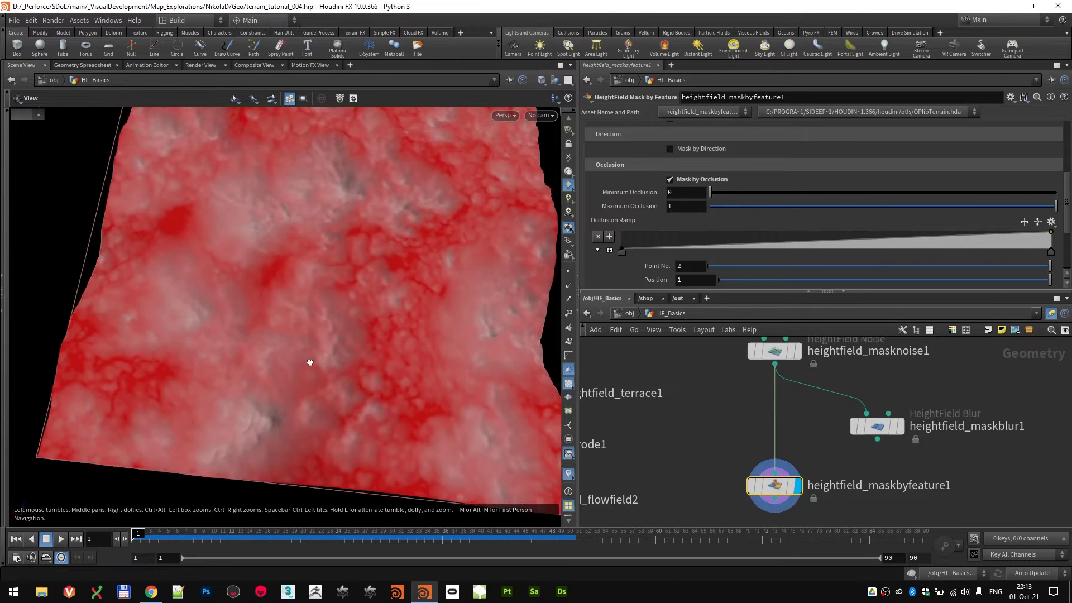
pyautogui.scroll(-4, 326, 332)
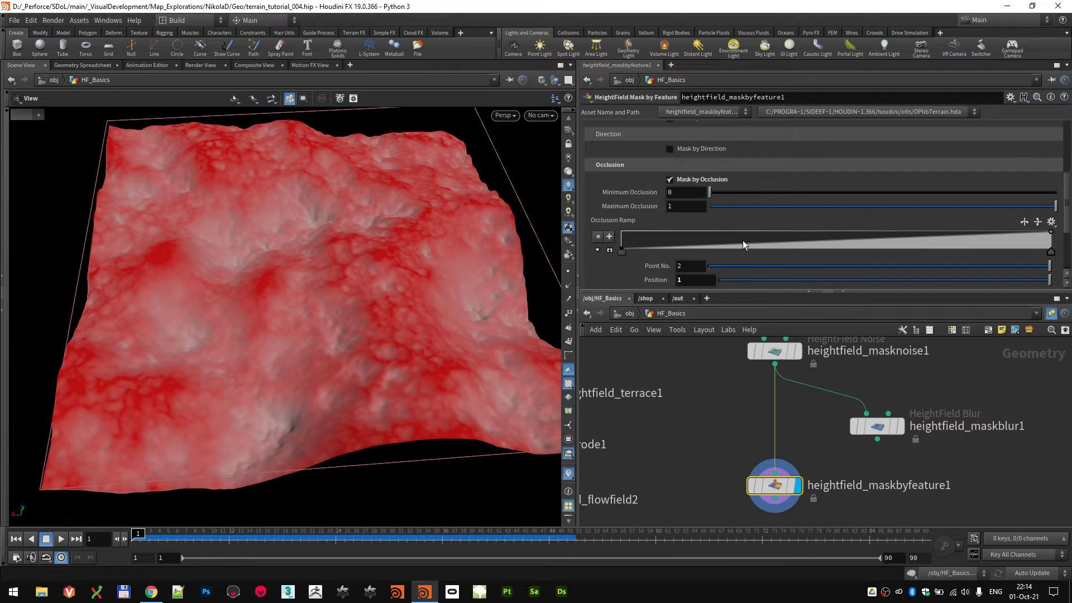
pyautogui.scroll(3, 242, 373)
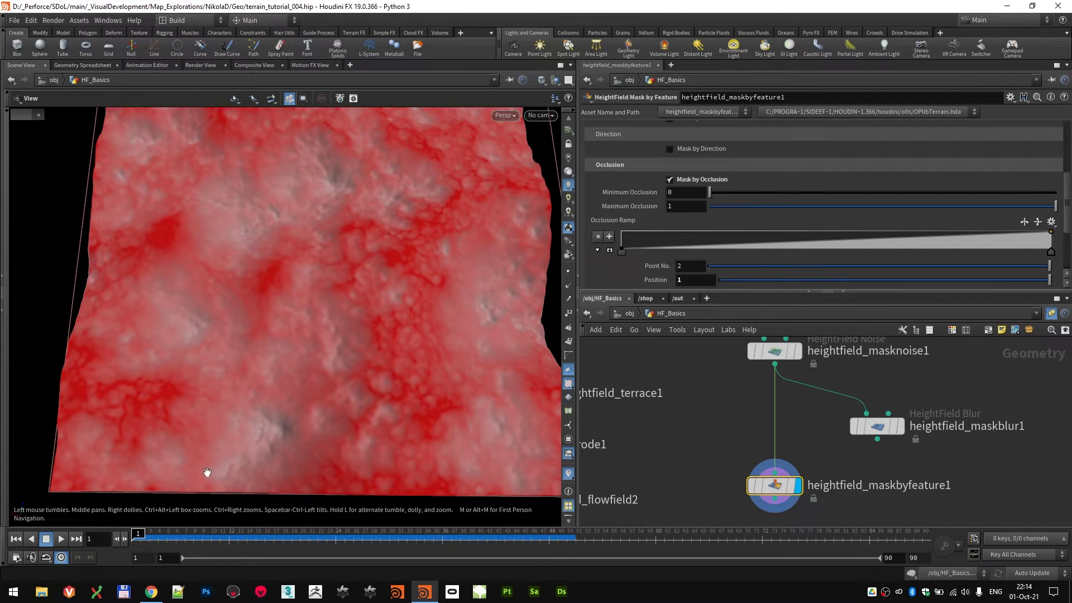
pyautogui.scroll(-2, 785, 217)
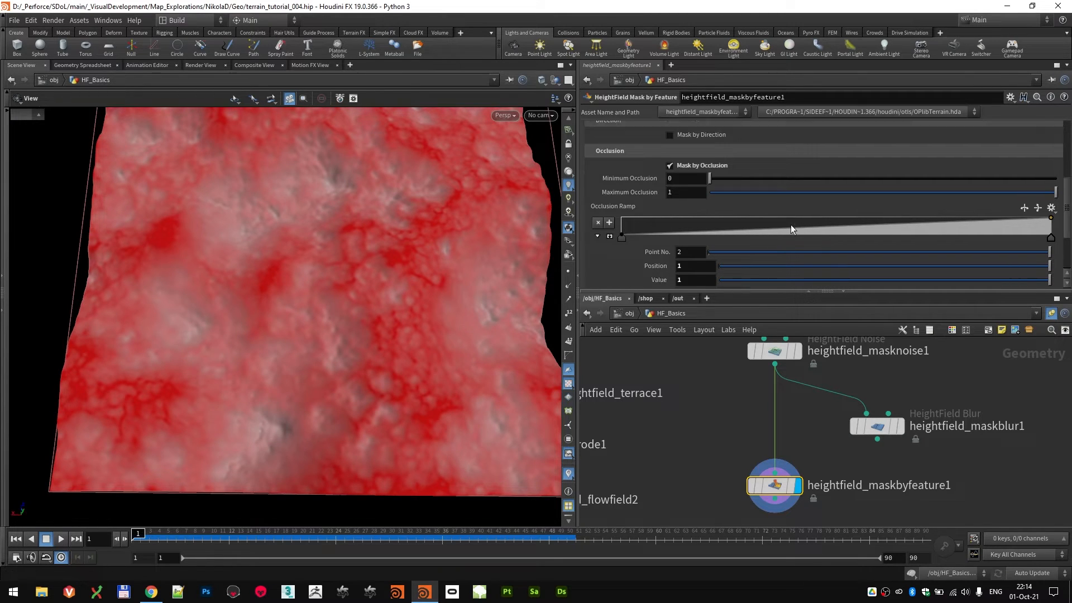
# - Invert the mask on the mask by feature node and view the terrain from another angle
pyautogui.scroll(3, 789, 237)
pyautogui.scroll(3, 789, 242)
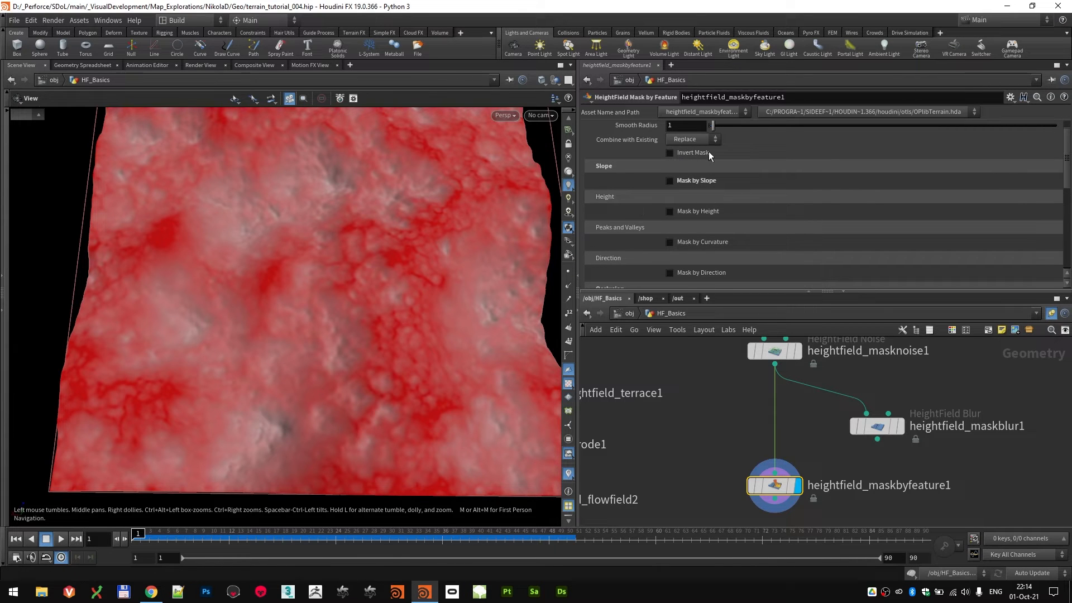
pyautogui.click(691, 152)
pyautogui.moveTo(428, 296); pyautogui.dragTo(212, 206)
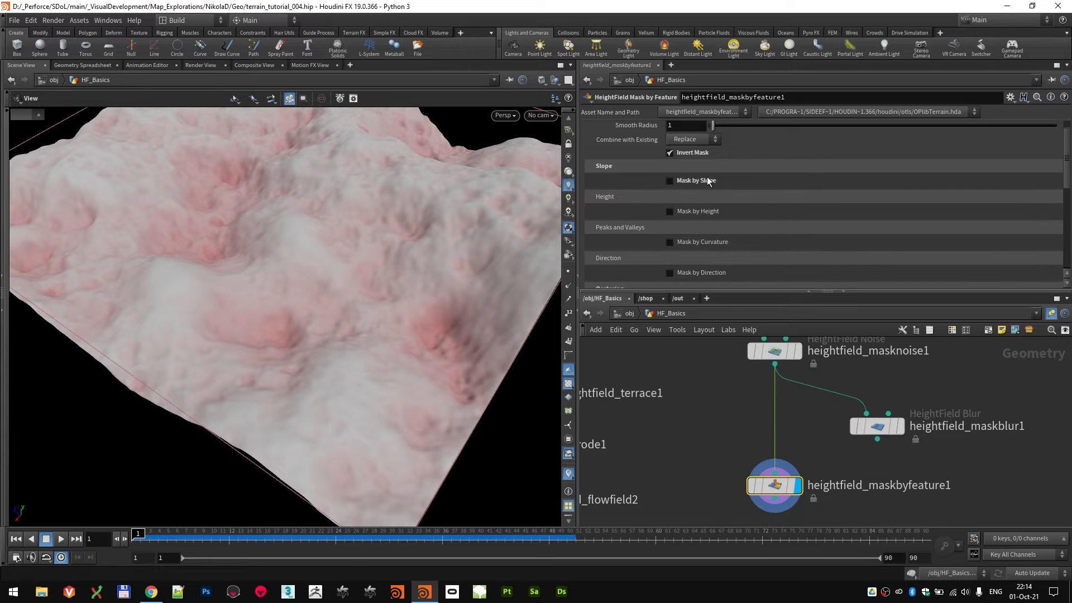
# - Add two intermediate points to the occlusion ramp, placing the first at position 0.759428 with value 0.133333
pyautogui.scroll(-4, 719, 246)
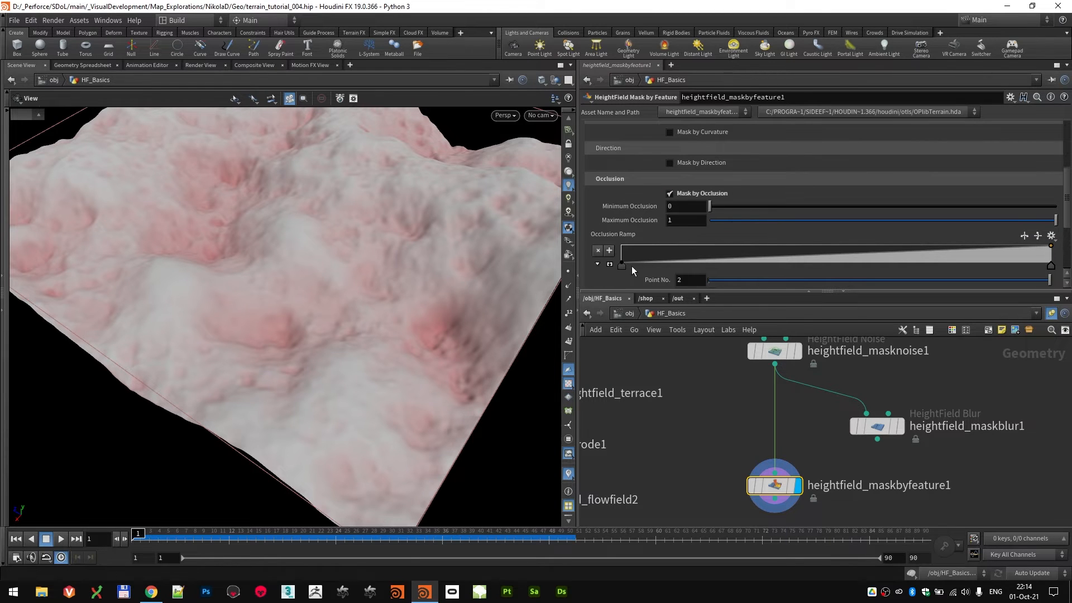
pyautogui.moveTo(846, 259); pyautogui.dragTo(951, 258)
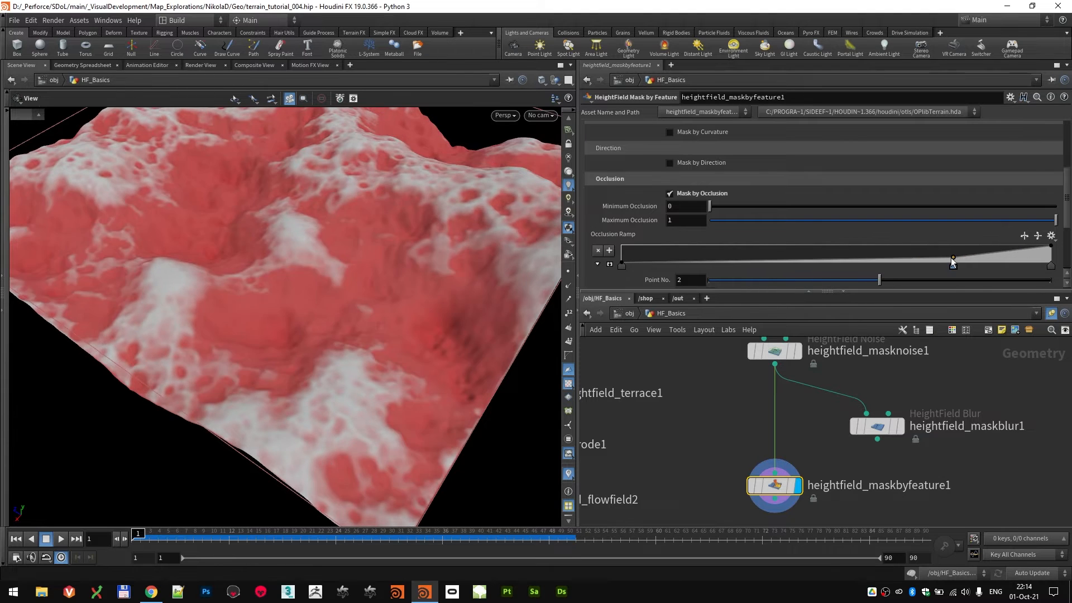
pyautogui.click(990, 260)
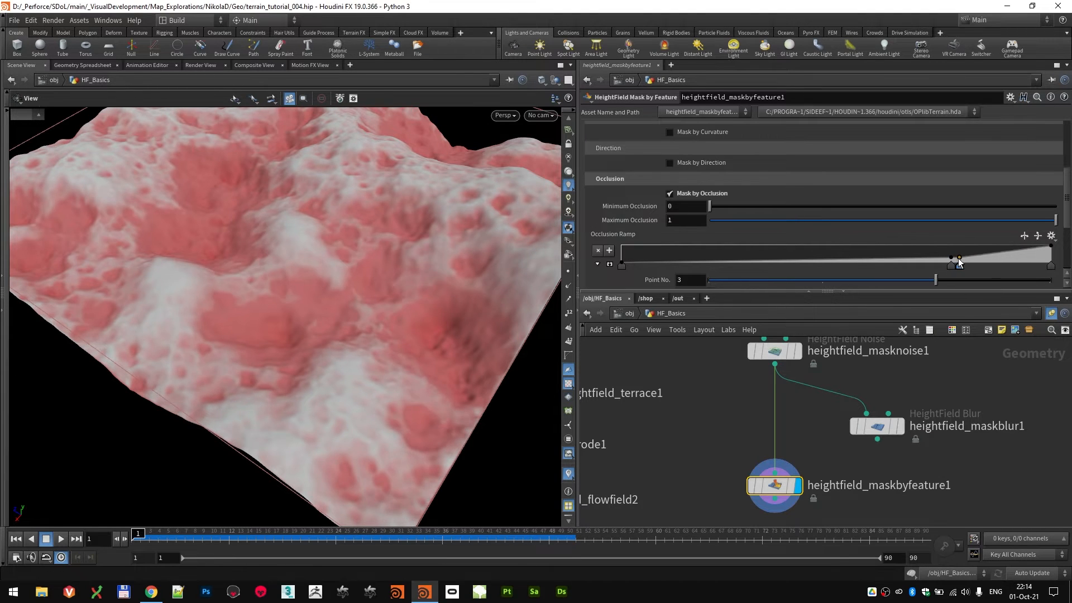
pyautogui.moveTo(951, 259); pyautogui.dragTo(948, 261)
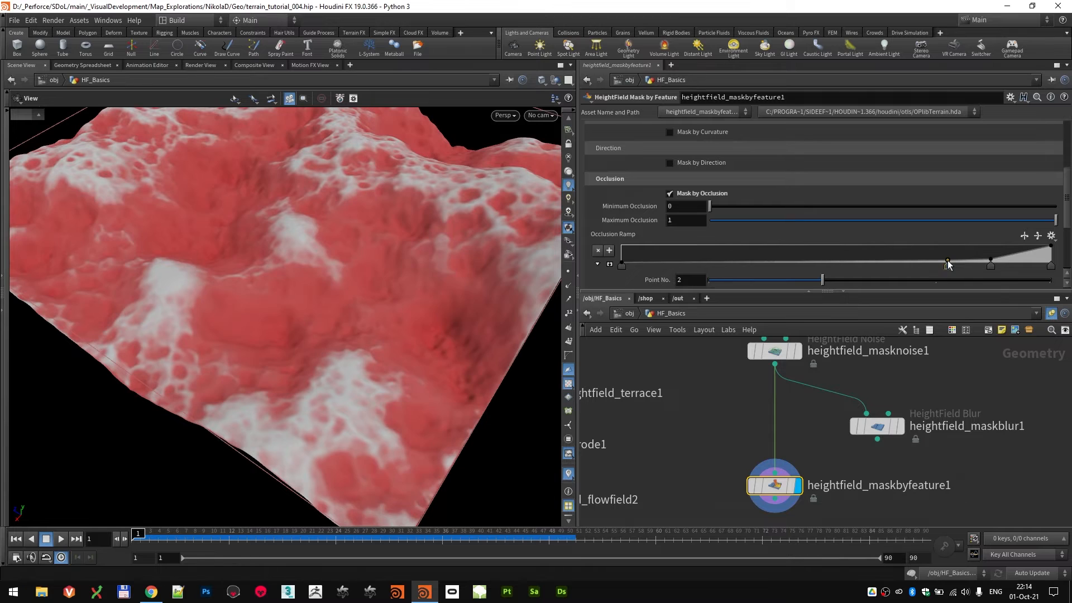
pyautogui.moveTo(340, 268); pyautogui.dragTo(286, 264)
pyautogui.scroll(-4, 779, 233)
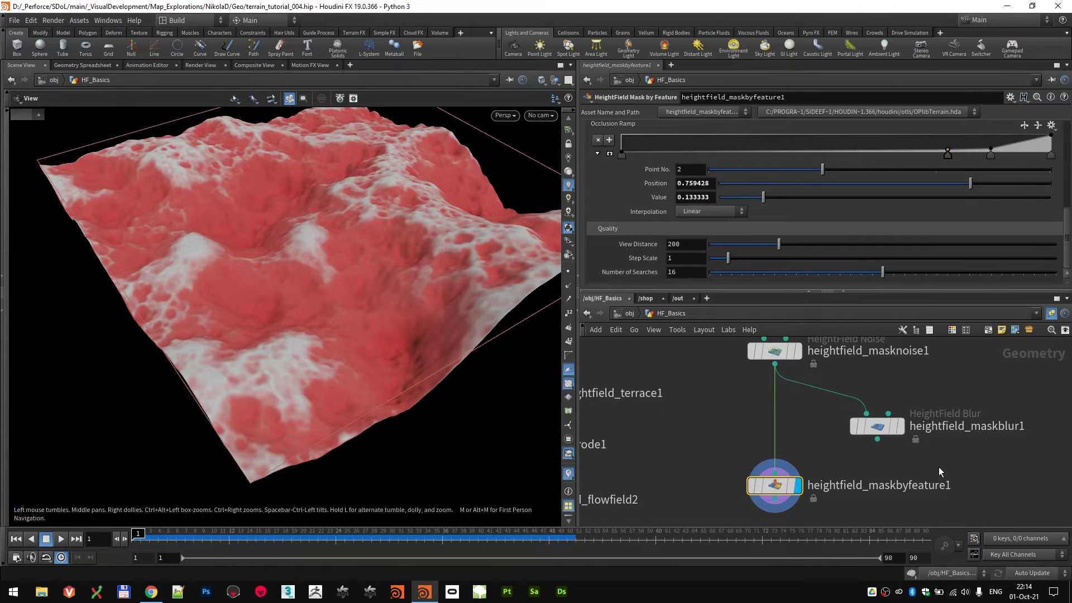
# - Move the mask clear node aside and connect the mask by feature output to the mask by object node's first input
pyautogui.scroll(-3, 924, 399)
pyautogui.moveTo(916, 503); pyautogui.dragTo(878, 394, button='middle')
pyautogui.scroll(3, 852, 450)
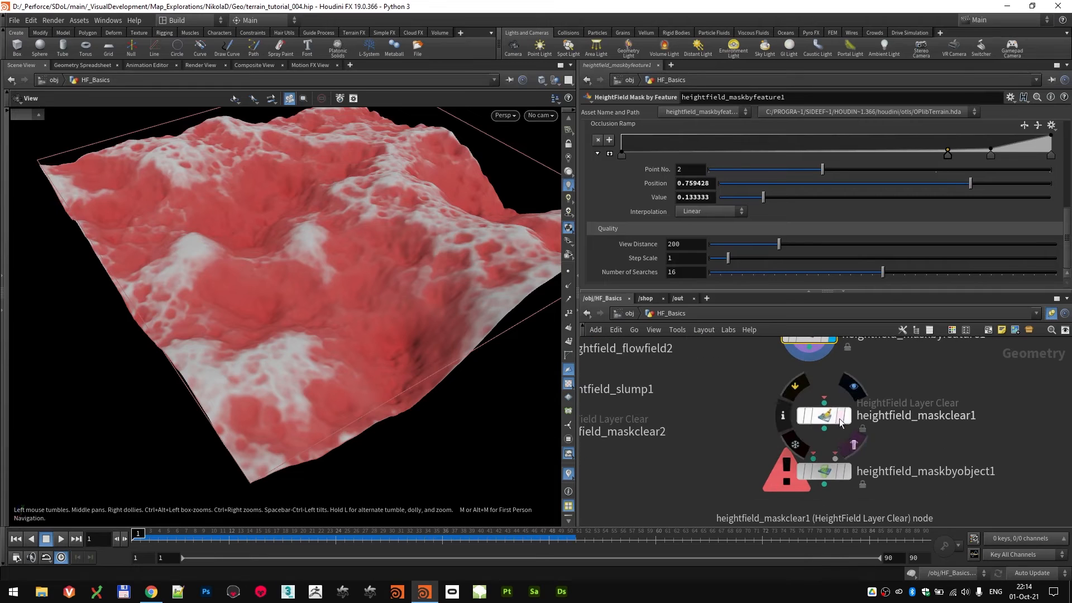
pyautogui.scroll(-2, 766, 402)
pyautogui.moveTo(765, 403); pyautogui.dragTo(711, 420, button='middle')
pyautogui.scroll(1, 711, 420)
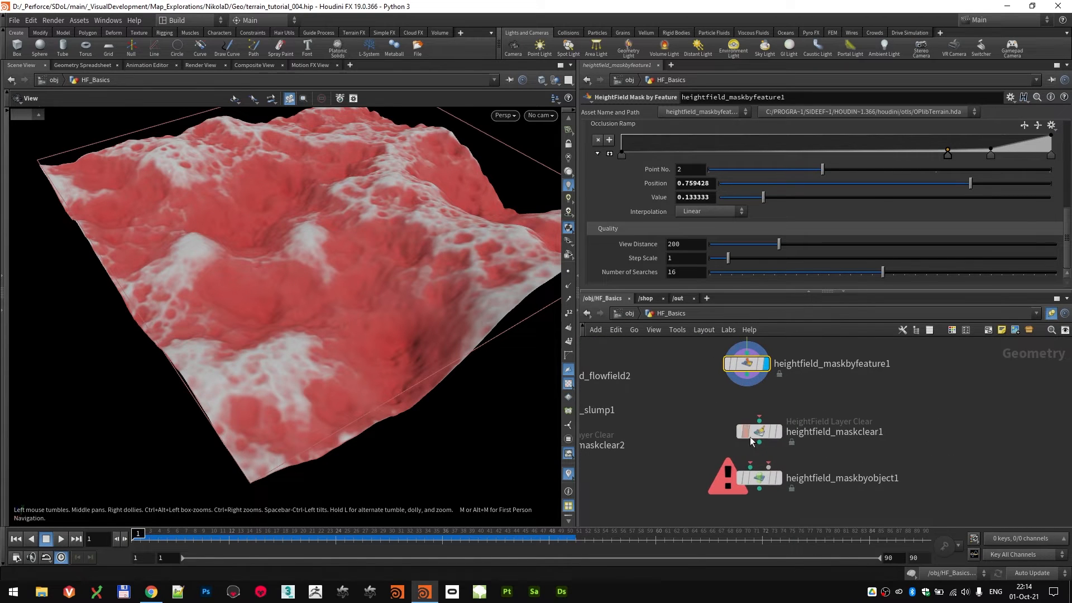
pyautogui.moveTo(751, 439); pyautogui.dragTo(890, 440)
pyautogui.moveTo(759, 480); pyautogui.dragTo(767, 449)
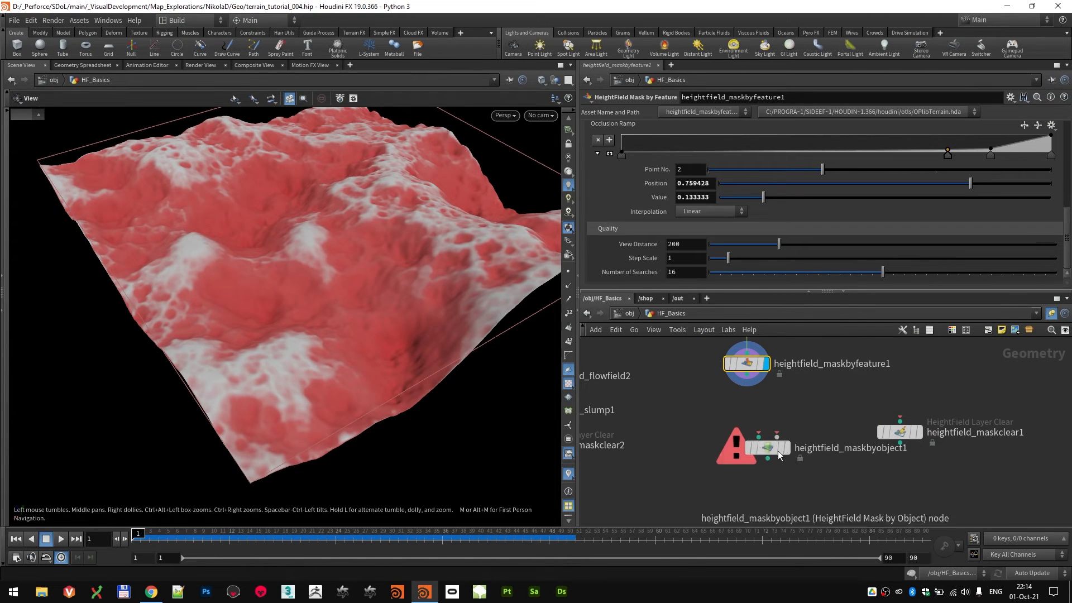
pyautogui.moveTo(903, 442); pyautogui.dragTo(942, 465)
pyautogui.click(920, 460)
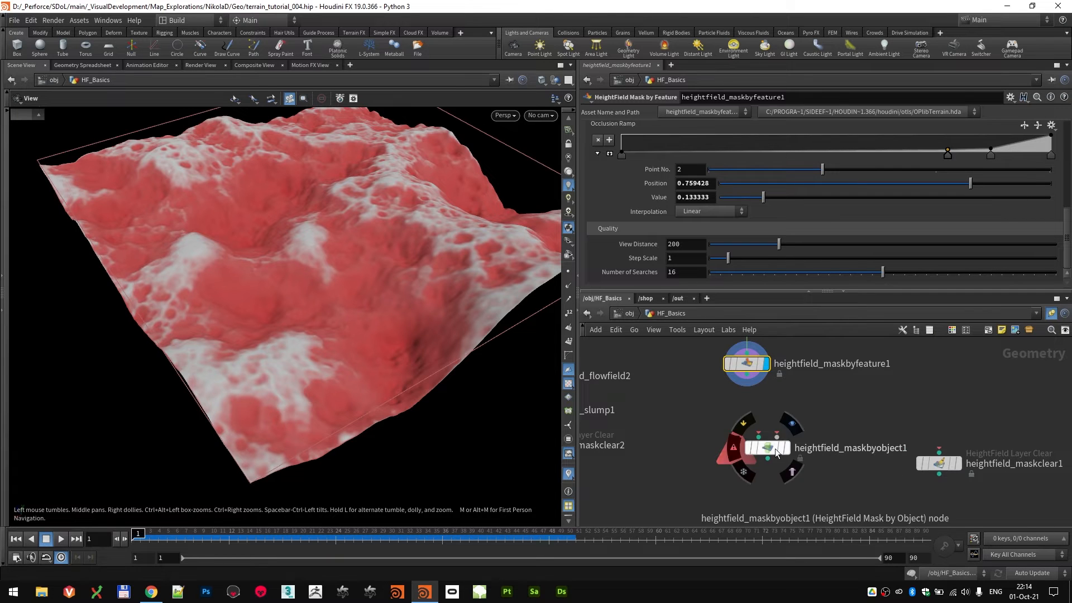
pyautogui.moveTo(775, 452); pyautogui.dragTo(776, 462)
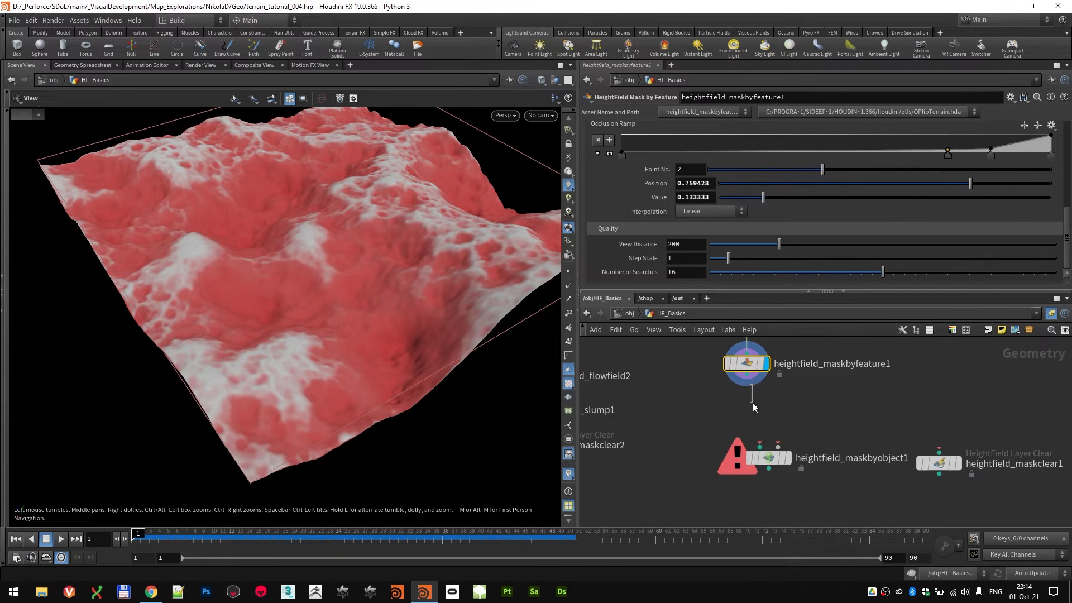
pyautogui.moveTo(752, 403); pyautogui.dragTo(759, 445)
# - Display the heightfield project node to view the pig head projected onto the terrain
pyautogui.scroll(-3, 783, 410)
pyautogui.moveTo(735, 370); pyautogui.dragTo(802, 420, button='middle')
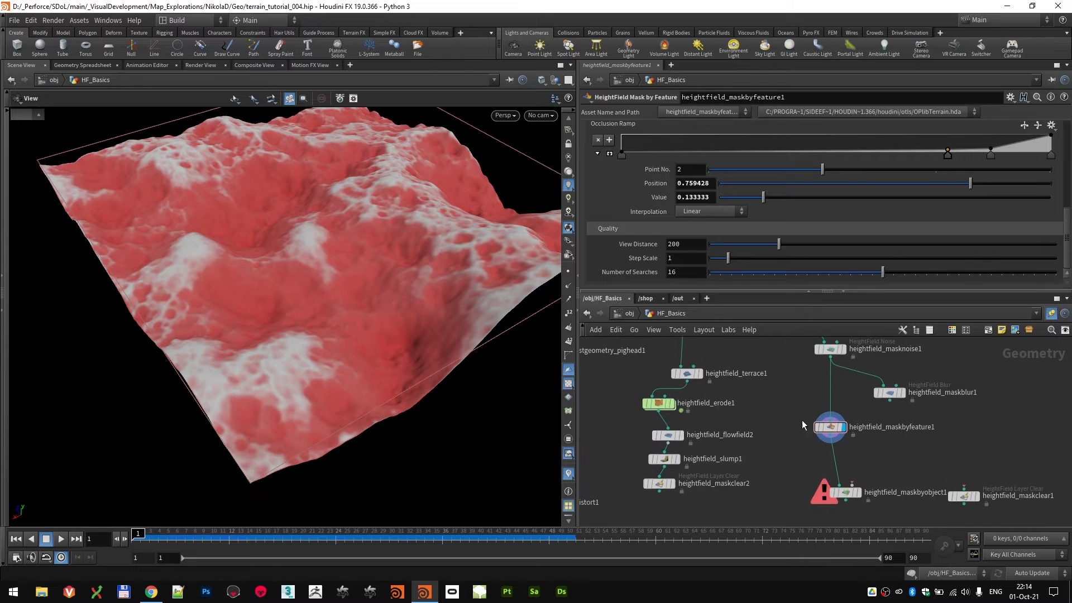
pyautogui.scroll(-3, 801, 420)
pyautogui.moveTo(672, 395); pyautogui.dragTo(807, 341, button='middle')
pyautogui.scroll(6, 778, 454)
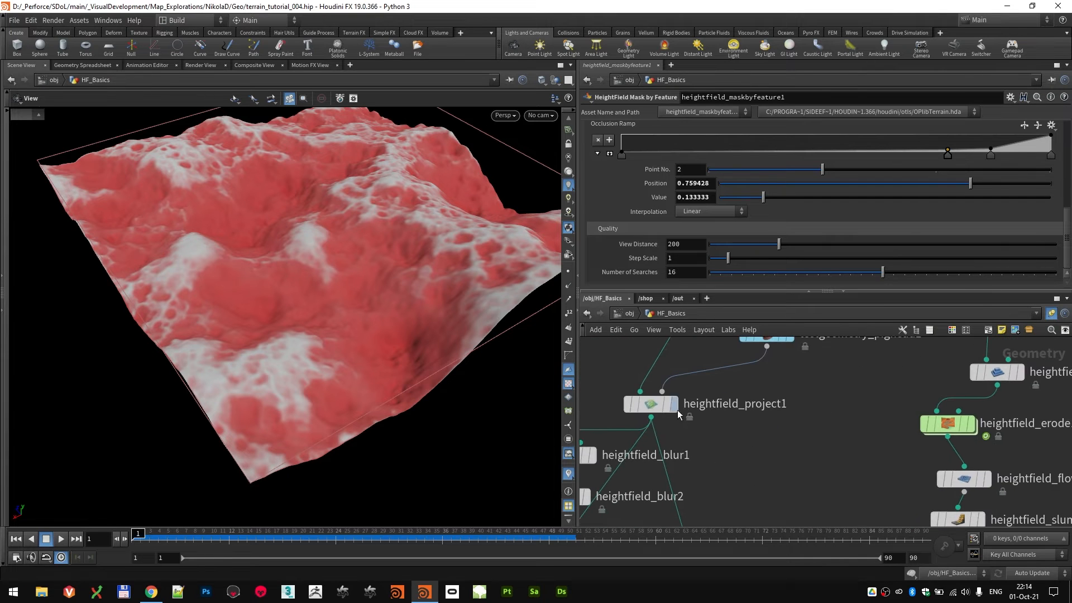
pyautogui.moveTo(677, 413); pyautogui.dragTo(669, 442, button='middle')
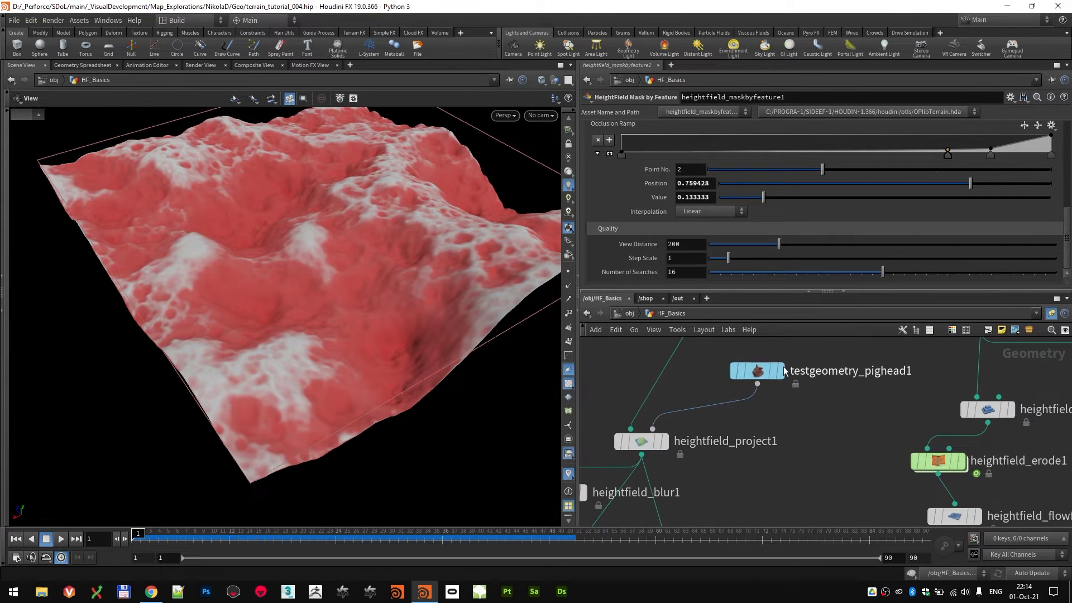
pyautogui.click(669, 442)
pyautogui.moveTo(353, 268); pyautogui.dragTo(297, 304)
# - Connect the pig head test geometry to the mask by object node's second input and display that node
pyautogui.click(756, 384)
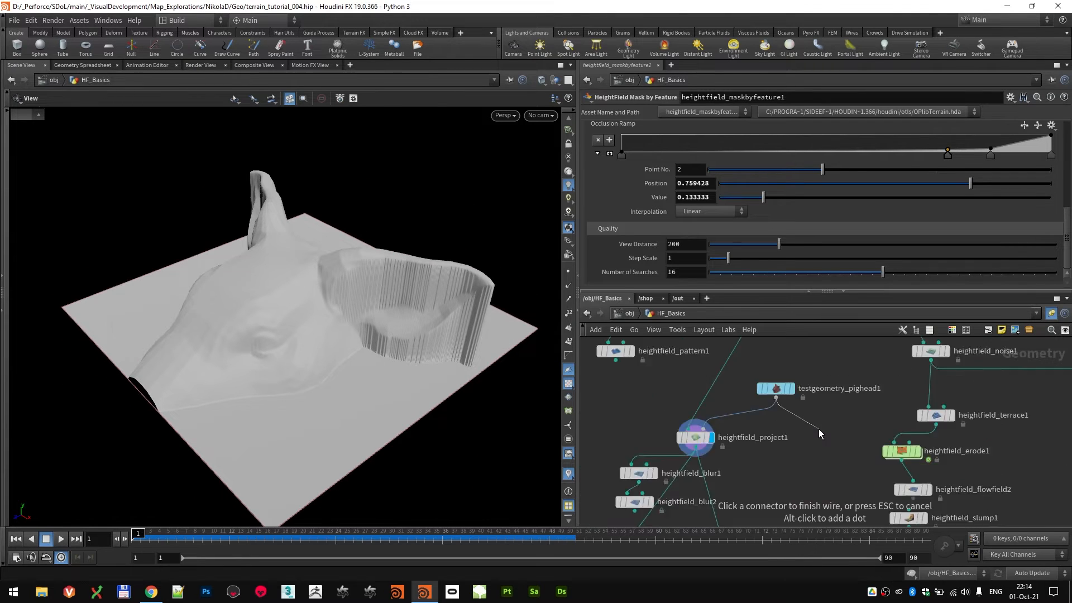
pyautogui.click(905, 451)
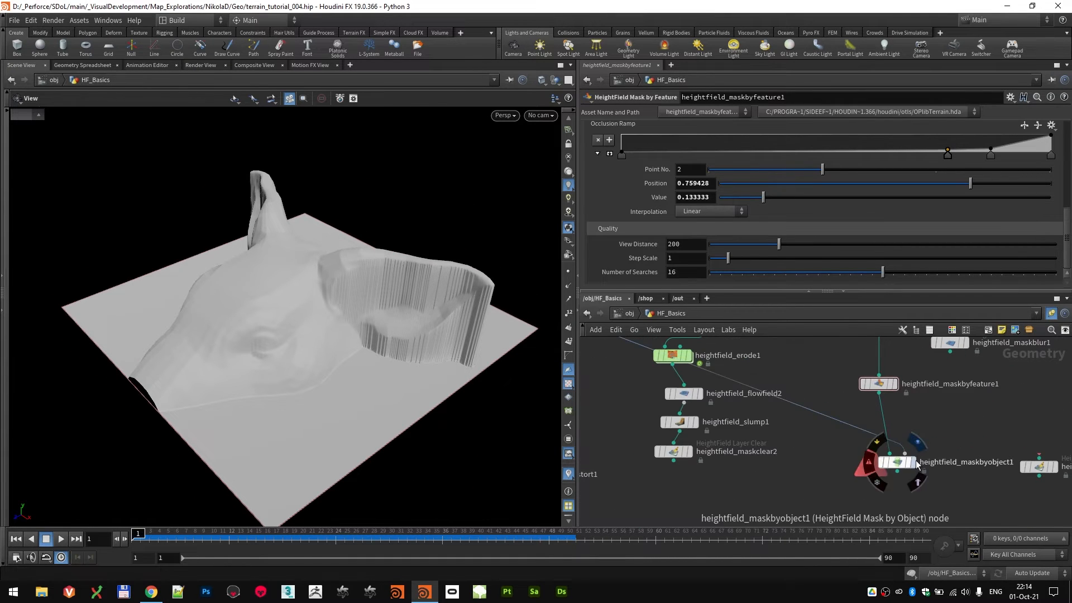
pyautogui.click(913, 462)
pyautogui.scroll(2, 348, 372)
pyautogui.moveTo(348, 372)
pyautogui.mouseDown()
pyautogui.moveTo(353, 392)
pyautogui.moveTo(344, 362)
pyautogui.mouseUp()
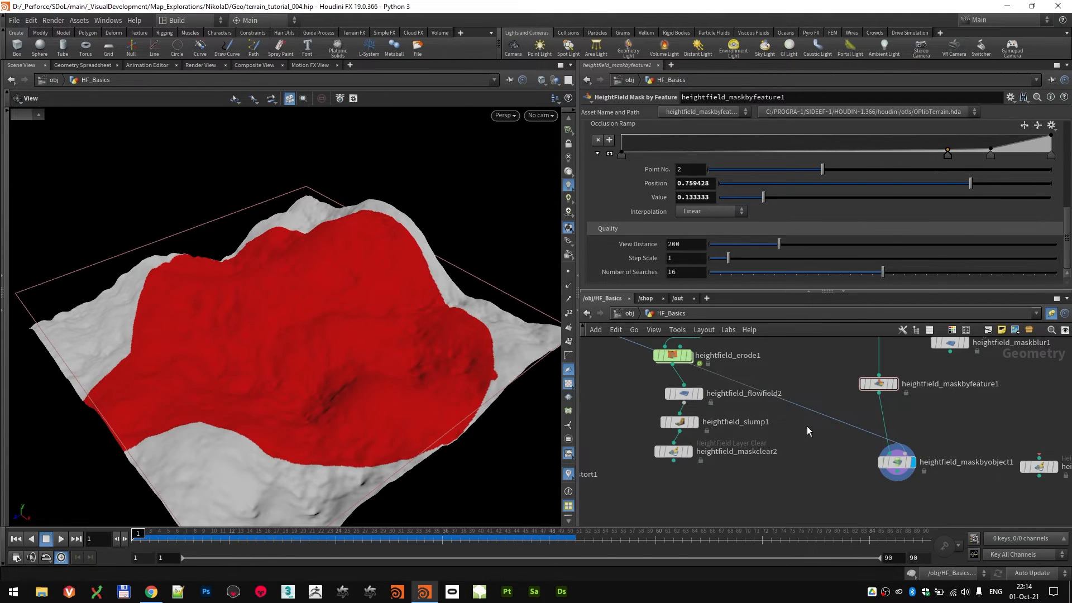
# - Show the pig head test geometry as a template wireframe over the masked terrain
pyautogui.scroll(-4, 803, 427)
pyautogui.moveTo(680, 389); pyautogui.dragTo(788, 488, button='middle')
pyautogui.scroll(6, 781, 481)
pyautogui.click(850, 469)
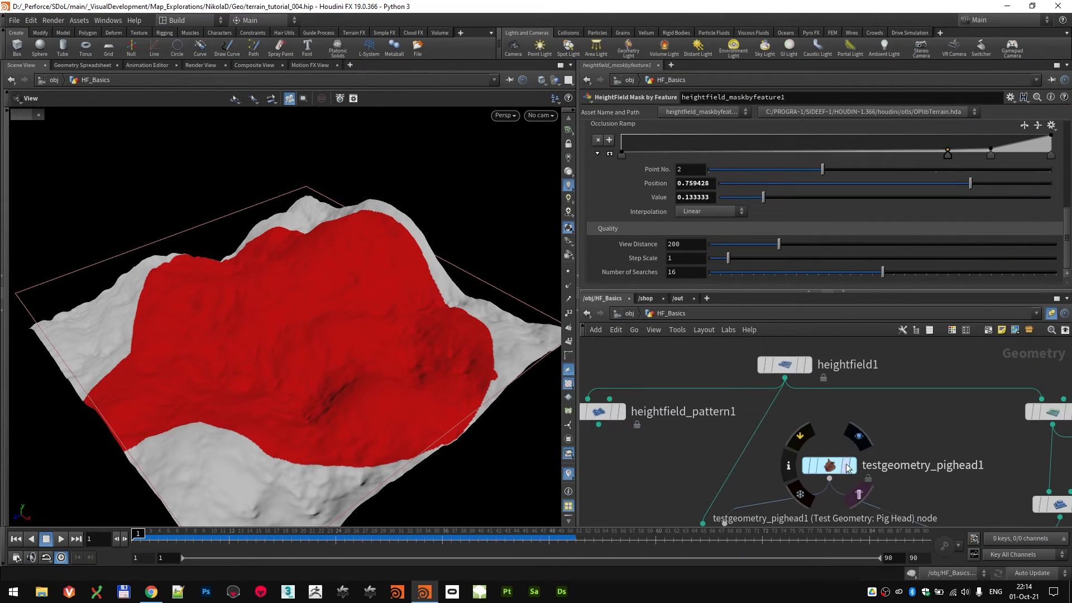
pyautogui.moveTo(390, 346); pyautogui.dragTo(367, 315)
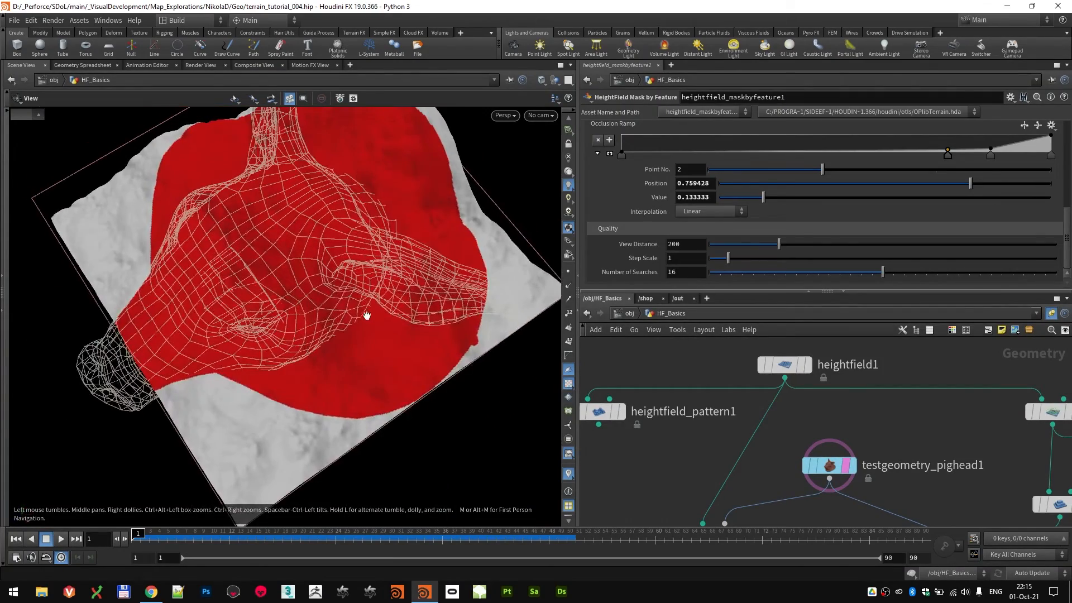
pyautogui.moveTo(370, 229); pyautogui.dragTo(420, 287)
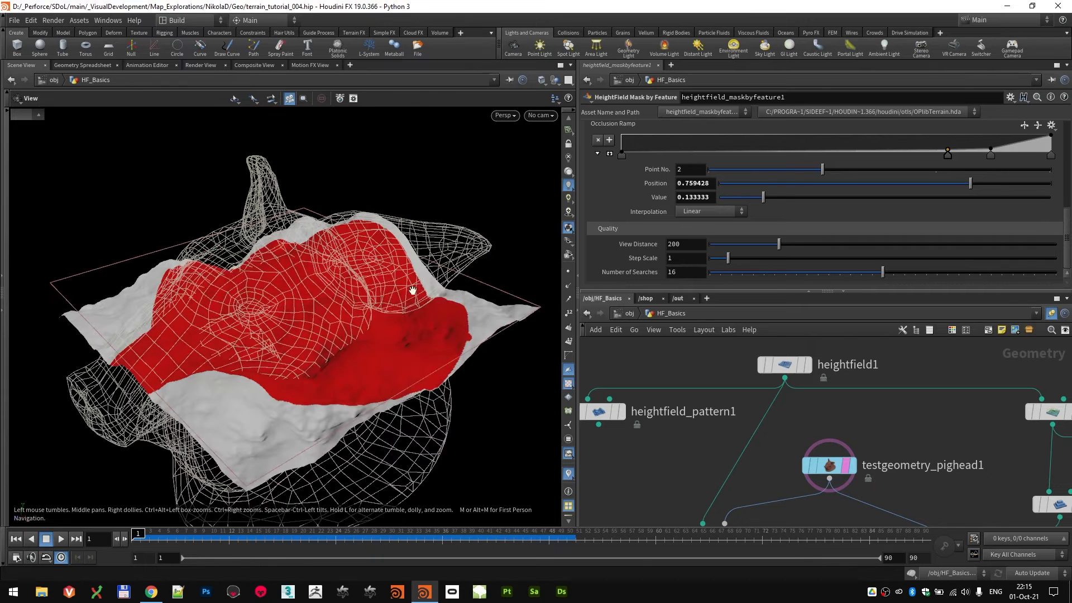
# - Open the mask by object node's parameters and examine the pig head's projected mask from several angles
pyautogui.scroll(-4, 918, 441)
pyautogui.scroll(6, 870, 447)
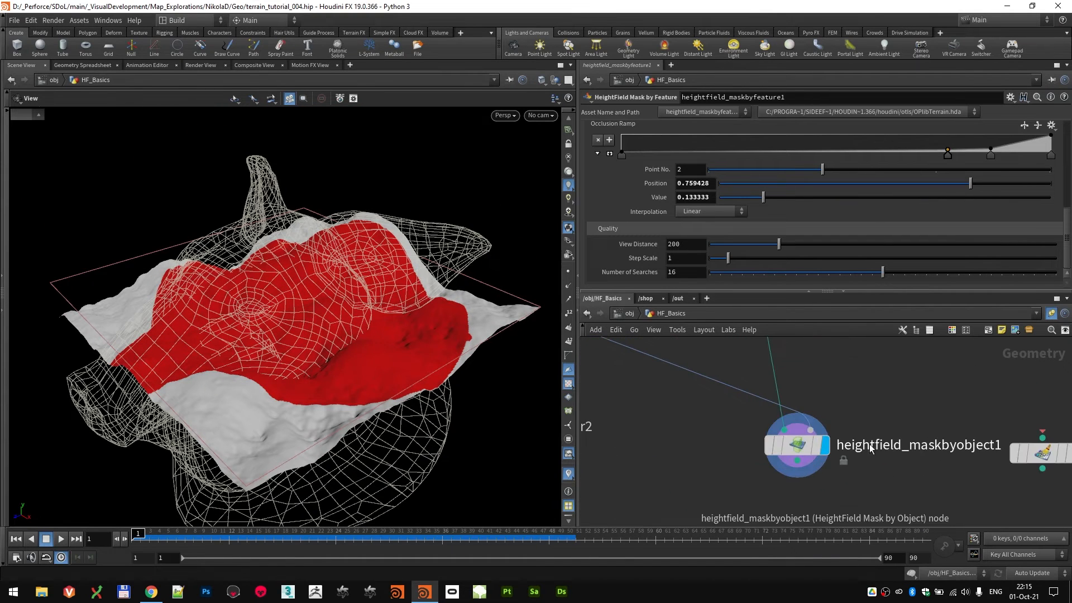
pyautogui.click(797, 445)
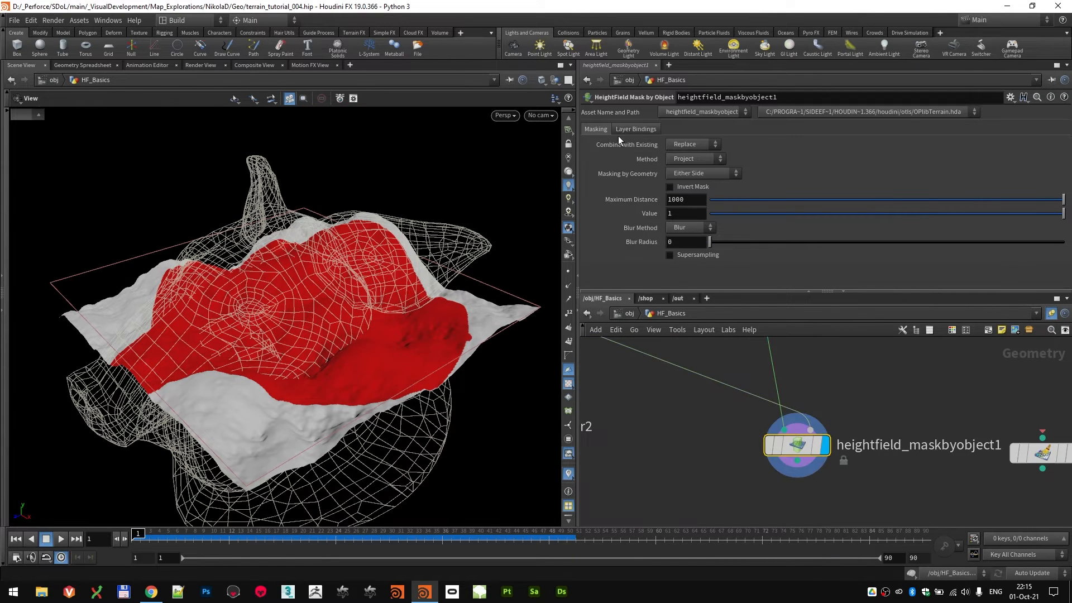
pyautogui.moveTo(519, 201); pyautogui.dragTo(462, 433)
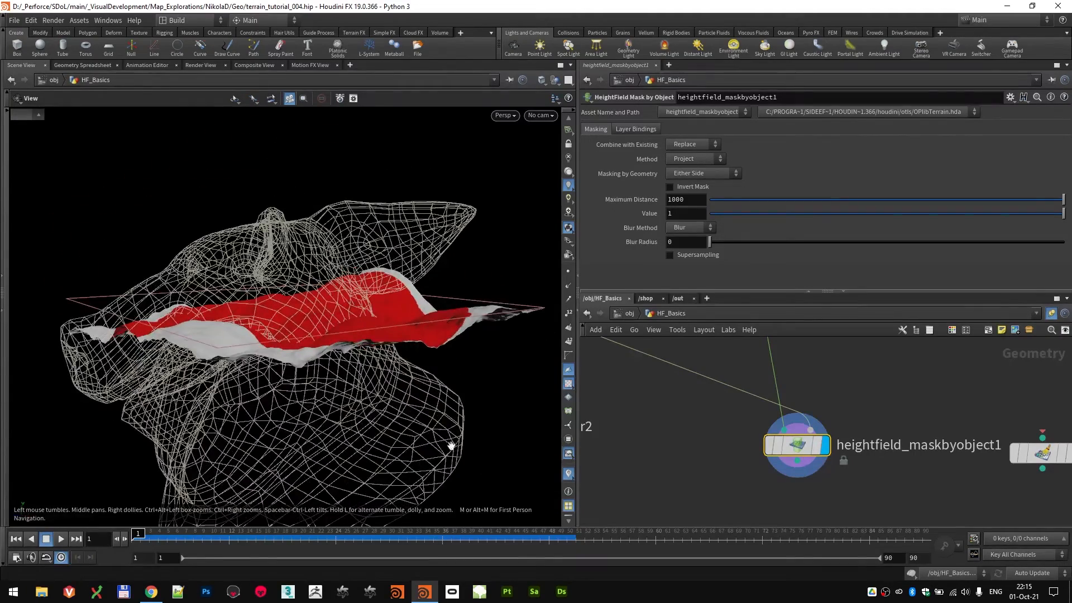
pyautogui.moveTo(437, 281); pyautogui.dragTo(269, 408)
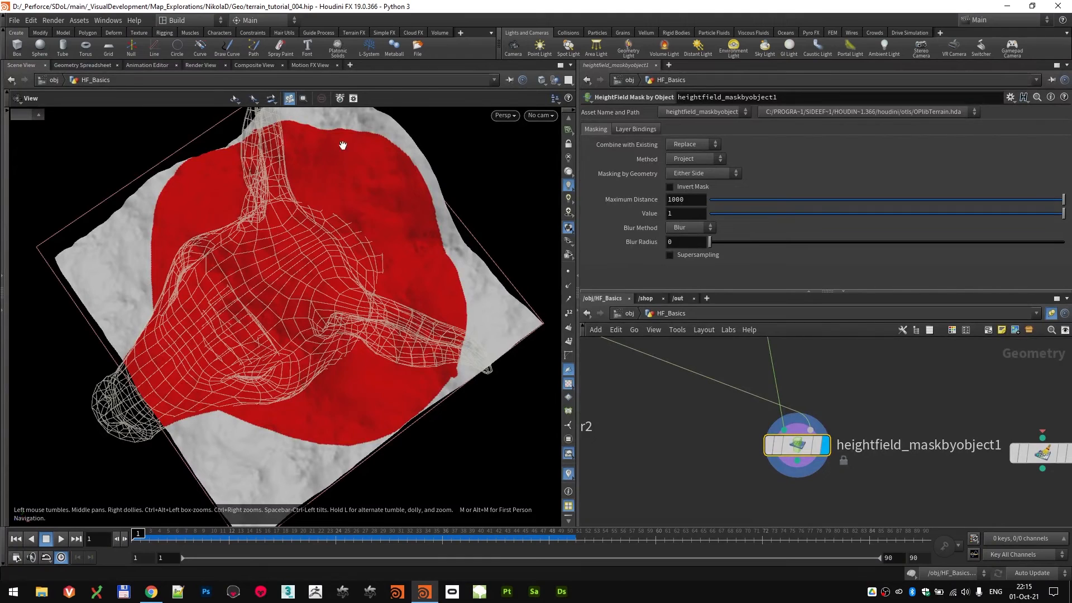
pyautogui.moveTo(413, 293); pyautogui.dragTo(377, 193)
pyautogui.moveTo(723, 432); pyautogui.dragTo(749, 464, button='middle')
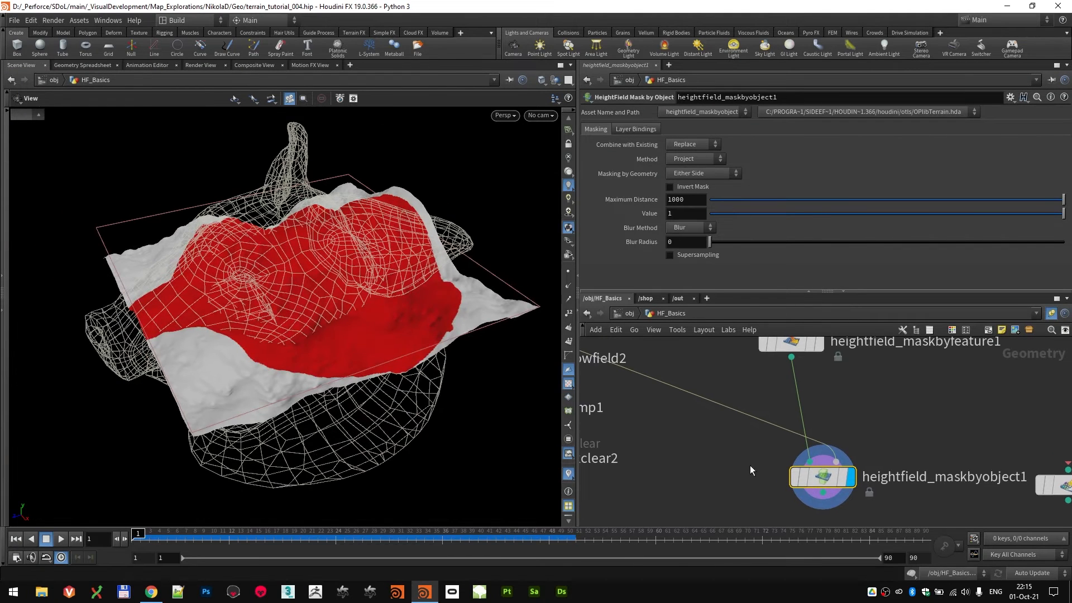
# - Set the mask by object node's method to Fog Volume
pyautogui.click(698, 173)
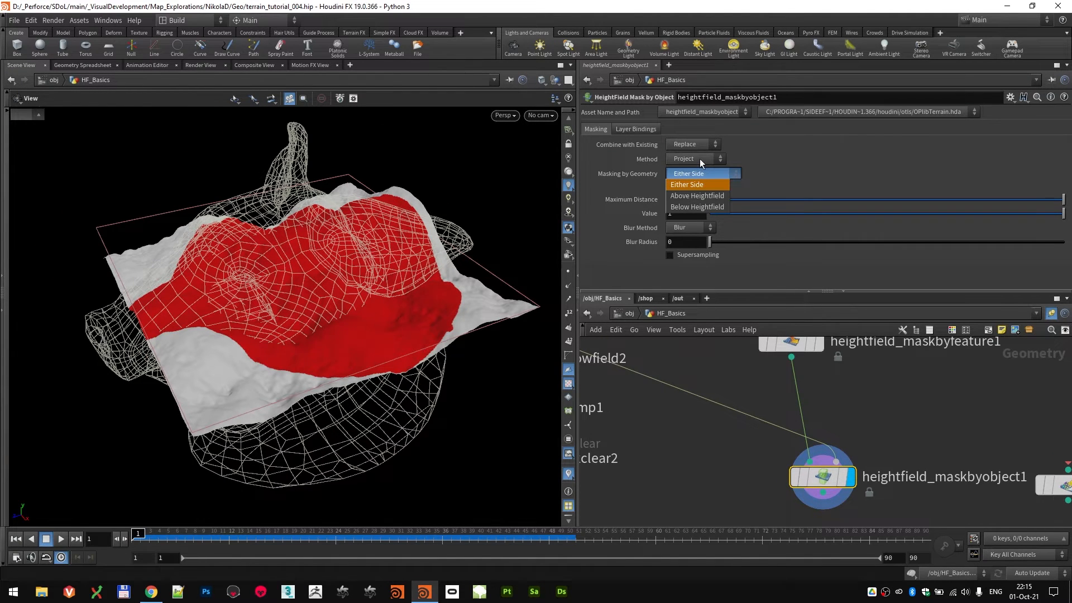
pyautogui.click(701, 160)
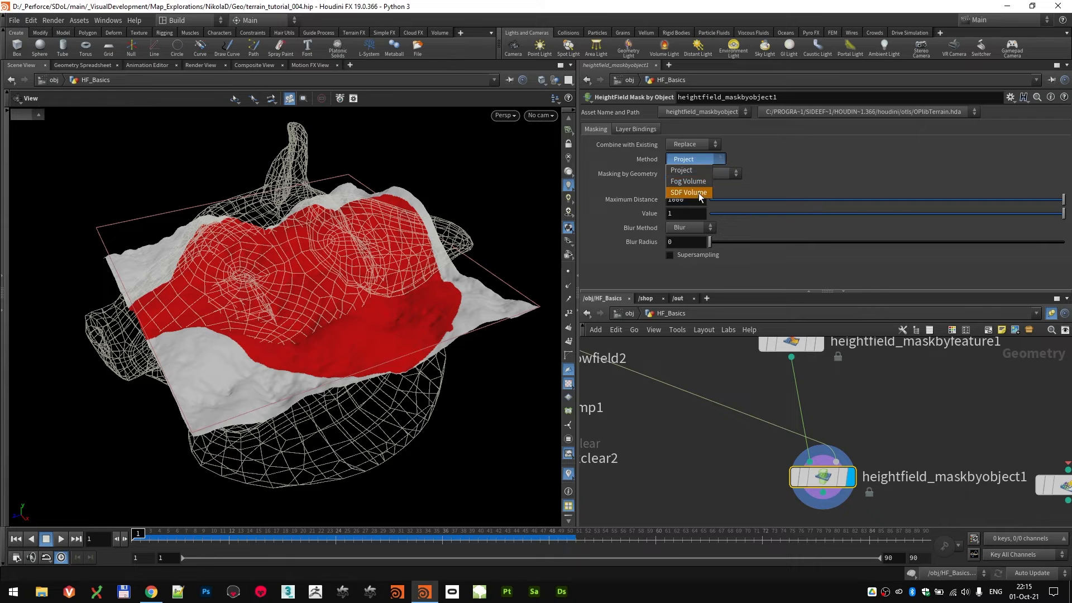
pyautogui.click(699, 185)
# - Insert an IsoOffset node on the wire between the pig head geometry and the mask by object node
pyautogui.press('Tab')
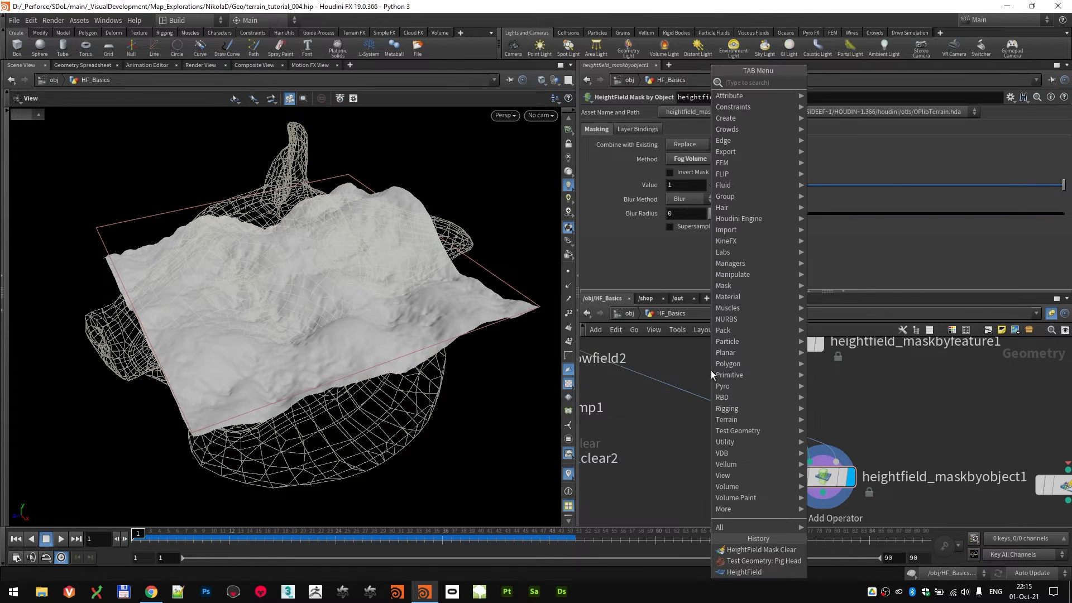
pyautogui.write('iso')
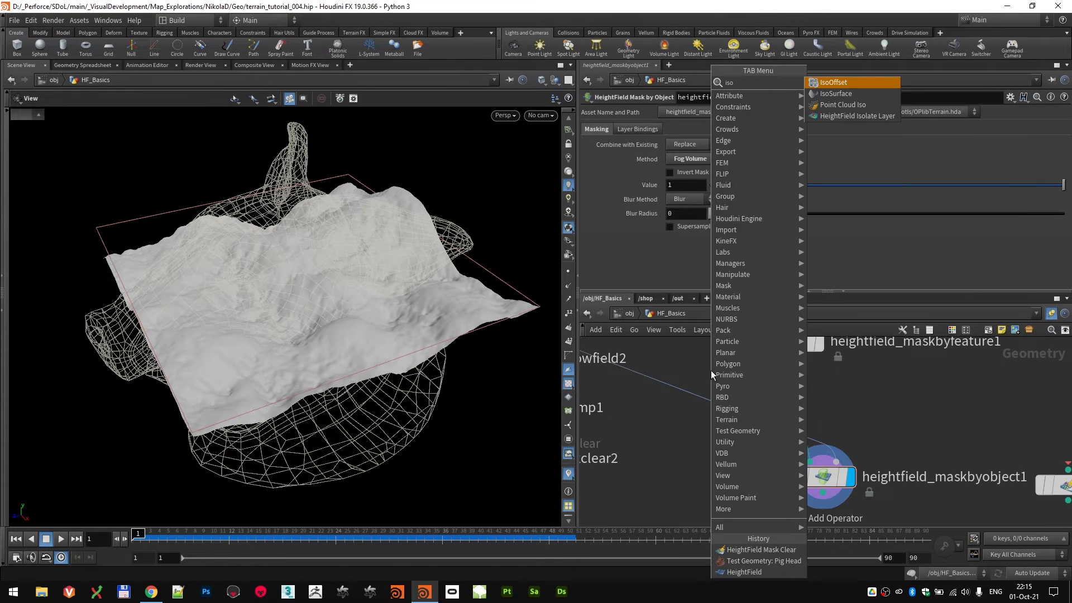
pyautogui.click(874, 87)
pyautogui.click(729, 409)
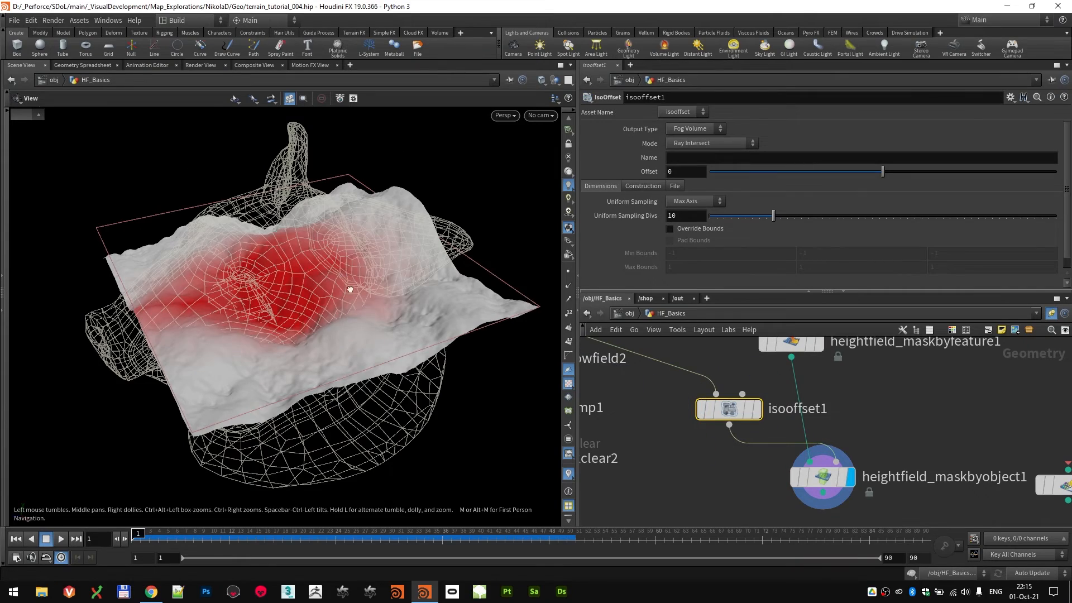
# - Delete the IsoOffset node and set the mask by object node's method to Project
pyautogui.moveTo(350, 289); pyautogui.dragTo(342, 310)
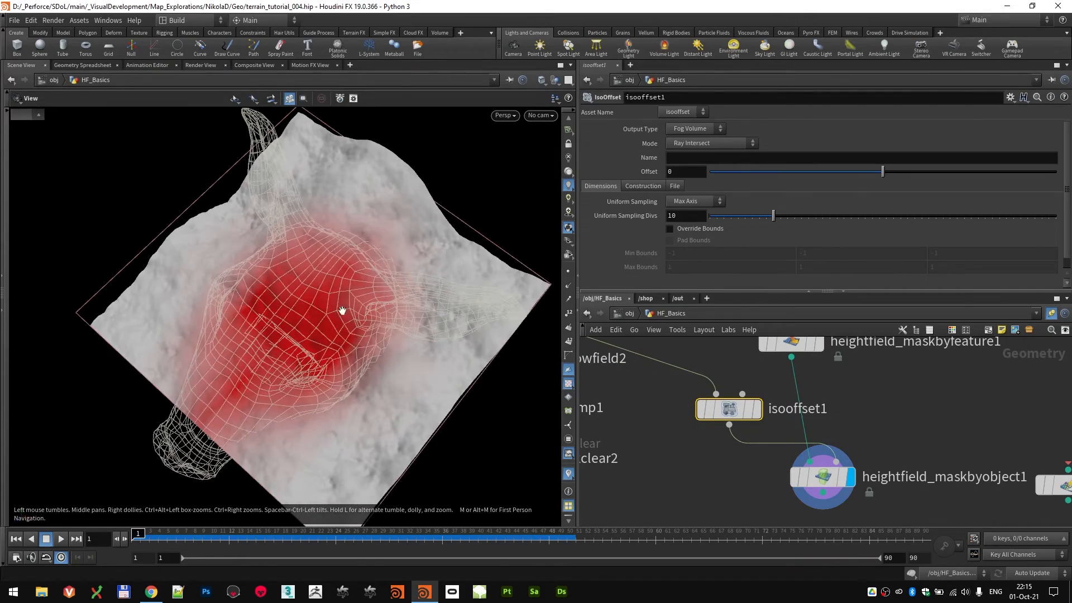
pyautogui.moveTo(204, 442); pyautogui.dragTo(361, 274)
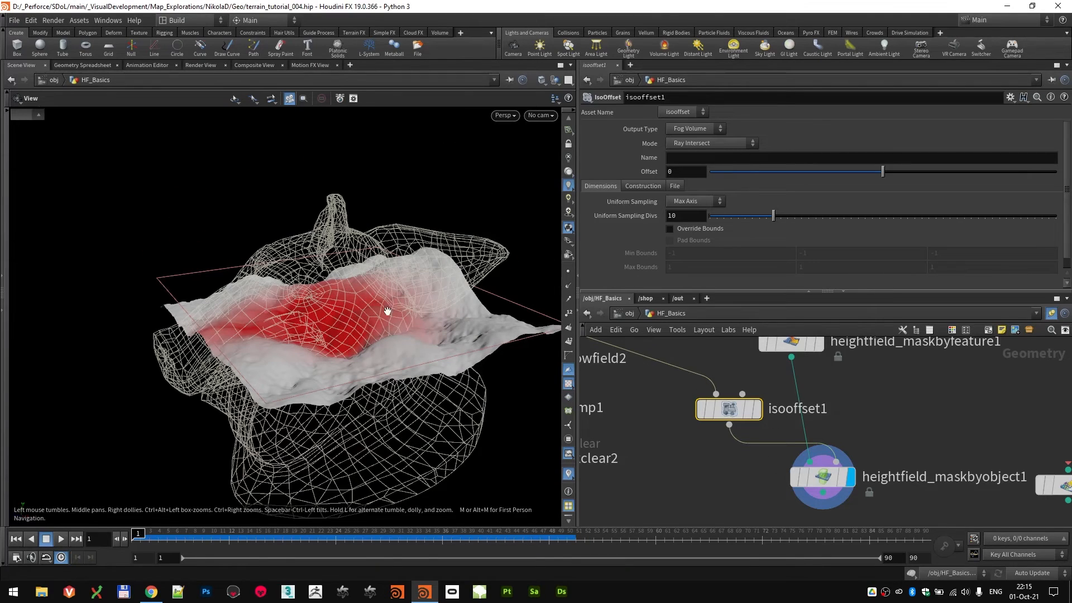
pyautogui.press('Delete')
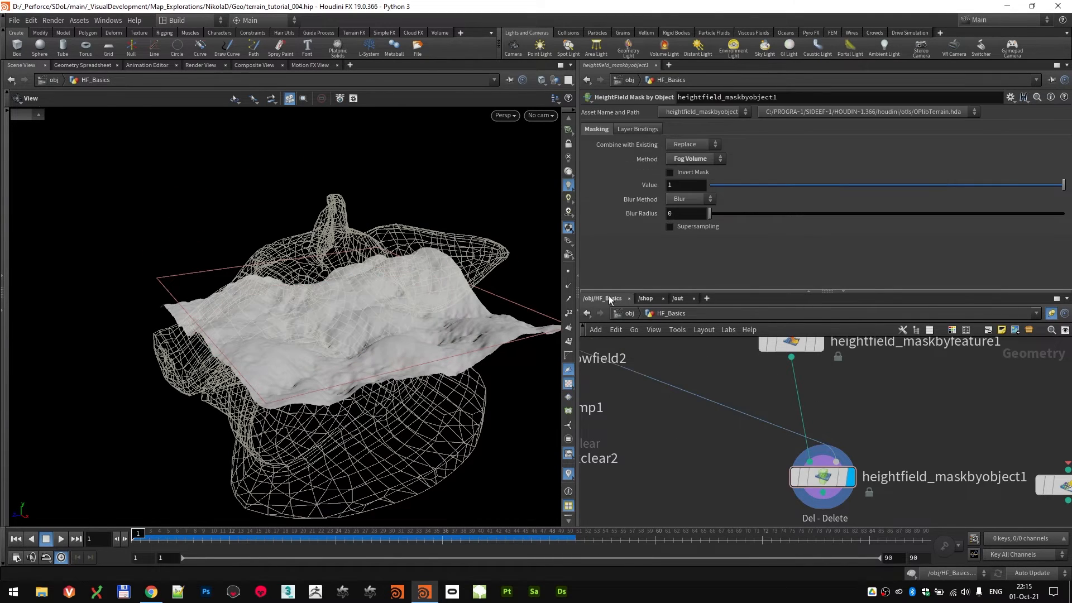
pyautogui.click(695, 159)
pyautogui.click(685, 170)
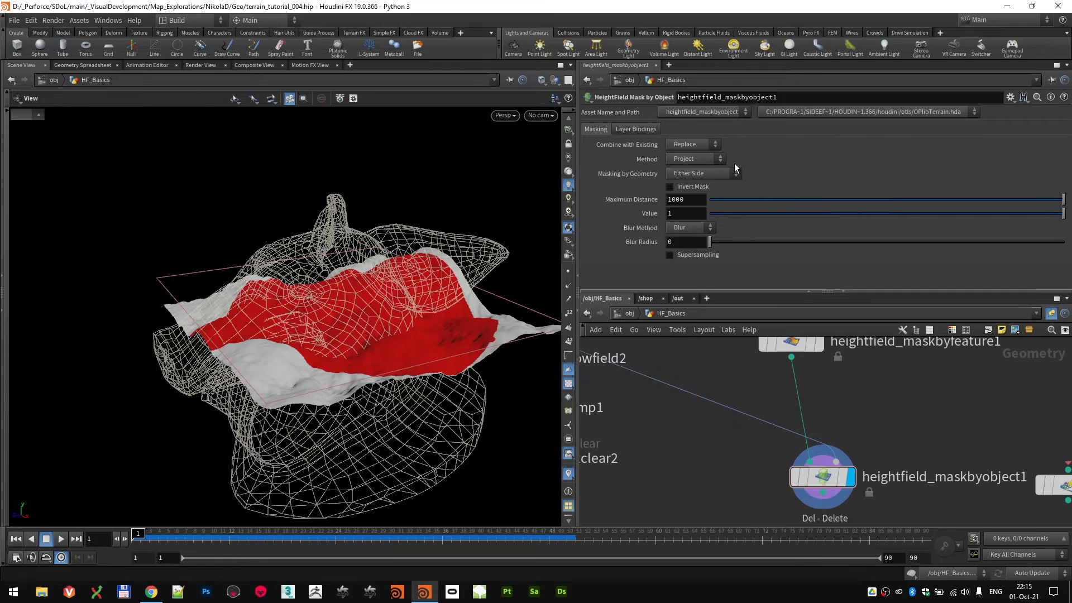
# - Set Masking by Geometry to Above Heightfield on the mask by object node and inspect the masked terrain
pyautogui.click(715, 177)
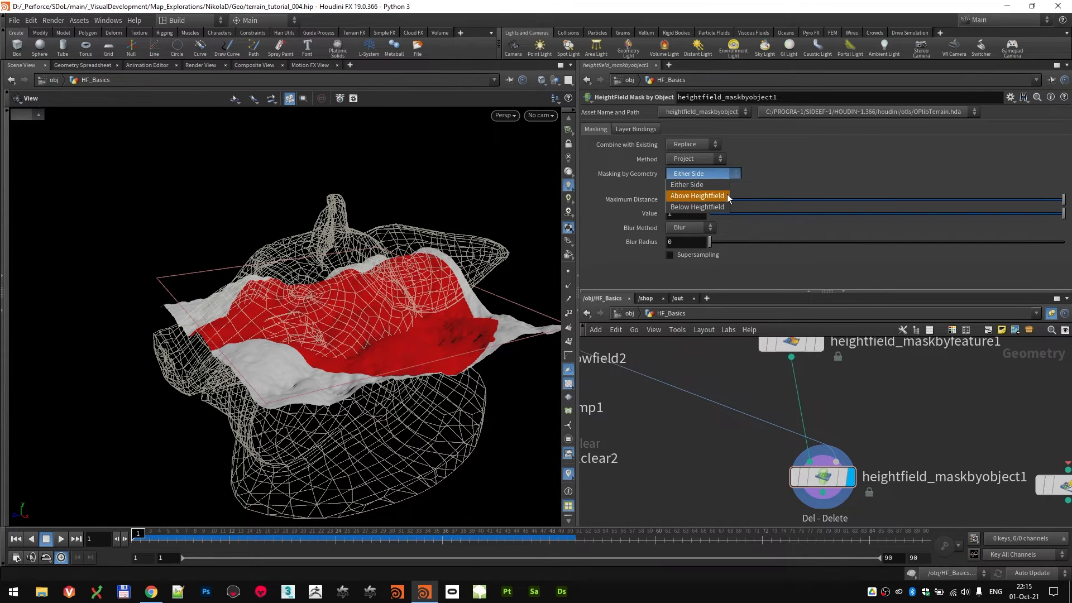
pyautogui.click(722, 196)
pyautogui.moveTo(454, 222); pyautogui.dragTo(457, 296)
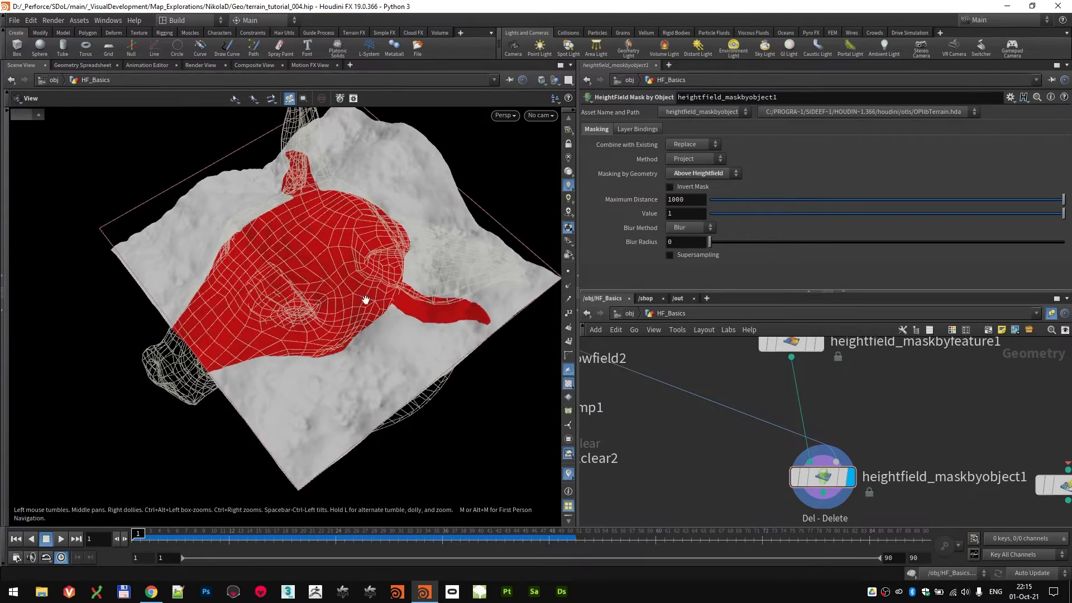
pyautogui.moveTo(365, 300); pyautogui.dragTo(389, 273)
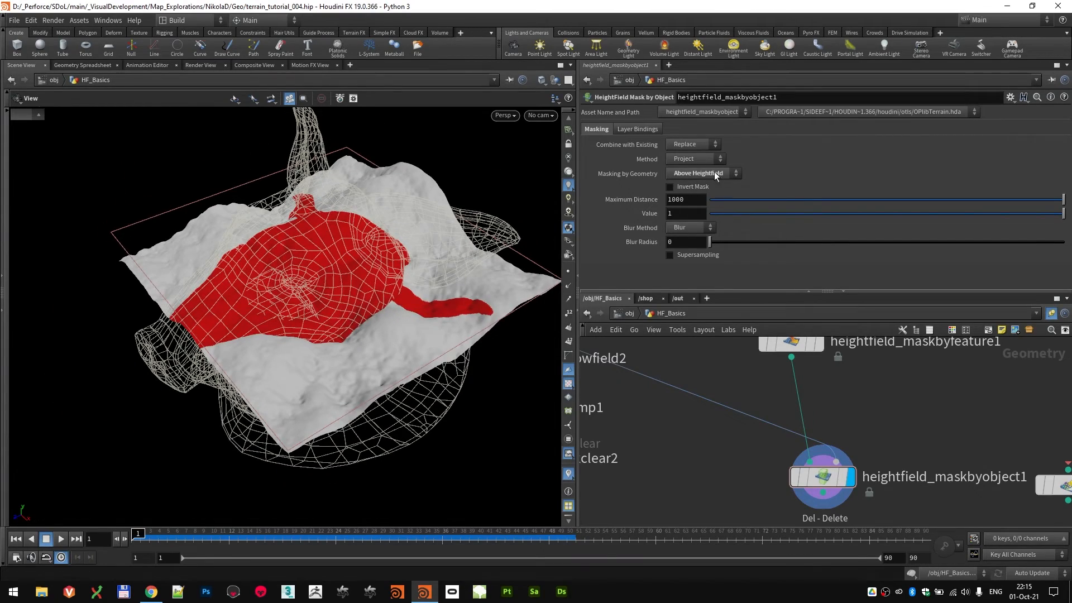
# - Try inverting the object mask, restore it, and set its Blur Radius to 67.2
pyautogui.click(698, 186)
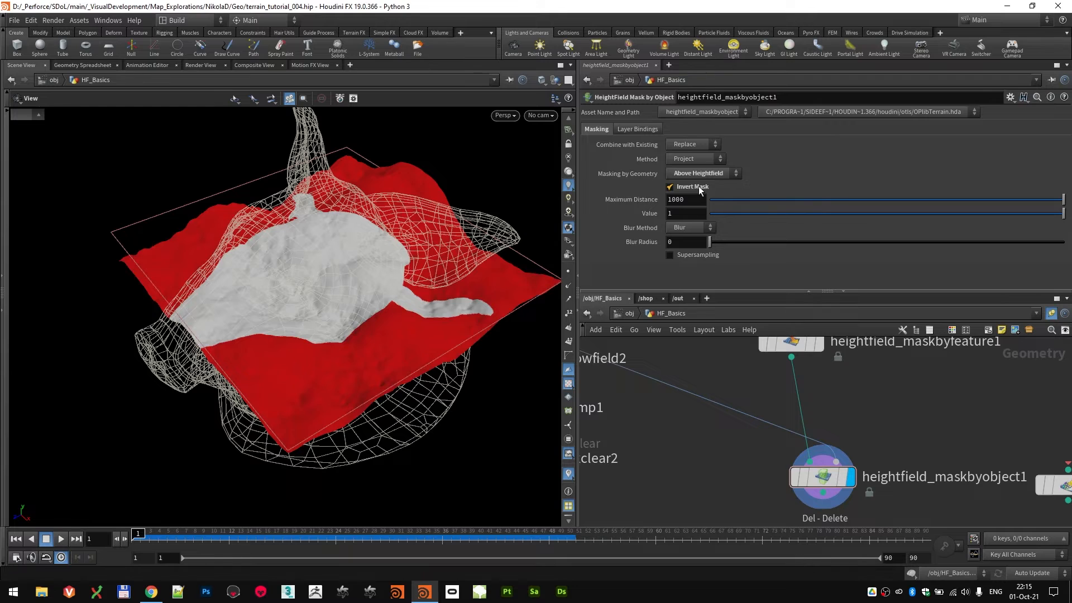
pyautogui.click(698, 186)
pyautogui.moveTo(725, 242); pyautogui.dragTo(957, 241)
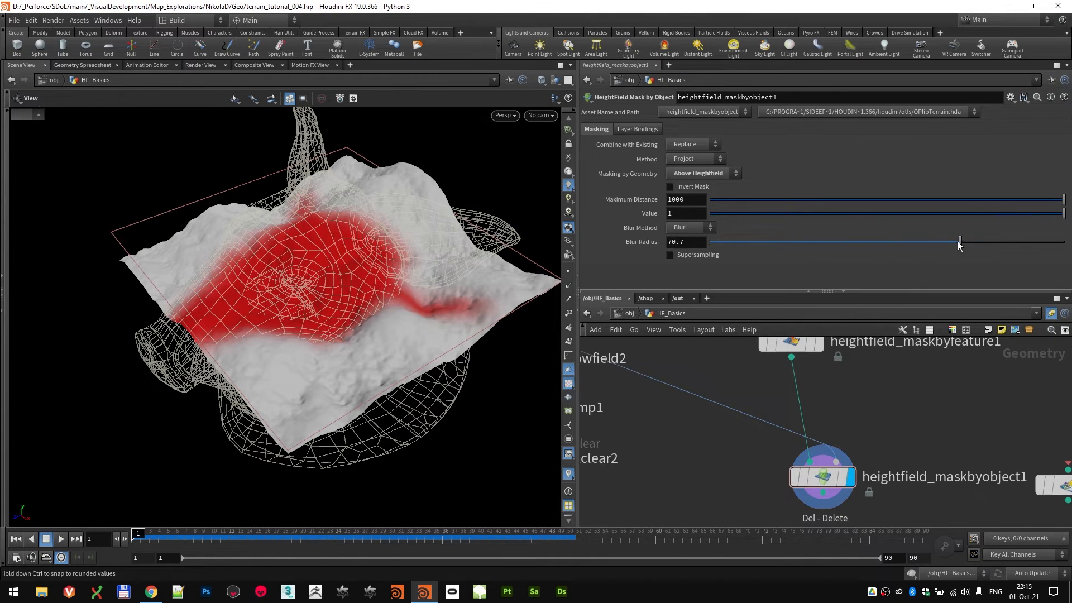
pyautogui.moveTo(392, 237); pyautogui.dragTo(374, 257)
pyautogui.moveTo(373, 257); pyautogui.dragTo(444, 308, button='right')
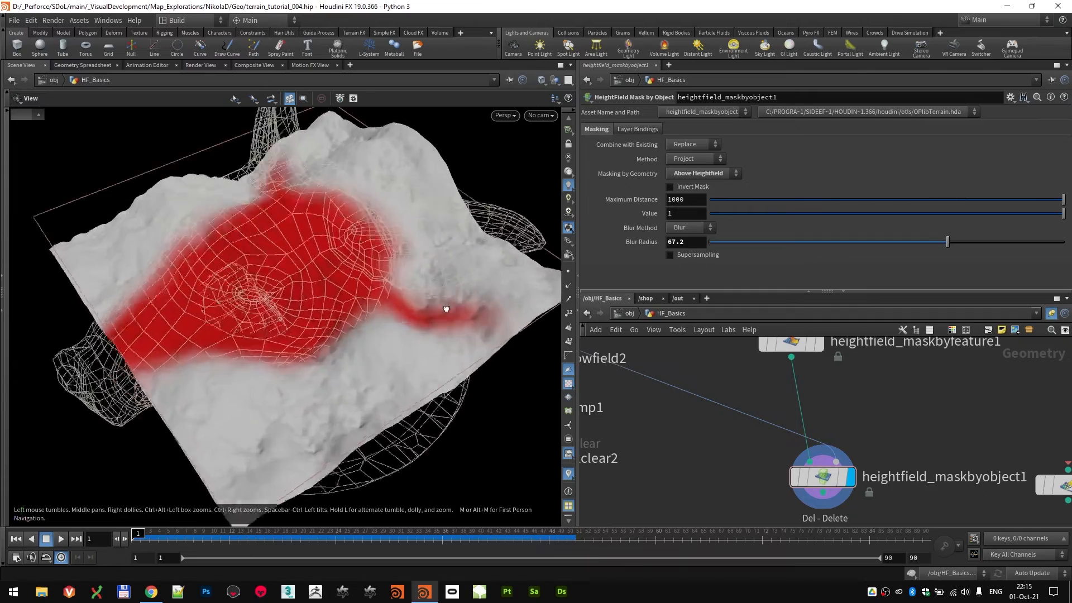
pyautogui.moveTo(445, 309)
pyautogui.mouseDown()
pyautogui.moveTo(450, 336)
pyautogui.moveTo(442, 291)
pyautogui.mouseUp()
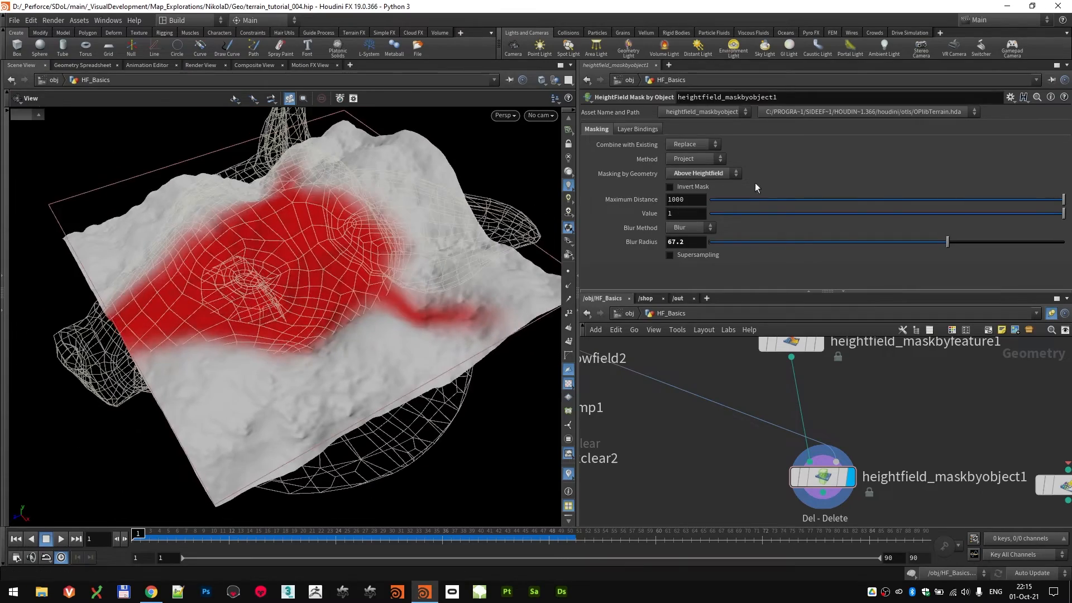
# - Set the mask by object node to Subtract from the existing mask and compare it with the mask by feature result
pyautogui.click(698, 143)
pyautogui.click(700, 178)
pyautogui.moveTo(363, 246); pyautogui.dragTo(444, 265)
pyautogui.click(819, 344)
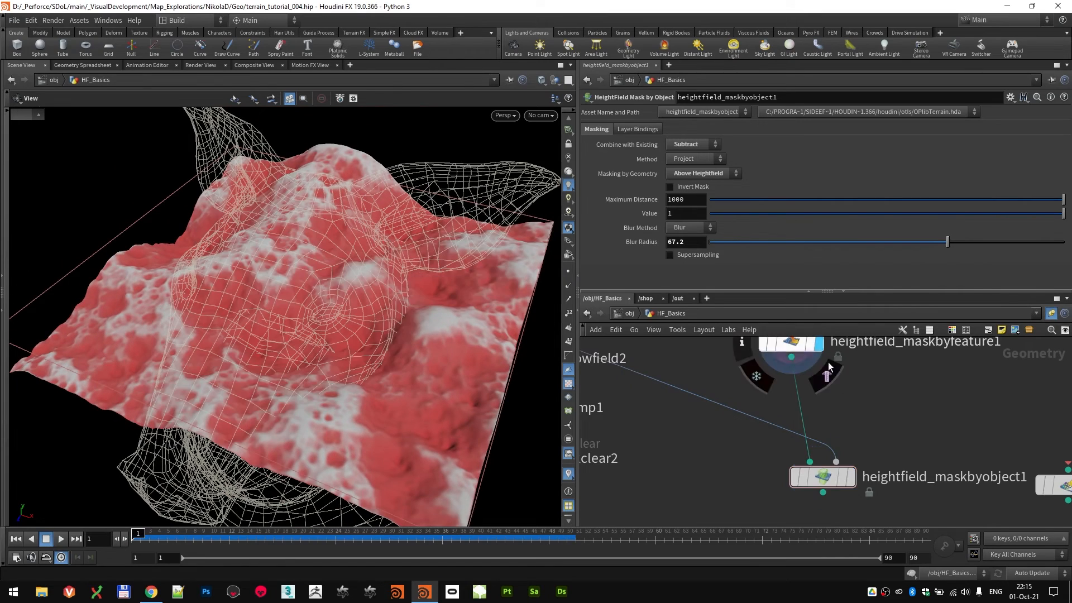
pyautogui.click(849, 476)
pyautogui.moveTo(397, 307); pyautogui.dragTo(357, 291)
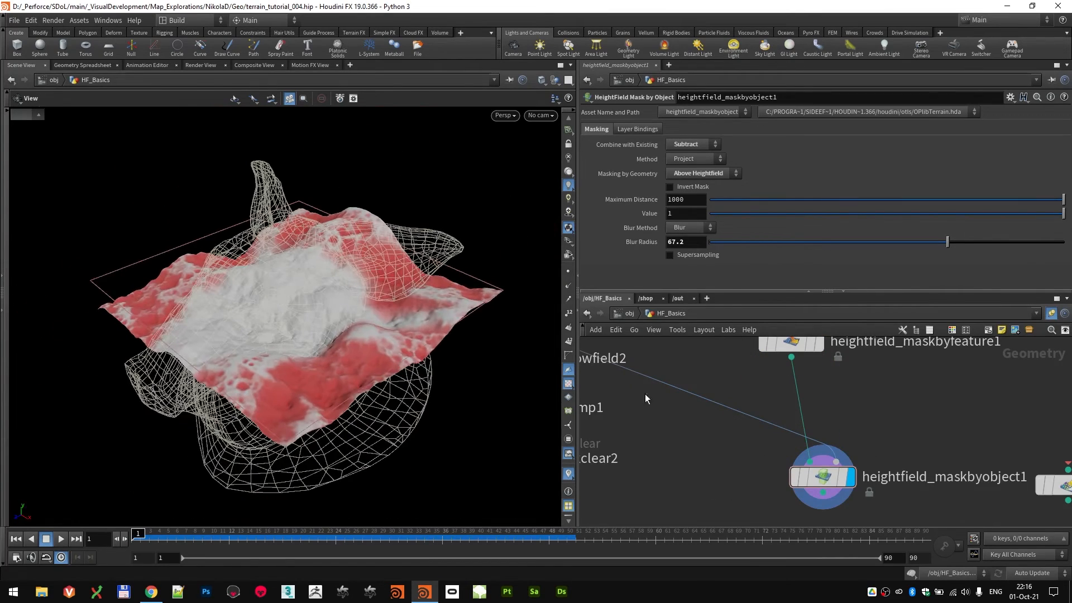
# - Move the heightfield_maskclear1 node directly below the mask by object node
pyautogui.moveTo(878, 416); pyautogui.dragTo(862, 377, button='middle')
pyautogui.scroll(-1, 885, 393)
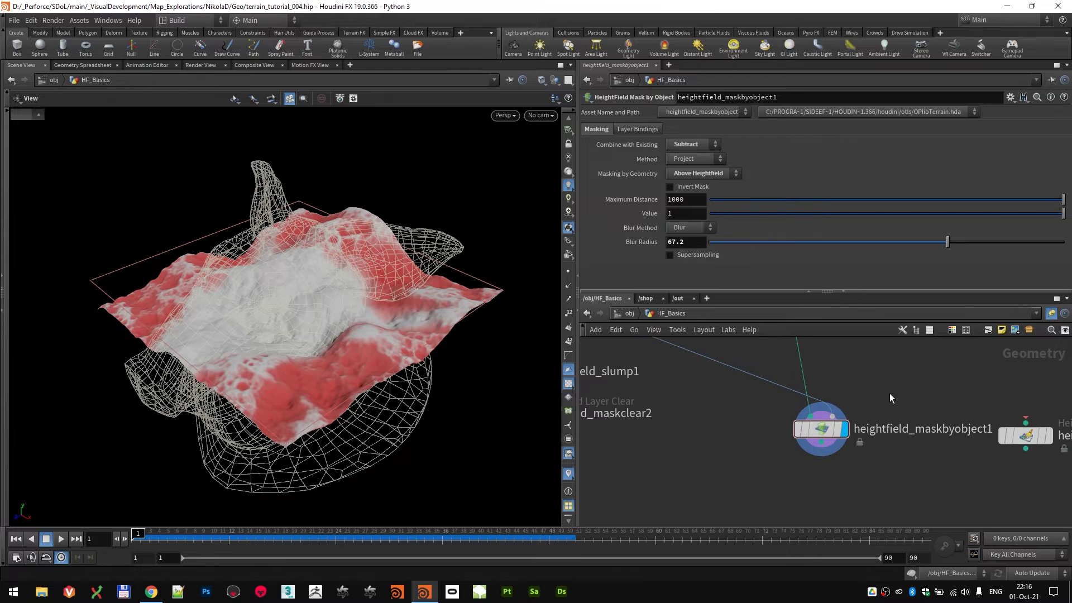
pyautogui.moveTo(1033, 436)
pyautogui.moveTo(1034, 436); pyautogui.dragTo(817, 466)
pyautogui.moveTo(251, 282); pyautogui.dragTo(288, 293)
pyautogui.moveTo(768, 476); pyautogui.dragTo(727, 451, button='middle')
pyautogui.moveTo(769, 444); pyautogui.dragTo(762, 462)
pyautogui.scroll(1, 763, 463)
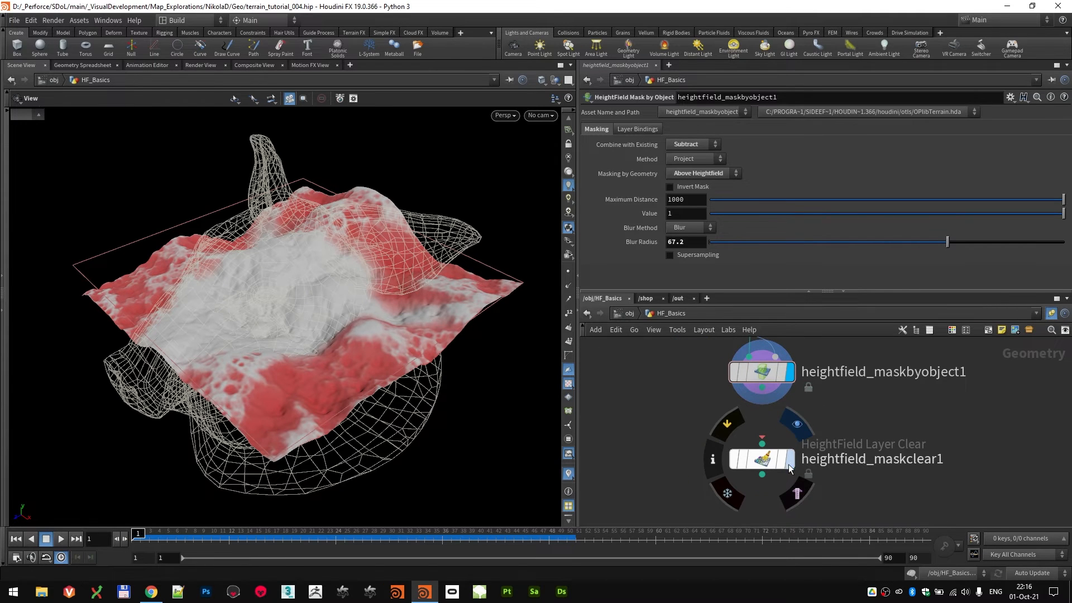
# - Display the mask clear node and wire the mask by object output into it
pyautogui.click(788, 463)
pyautogui.moveTo(762, 387); pyautogui.dragTo(762, 443)
pyautogui.moveTo(296, 328); pyautogui.dragTo(315, 341)
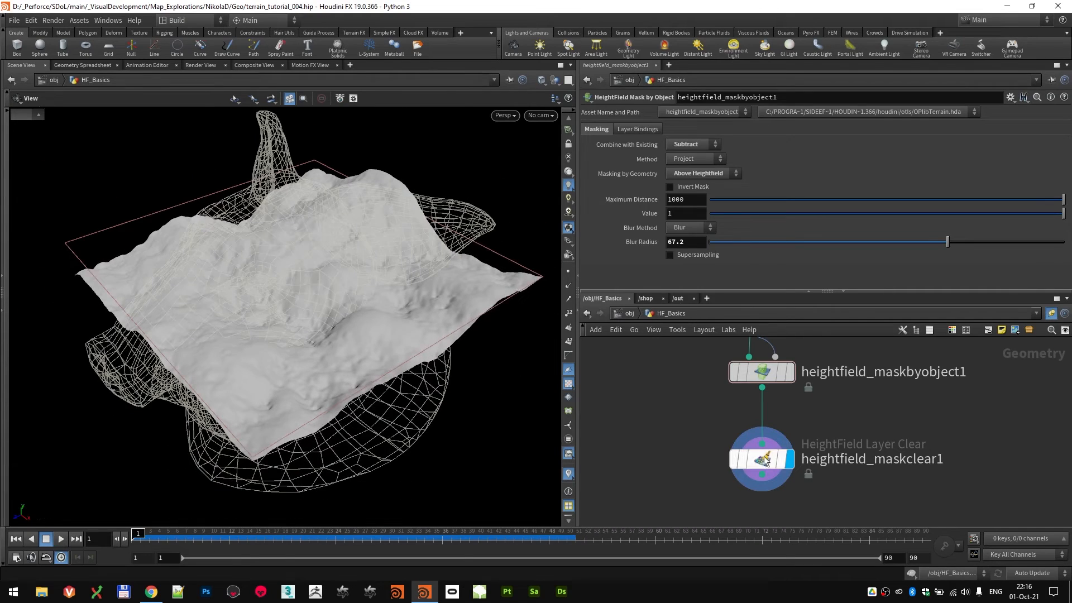
# - Open the mask clear node's parameters, try raising the mask layer's clear value, and return it to 0
pyautogui.click(762, 459)
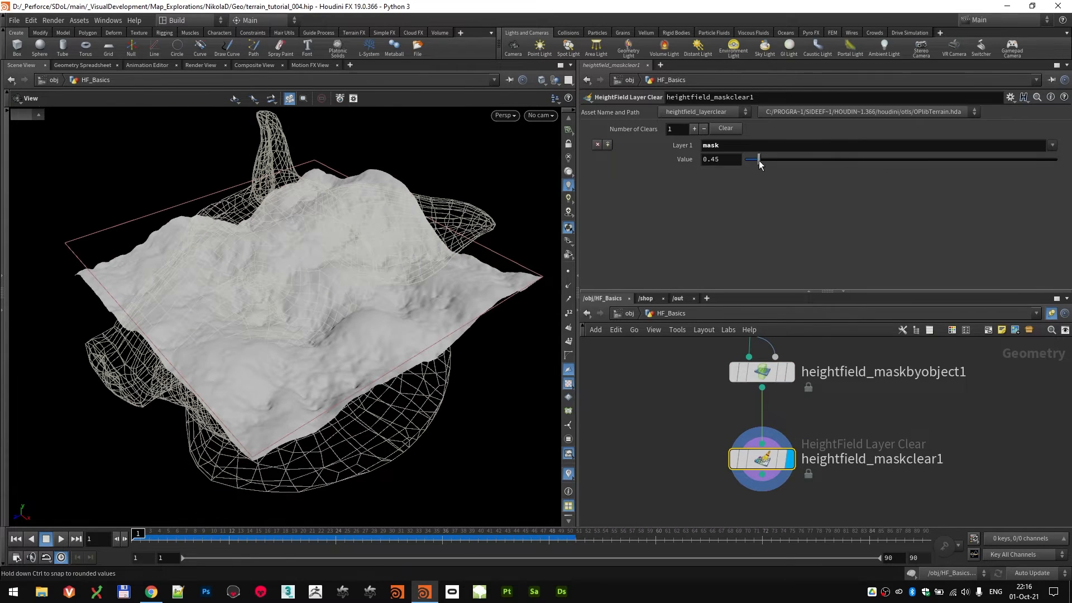
pyautogui.moveTo(759, 160); pyautogui.dragTo(632, 153)
# - Wire the mask clear node's output into the heightfield_resample1 node
pyautogui.scroll(-2, 657, 441)
pyautogui.scroll(-1, 657, 445)
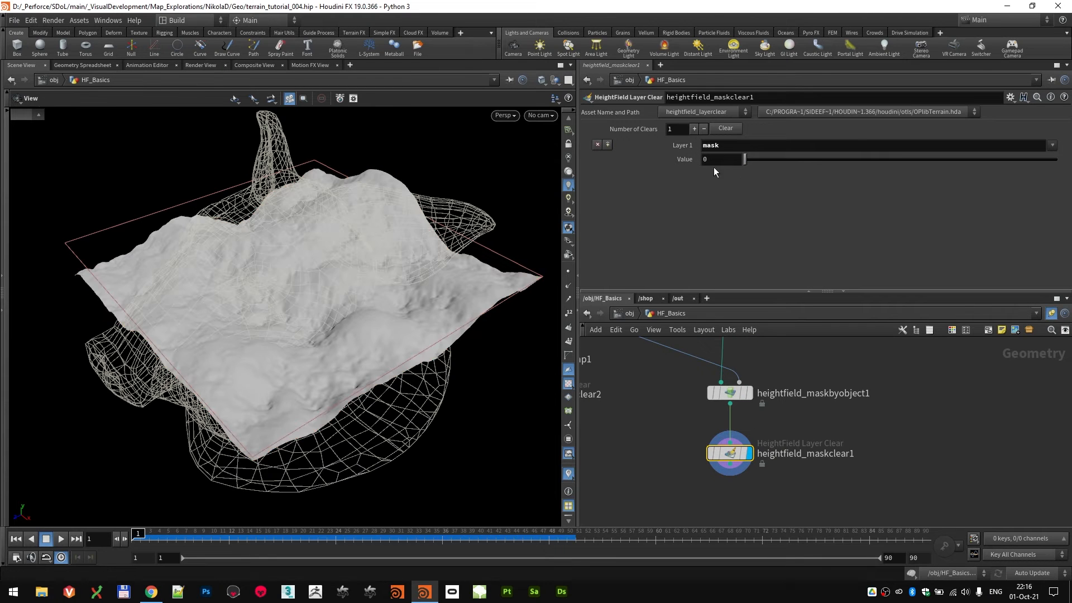
pyautogui.scroll(-5, 643, 438)
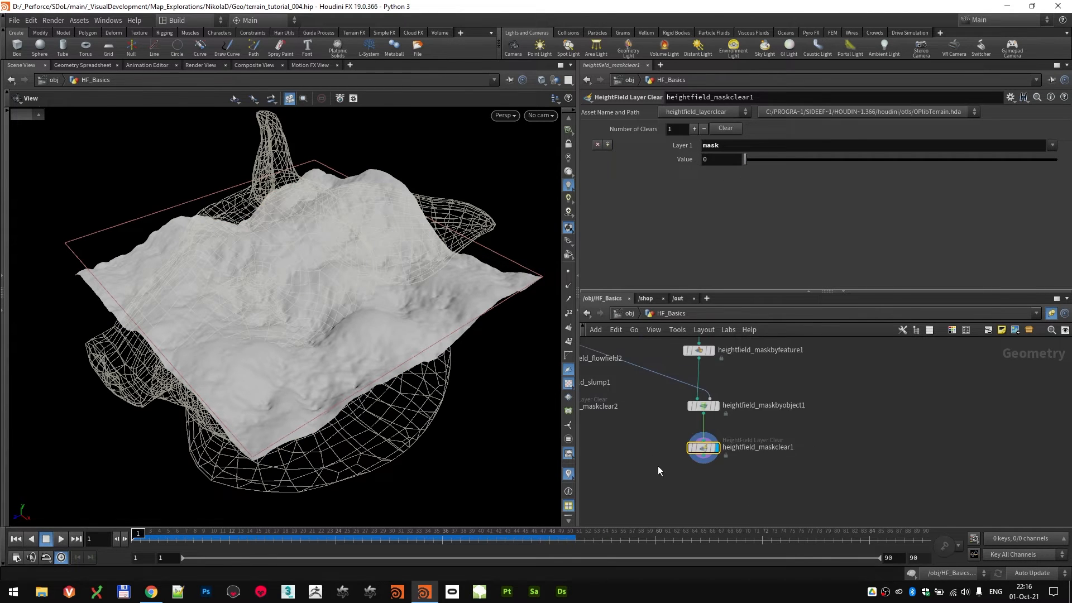
pyautogui.moveTo(746, 495); pyautogui.dragTo(865, 526, button='middle')
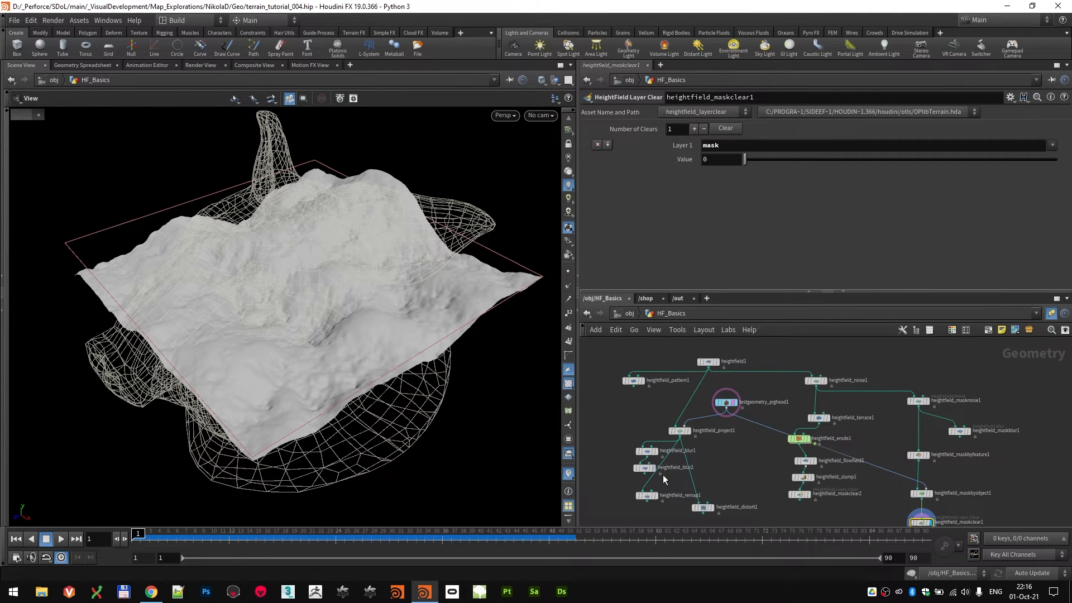
pyautogui.moveTo(945, 463); pyautogui.dragTo(898, 416, button='middle')
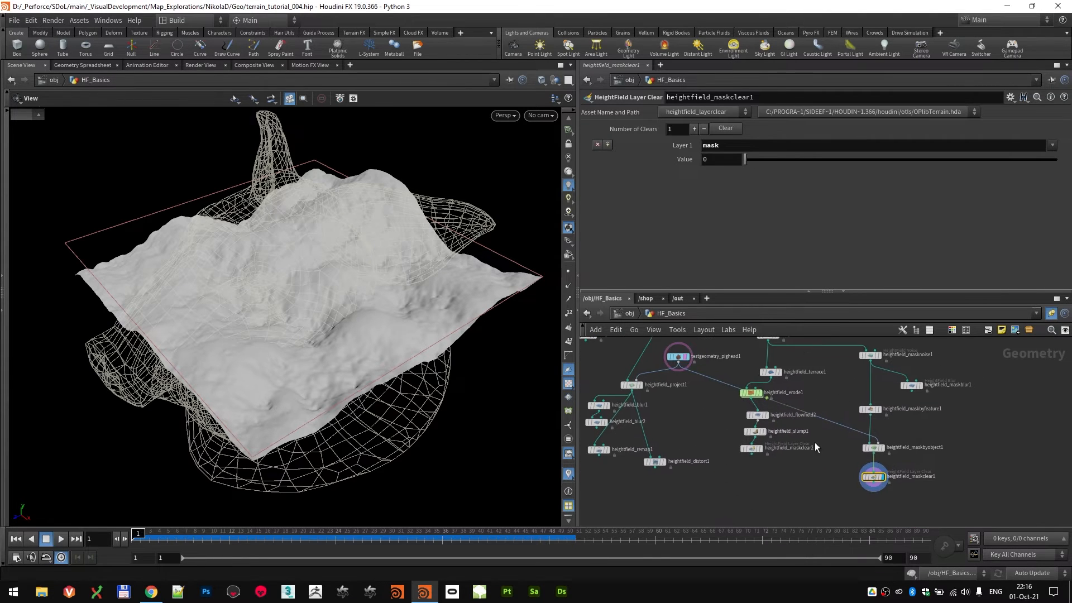
pyautogui.scroll(-1, 769, 484)
pyautogui.moveTo(768, 487); pyautogui.dragTo(778, 401, button='middle')
pyautogui.scroll(4, 742, 436)
pyautogui.scroll(-3, 824, 386)
pyautogui.scroll(5, 770, 467)
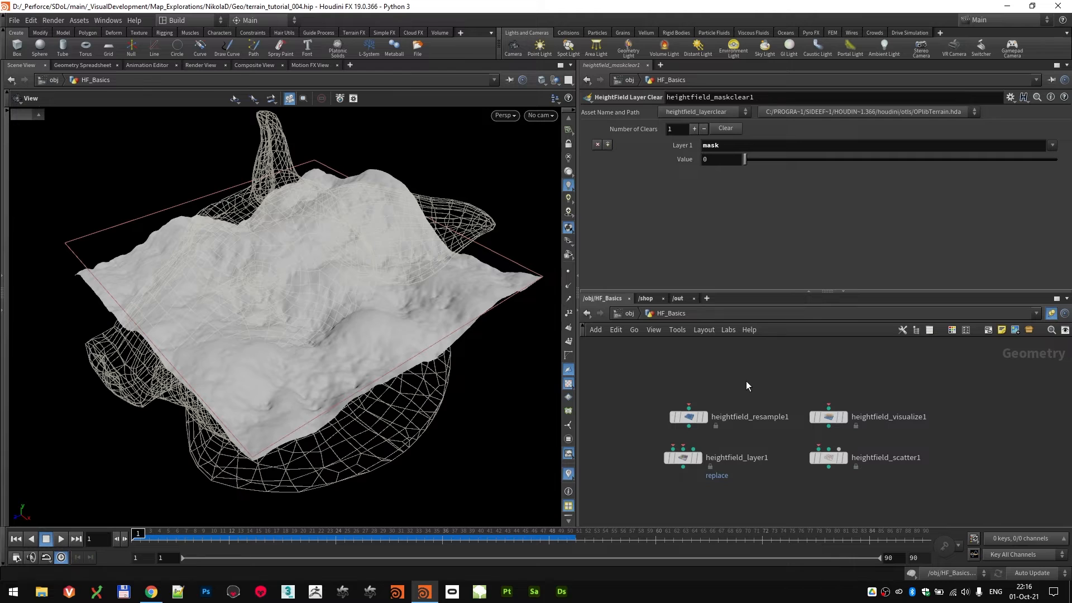
pyautogui.scroll(-1, 774, 380)
pyautogui.moveTo(775, 370); pyautogui.dragTo(768, 414, button='middle')
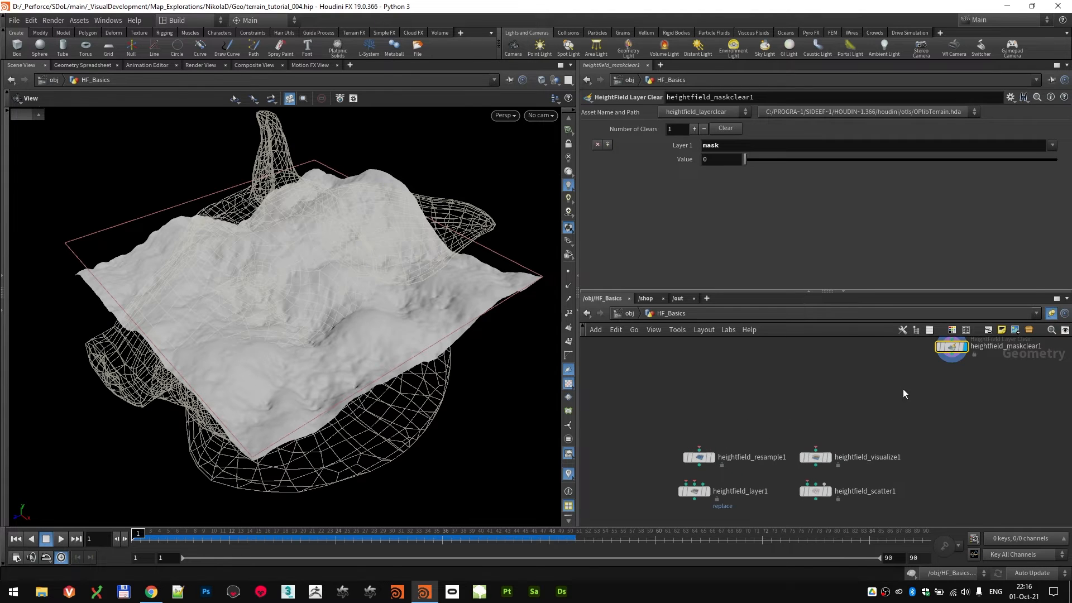
pyautogui.moveTo(901, 395); pyautogui.dragTo(829, 384, button='middle')
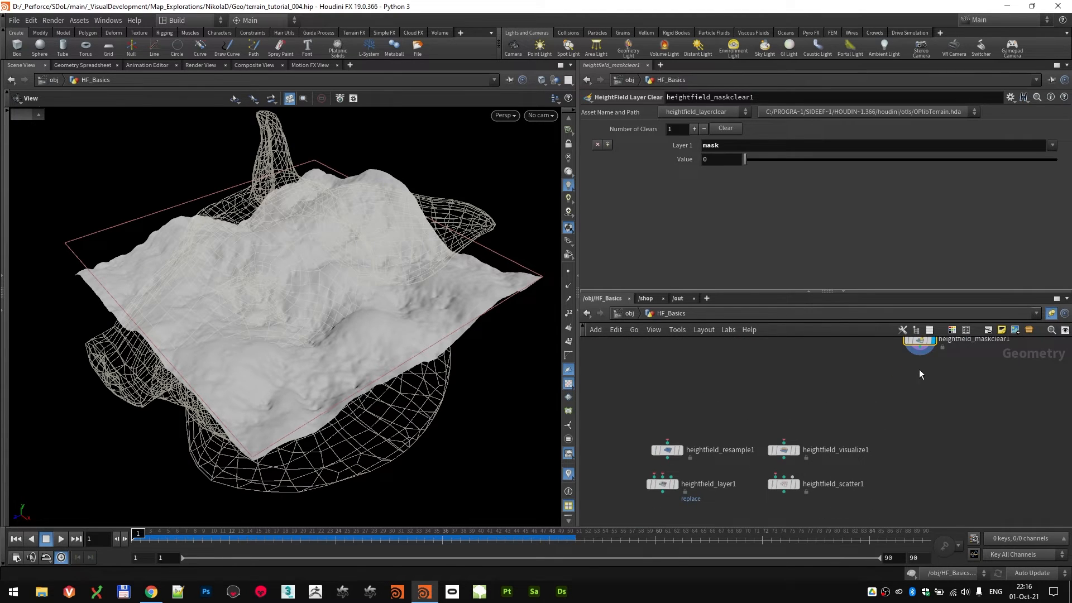
pyautogui.moveTo(921, 353)
pyautogui.mouseDown()
pyautogui.moveTo(691, 422)
pyautogui.moveTo(688, 436)
pyautogui.mouseUp()
# - Turn off the template display of the pig head test geometry
pyautogui.scroll(-1, 712, 421)
pyautogui.moveTo(716, 417); pyautogui.dragTo(722, 511, button='middle')
pyautogui.moveTo(688, 384)
pyautogui.mouseDown(button='middle')
pyautogui.moveTo(706, 451)
pyautogui.moveTo(722, 341)
pyautogui.mouseUp(button='middle')
pyautogui.scroll(3, 687, 382)
pyautogui.click(688, 383)
# - Display the heightfield_resample1 node and inspect the terrain surface up close
pyautogui.scroll(-2, 715, 448)
pyautogui.moveTo(738, 481); pyautogui.dragTo(740, 353, button='middle')
pyautogui.moveTo(744, 431); pyautogui.dragTo(756, 345, button='middle')
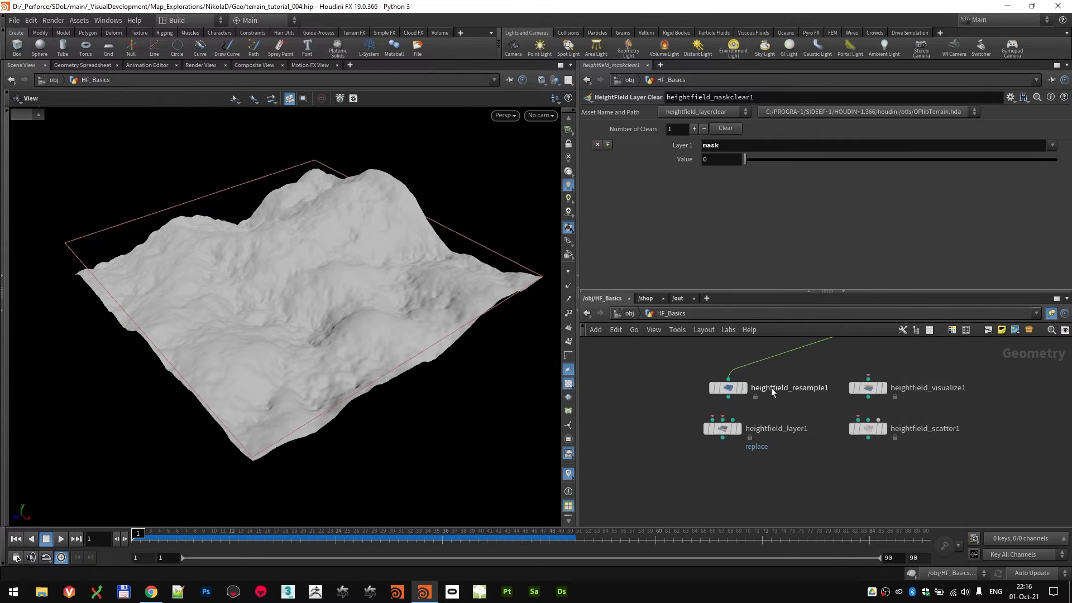
pyautogui.scroll(-2, 775, 392)
pyautogui.scroll(2, 433, 354)
pyautogui.scroll(5, 805, 446)
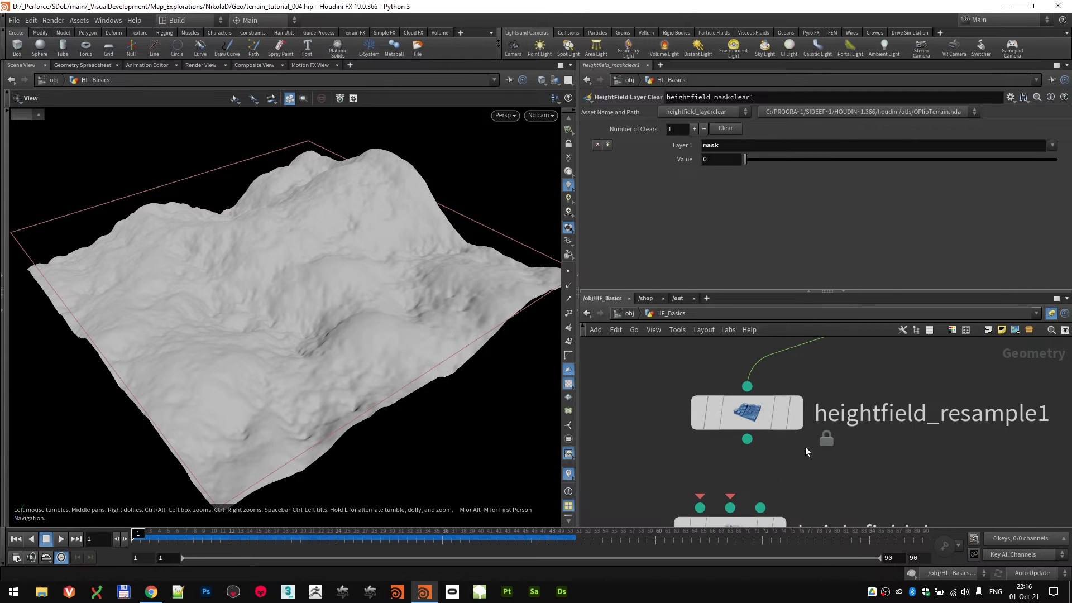
pyautogui.click(795, 414)
pyautogui.scroll(4, 296, 294)
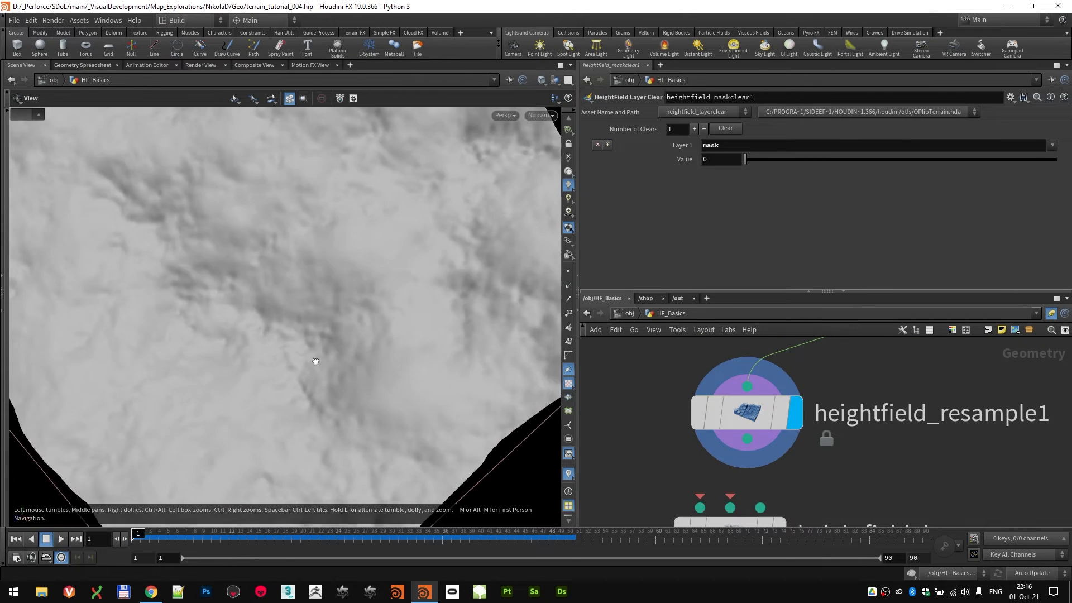
pyautogui.scroll(-4, 341, 307)
pyautogui.scroll(4, 338, 310)
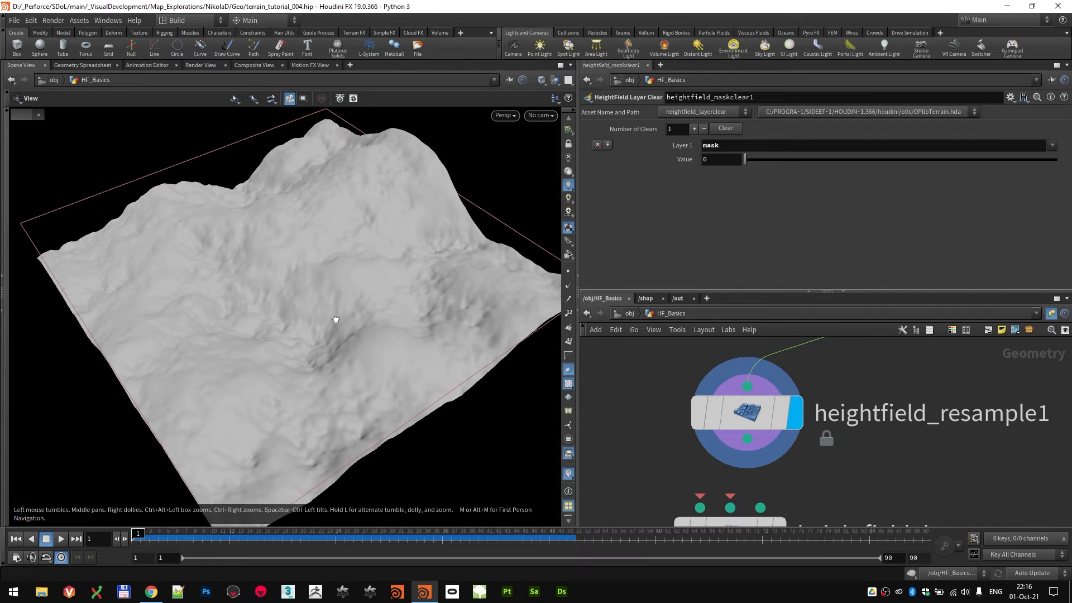
# - Set the resample node's Resolution Scale to 0.5
pyautogui.click(767, 423)
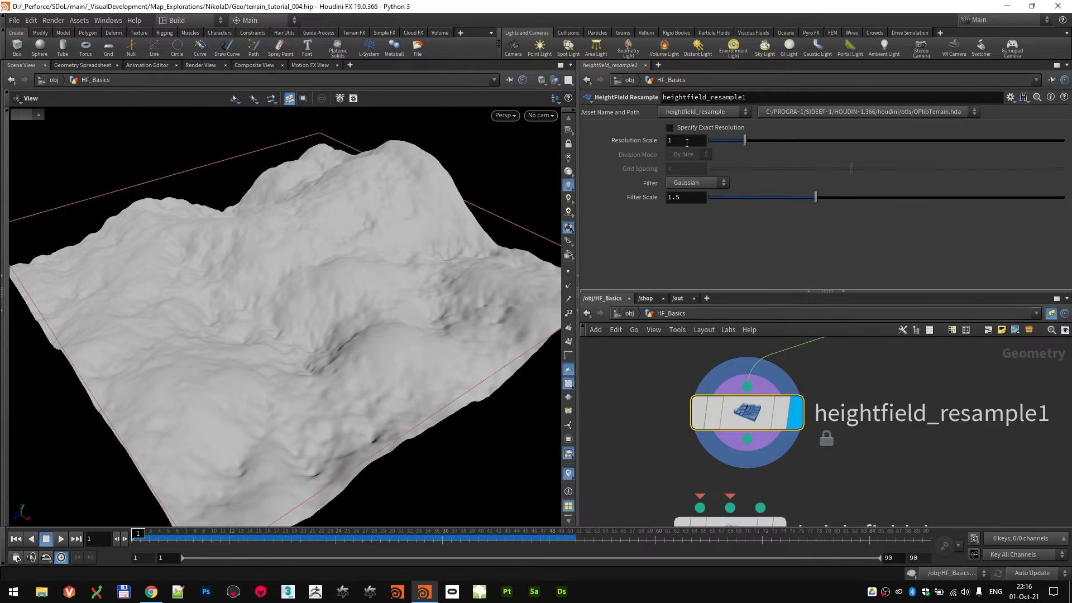
pyautogui.click(686, 142)
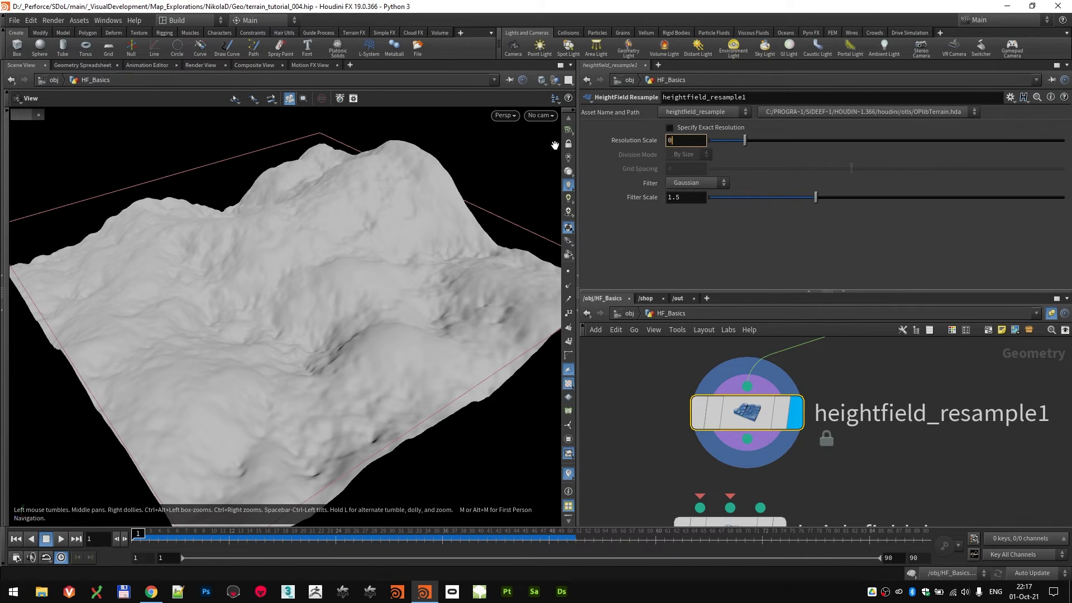
pyautogui.write('0.5')
pyautogui.press('Return')
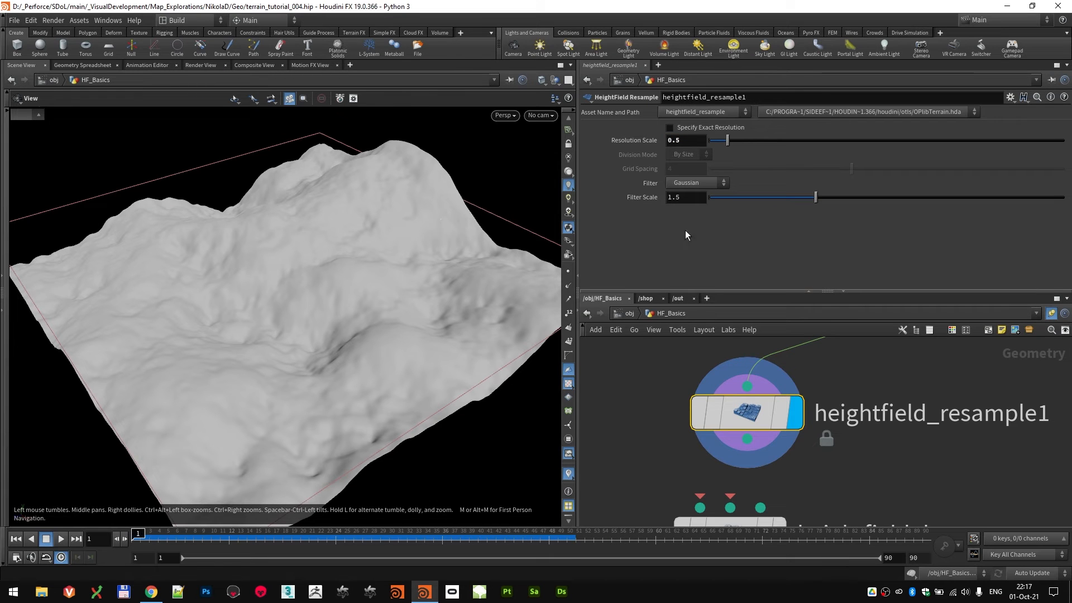
# - Compare the height and mask voxel resolutions of the resample node and the mask clear node in their node information
pyautogui.middleClick(754, 416)
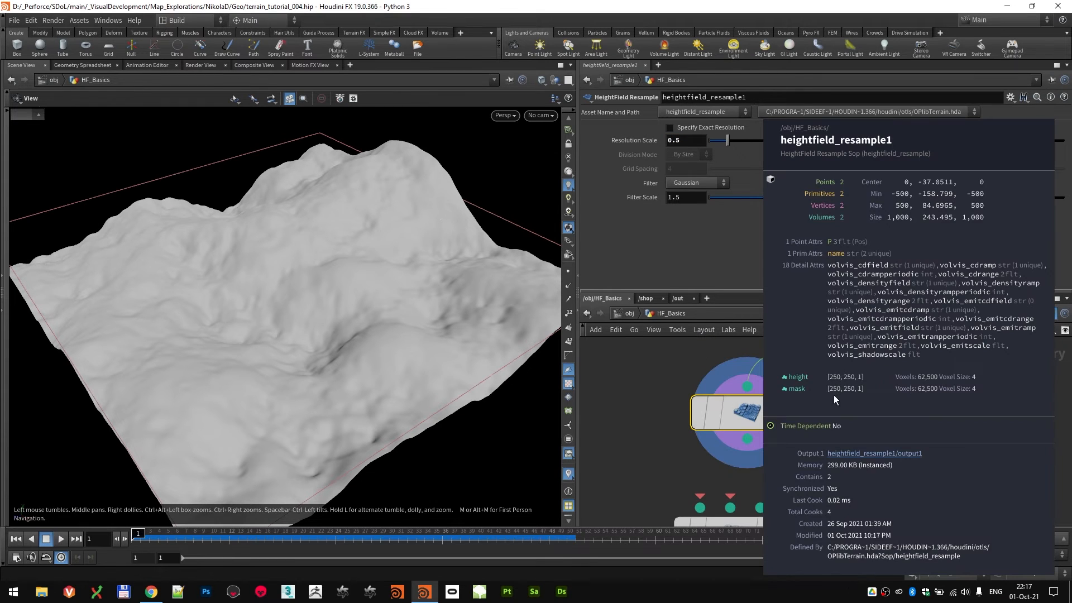
pyautogui.scroll(-3, 985, 378)
pyautogui.moveTo(985, 377); pyautogui.dragTo(802, 463, button='middle')
pyautogui.scroll(-3, 983, 404)
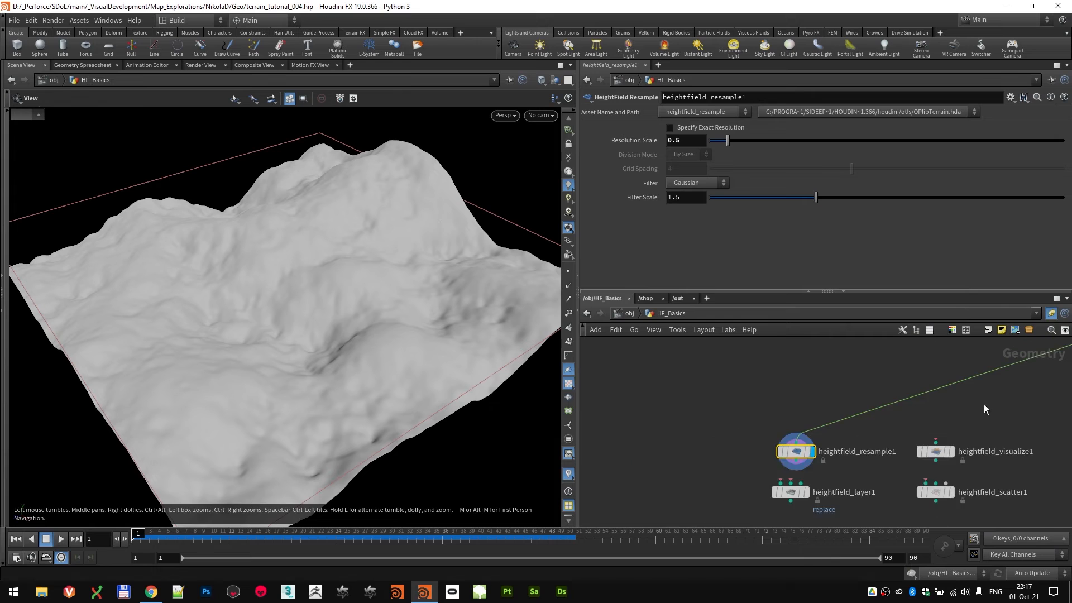
pyautogui.moveTo(984, 404); pyautogui.dragTo(778, 437, button='middle')
pyautogui.middleClick(892, 354)
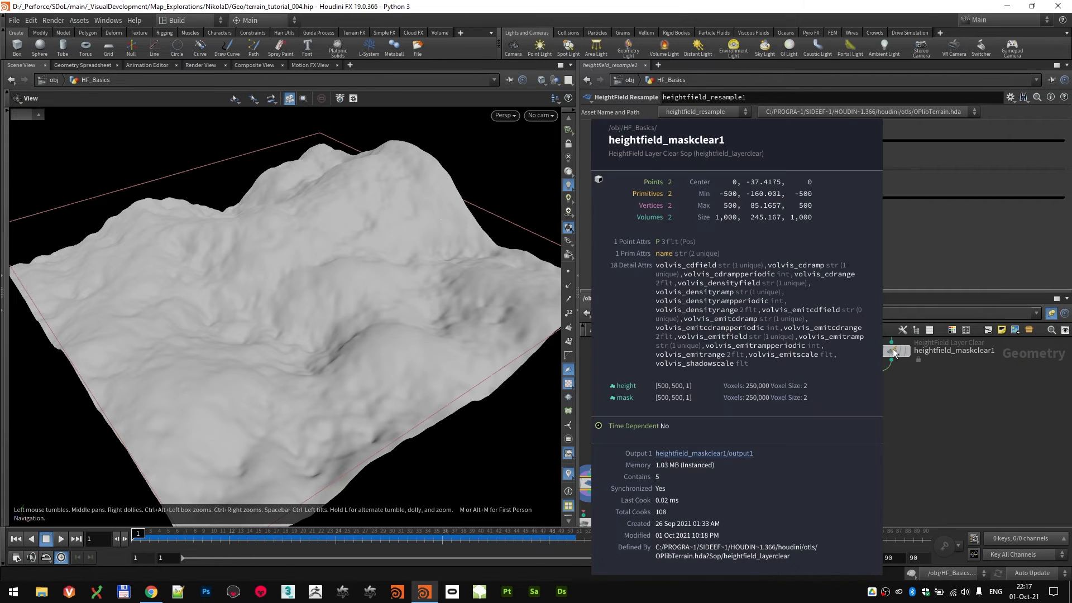
pyautogui.scroll(5, 715, 419)
pyautogui.middleClick(731, 425)
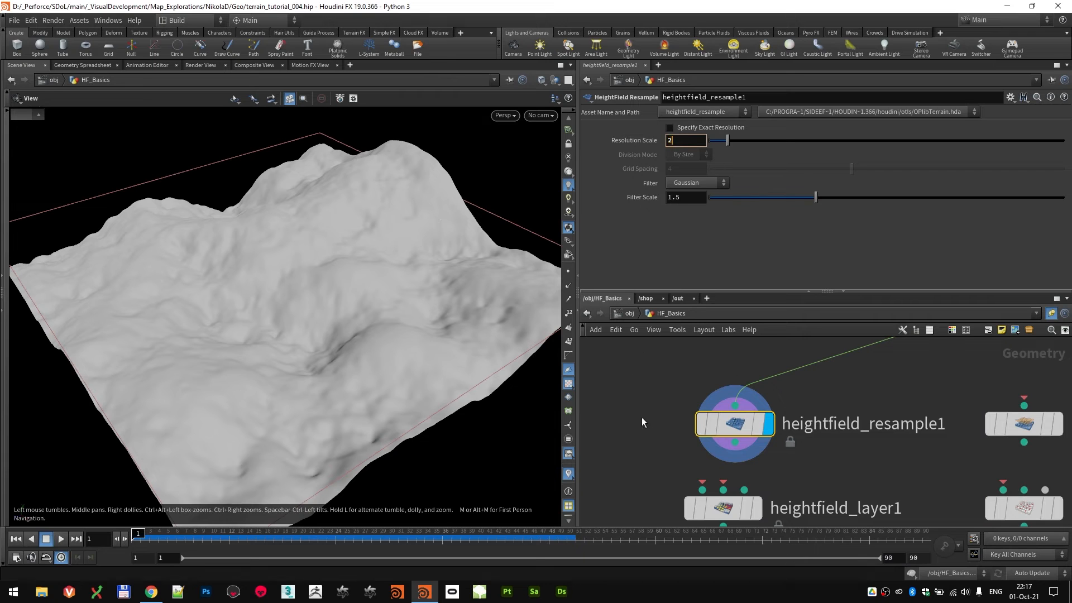
# - Set the resample node's Resolution Scale to 2, checking the terrain surface up close against a scale of 1
pyautogui.press('Return')
pyautogui.scroll(10, 365, 333)
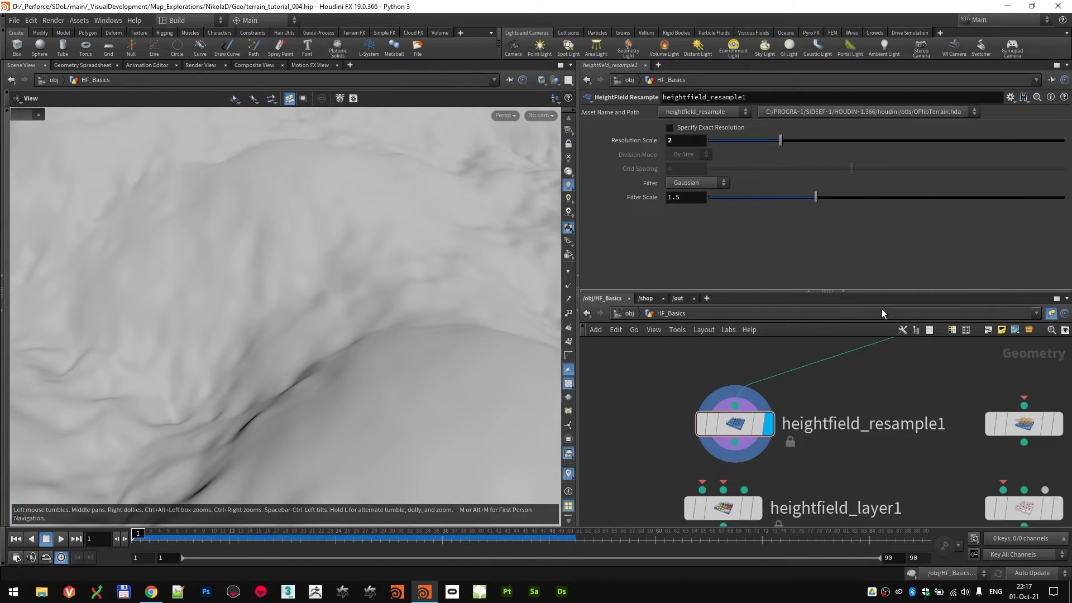
pyautogui.write('1')
pyautogui.press('Return')
pyautogui.write('2')
pyautogui.press('Return')
pyautogui.scroll(-10, 337, 303)
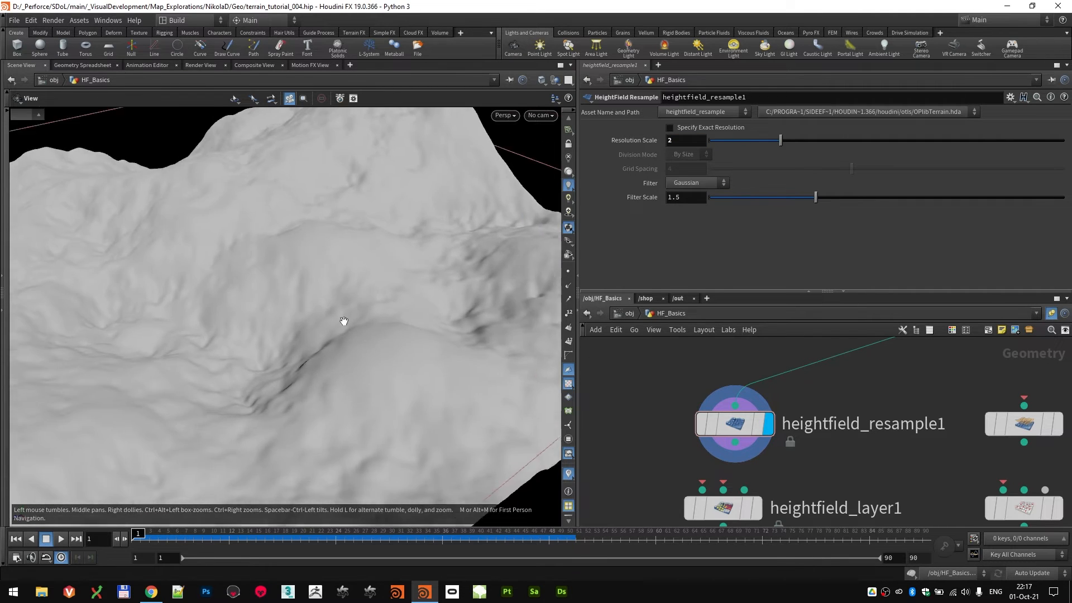
pyautogui.moveTo(308, 299); pyautogui.dragTo(360, 315)
pyautogui.scroll(-4, 674, 373)
# - Display the heightfield_erode1 node and inspect its eroded terrain up close
pyautogui.moveTo(775, 389); pyautogui.dragTo(820, 535, button='middle')
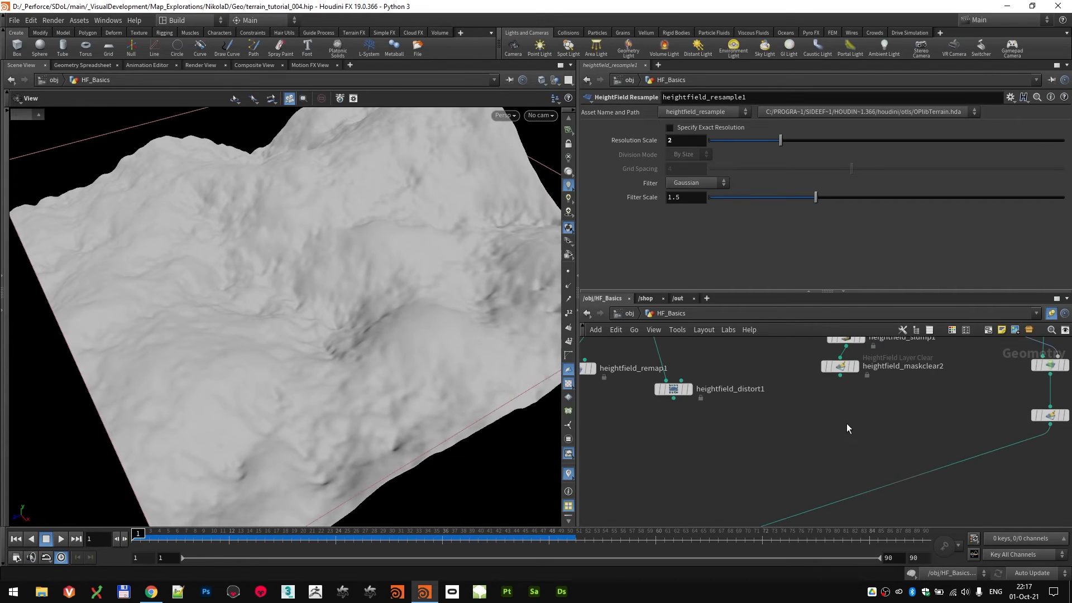
pyautogui.scroll(-2, 846, 423)
pyautogui.moveTo(843, 413); pyautogui.dragTo(839, 393, button='middle')
pyautogui.scroll(3, 841, 359)
pyautogui.scroll(-3, 844, 362)
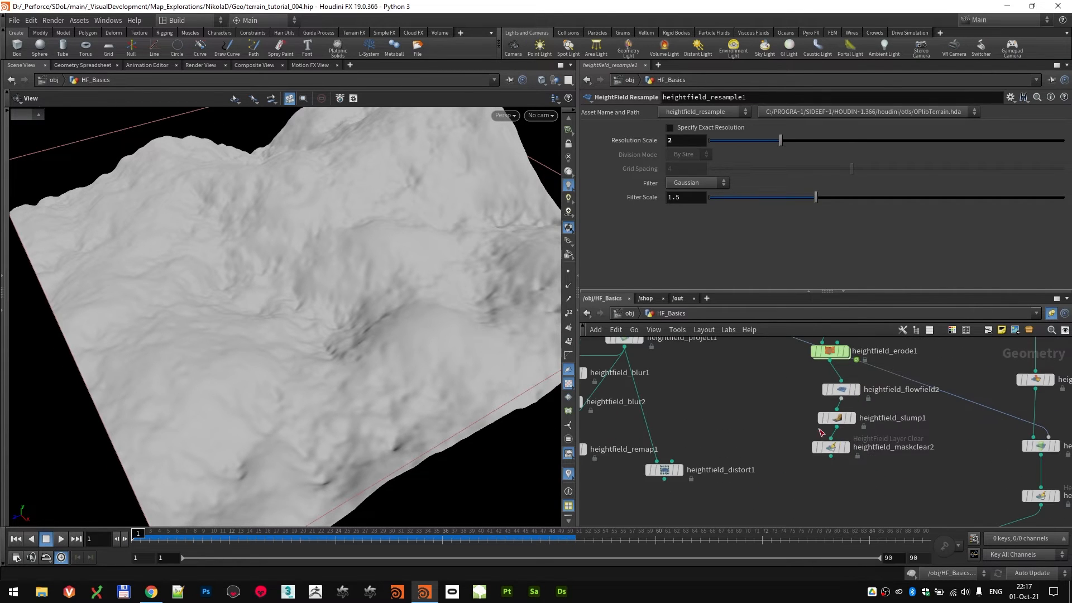
pyautogui.click(847, 352)
pyautogui.scroll(5, 413, 330)
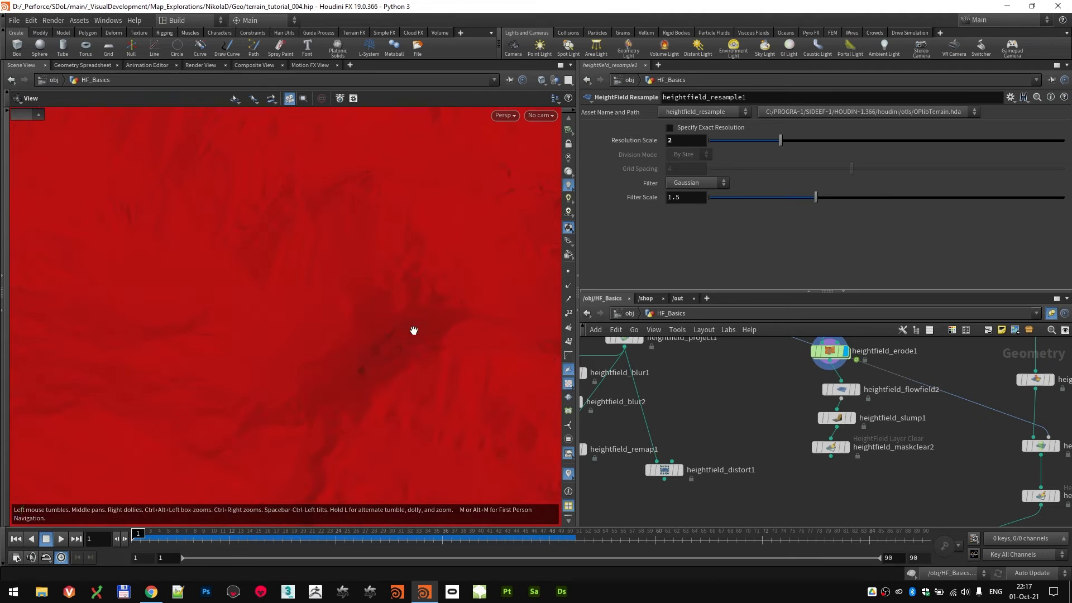
# - Display the heightfield_maskclear2 node and connect its output to the input of heightfield_resample1
pyautogui.click(850, 446)
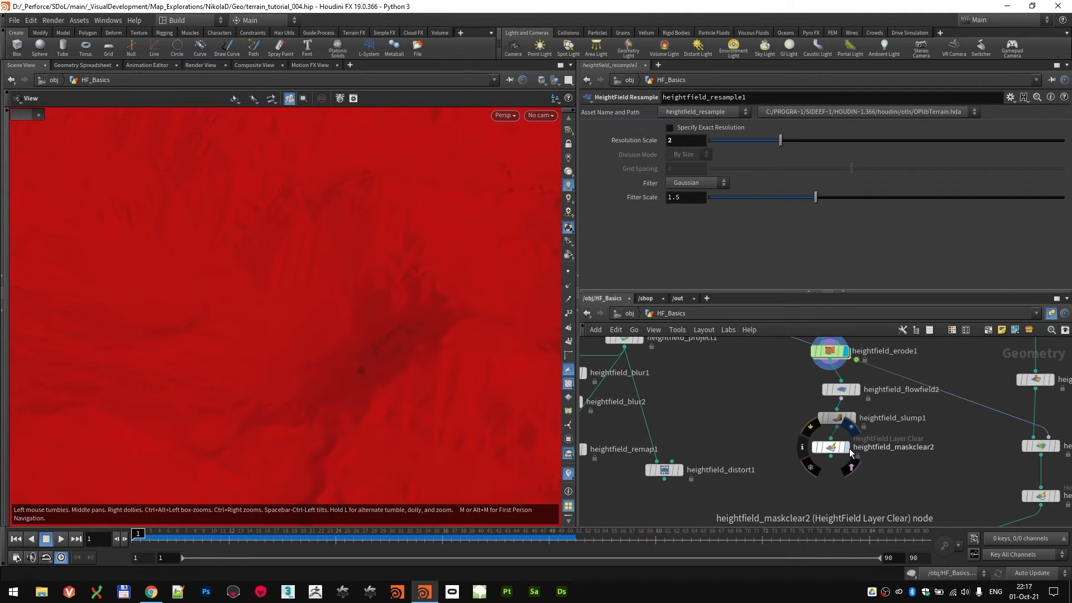
pyautogui.scroll(-3, 852, 384)
pyautogui.moveTo(851, 383); pyautogui.dragTo(816, 465)
# - Compare the eroded terrain's surface detail up close between heightfield_maskclear2 and heightfield_resample1
pyautogui.scroll(5, 475, 372)
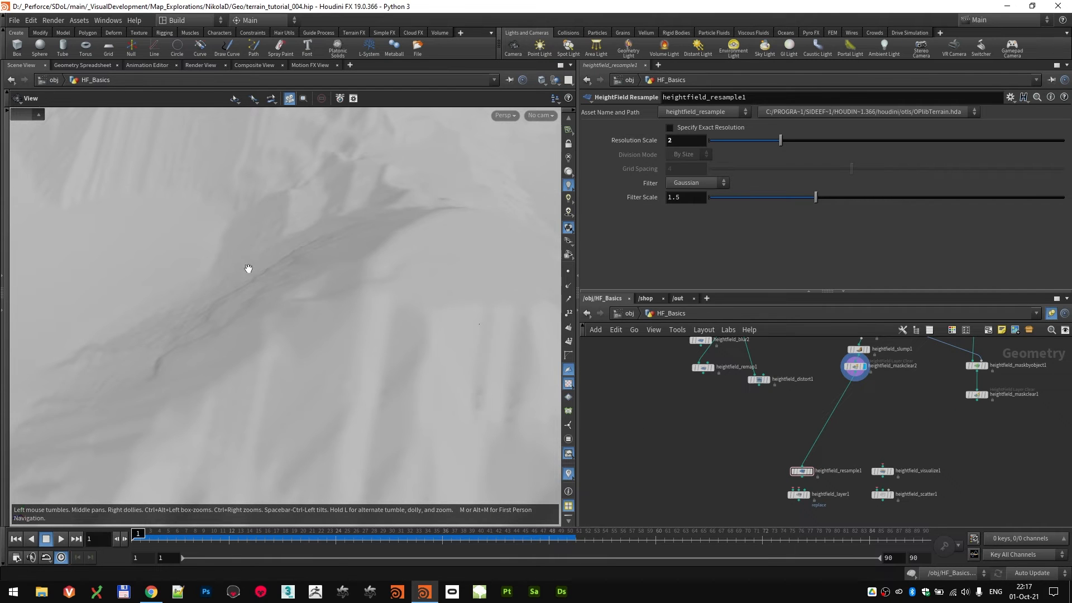
pyautogui.moveTo(248, 268); pyautogui.dragTo(391, 302)
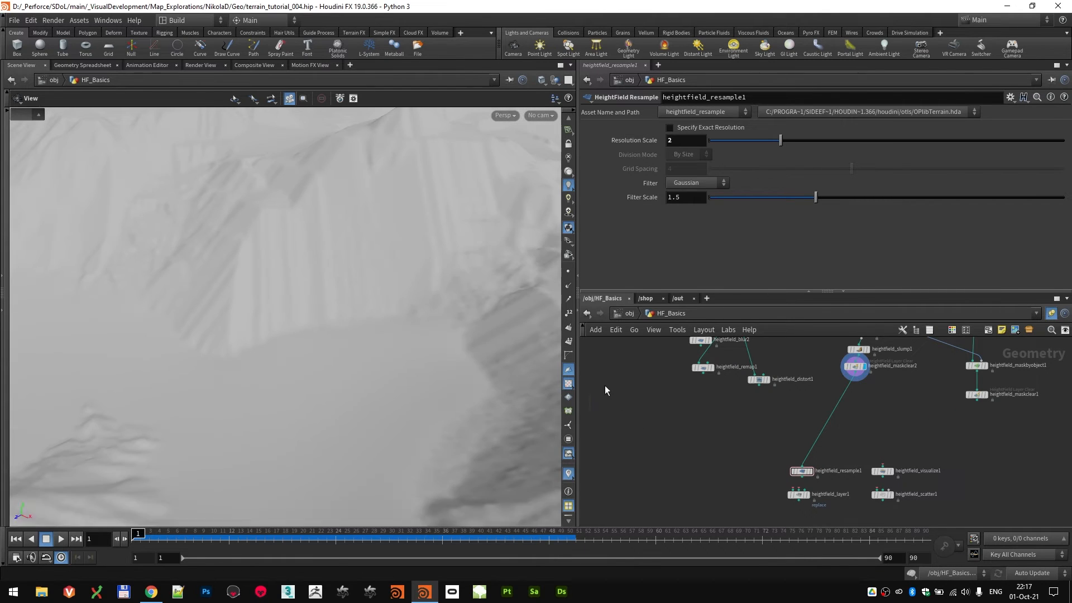
pyautogui.moveTo(481, 370)
pyautogui.mouseDown()
pyautogui.moveTo(328, 323)
pyautogui.moveTo(384, 363)
pyautogui.mouseUp()
pyautogui.scroll(5, 809, 481)
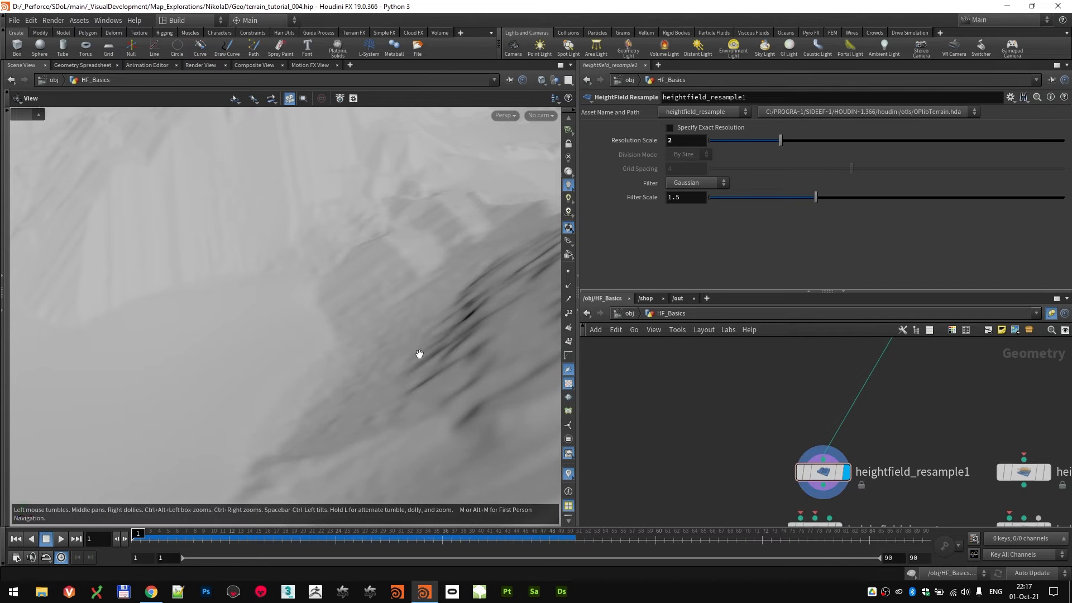
pyautogui.moveTo(418, 354); pyautogui.dragTo(337, 290)
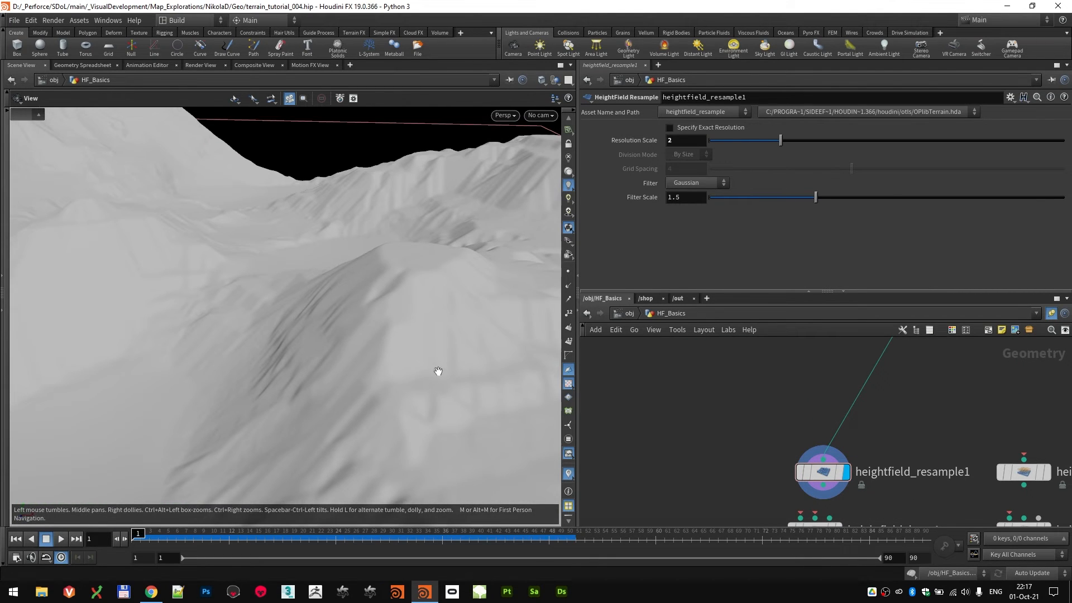
pyautogui.moveTo(438, 371); pyautogui.dragTo(371, 329)
pyautogui.scroll(-1, 823, 418)
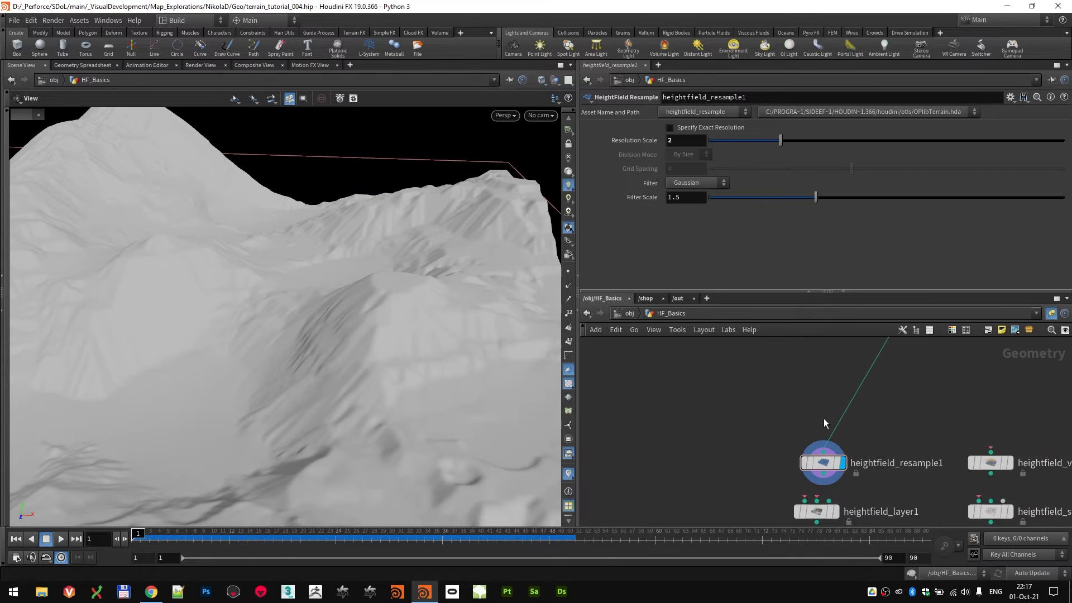
# - Display heightfield_visualize1, connect the output of heightfield_maskclear2 to its input, and frame the terrain
pyautogui.scroll(-2, 822, 418)
pyautogui.moveTo(912, 429); pyautogui.dragTo(815, 455, button='middle')
pyautogui.scroll(-1, 804, 457)
pyautogui.scroll(2, 796, 500)
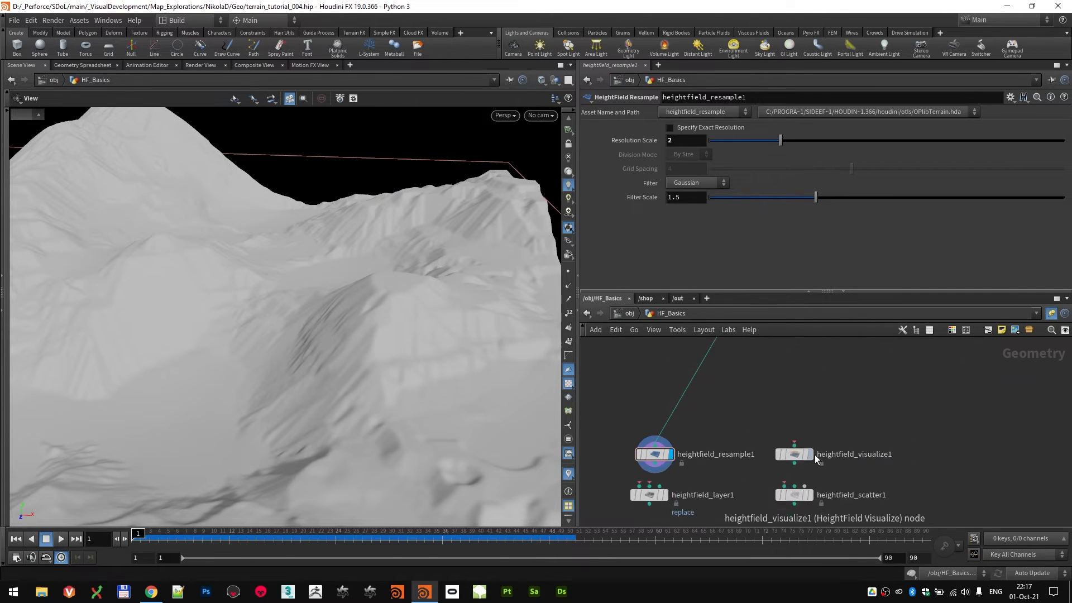
pyautogui.click(813, 454)
pyautogui.scroll(-2, 758, 407)
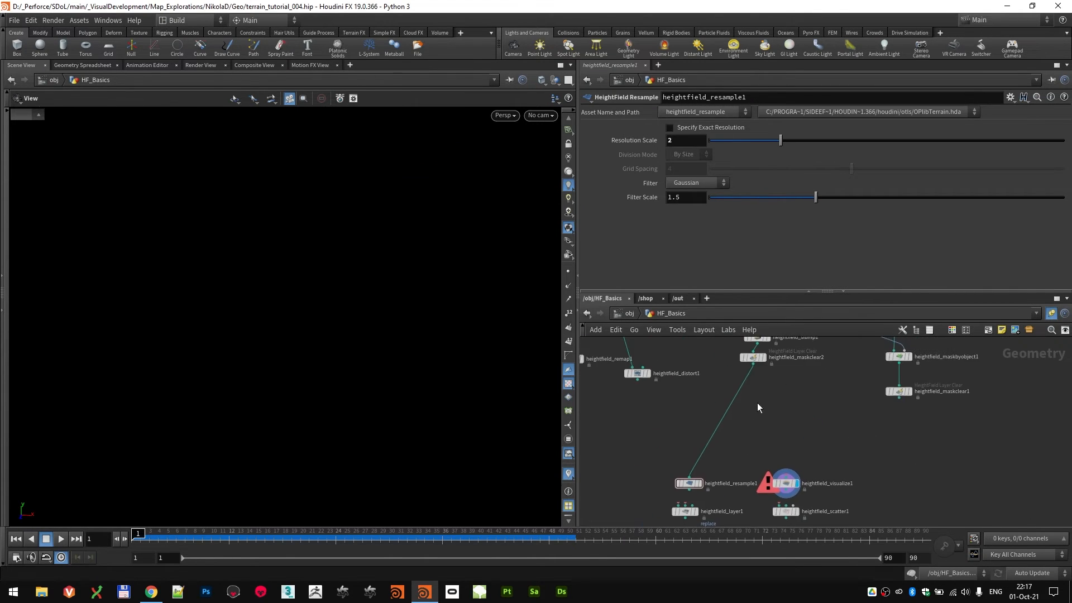
pyautogui.moveTo(767, 387); pyautogui.dragTo(785, 471)
pyautogui.hotkey('space', 'f')
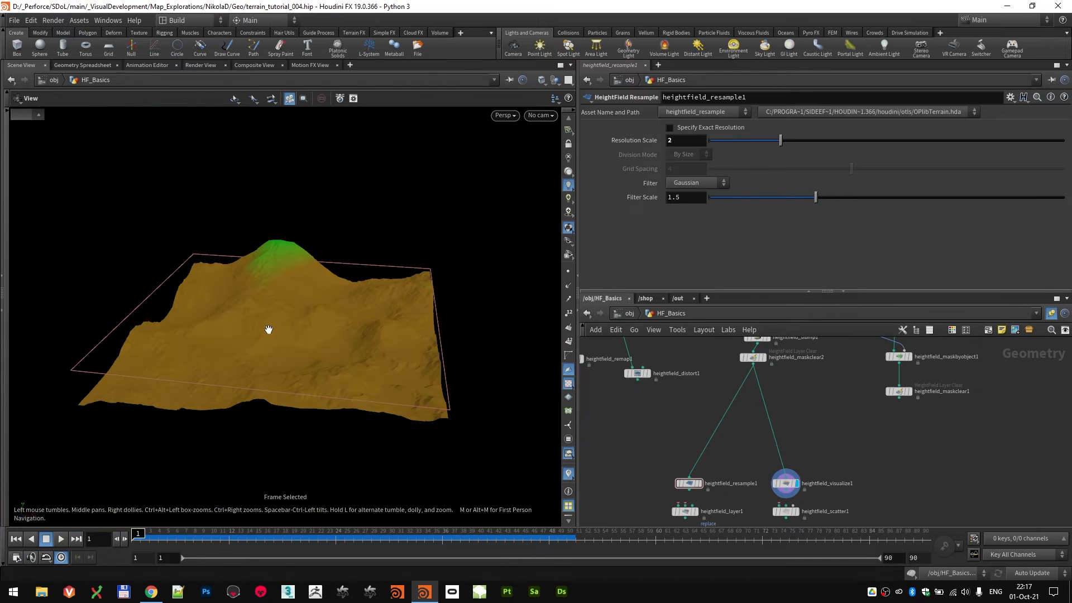
# - Compute the elevation range for heightfield_visualize1 and check the height coloring across the terrain
pyautogui.click(784, 483)
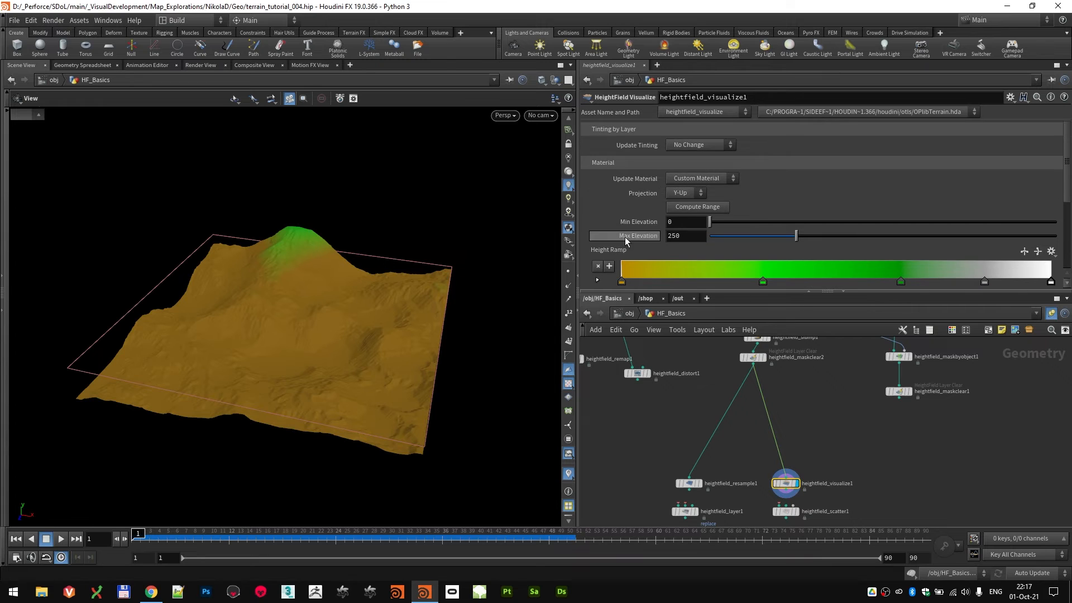
pyautogui.click(697, 207)
pyautogui.moveTo(502, 270); pyautogui.dragTo(280, 309)
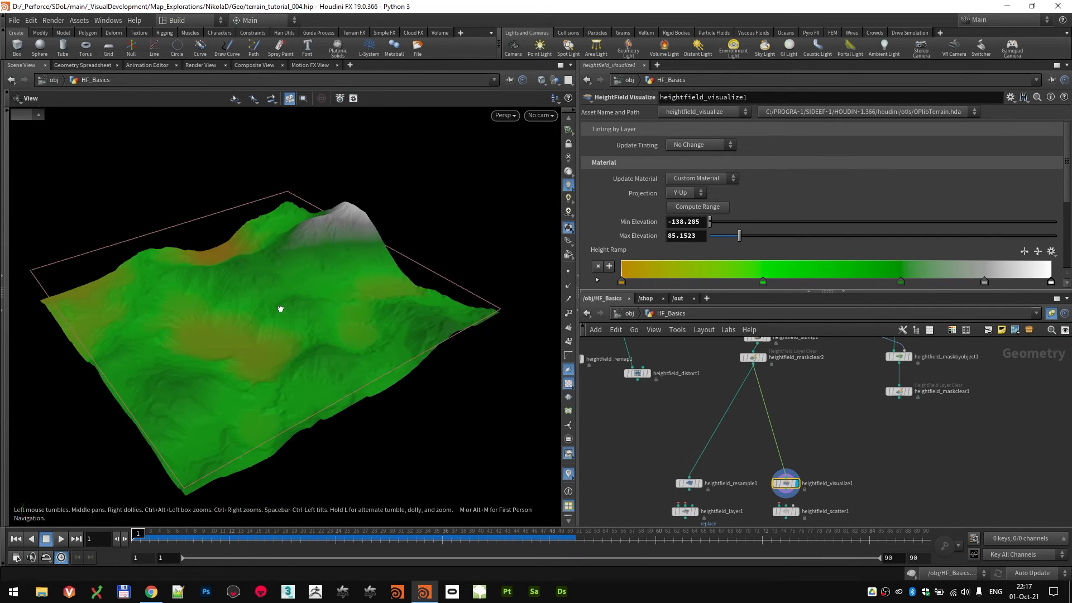
# - Try the Cividis preset on the visualize node's Height Ramp
pyautogui.scroll(-2, 912, 249)
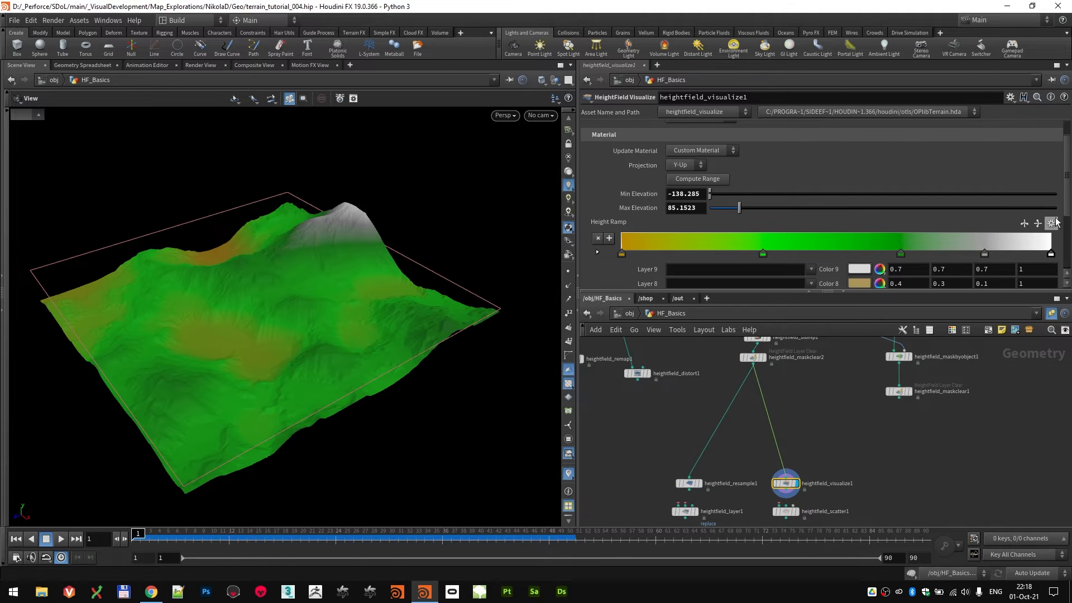
pyautogui.click(1051, 223)
pyautogui.click(1045, 257)
pyautogui.moveTo(463, 268); pyautogui.dragTo(433, 293)
# - Apply the Black to Orange preset to the visualize node's Height Ramp and inspect the terrain coloring
pyautogui.click(1050, 225)
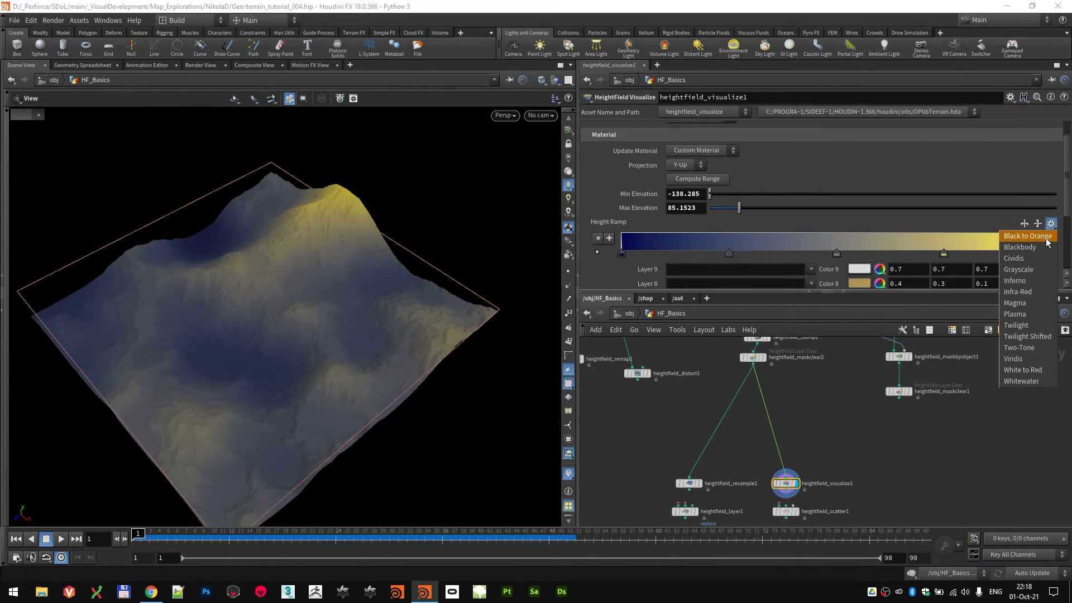
pyautogui.click(1047, 247)
pyautogui.moveTo(359, 299); pyautogui.dragTo(354, 275)
pyautogui.moveTo(353, 274); pyautogui.dragTo(294, 340, button='right')
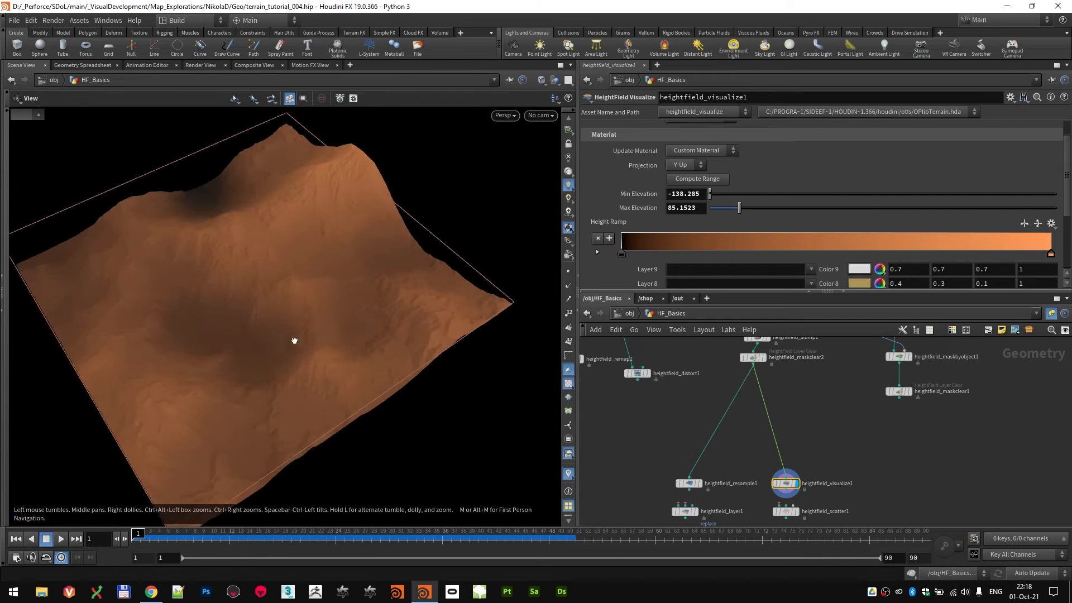
pyautogui.moveTo(294, 340); pyautogui.dragTo(292, 323)
pyautogui.moveTo(292, 323); pyautogui.dragTo(300, 308, button='middle')
pyautogui.moveTo(300, 309); pyautogui.dragTo(346, 290)
# - Assign the water layer to Layer 9 of the visualize node and set its color to pure red
pyautogui.scroll(-3, 820, 175)
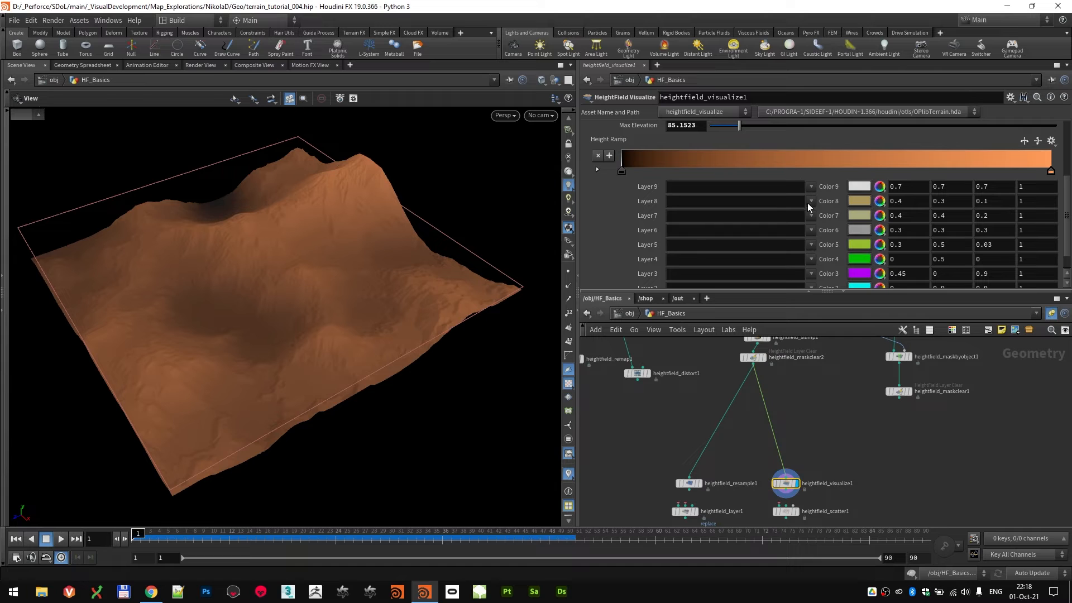
pyautogui.click(810, 186)
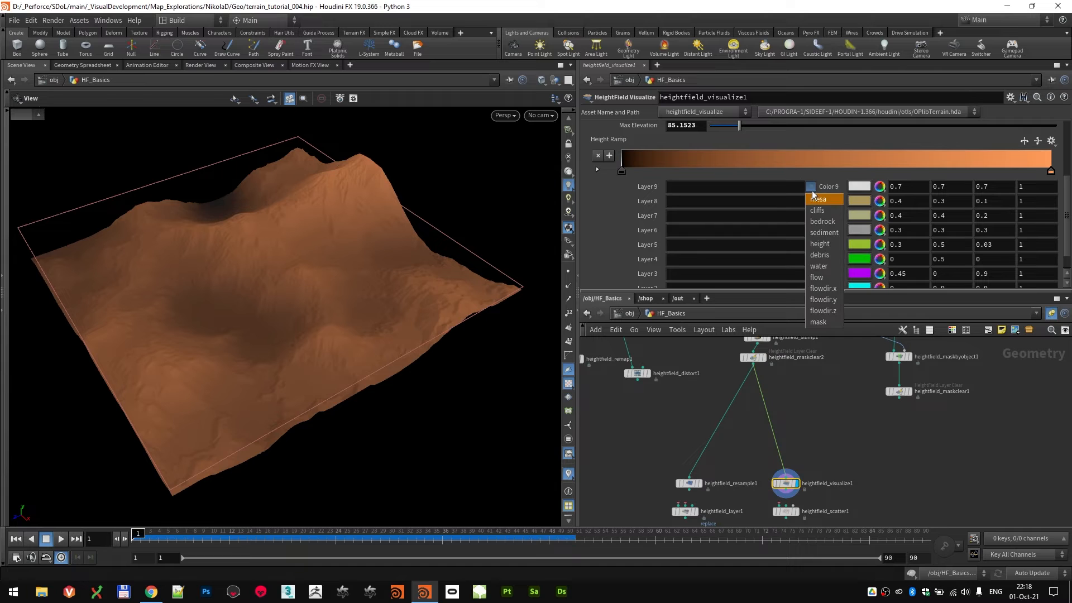
pyautogui.click(835, 266)
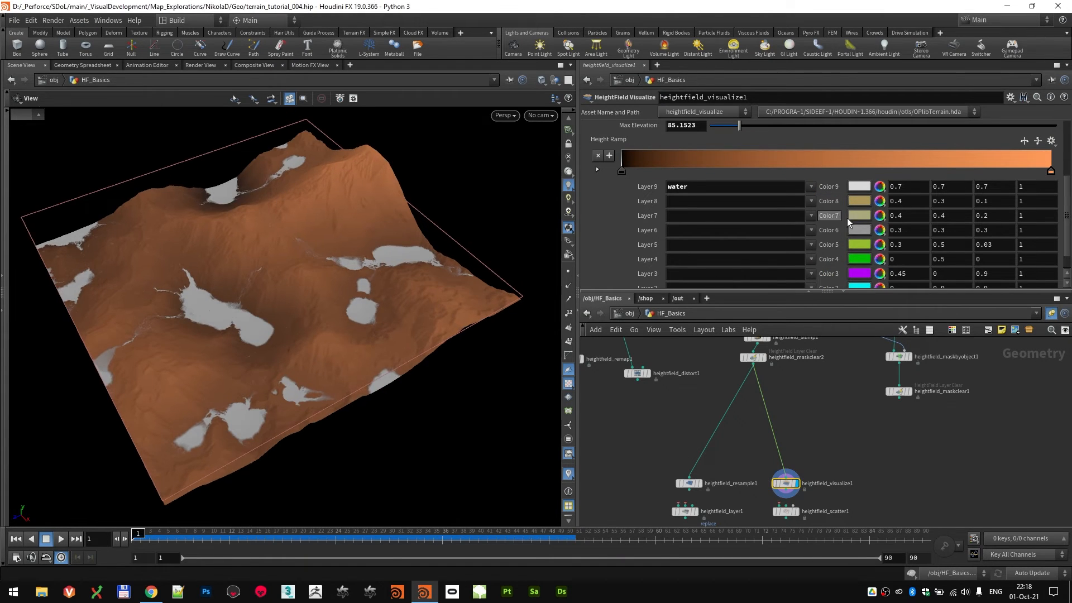
pyautogui.click(853, 185)
pyautogui.click(818, 112)
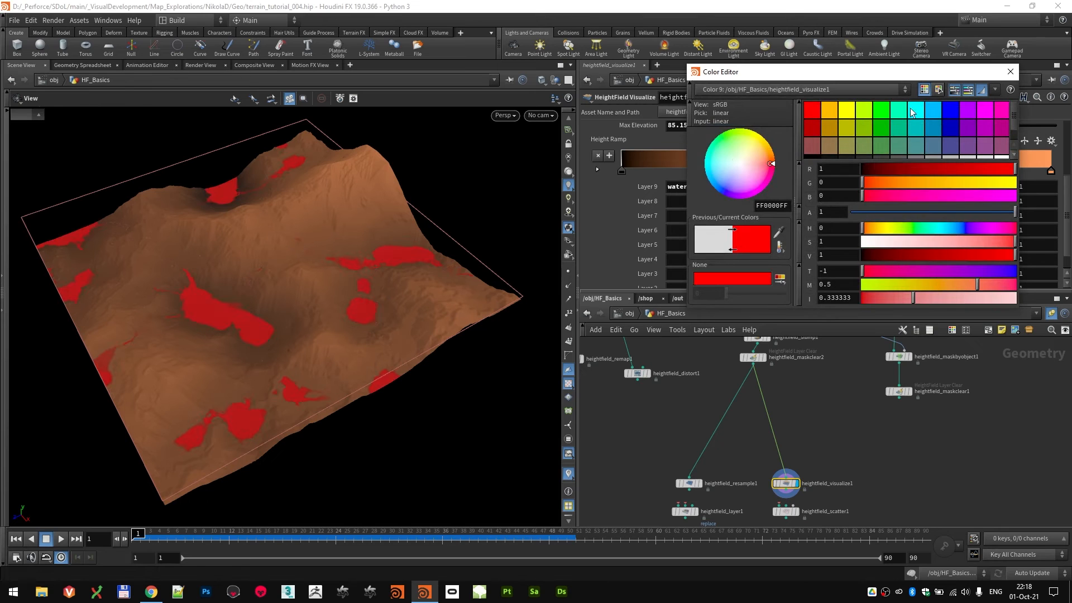
pyautogui.click(1010, 72)
pyautogui.moveTo(352, 341); pyautogui.dragTo(423, 387)
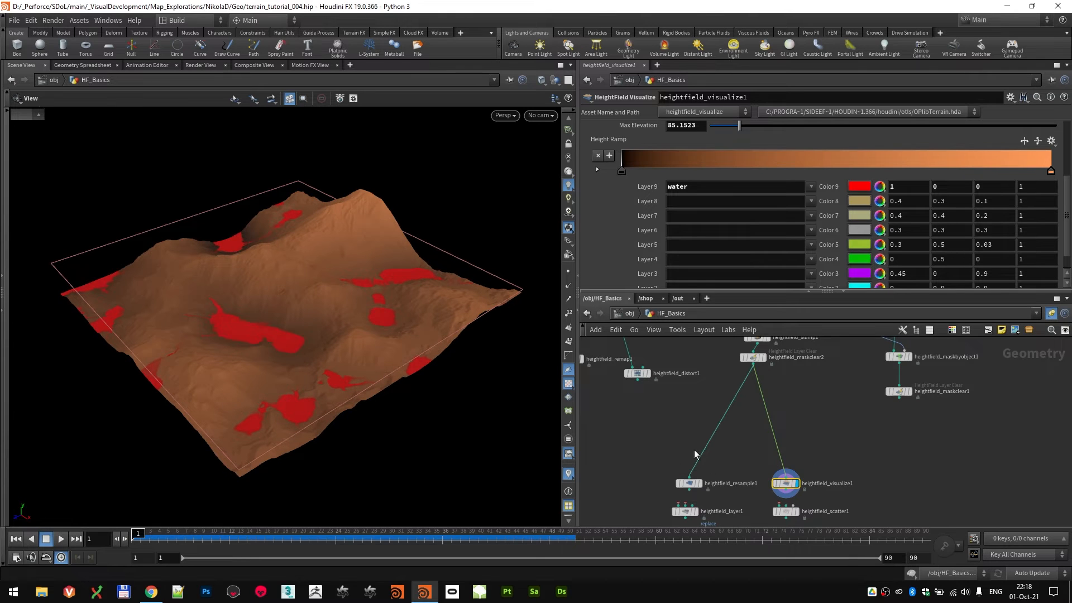
# - Spread out the visualize, resample and layer nodes in the network to make room around heightfield_layer1
pyautogui.scroll(2, 287, 280)
pyautogui.scroll(4, 791, 434)
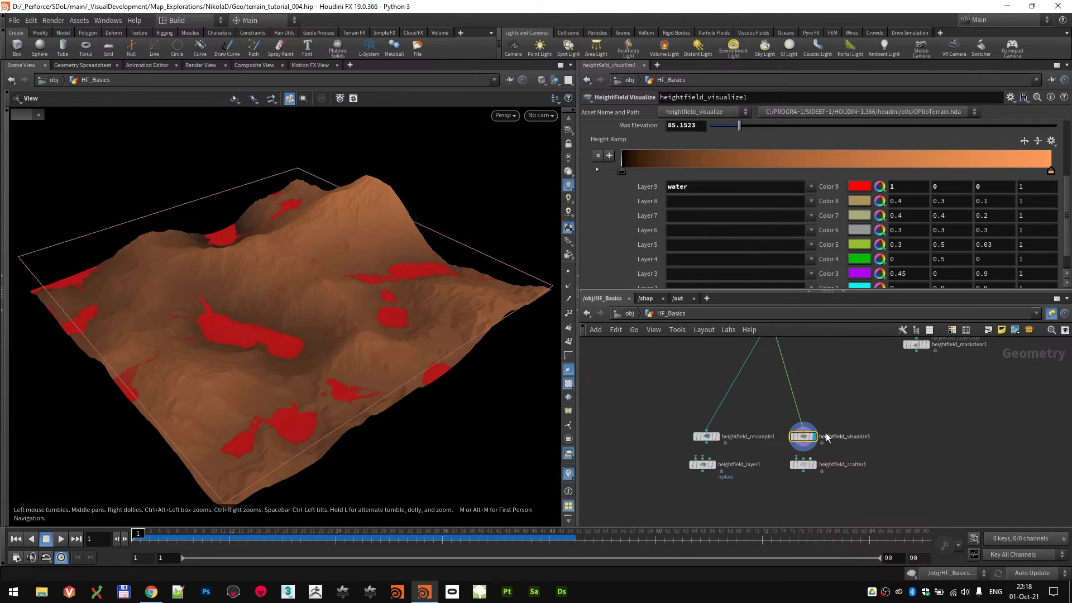
pyautogui.moveTo(786, 439); pyautogui.dragTo(896, 421)
pyautogui.scroll(-3, 746, 423)
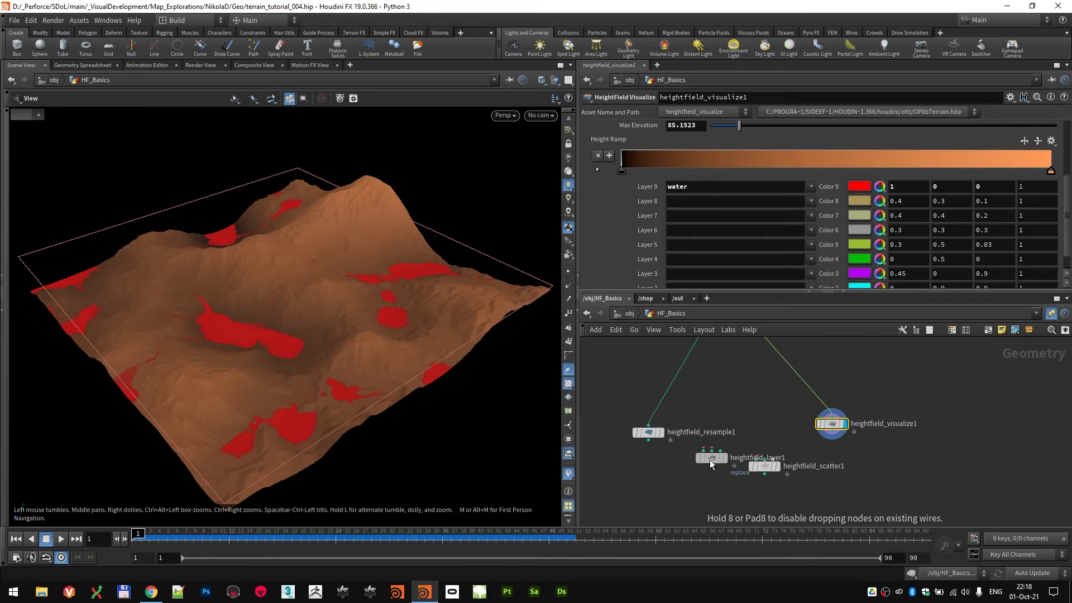
pyautogui.moveTo(648, 431); pyautogui.dragTo(749, 425)
pyautogui.scroll(2, 640, 465)
pyautogui.moveTo(641, 476); pyautogui.dragTo(681, 425)
pyautogui.scroll(-2, 677, 408)
pyautogui.scroll(3, 686, 437)
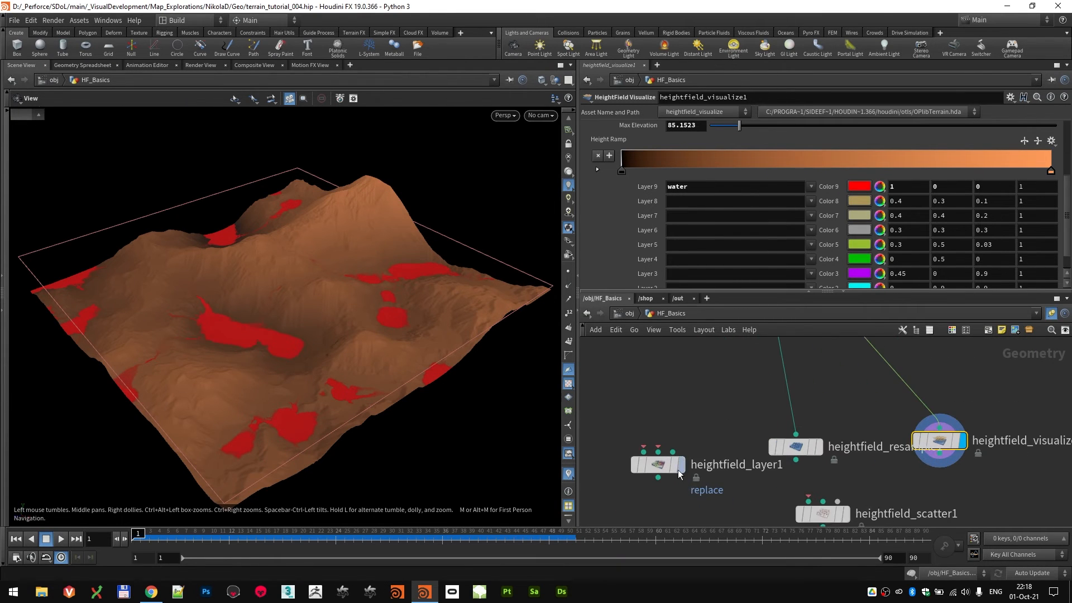
# - Display heightfield_distort1 and heightfield_maskclear2 in turn to compare their terrains
pyautogui.scroll(-3, 687, 436)
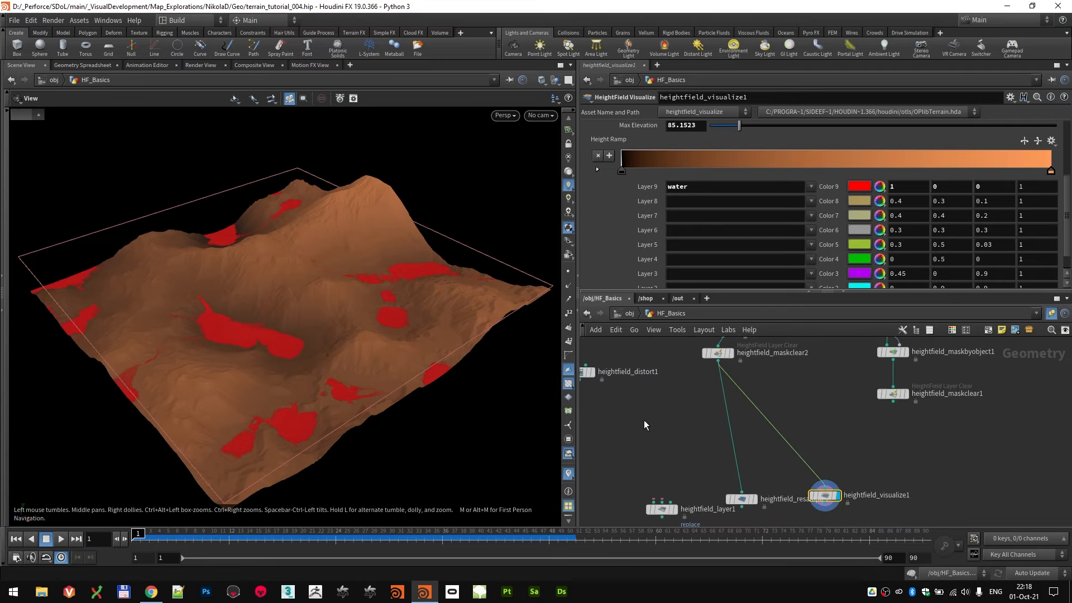
pyautogui.moveTo(644, 421); pyautogui.dragTo(652, 446, button='middle')
pyautogui.click(663, 351)
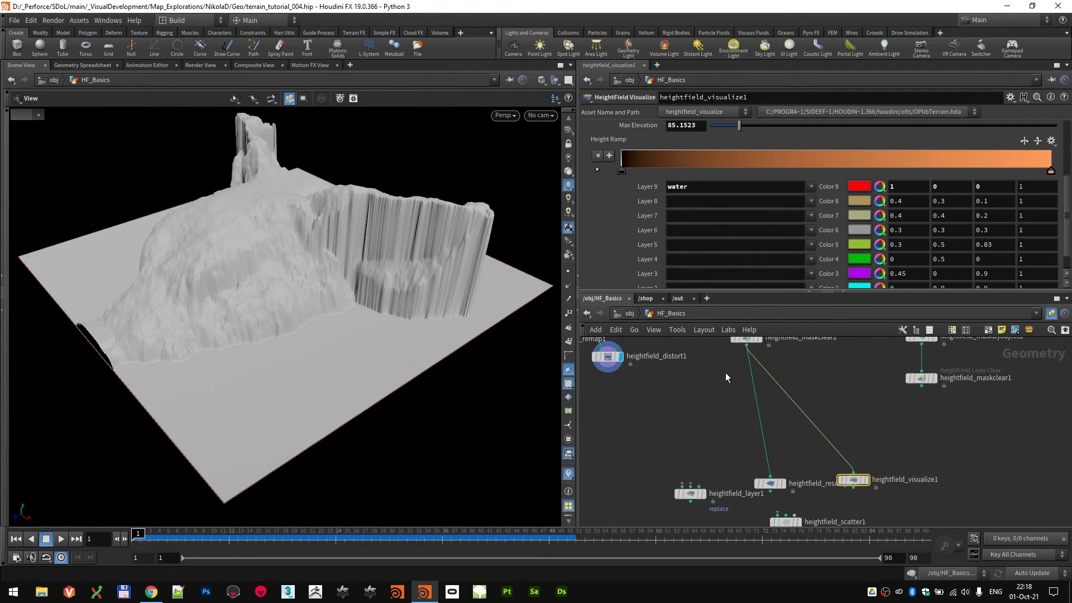
pyautogui.click(760, 339)
# - Connect heightfield_maskclear2 and heightfield_distort1 to the first two inputs of heightfield_layer1 and display the layer node
pyautogui.moveTo(746, 347); pyautogui.dragTo(684, 439)
pyautogui.moveTo(677, 478); pyautogui.dragTo(685, 487)
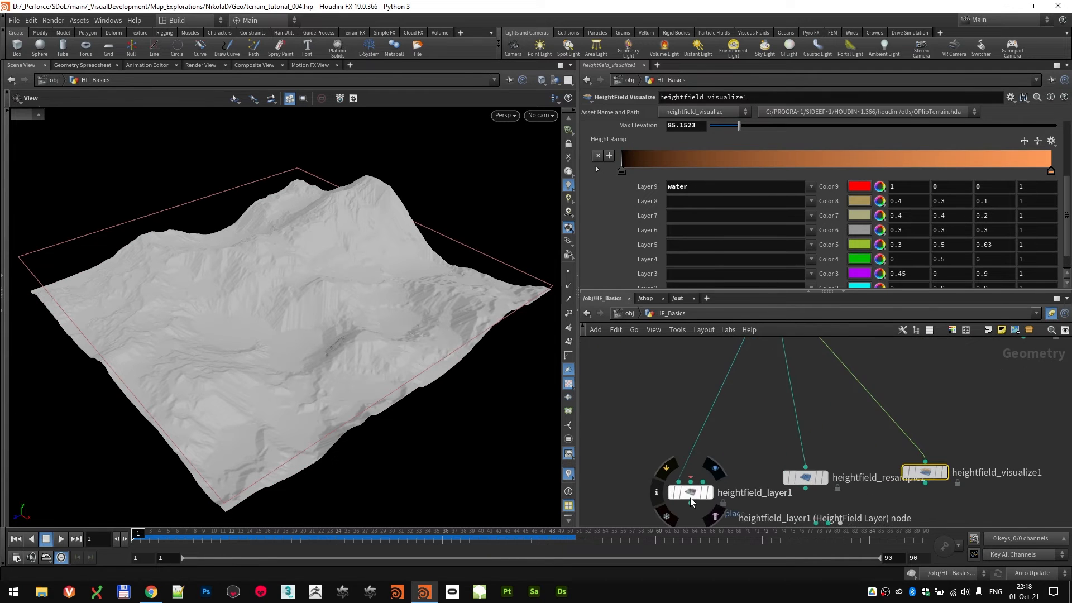
pyautogui.scroll(-1, 641, 411)
pyautogui.moveTo(640, 404); pyautogui.dragTo(697, 503)
pyautogui.scroll(3, 703, 501)
pyautogui.click(730, 498)
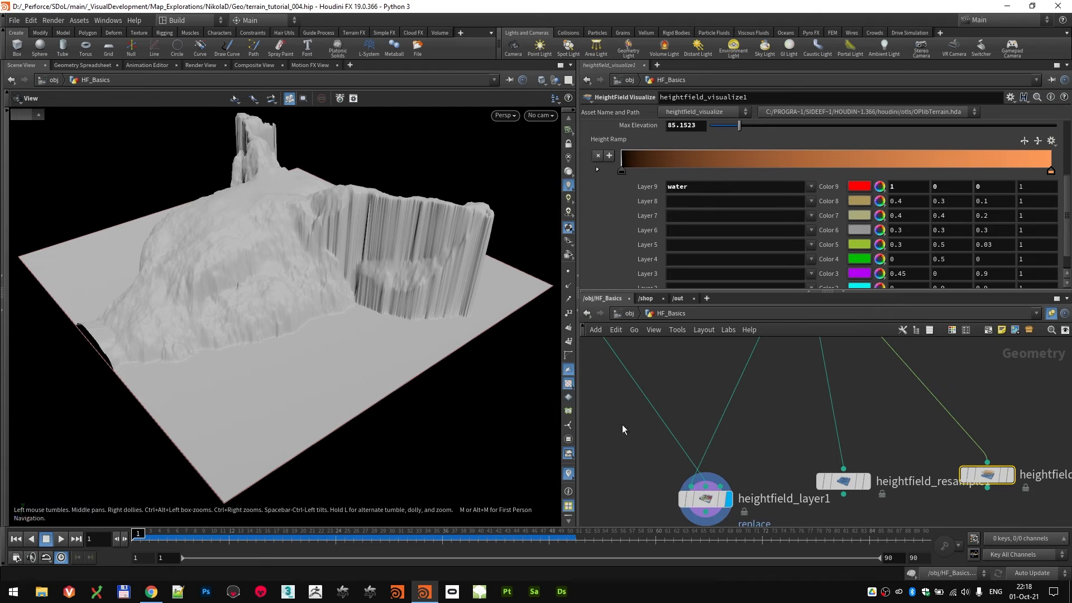
# - Try the Add and Subtract layer modes on heightfield_layer1 and inspect the combined terrain
pyautogui.click(704, 499)
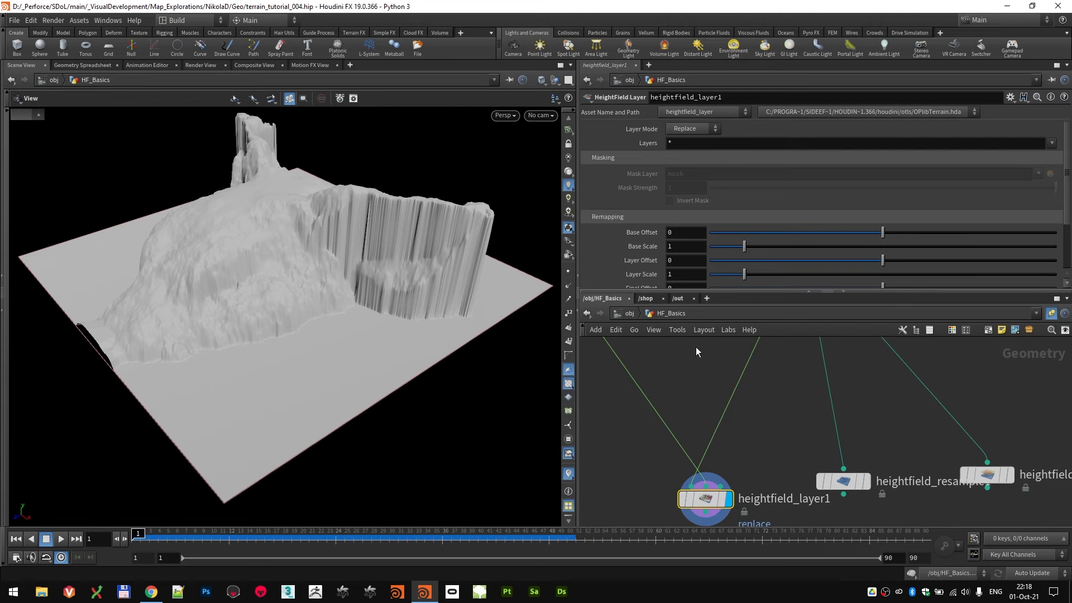
pyautogui.click(690, 128)
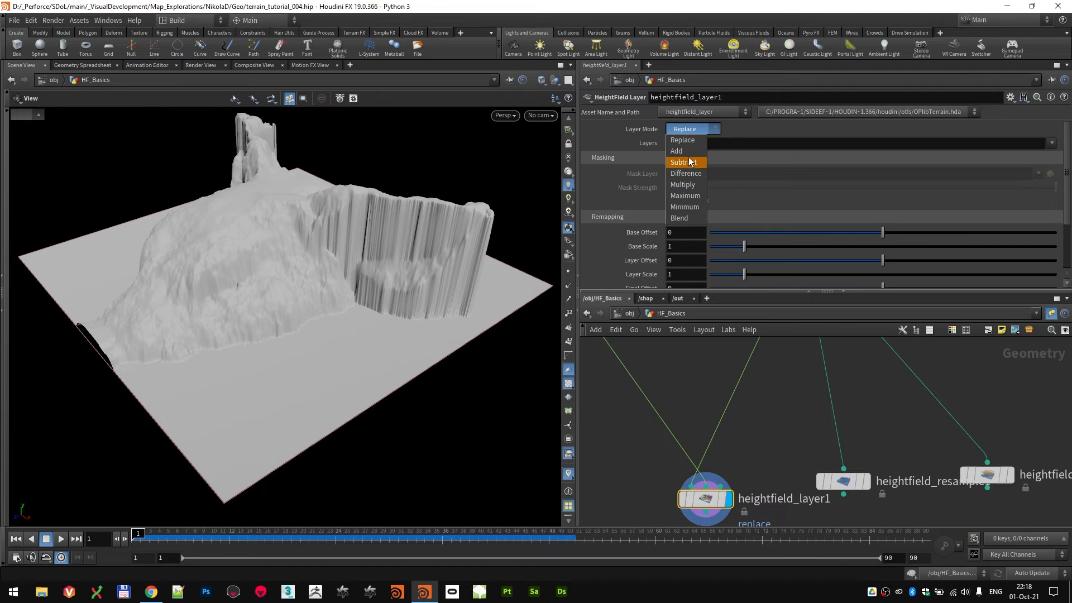
pyautogui.click(684, 152)
pyautogui.moveTo(291, 274); pyautogui.dragTo(547, 234)
pyautogui.click(690, 129)
pyautogui.click(686, 161)
# - Try the Multiply and Maximum layer modes on heightfield_layer1 and inspect each combined terrain
pyautogui.click(679, 130)
pyautogui.click(675, 176)
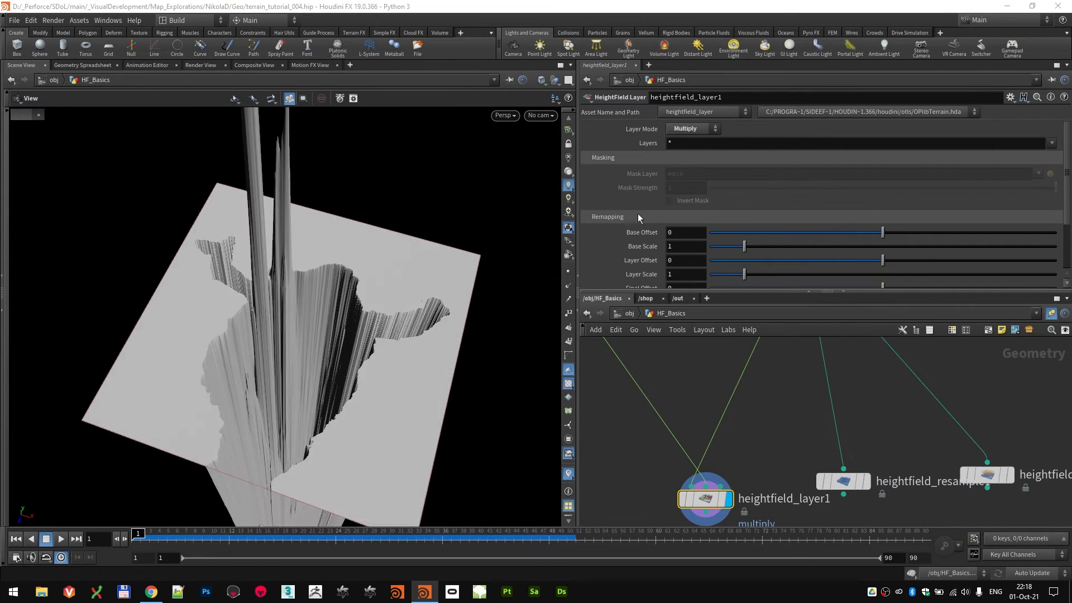
pyautogui.click(681, 129)
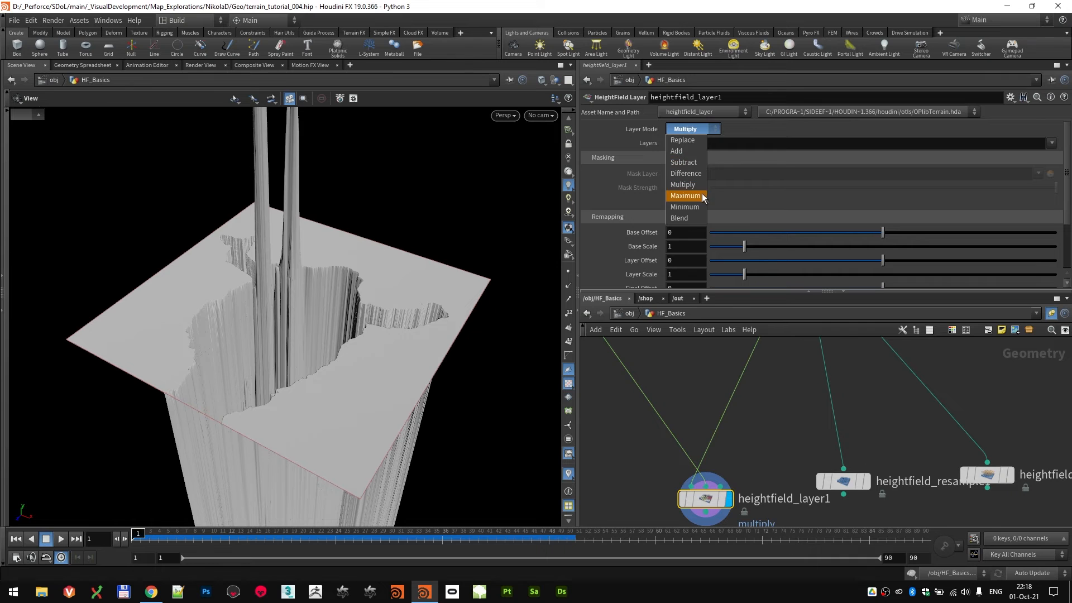
pyautogui.click(695, 195)
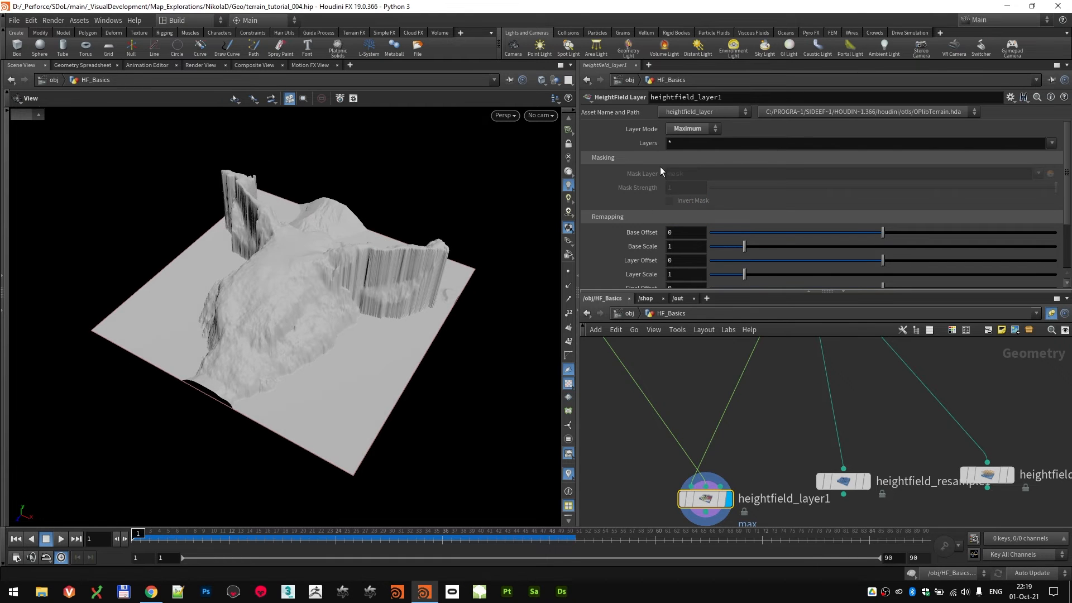
pyautogui.moveTo(352, 322); pyautogui.dragTo(308, 286)
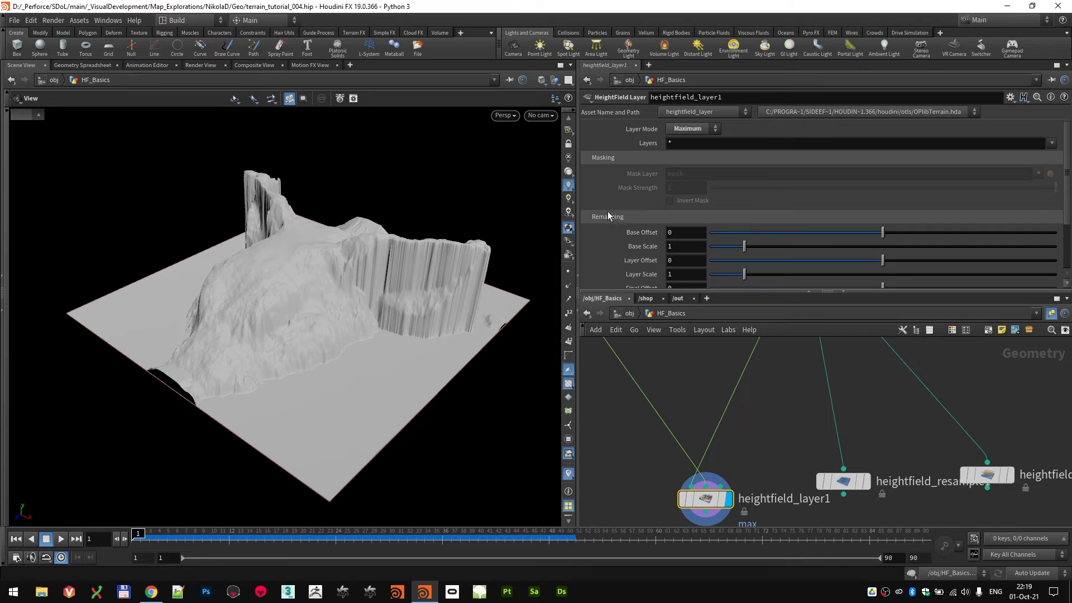
# - Try a Layer Offset of -100 and a Layer Scale of 0.85 on heightfield_layer1
pyautogui.scroll(-3, 608, 215)
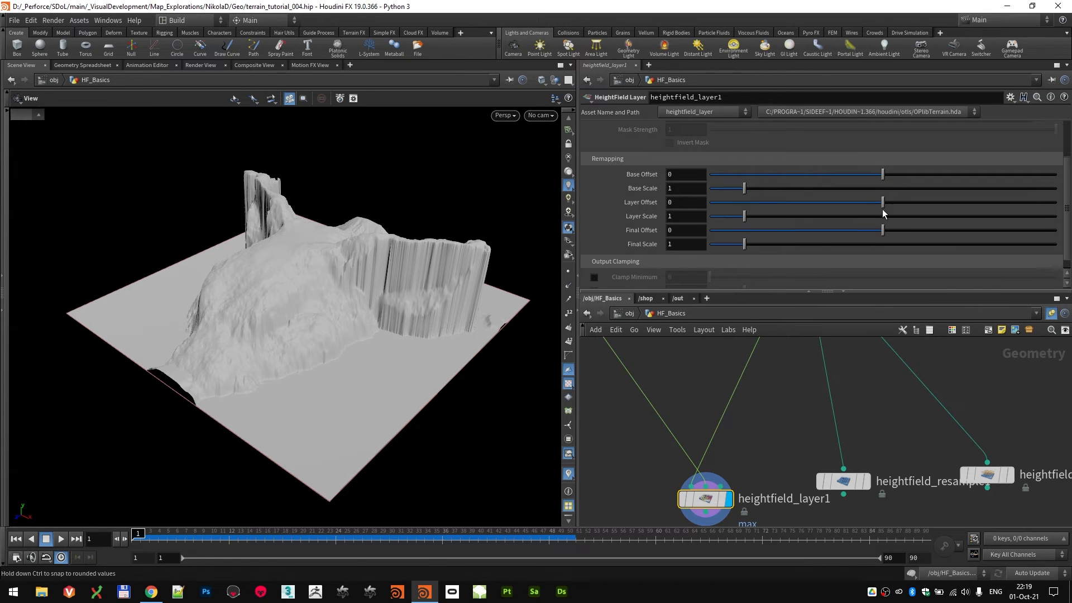
pyautogui.moveTo(882, 203); pyautogui.dragTo(710, 216)
pyautogui.scroll(3, 687, 155)
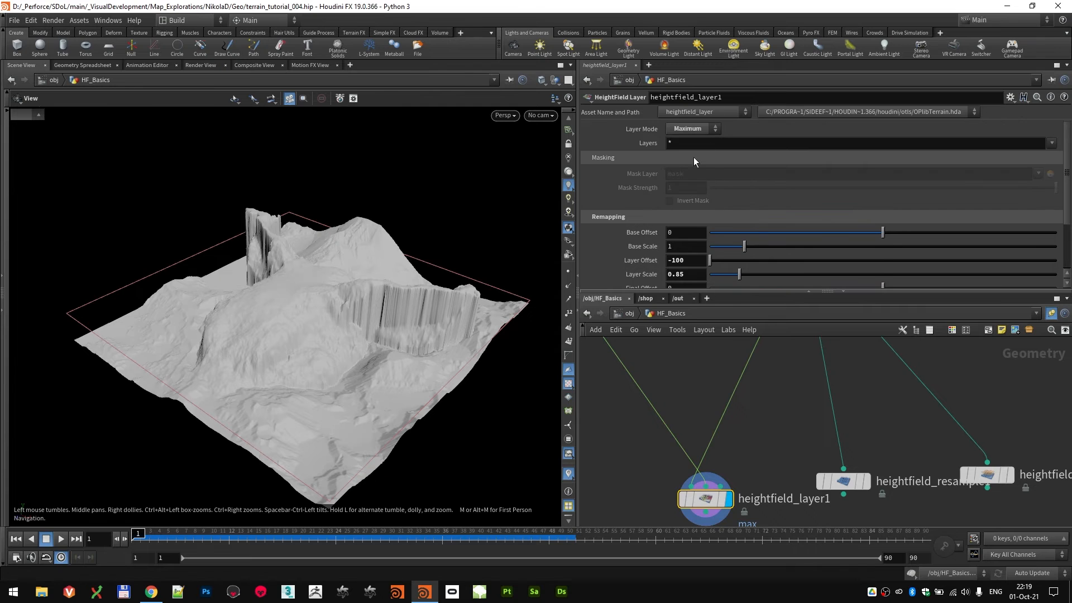
# - Switch heightfield_layer1 to Minimum mode and set Base Scale to 2.03, Layer Offset to -95.8 and Layer Scale to 1.95
pyautogui.click(691, 129)
pyautogui.click(695, 210)
pyautogui.moveTo(323, 318)
pyautogui.mouseDown()
pyautogui.moveTo(454, 307)
pyautogui.moveTo(390, 392)
pyautogui.moveTo(340, 329)
pyautogui.mouseUp()
pyautogui.moveTo(710, 260); pyautogui.dragTo(852, 274)
pyautogui.moveTo(766, 249); pyautogui.dragTo(779, 254)
pyautogui.moveTo(295, 318); pyautogui.dragTo(332, 357)
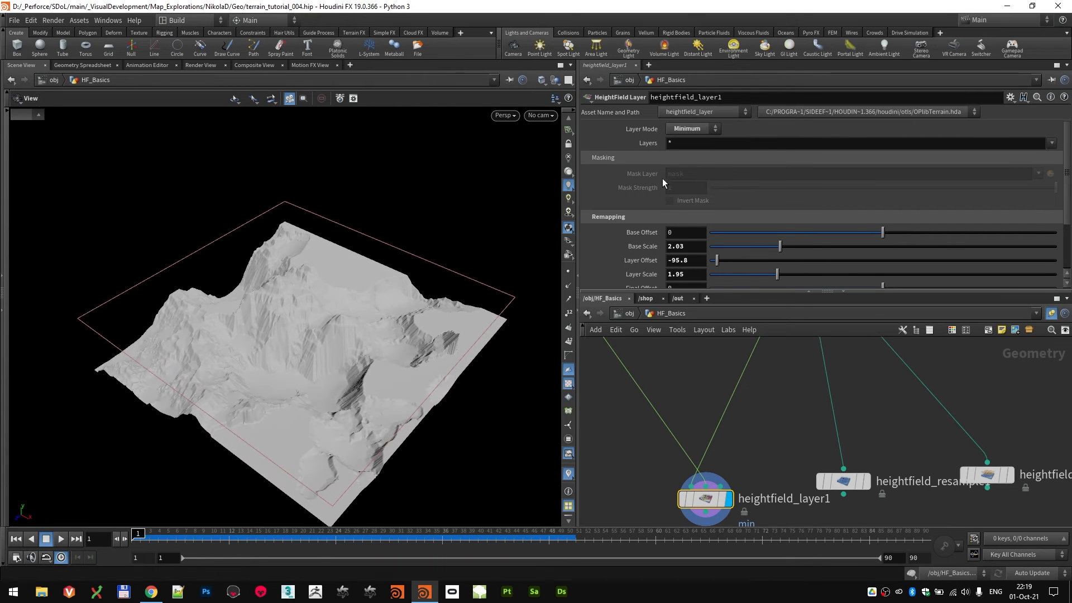
# - Switch the layer mode of heightfield_layer1 to Blend and set the Blend value to 0
pyautogui.scroll(-3, 662, 179)
pyautogui.scroll(3, 612, 199)
pyautogui.click(690, 132)
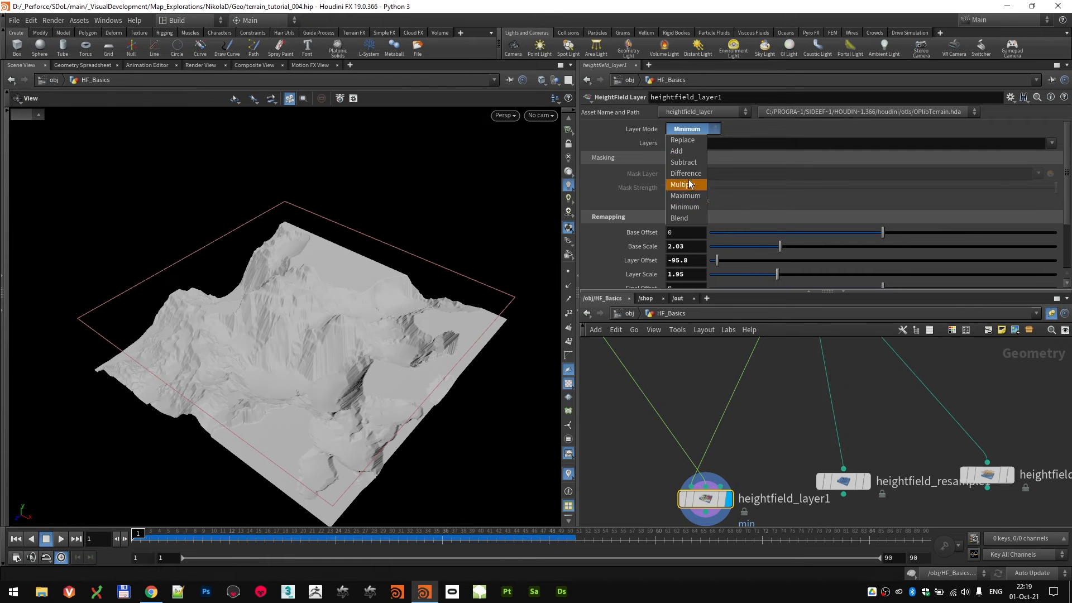
pyautogui.click(692, 217)
pyautogui.moveTo(860, 145); pyautogui.dragTo(710, 147)
# - Move heightfield_scatter1 further below the layer, resample and visualize nodes in the network
pyautogui.scroll(-5, 735, 415)
pyautogui.moveTo(798, 481); pyautogui.dragTo(801, 437, button='middle')
pyautogui.scroll(3, 801, 436)
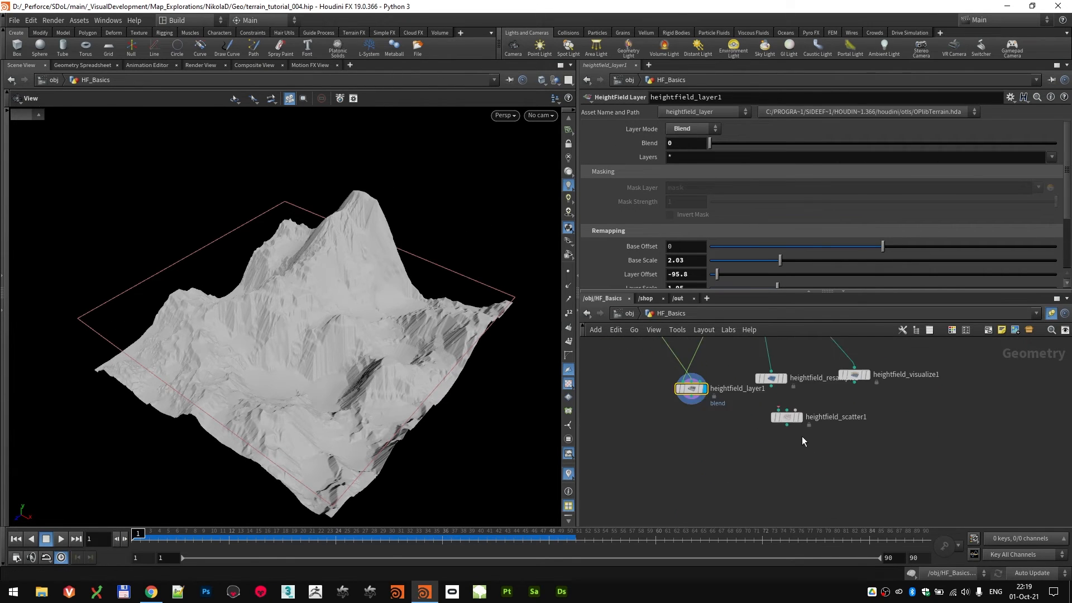
pyautogui.moveTo(779, 417); pyautogui.dragTo(777, 482)
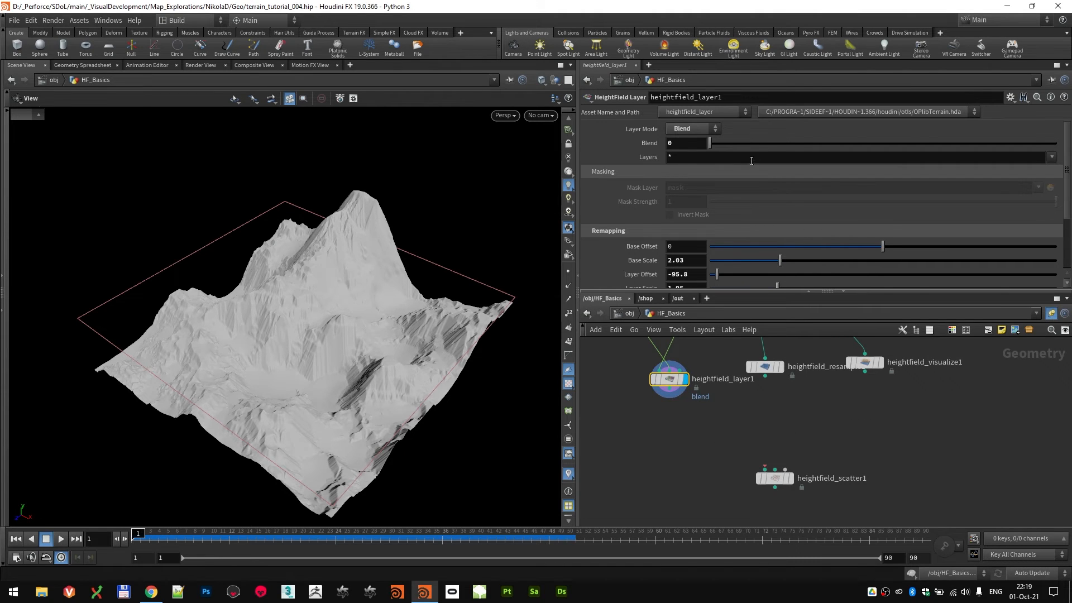
# - Set the Blend value of heightfield_layer1 to 0.397
pyautogui.moveTo(710, 143); pyautogui.dragTo(777, 144)
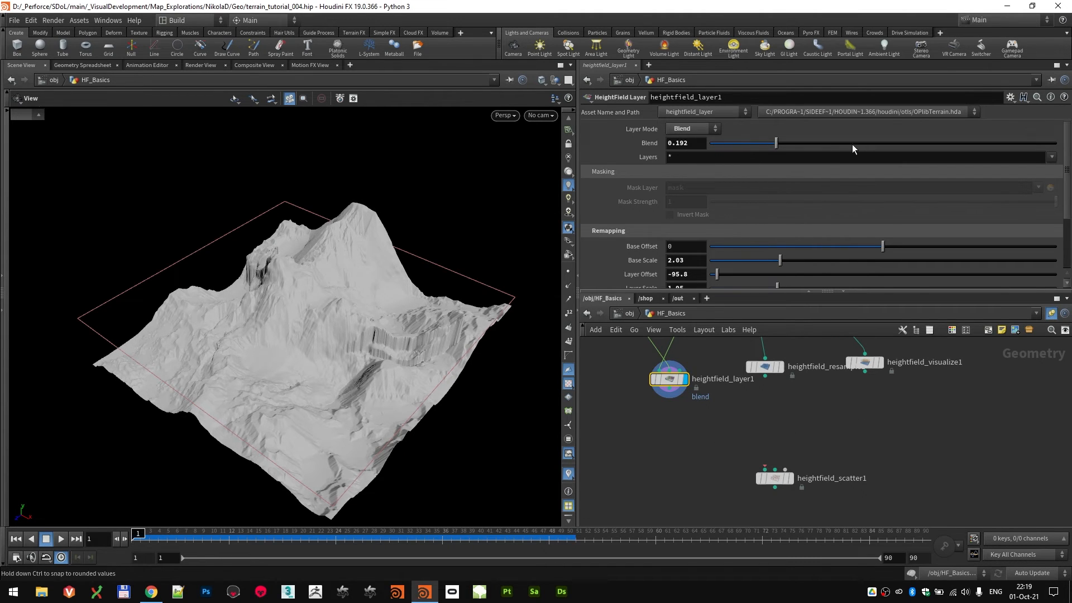
pyautogui.moveTo(851, 144)
pyautogui.mouseDown()
pyautogui.moveTo(868, 144)
pyautogui.moveTo(846, 145)
pyautogui.mouseUp()
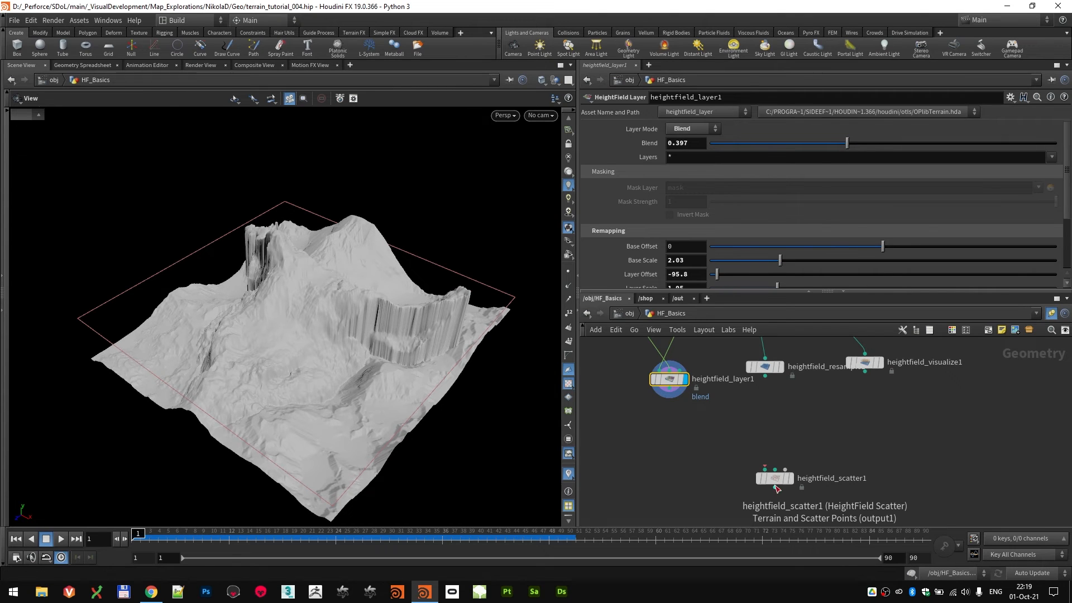
pyautogui.moveTo(774, 480); pyautogui.dragTo(770, 485)
# - Display heightfield_maskclear1 and heightfield_maskbyobject1 in turn to compare the terrain without and with its mask
pyautogui.moveTo(800, 435); pyautogui.dragTo(730, 437, button='middle')
pyautogui.scroll(1, 739, 413)
pyautogui.scroll(-1, 739, 414)
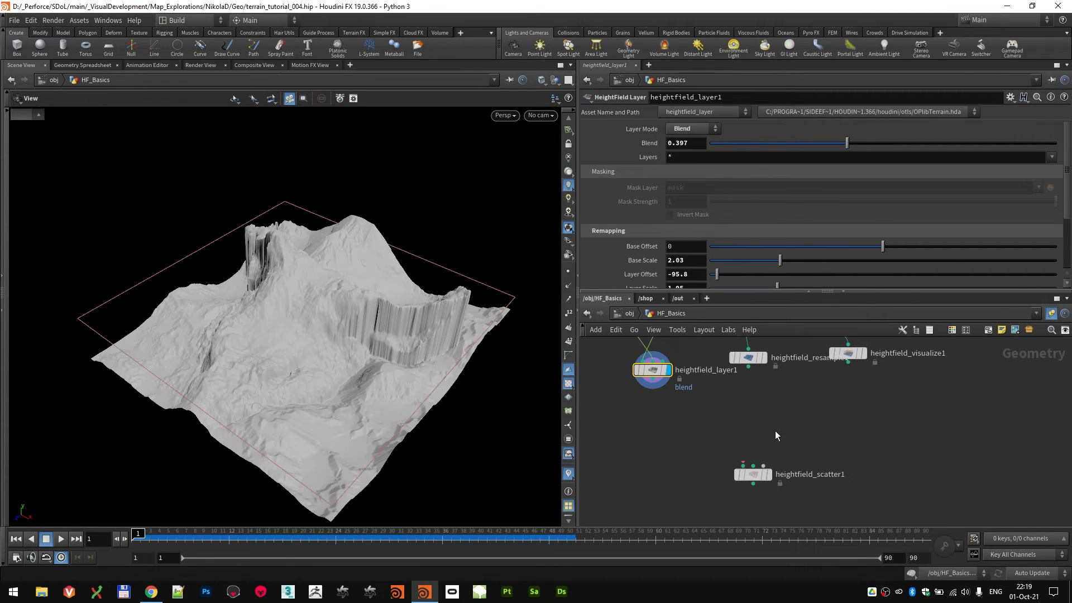
pyautogui.scroll(-3, 774, 431)
pyautogui.moveTo(798, 385); pyautogui.dragTo(782, 474, button='middle')
pyautogui.scroll(-2, 783, 475)
pyautogui.moveTo(810, 413); pyautogui.dragTo(772, 444, button='middle')
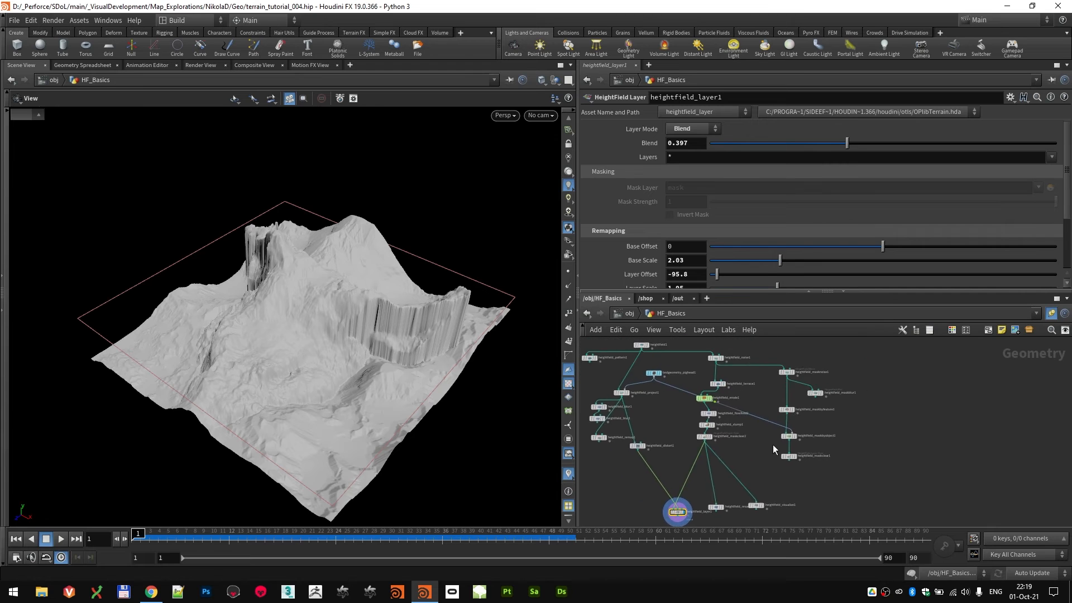
pyautogui.scroll(3, 775, 448)
pyautogui.moveTo(772, 481); pyautogui.dragTo(766, 432, button='middle')
pyautogui.scroll(-3, 767, 431)
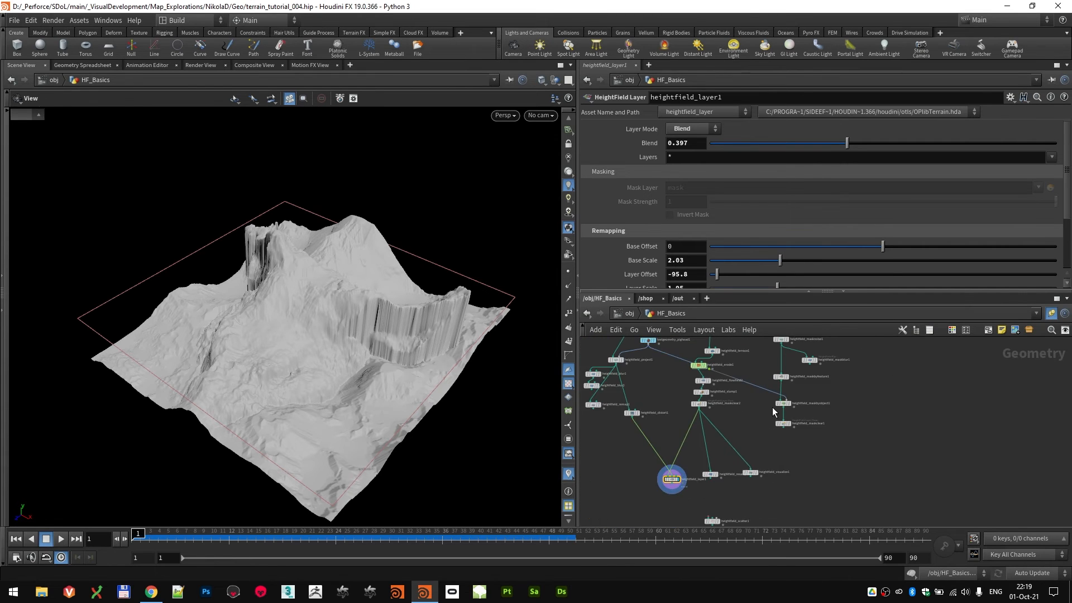
pyautogui.scroll(2, 772, 411)
pyautogui.moveTo(874, 427); pyautogui.dragTo(848, 456, button='middle')
pyautogui.scroll(-2, 828, 480)
pyautogui.scroll(4, 773, 493)
pyautogui.click(795, 495)
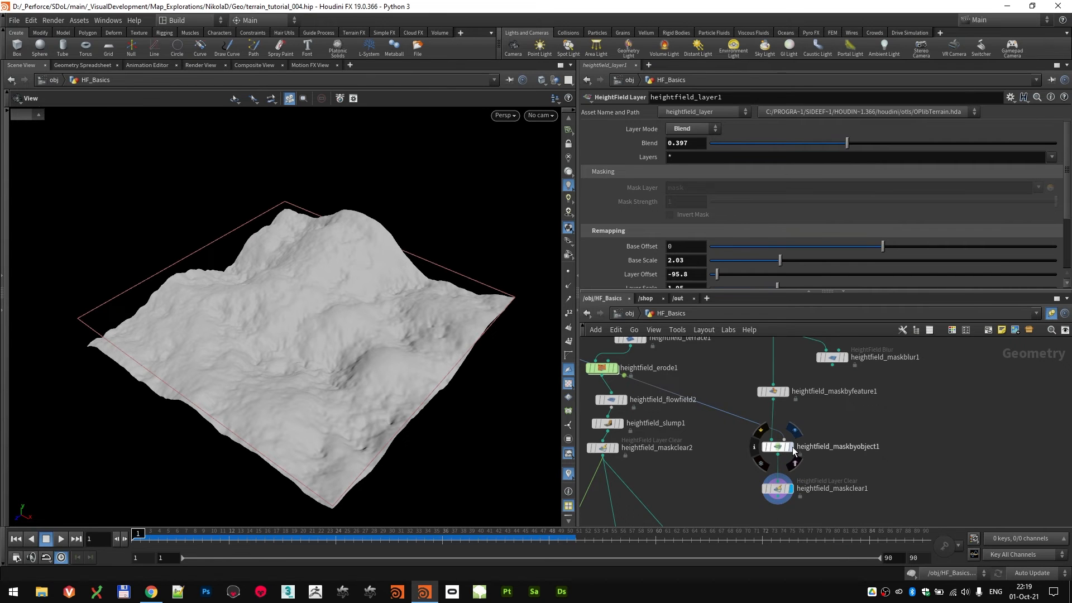
pyautogui.click(792, 447)
# - Examine heightfield_blur1 and the inputs of its neighbouring nodes in the network
pyautogui.scroll(-1, 738, 446)
pyautogui.moveTo(738, 447); pyautogui.dragTo(738, 393, button='middle')
pyautogui.scroll(3, 782, 480)
pyautogui.moveTo(791, 483); pyautogui.dragTo(670, 397, button='middle')
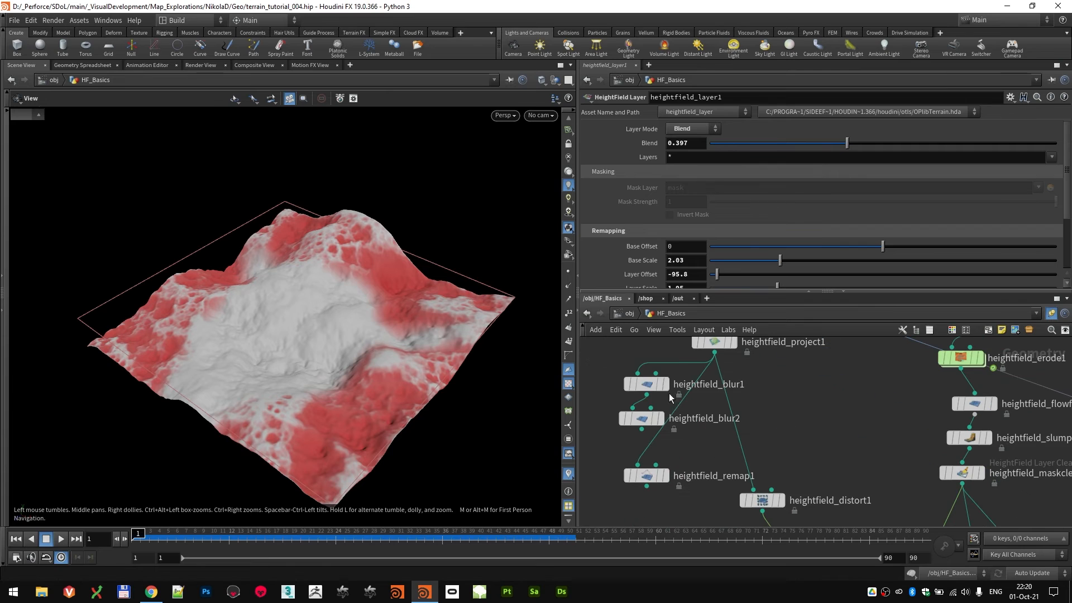
pyautogui.moveTo(648, 378)
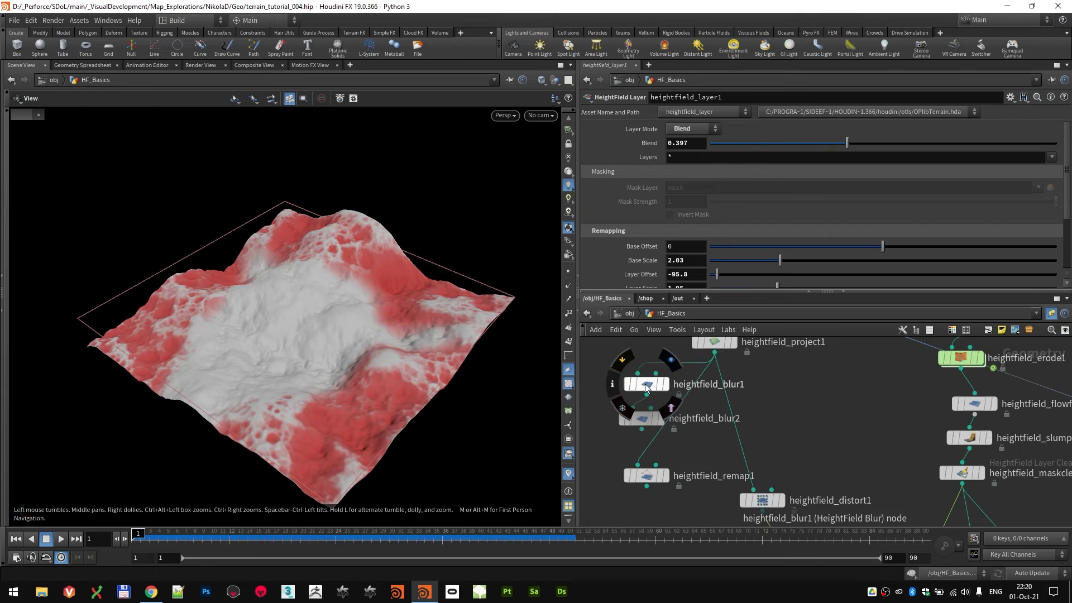
pyautogui.scroll(-3, 649, 391)
pyautogui.moveTo(761, 403); pyautogui.dragTo(641, 417, button='middle')
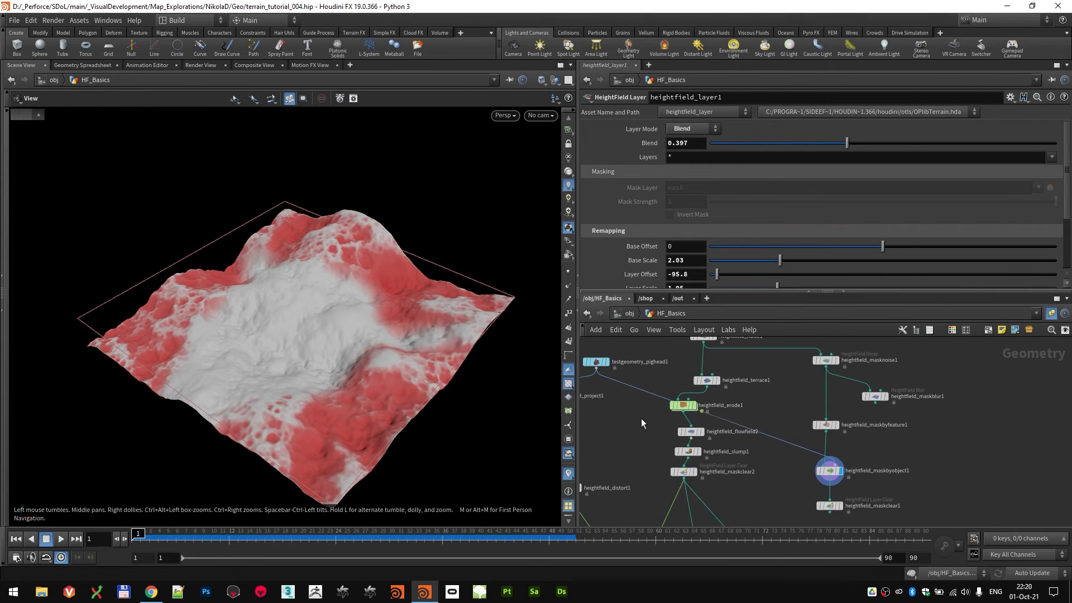
# - Duplicate heightfield_noise1, place the copy beside heightfield_maskclear1, and feed its first input from heightfield_maskbyobject1
pyautogui.moveTo(765, 393); pyautogui.dragTo(819, 433, button='middle')
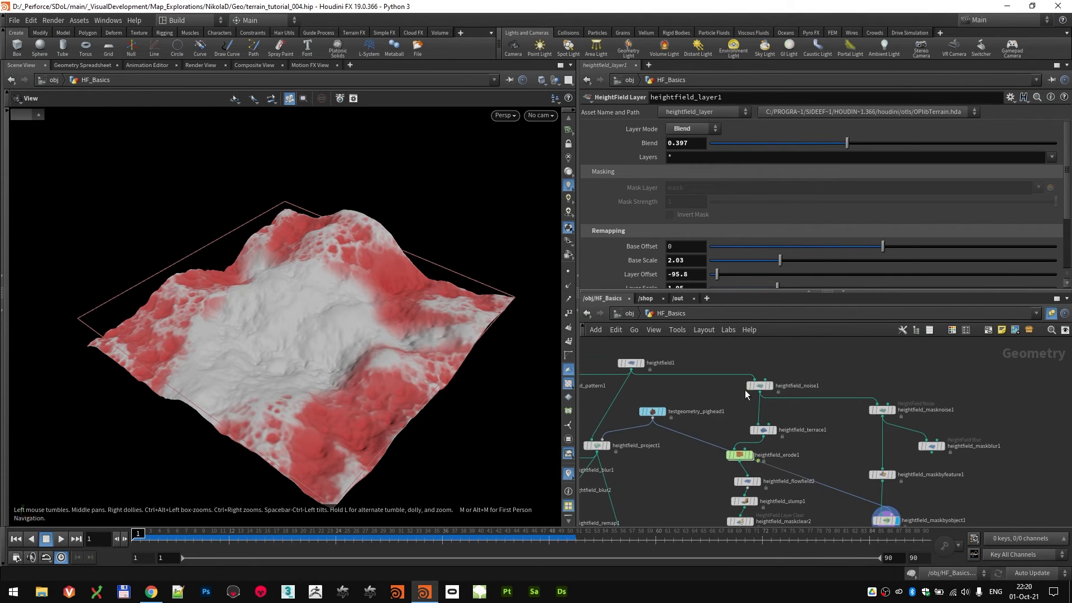
pyautogui.moveTo(720, 391); pyautogui.dragTo(713, 364, button='middle')
pyautogui.click(753, 357)
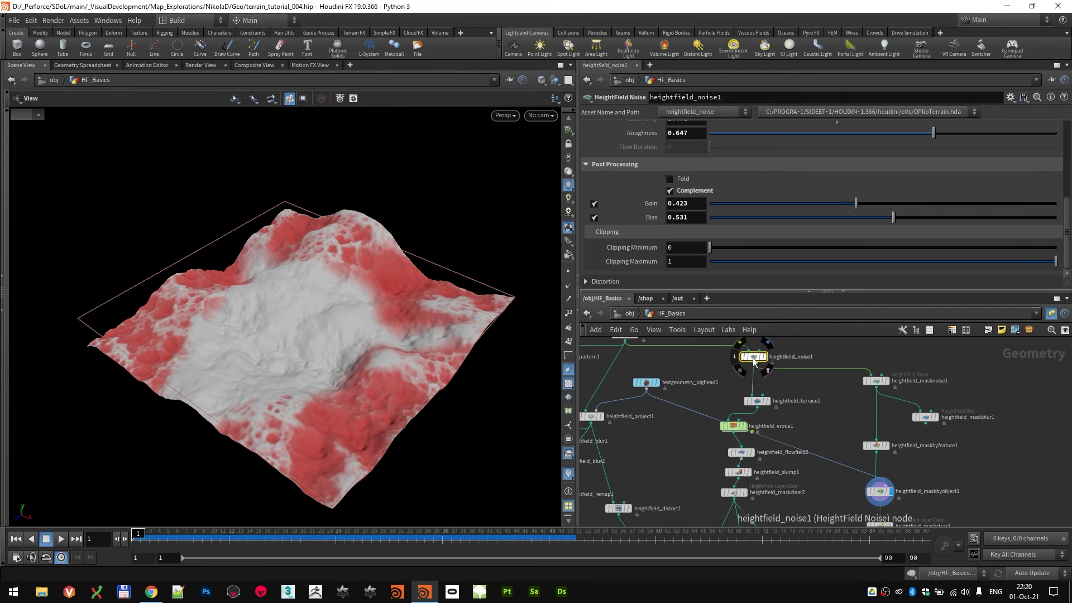
pyautogui.moveTo(979, 465); pyautogui.dragTo(929, 404, button='middle')
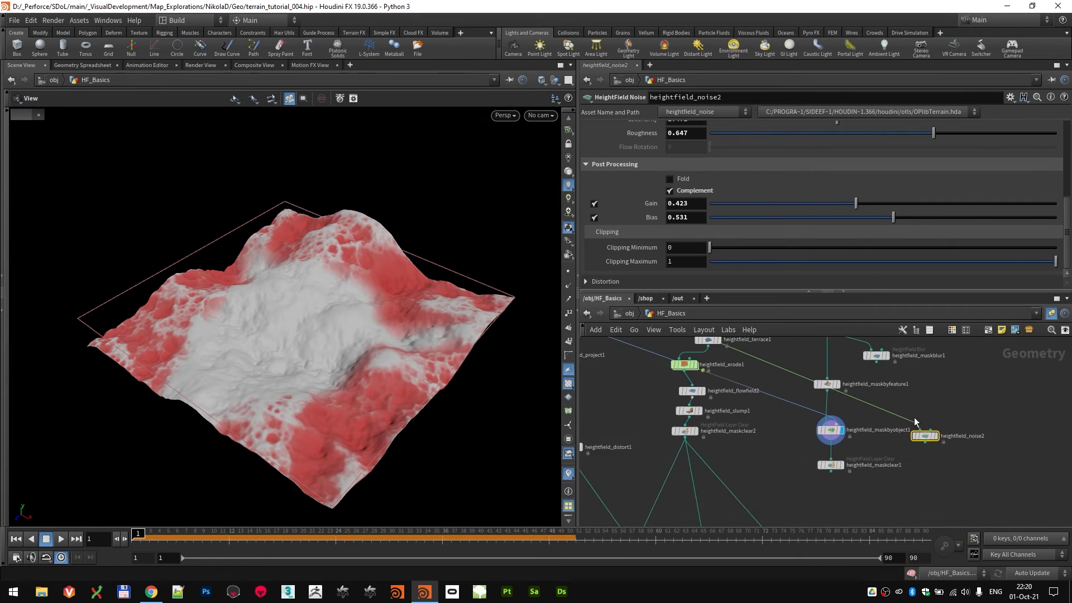
pyautogui.scroll(2, 913, 420)
pyautogui.moveTo(791, 437); pyautogui.dragTo(906, 494)
pyautogui.moveTo(795, 483); pyautogui.dragTo(733, 493)
pyautogui.moveTo(903, 495); pyautogui.dragTo(808, 495)
# - Connect heightfield_maskbyobject1 to the mask input of heightfield_noise2 and display the noise node
pyautogui.scroll(8, 371, 371)
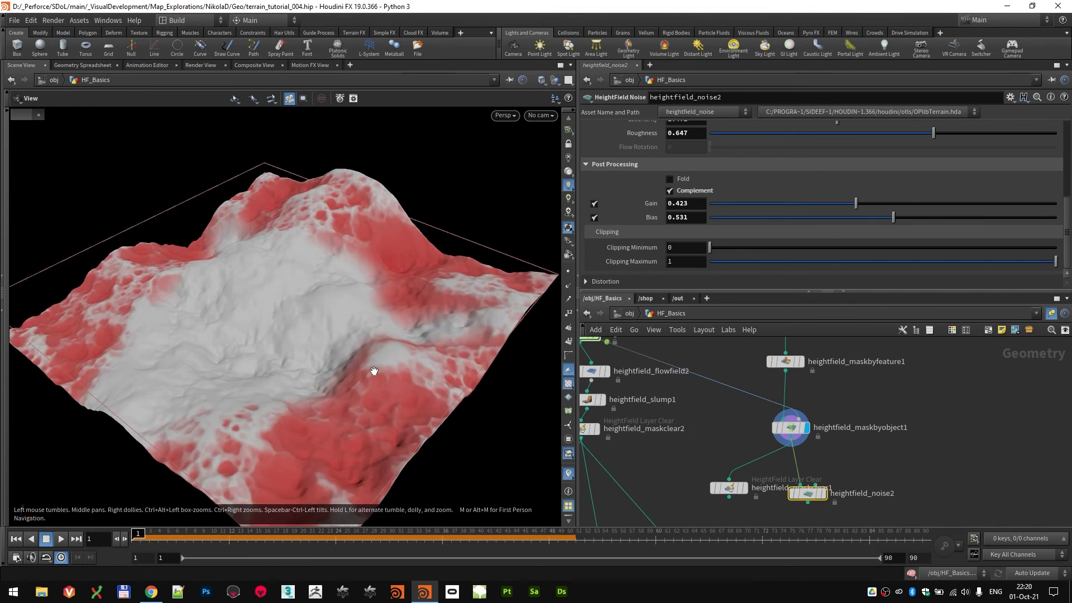
pyautogui.moveTo(862, 459); pyautogui.dragTo(864, 432, button='middle')
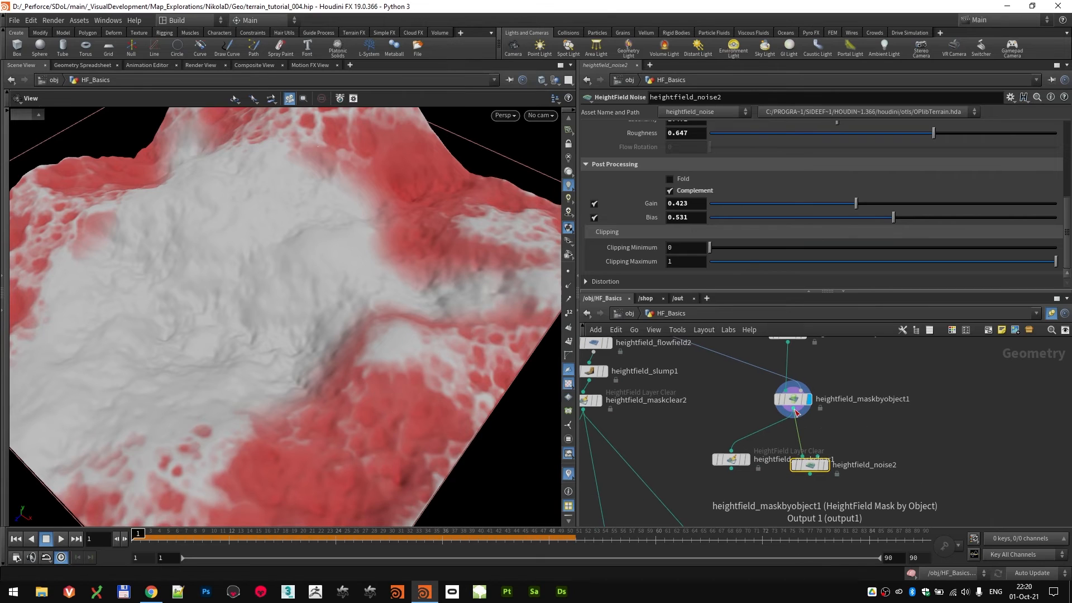
pyautogui.moveTo(793, 409); pyautogui.dragTo(810, 497)
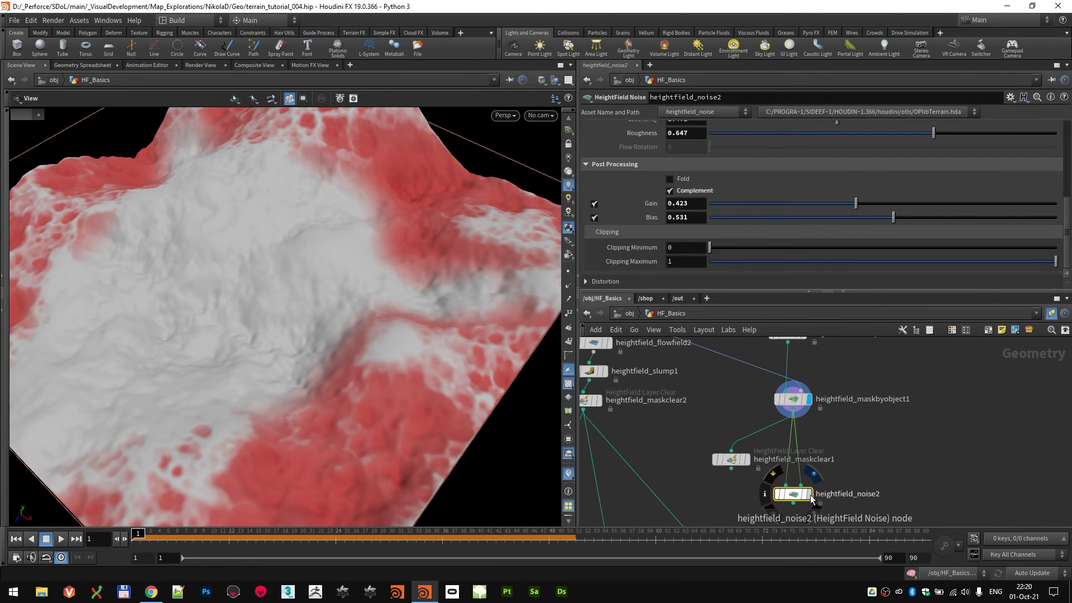
pyautogui.click(810, 493)
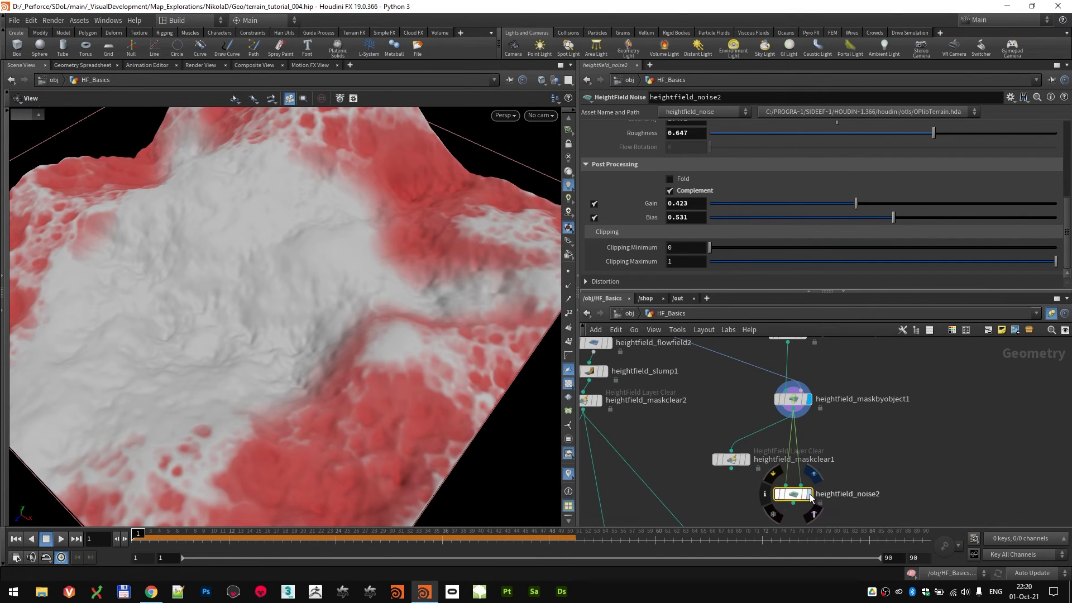
pyautogui.scroll(-3, 416, 357)
pyautogui.moveTo(413, 356); pyautogui.dragTo(421, 334)
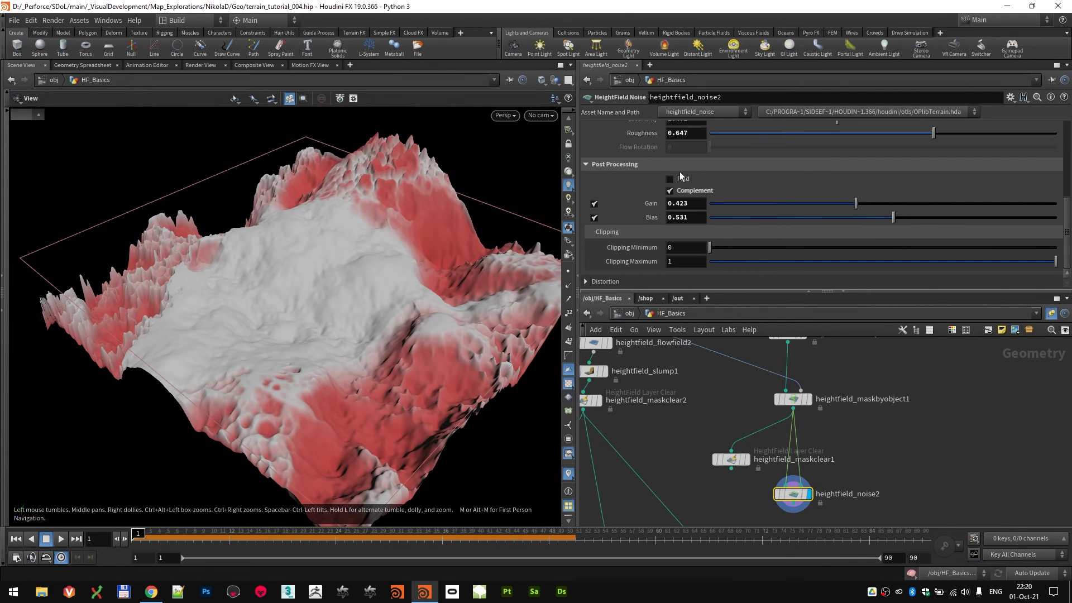
# - Set the Amplitude of heightfield_noise2 to 1010 and inspect the masked noise and the node's mask input
pyautogui.scroll(10, 723, 189)
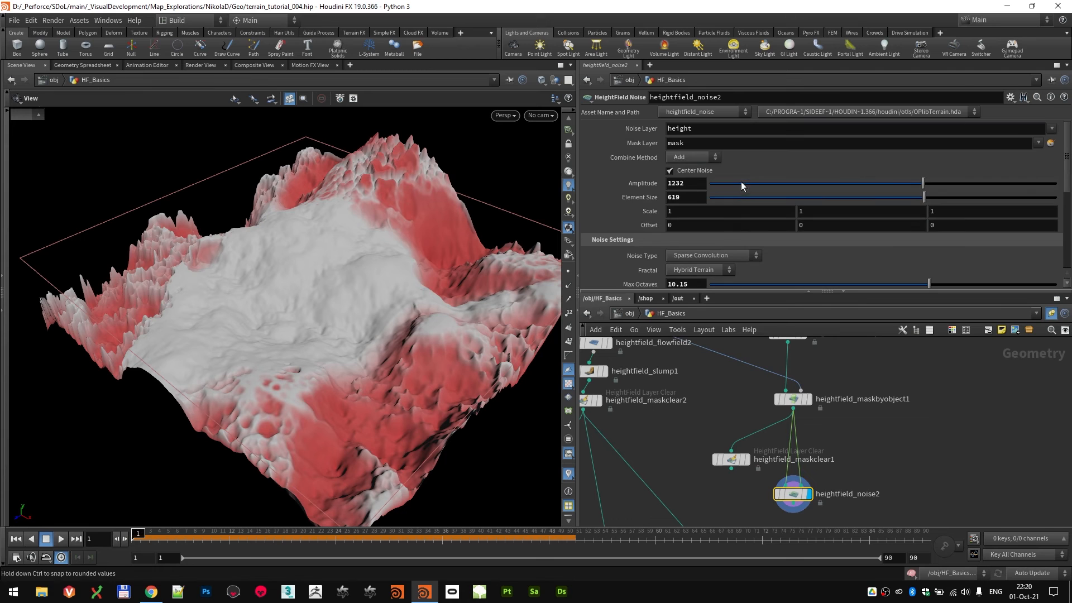
pyautogui.moveTo(894, 186)
pyautogui.mouseDown()
pyautogui.moveTo(739, 190)
pyautogui.moveTo(933, 186)
pyautogui.moveTo(888, 184)
pyautogui.mouseUp()
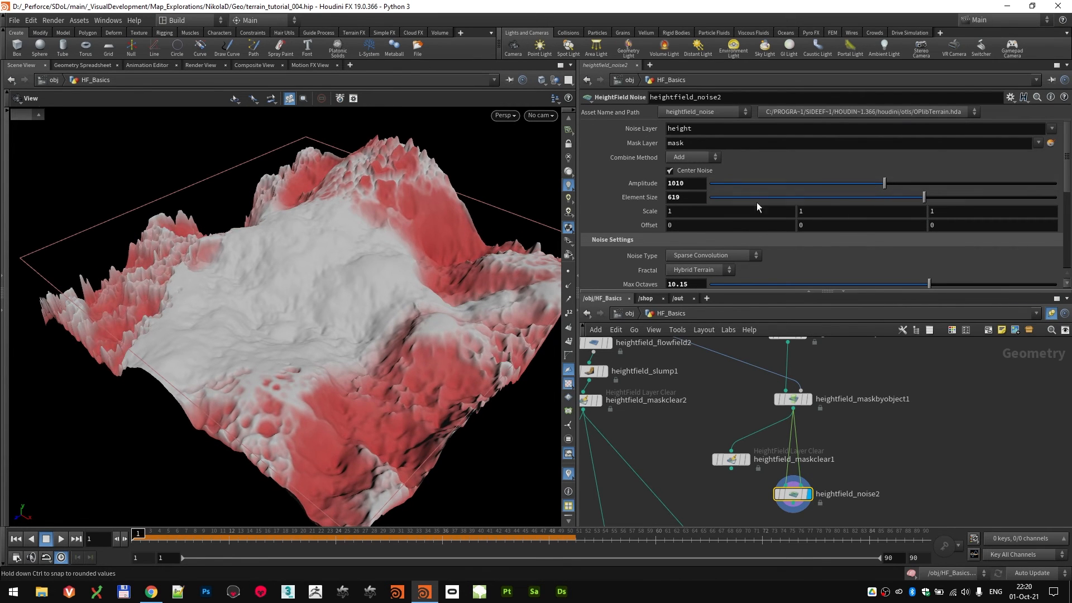
pyautogui.moveTo(304, 223); pyautogui.dragTo(442, 360)
pyautogui.scroll(-2, 738, 420)
pyautogui.scroll(5, 737, 423)
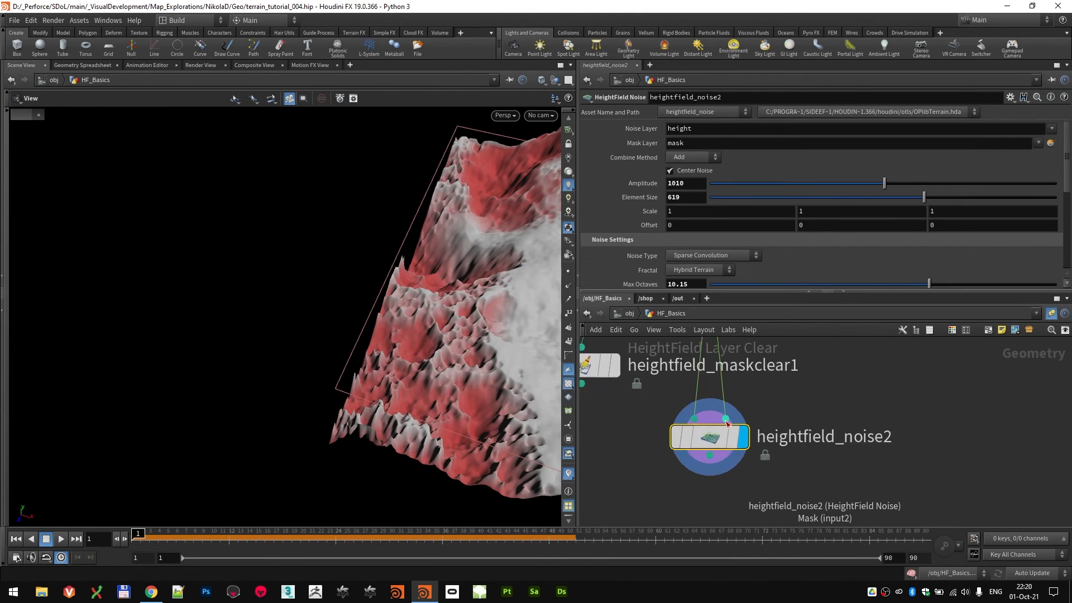
pyautogui.scroll(-5, 735, 425)
pyautogui.scroll(4, 735, 426)
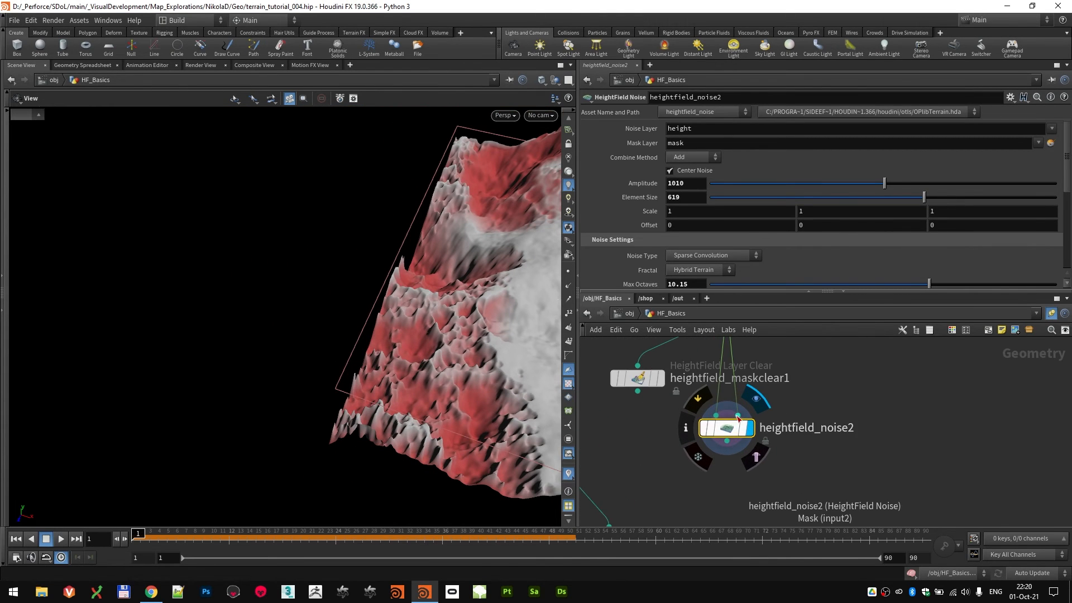
# - Move heightfield_visualize1 away from heightfield_resample1 so the two nodes sit apart in the network
pyautogui.scroll(-4, 860, 441)
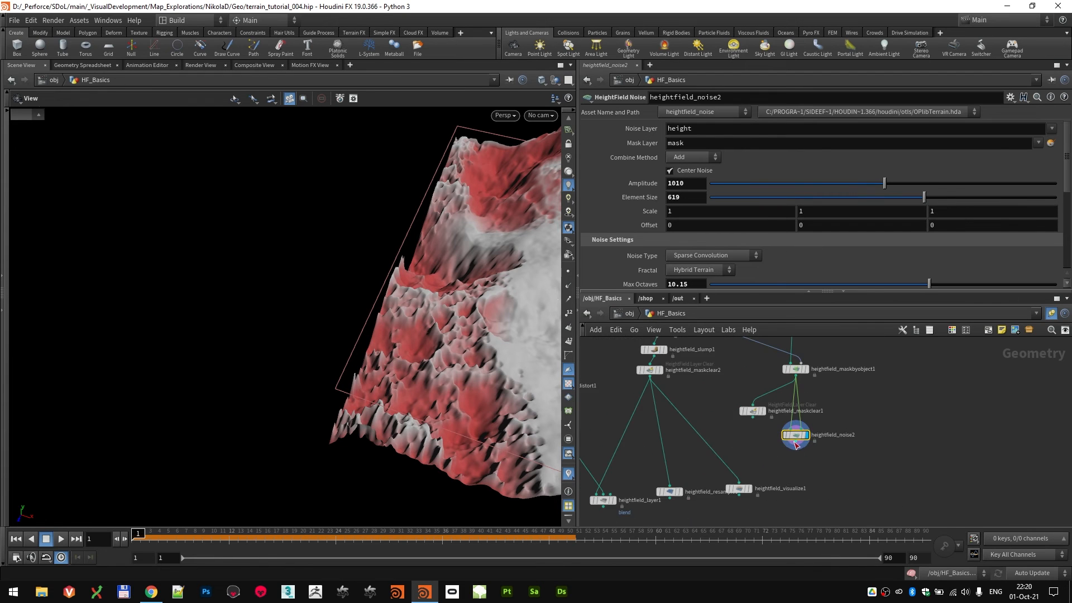
pyautogui.scroll(2, 772, 472)
pyautogui.scroll(-2, 743, 402)
pyautogui.scroll(2, 671, 463)
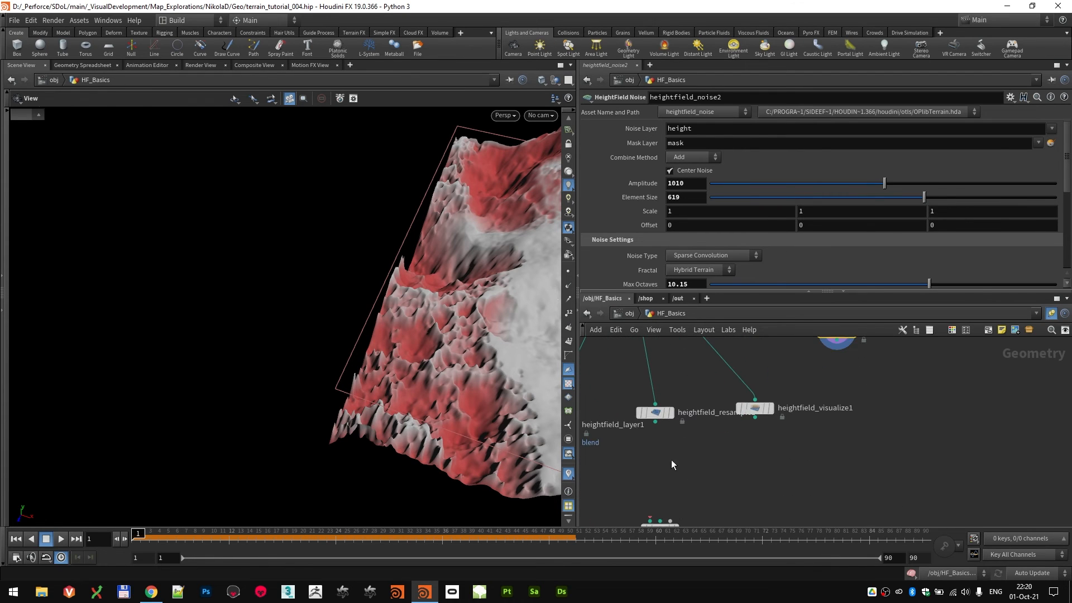
pyautogui.moveTo(754, 416); pyautogui.dragTo(752, 447)
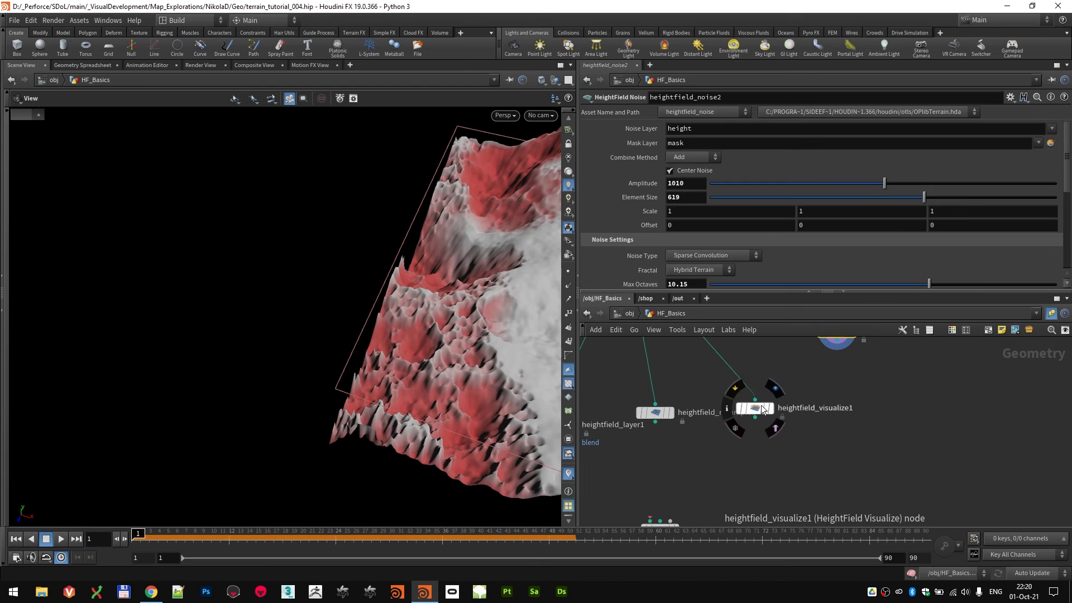
pyautogui.moveTo(755, 408); pyautogui.dragTo(758, 382)
pyautogui.moveTo(696, 456); pyautogui.dragTo(764, 442, button='middle')
pyautogui.scroll(-1, 847, 416)
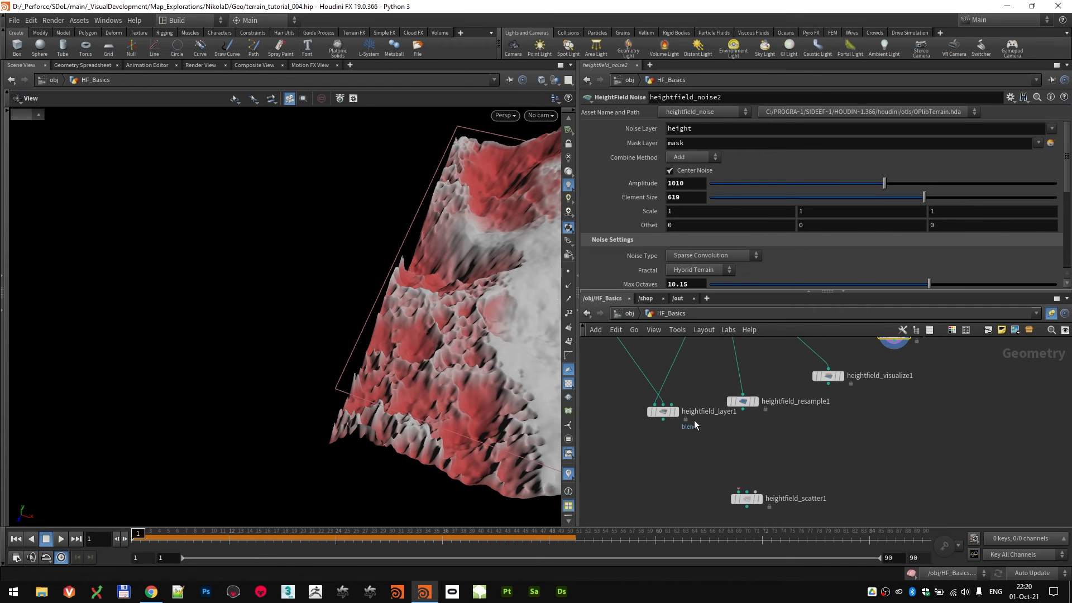
# - Display heightfield_layer1 and frame its blended terrain for inspection
pyautogui.moveTo(680, 419)
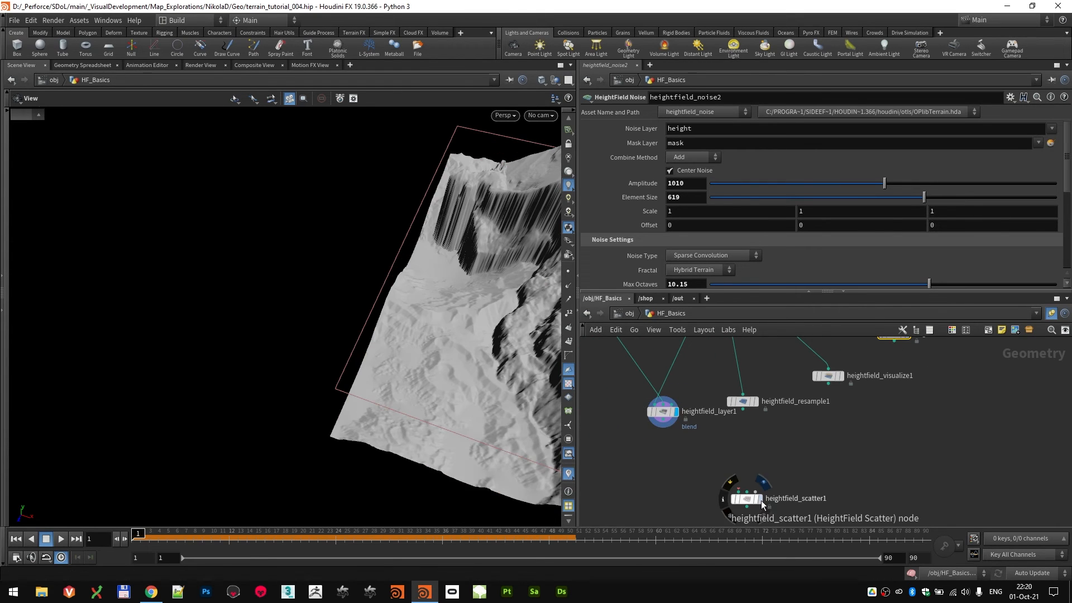
pyautogui.press('f')
pyautogui.moveTo(383, 354); pyautogui.dragTo(228, 426)
pyautogui.scroll(3, 268, 424)
pyautogui.scroll(3, 789, 498)
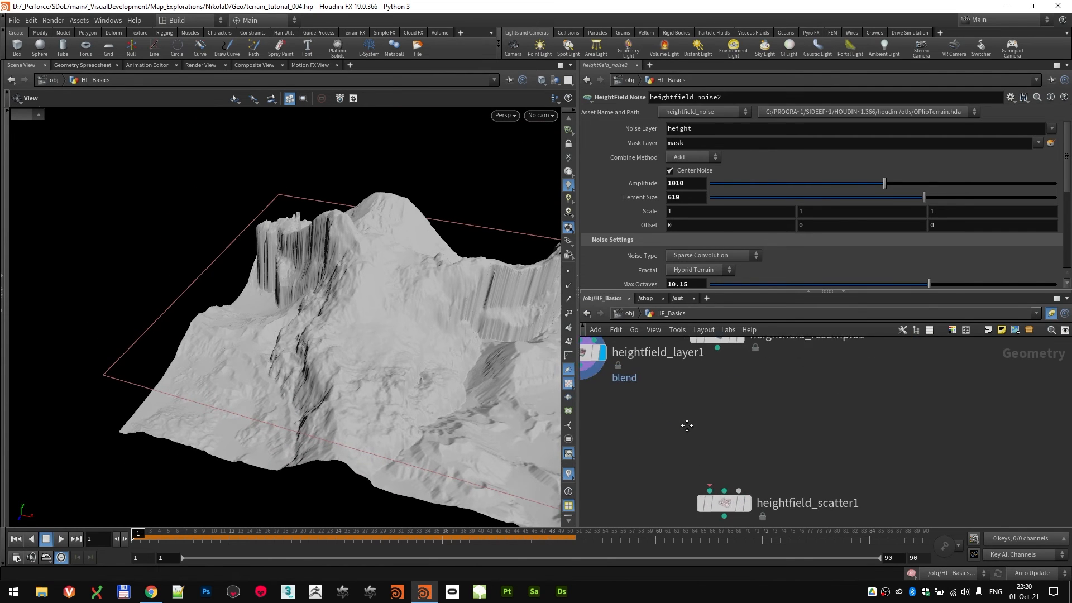
# - Connect heightfield_layer1 to the first input of heightfield_scatter1, display the scatter node and inspect the scattered points
pyautogui.moveTo(686, 425); pyautogui.dragTo(748, 413, button='middle')
pyautogui.moveTo(642, 353); pyautogui.dragTo(754, 481)
pyautogui.moveTo(784, 496)
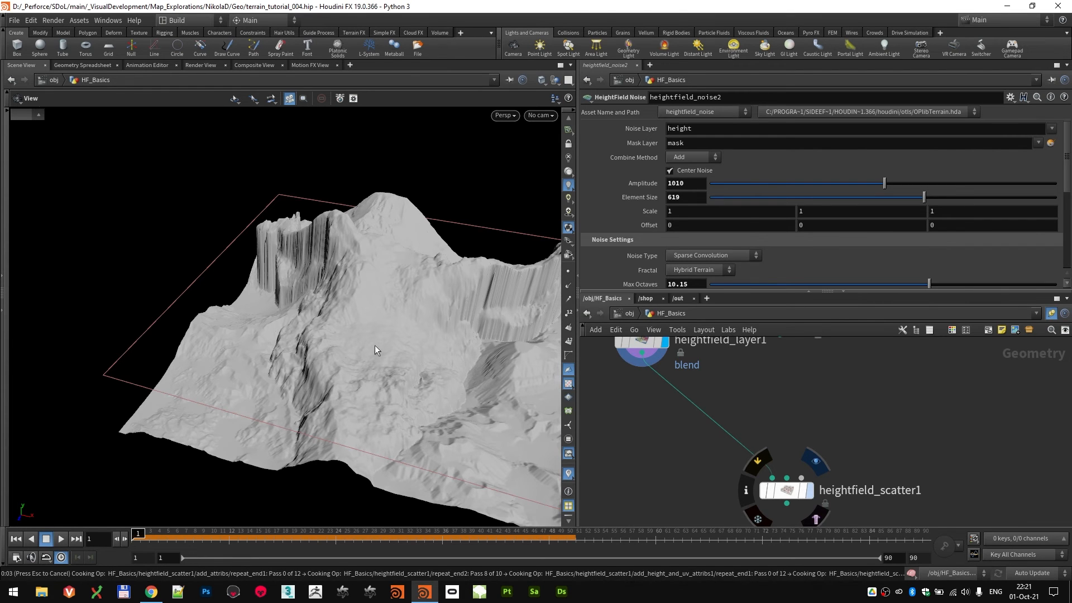
pyautogui.moveTo(393, 349); pyautogui.dragTo(400, 357)
pyautogui.moveTo(400, 357); pyautogui.dragTo(296, 333, button='middle')
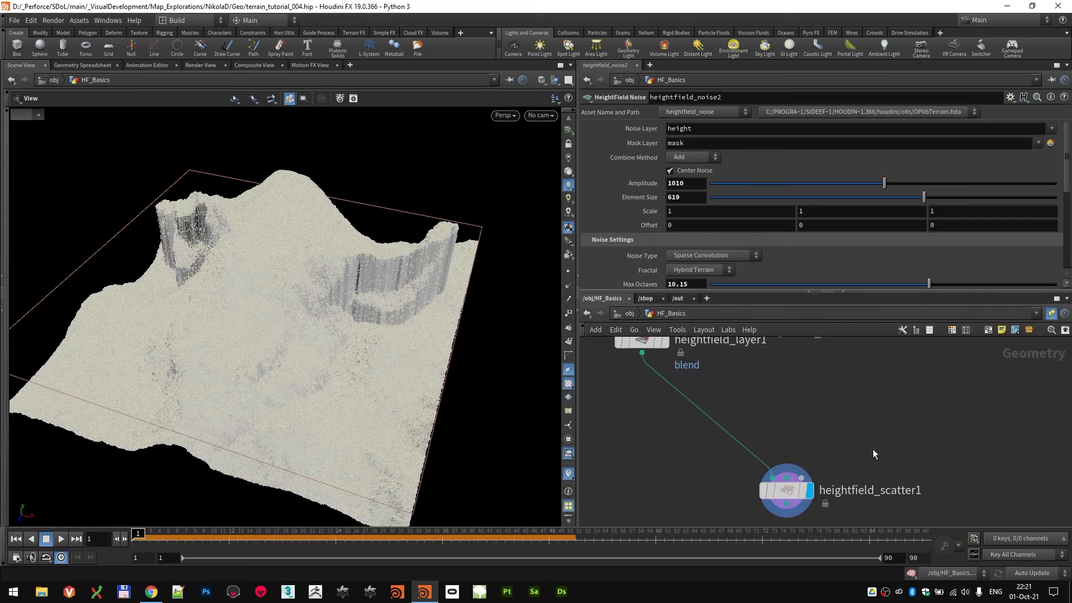
# - Set the Scatter Method of heightfield_scatter1 to By Density using Mask Layer and inspect the sparser points
pyautogui.click(784, 488)
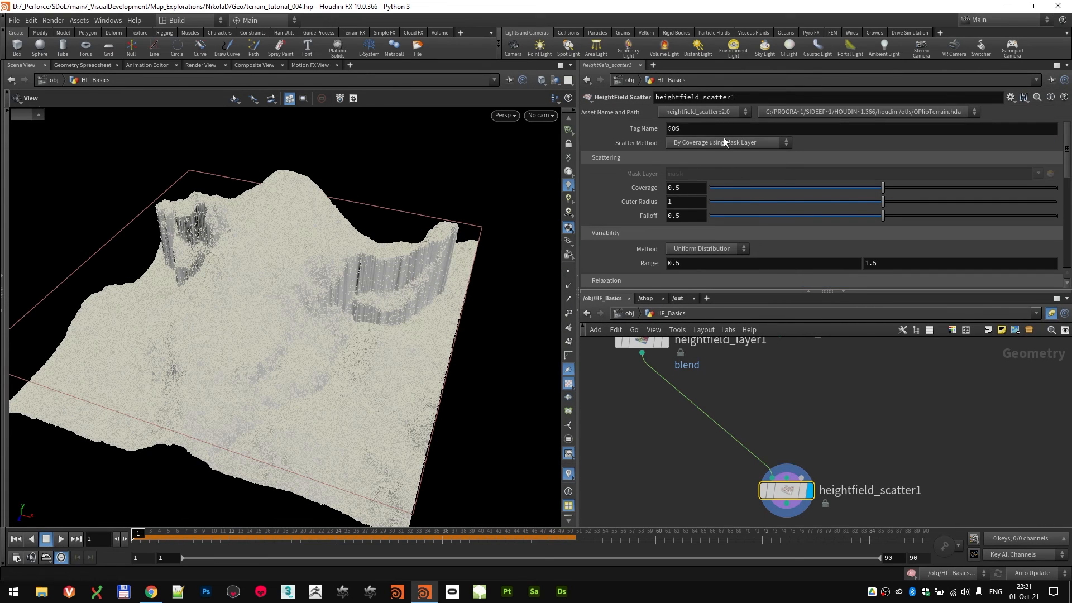
pyautogui.click(707, 143)
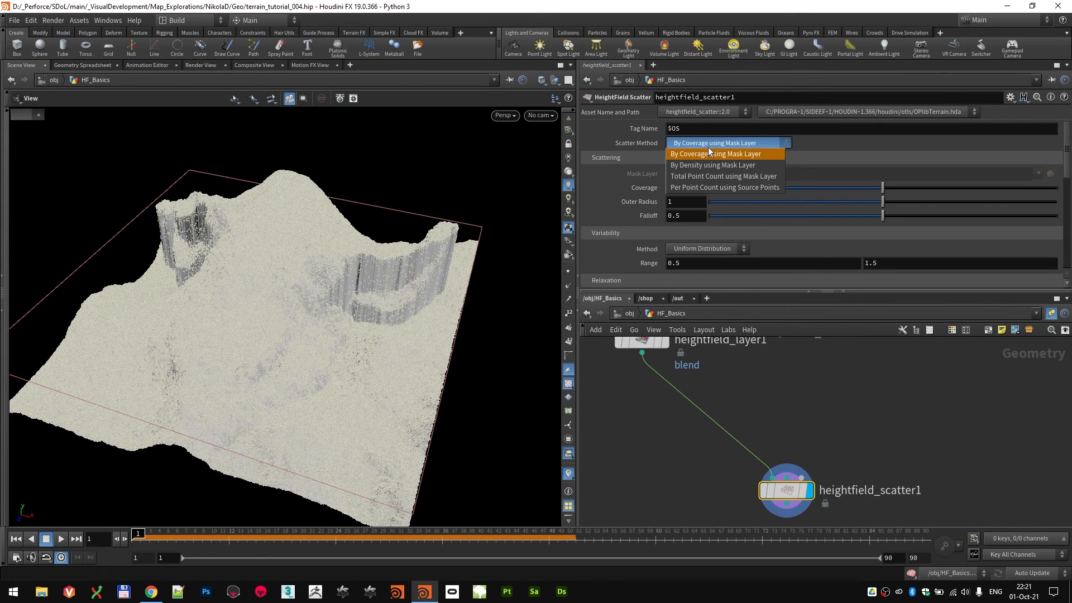
pyautogui.click(731, 165)
pyautogui.scroll(5, 310, 403)
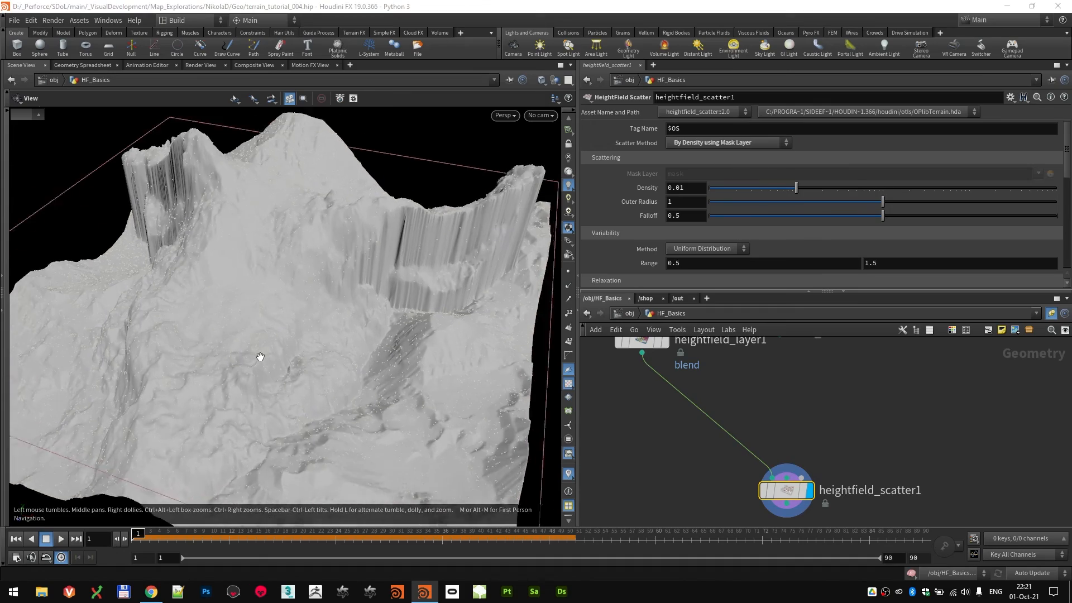
pyautogui.moveTo(268, 334); pyautogui.dragTo(390, 346)
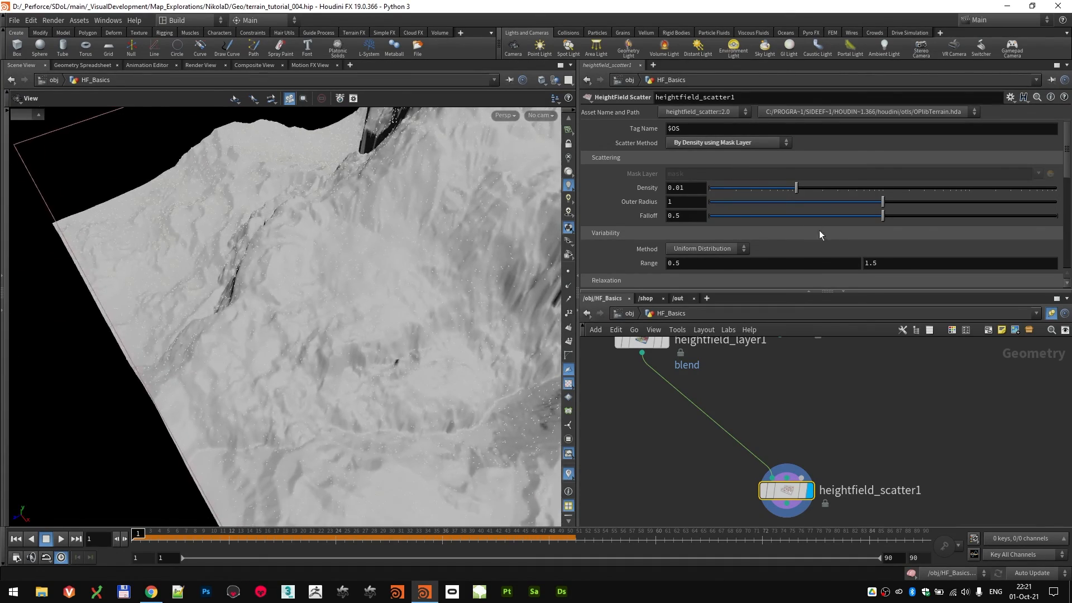
# - Set the scatter Density to about 0.0084 and look through the variability, relaxation and orientation settings
pyautogui.click(831, 188)
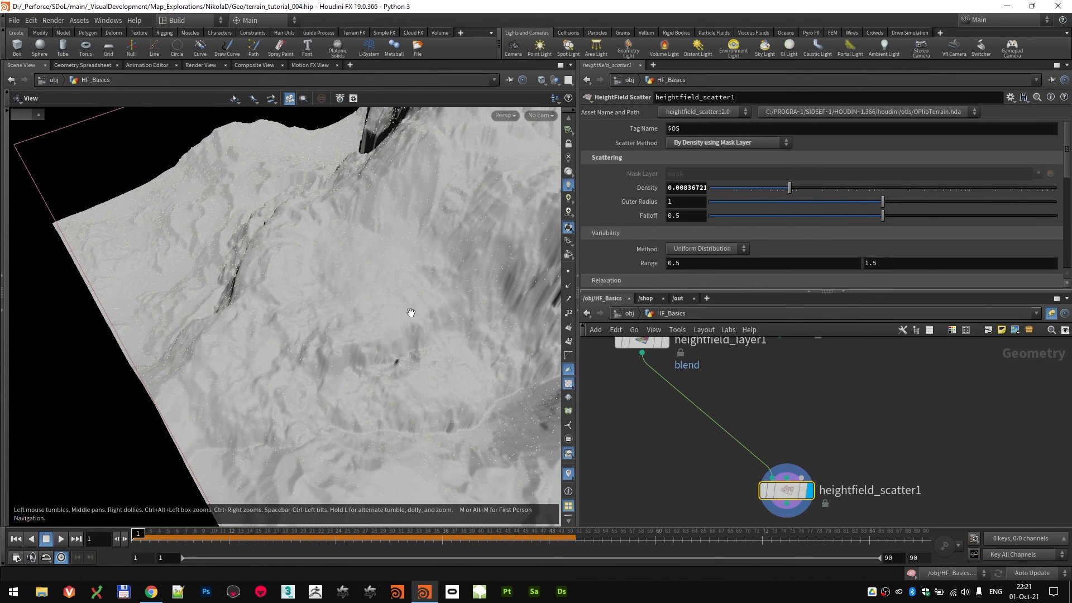
pyautogui.moveTo(411, 311); pyautogui.dragTo(435, 280)
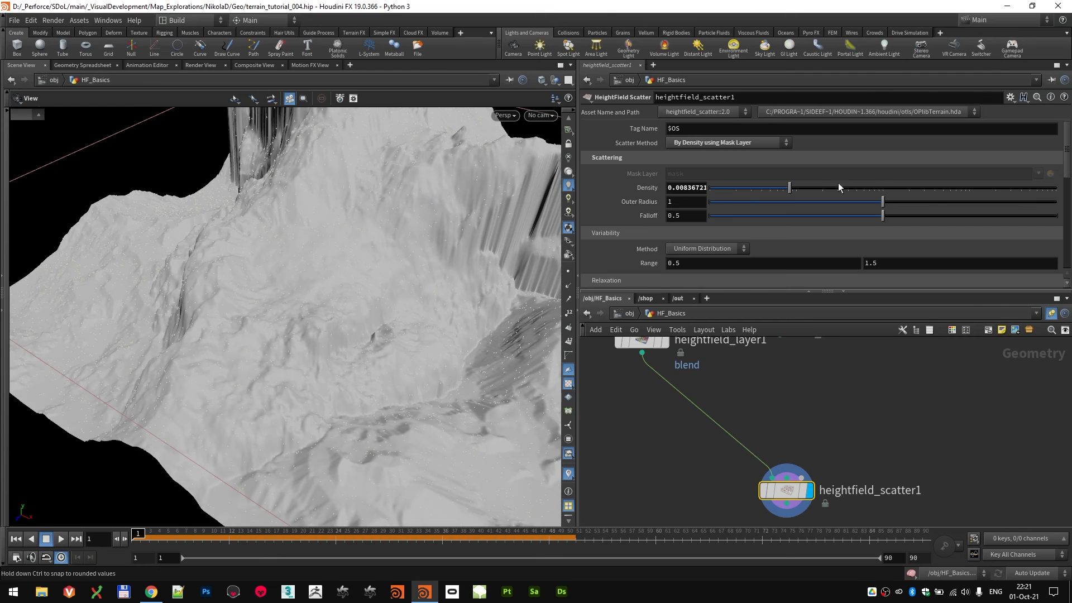
pyautogui.scroll(-2, 639, 225)
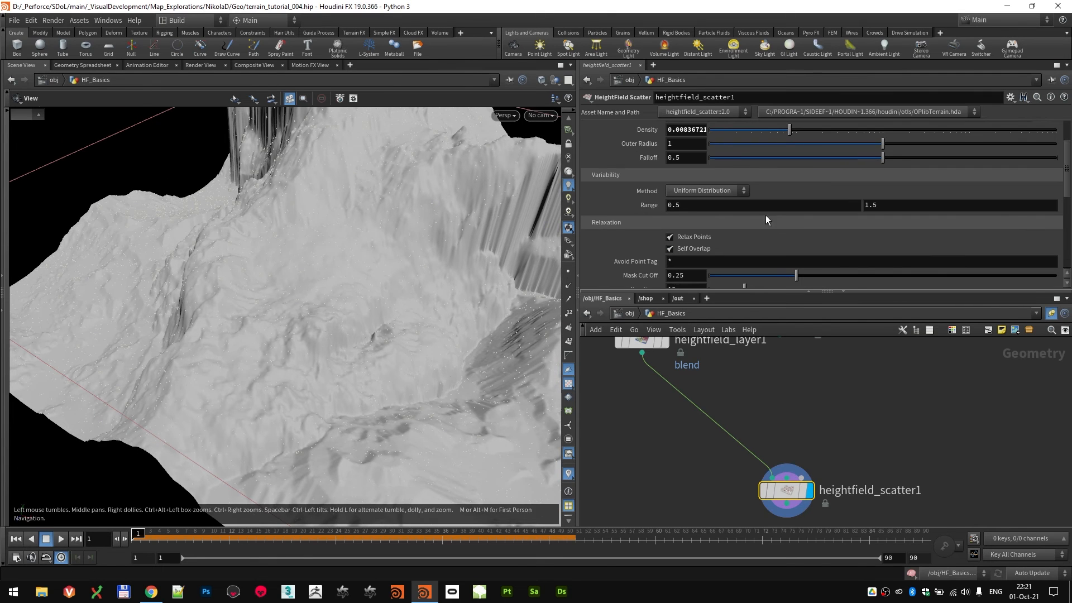
pyautogui.moveTo(414, 320)
pyautogui.mouseDown()
pyautogui.moveTo(431, 383)
pyautogui.moveTo(418, 323)
pyautogui.mouseUp()
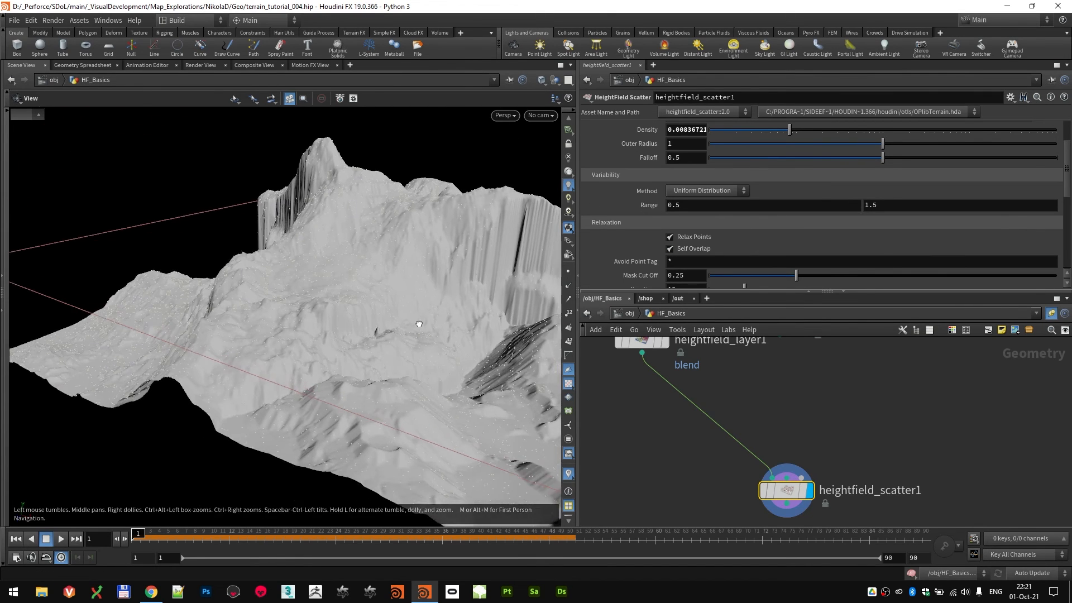
pyautogui.scroll(-3, 642, 202)
pyautogui.scroll(-3, 638, 205)
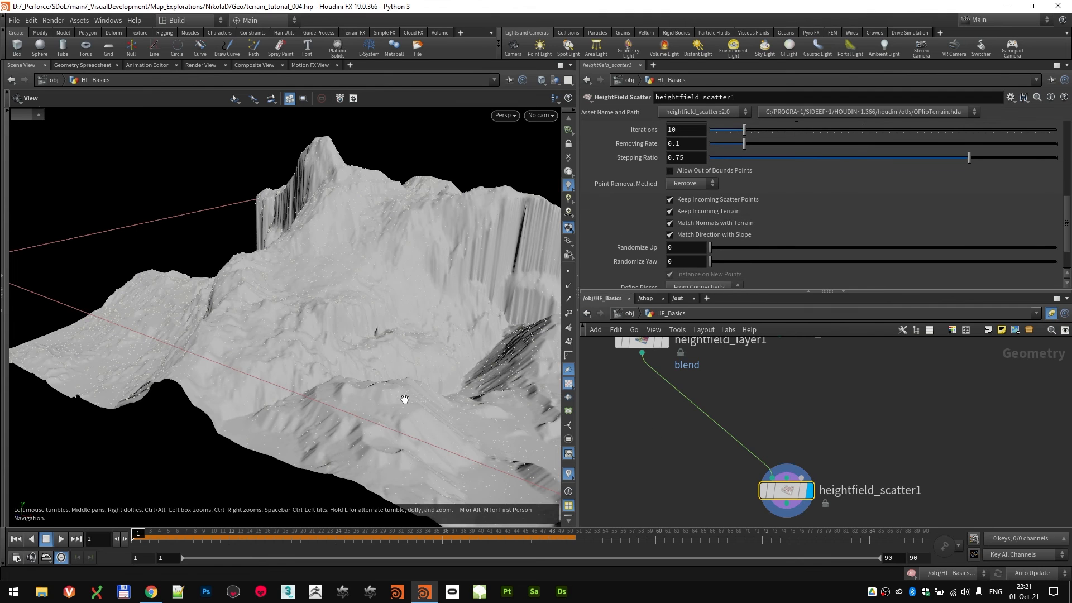
pyautogui.scroll(5, 411, 313)
pyautogui.scroll(3, 401, 349)
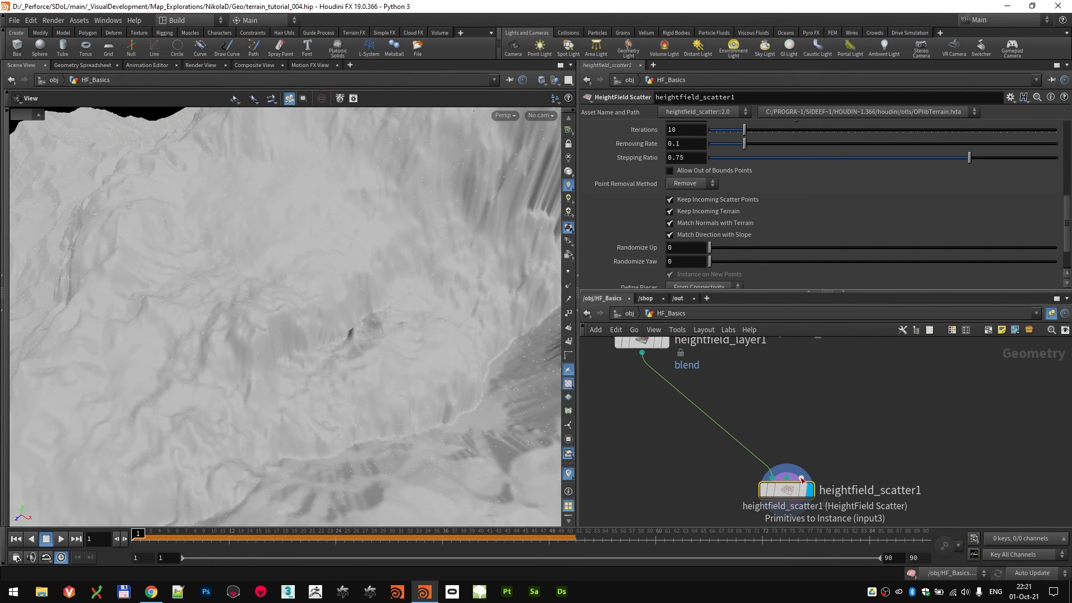
# - Add a Box node above heightfield_scatter1 and connect it to the scatter's Primitives to Instance input
pyautogui.moveTo(390, 318); pyautogui.dragTo(348, 326)
pyautogui.press('Tab')
pyautogui.write('box')
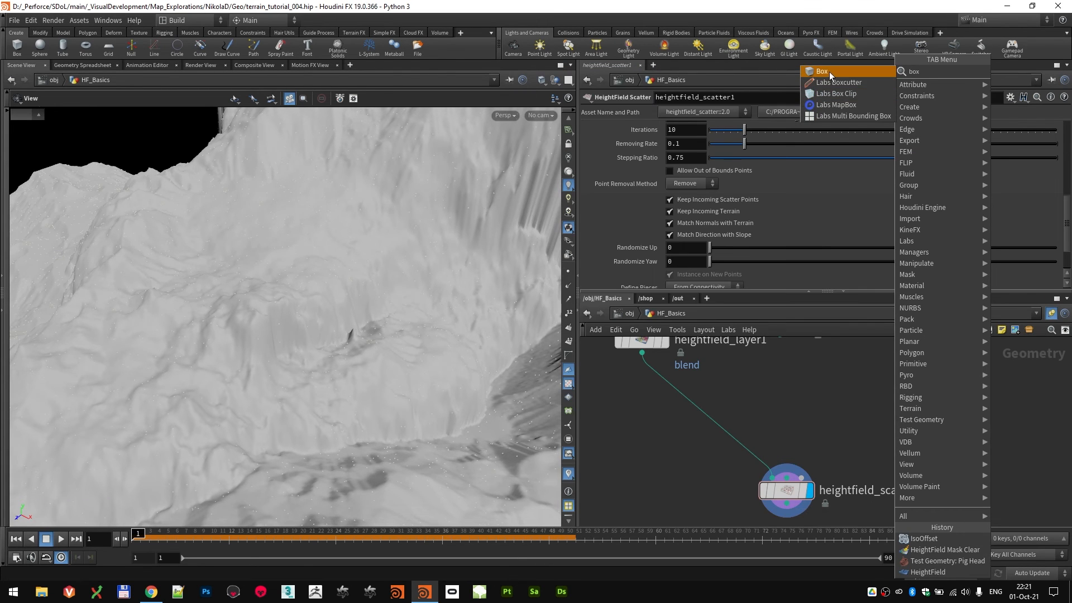
pyautogui.click(830, 71)
pyautogui.click(849, 395)
pyautogui.moveTo(849, 408); pyautogui.dragTo(802, 477)
# - Set box1's Uniform Scale to 3.15 and its Y Size to 5.2, and inspect the instanced boxes
pyautogui.scroll(8, 291, 340)
pyautogui.moveTo(292, 340); pyautogui.dragTo(307, 268)
pyautogui.moveTo(851, 396); pyautogui.dragTo(847, 389)
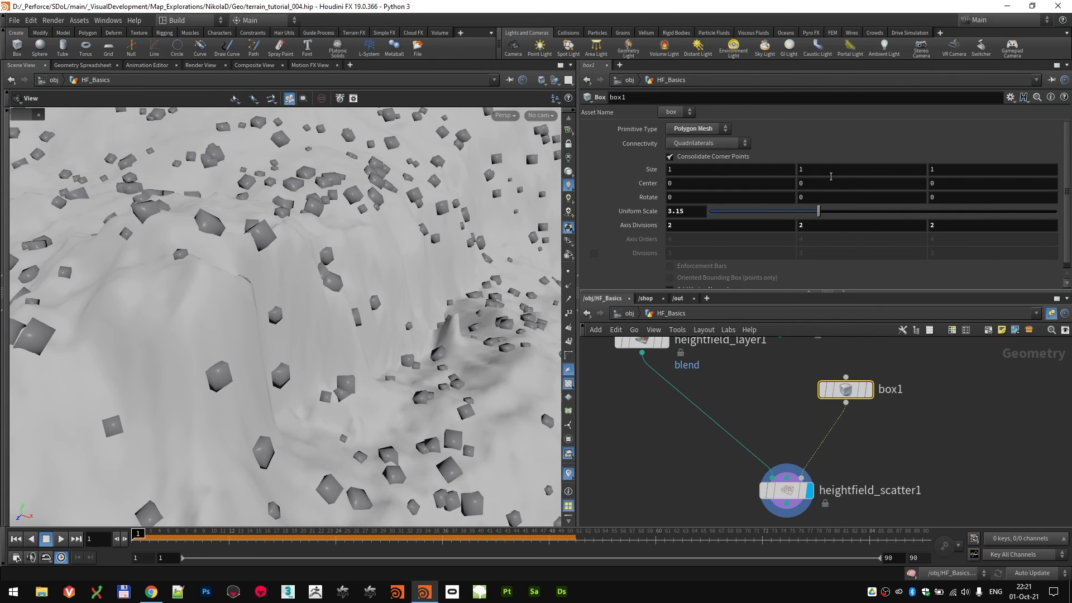
pyautogui.moveTo(859, 166); pyautogui.dragTo(1037, 161, button='middle')
pyautogui.scroll(-8, 360, 257)
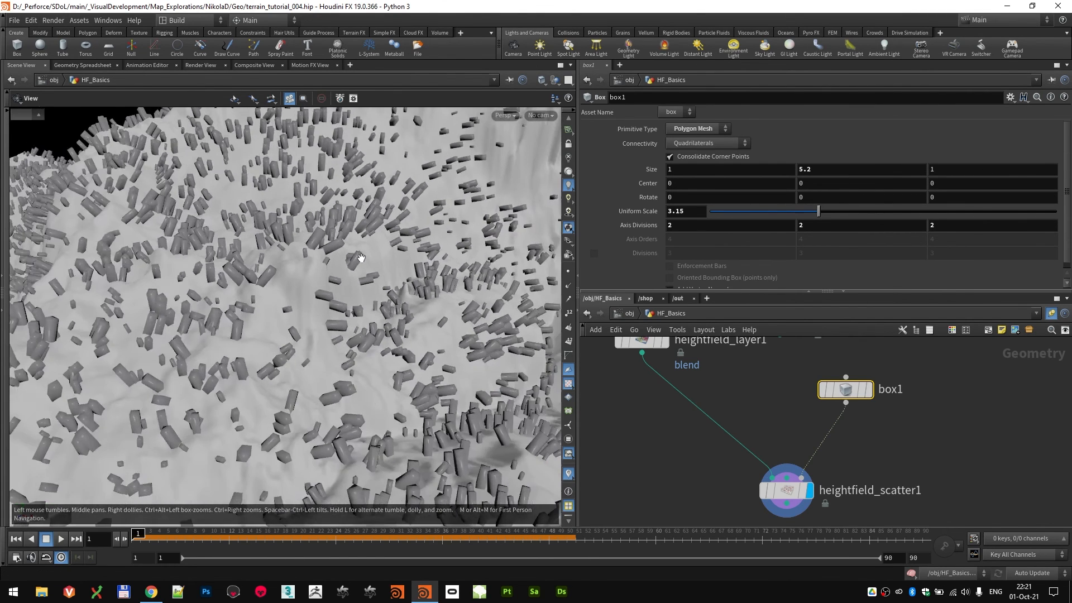
pyautogui.moveTo(360, 259); pyautogui.dragTo(341, 315)
# - Toggle Match Normals with Terrain on heightfield_scatter1 off and on to compare the box orientations
pyautogui.click(781, 490)
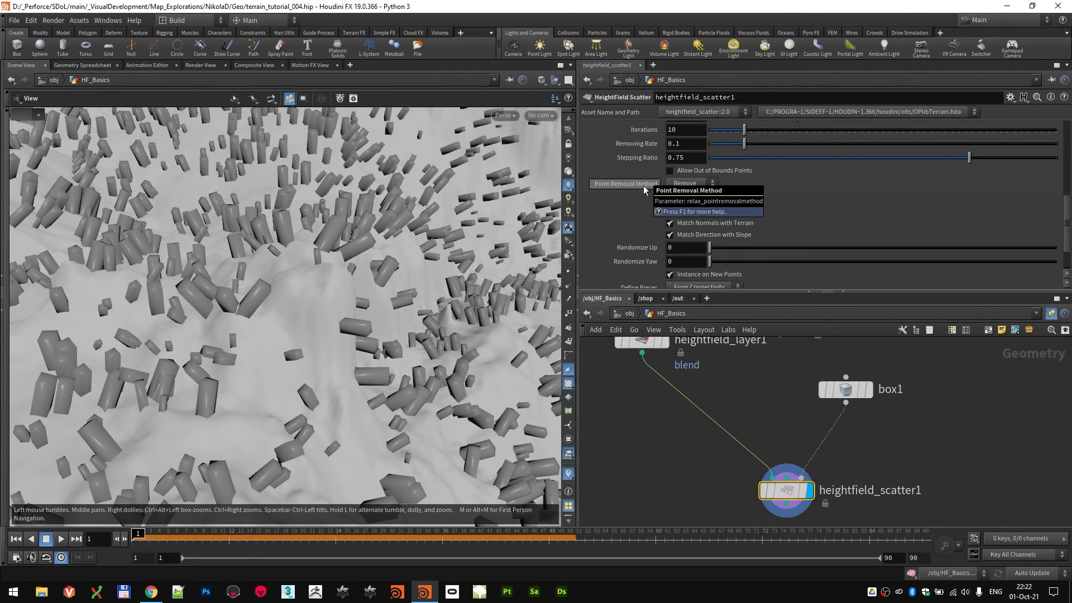
pyautogui.click(669, 223)
pyautogui.click(670, 223)
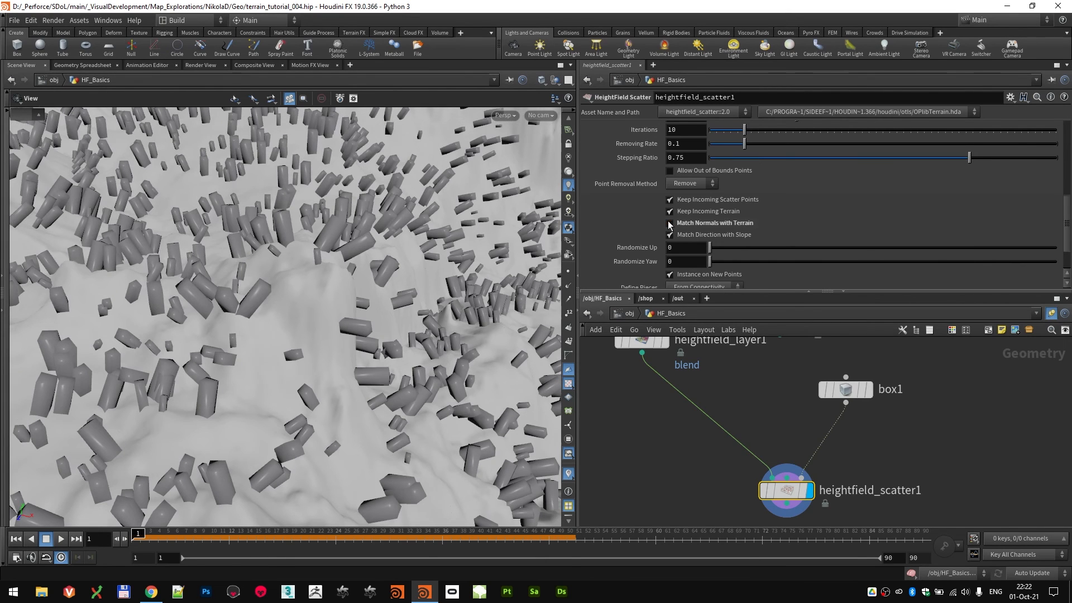
pyautogui.click(670, 224)
pyautogui.click(670, 223)
pyautogui.click(670, 223)
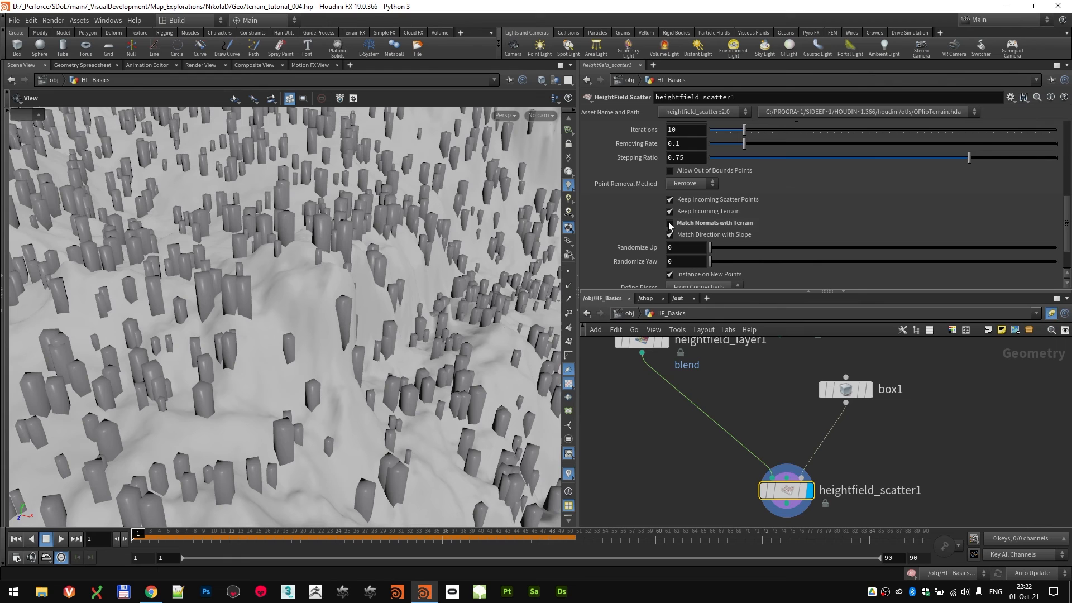
pyautogui.click(670, 223)
pyautogui.click(669, 223)
# - Compare the boxes with Match Direction with Slope on and off, and leave the option disabled
pyautogui.click(670, 235)
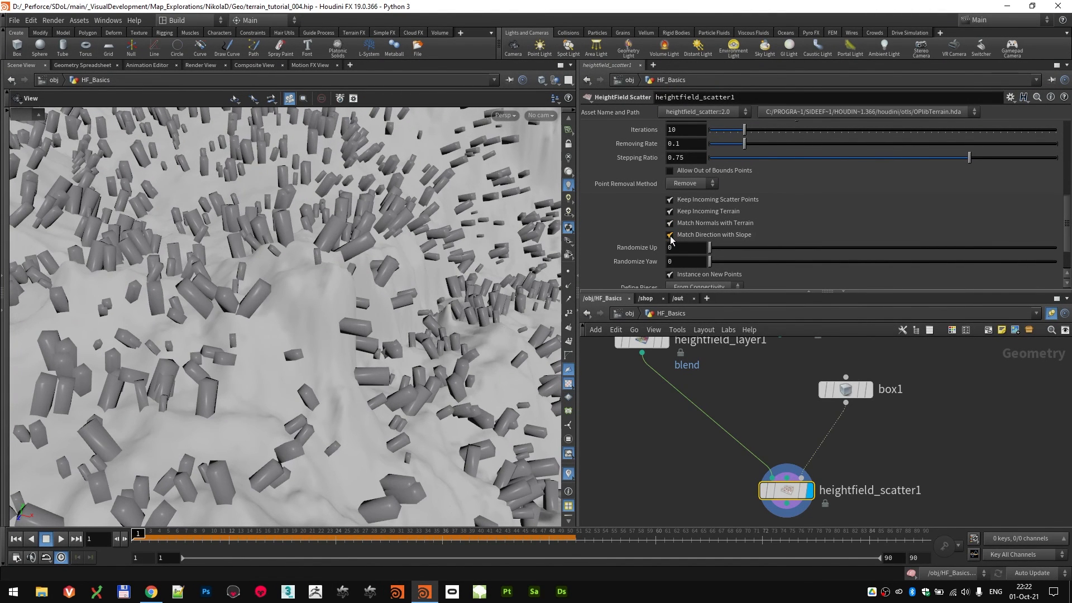
pyautogui.click(671, 236)
pyautogui.moveTo(374, 372); pyautogui.dragTo(282, 352)
pyautogui.click(669, 235)
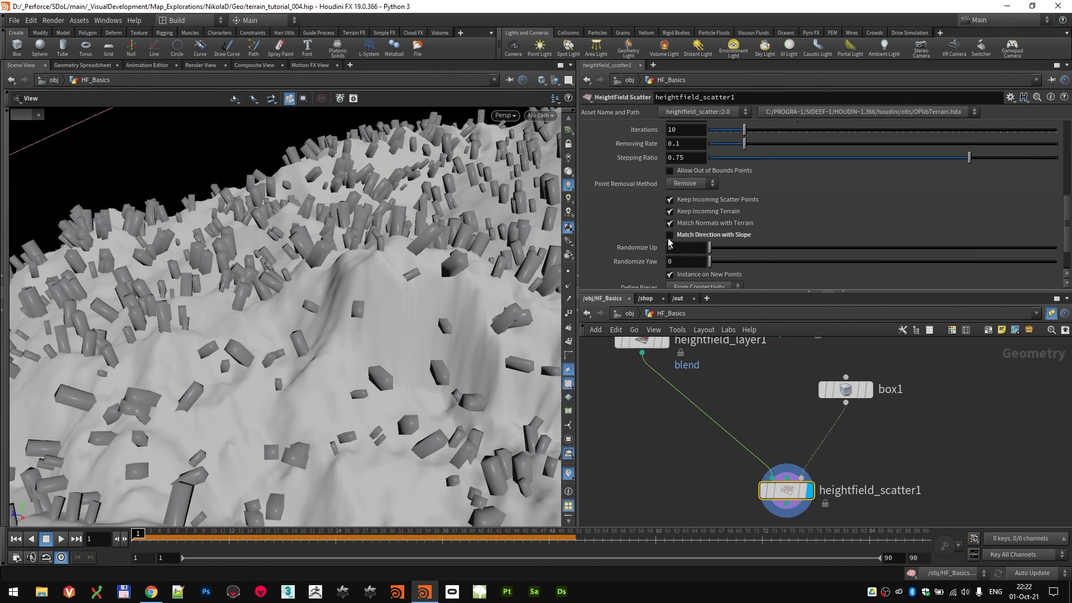
pyautogui.moveTo(440, 364); pyautogui.dragTo(377, 362)
pyautogui.click(670, 235)
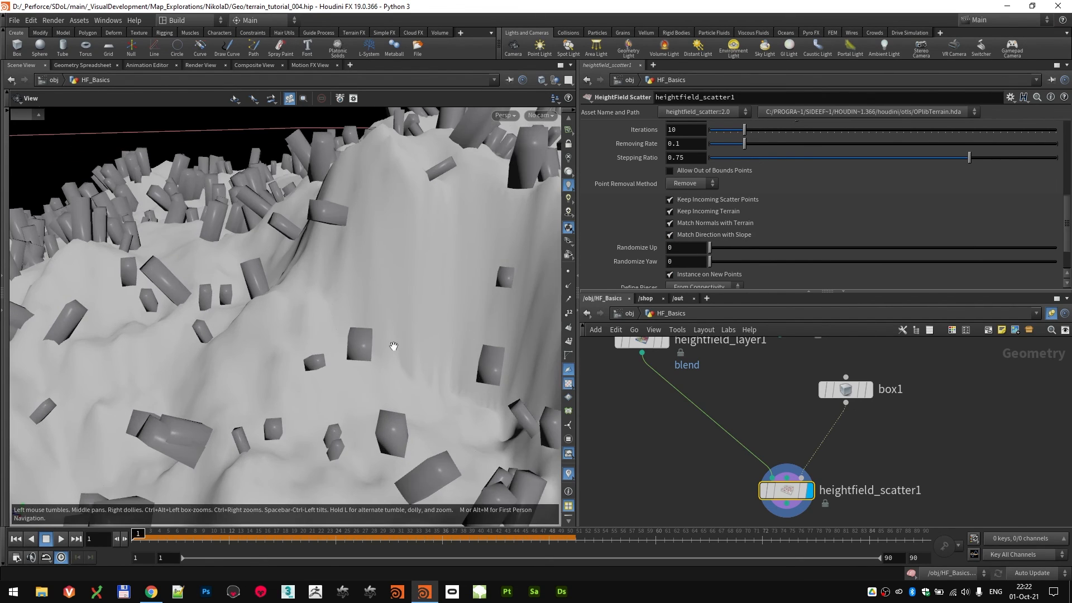
pyautogui.click(670, 235)
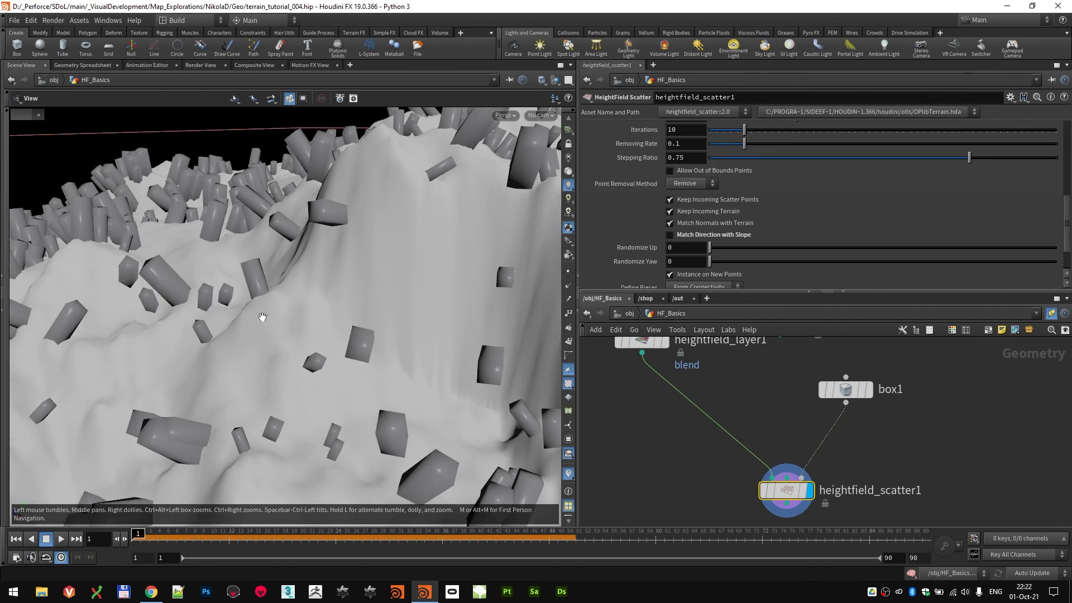
pyautogui.moveTo(263, 313); pyautogui.dragTo(375, 331)
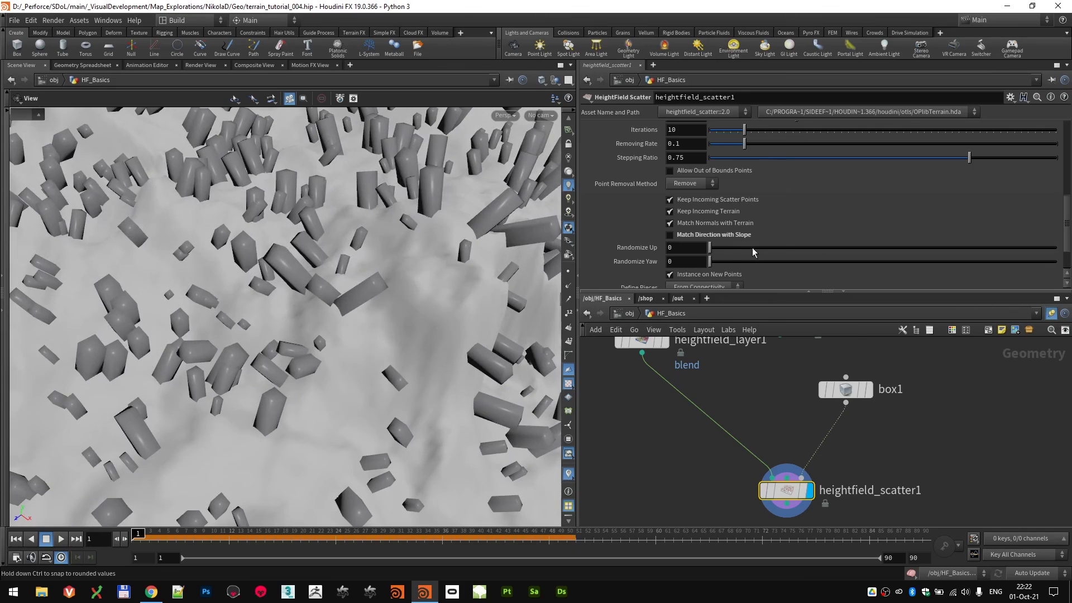
# - Review the scatter's randomization, pieces and seed settings and examine the instanced boxes from farther away
pyautogui.moveTo(732, 245); pyautogui.dragTo(832, 245)
pyautogui.moveTo(765, 244); pyautogui.dragTo(888, 271)
pyautogui.scroll(-3, 610, 258)
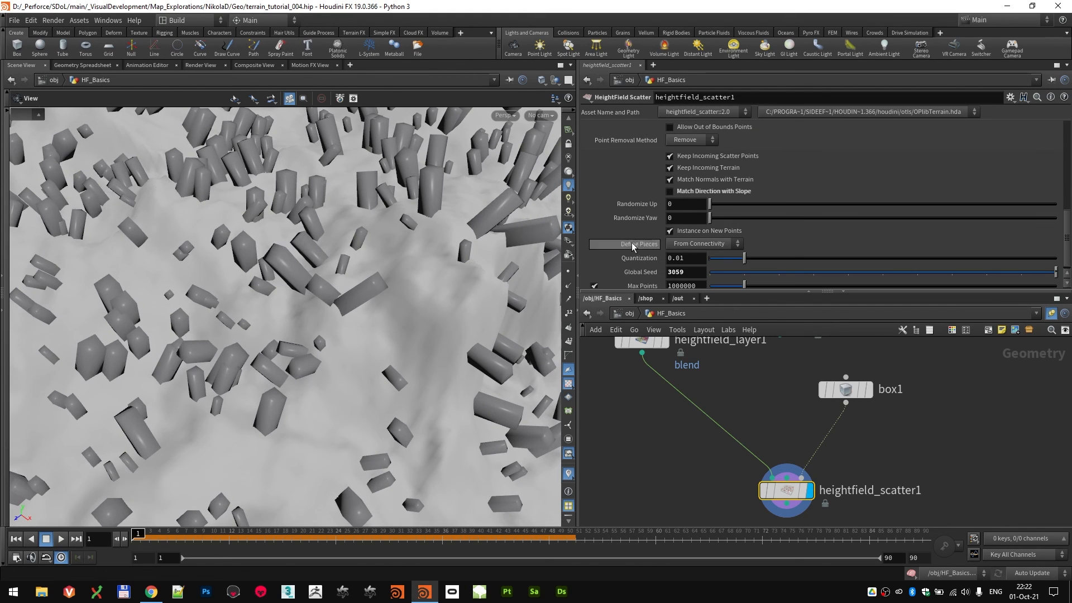
pyautogui.moveTo(474, 260); pyautogui.dragTo(328, 311, button='right')
pyautogui.moveTo(328, 311); pyautogui.dragTo(415, 368)
pyautogui.scroll(-6, 843, 428)
# - Look over the whole heightfield network from the upstream terrain nodes down to heightfield_scatter1
pyautogui.moveTo(874, 399); pyautogui.dragTo(851, 453, button='middle')
pyautogui.moveTo(910, 412); pyautogui.dragTo(896, 465, button='middle')
pyautogui.scroll(5, 756, 433)
pyautogui.scroll(-4, 765, 417)
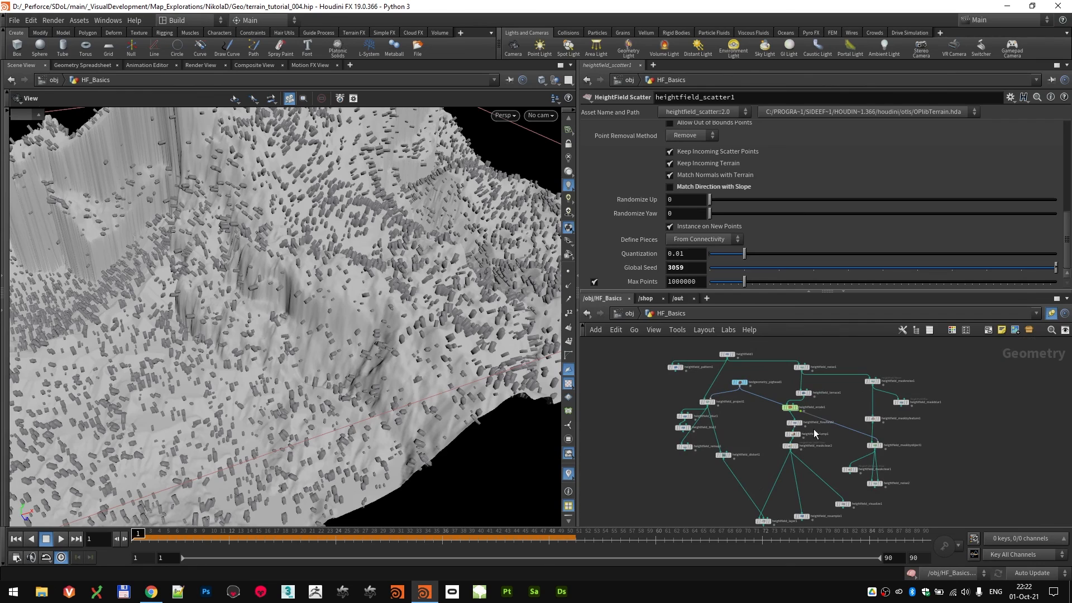
pyautogui.scroll(2, 765, 421)
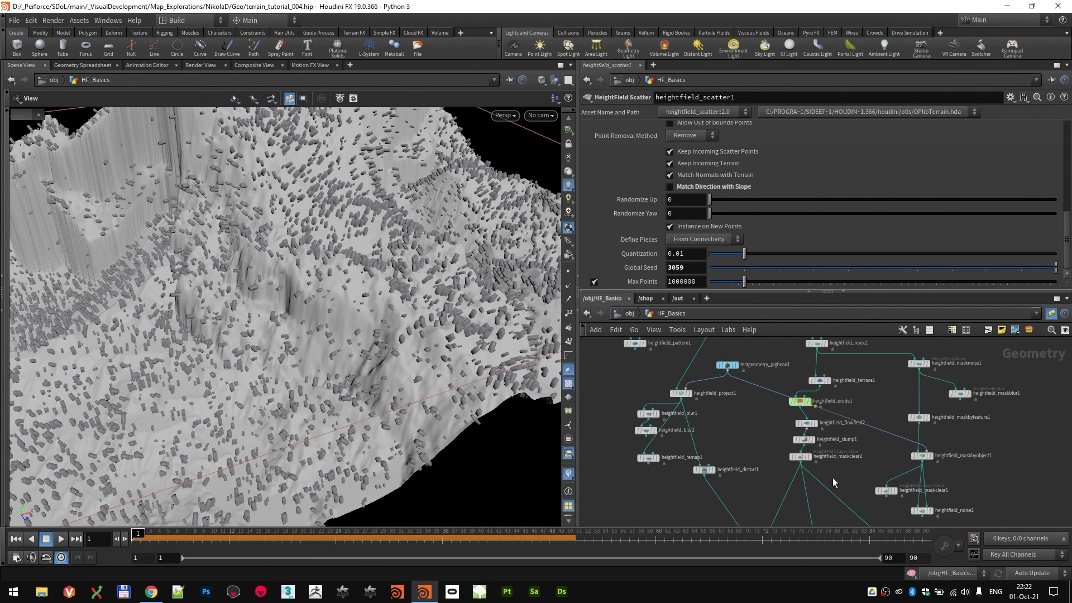
pyautogui.moveTo(974, 462); pyautogui.dragTo(862, 415, button='middle')
pyautogui.scroll(2, 862, 414)
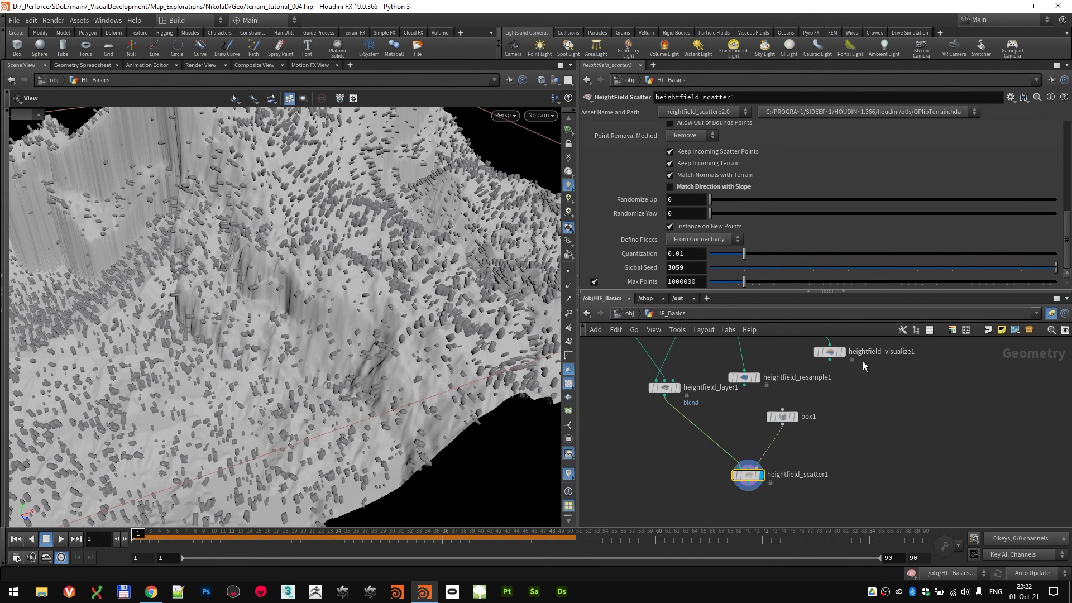
# - Examine the distribution of the scattered boxes over the terrain from several angles and distances
pyautogui.scroll(-4, 288, 347)
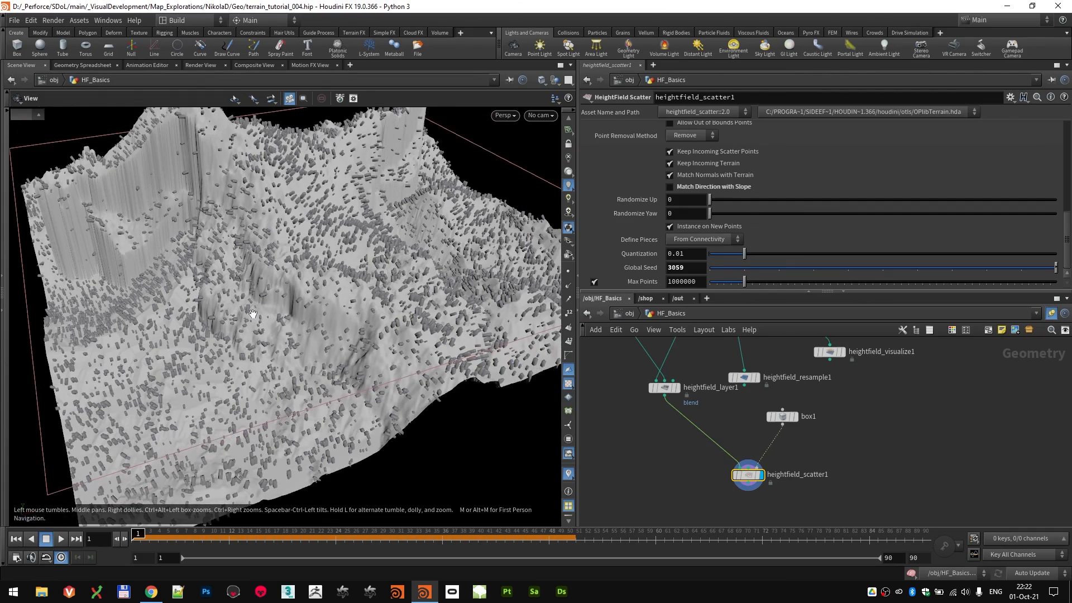
pyautogui.moveTo(253, 313); pyautogui.dragTo(280, 330)
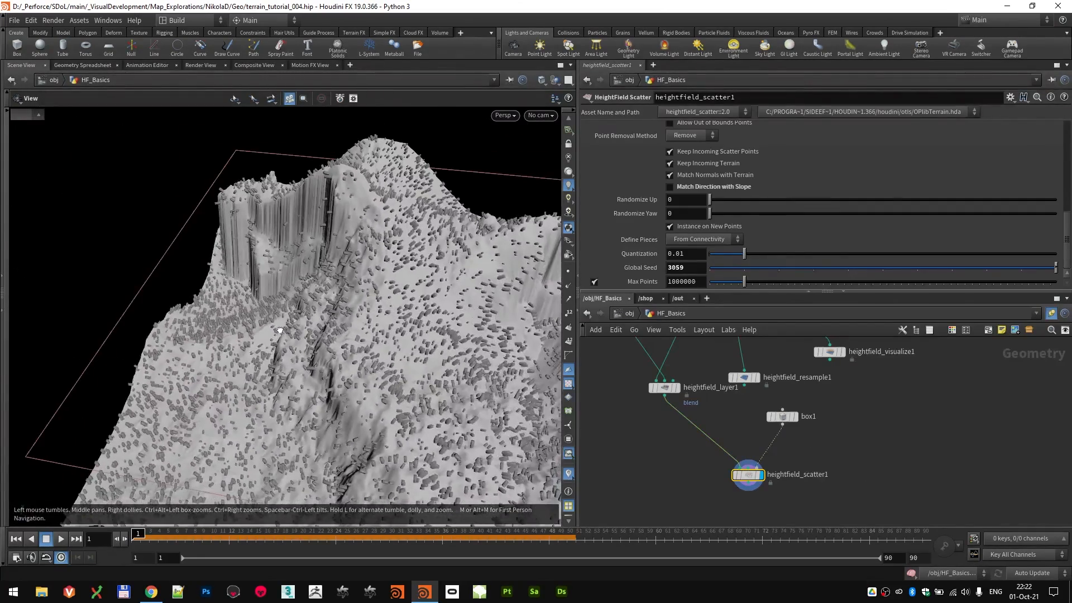
pyautogui.moveTo(384, 344); pyautogui.dragTo(491, 357)
pyautogui.scroll(2, 441, 405)
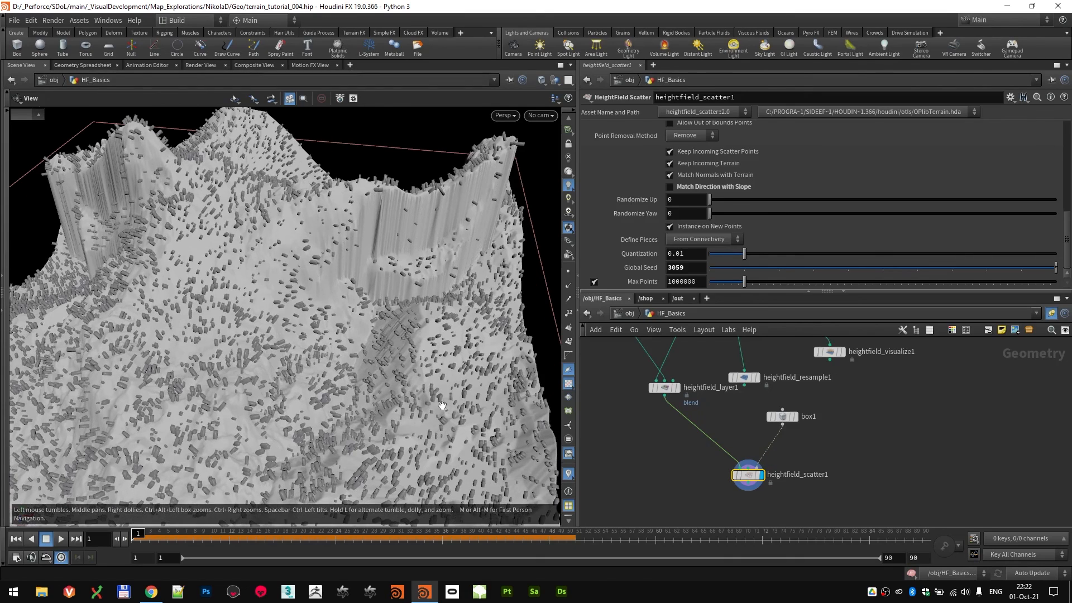
pyautogui.scroll(3, 759, 465)
pyautogui.scroll(-3, 736, 423)
pyautogui.moveTo(735, 425); pyautogui.dragTo(718, 467, button='middle')
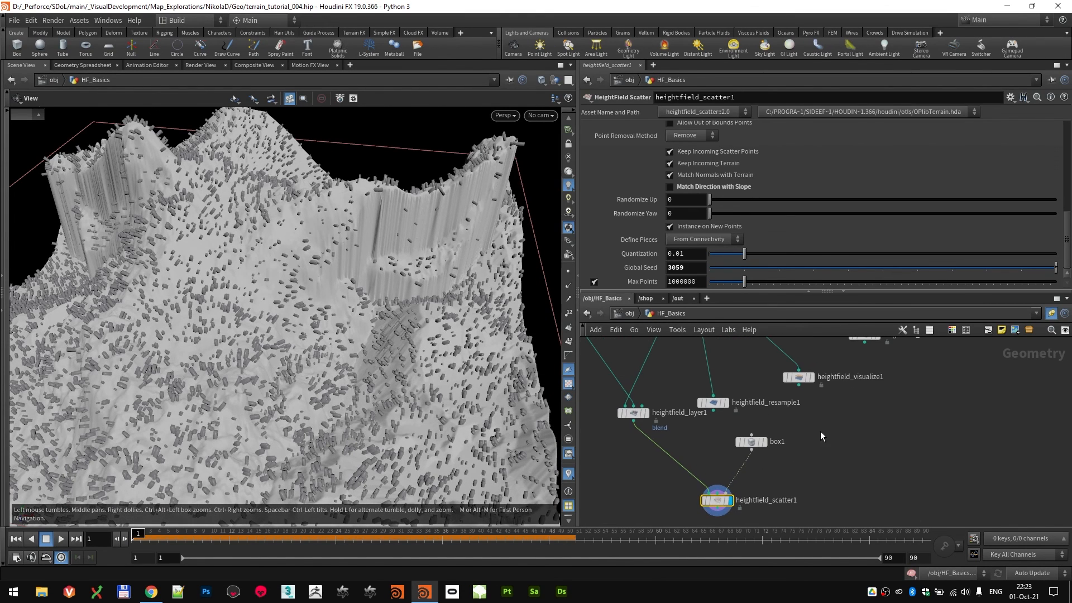
pyautogui.scroll(2, 744, 509)
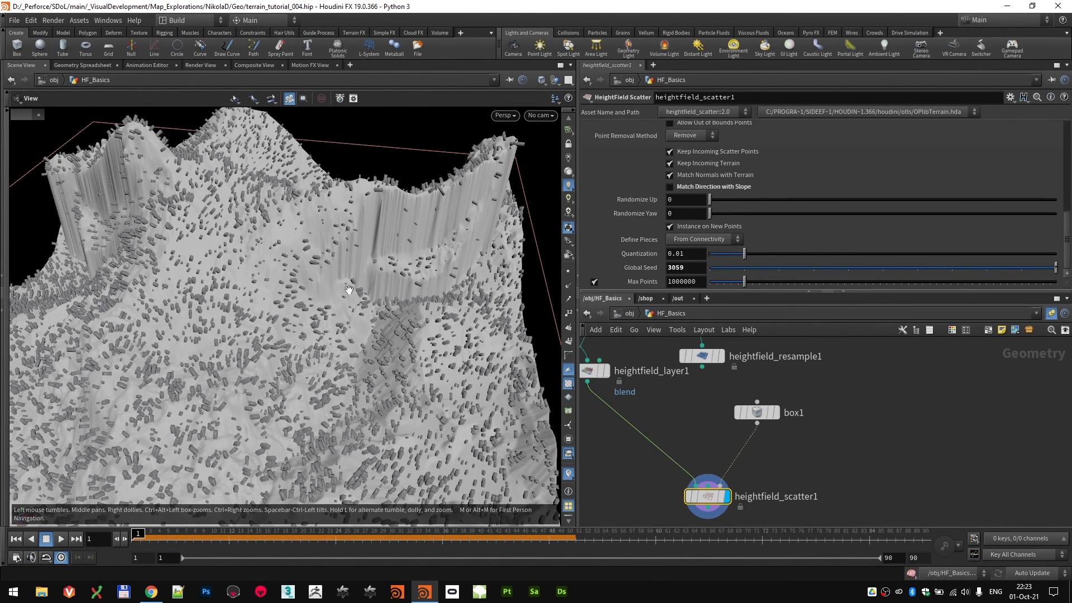
pyautogui.scroll(-2, 312, 311)
pyautogui.scroll(-4, 816, 448)
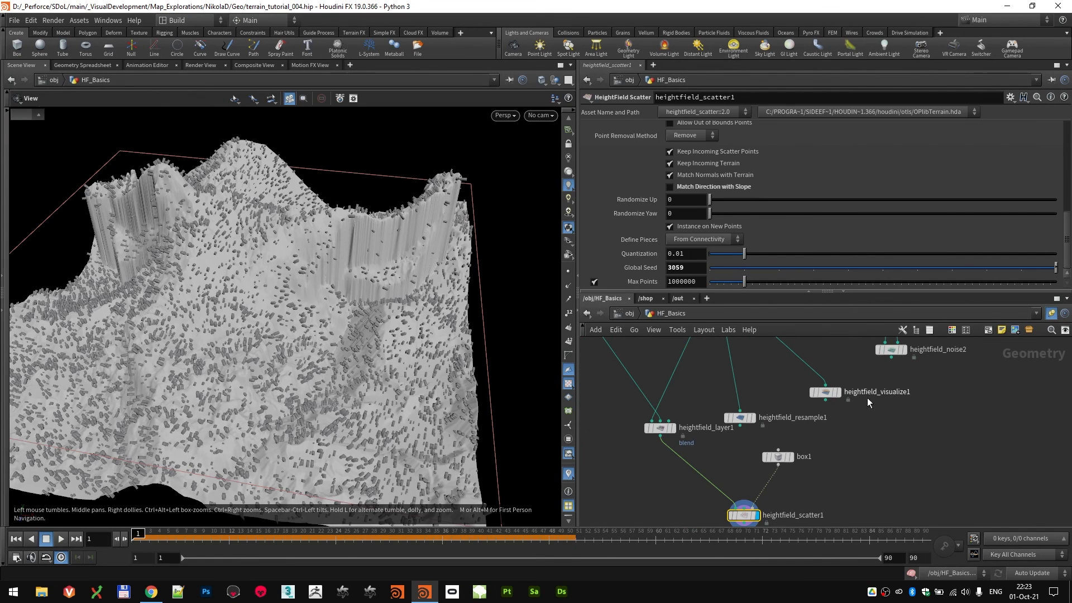
# - Display heightfield_noise2, connect it to the Primitives to Instance input of heightfield_scatter1, and display the scatter node
pyautogui.click(905, 356)
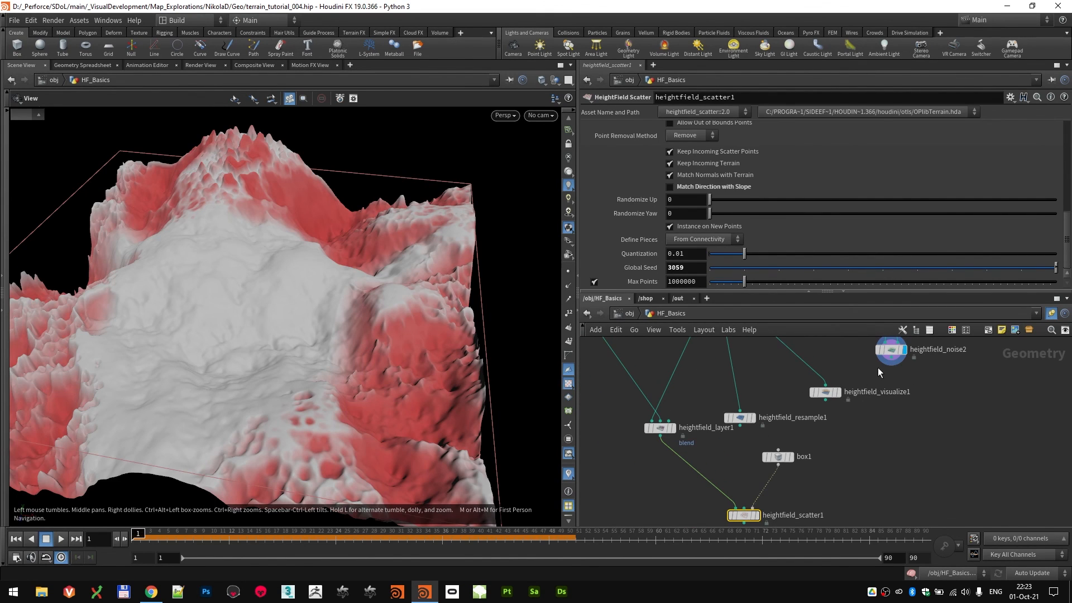
pyautogui.moveTo(892, 358); pyautogui.dragTo(751, 481)
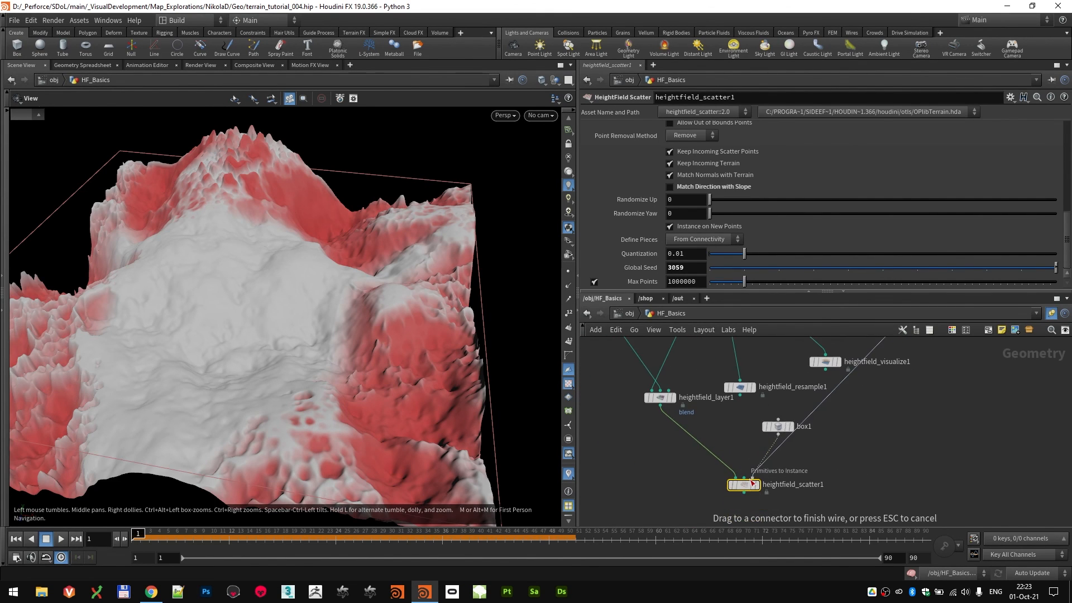
pyautogui.click(751, 480)
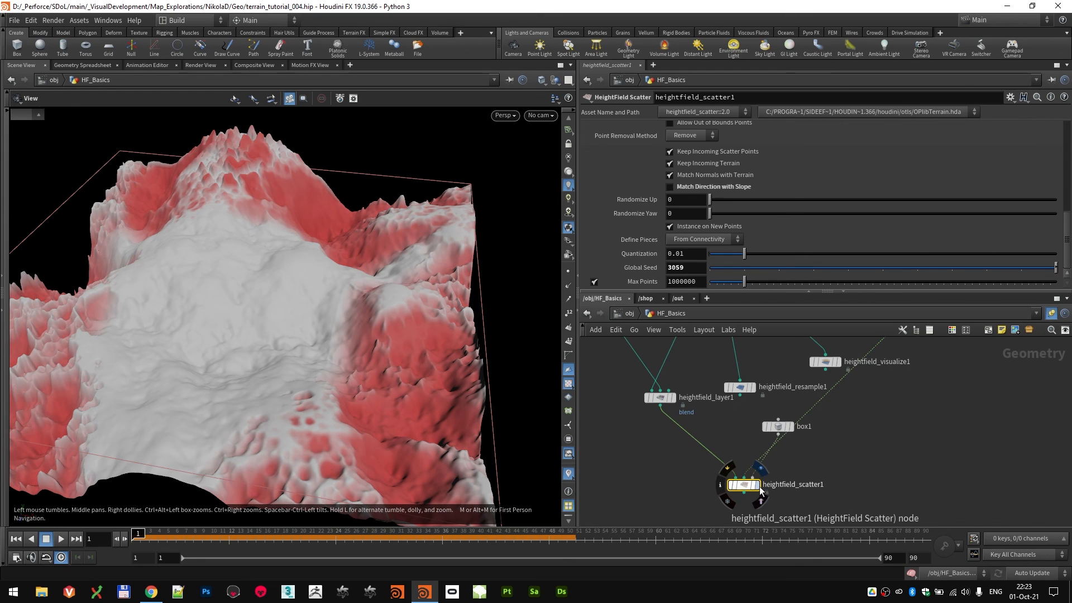
pyautogui.click(758, 486)
pyautogui.moveTo(335, 332); pyautogui.dragTo(396, 382)
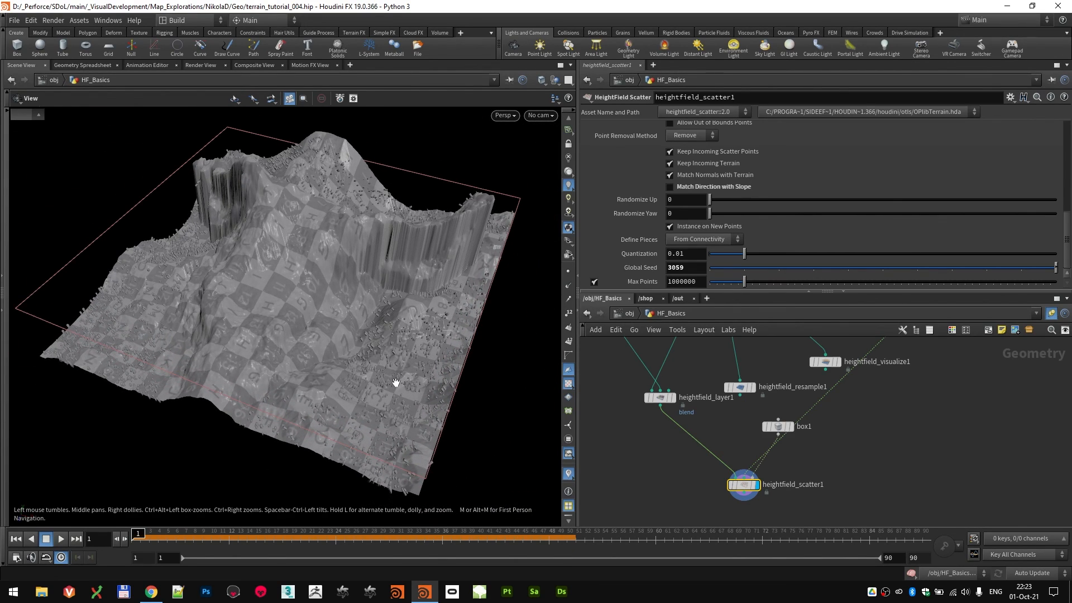